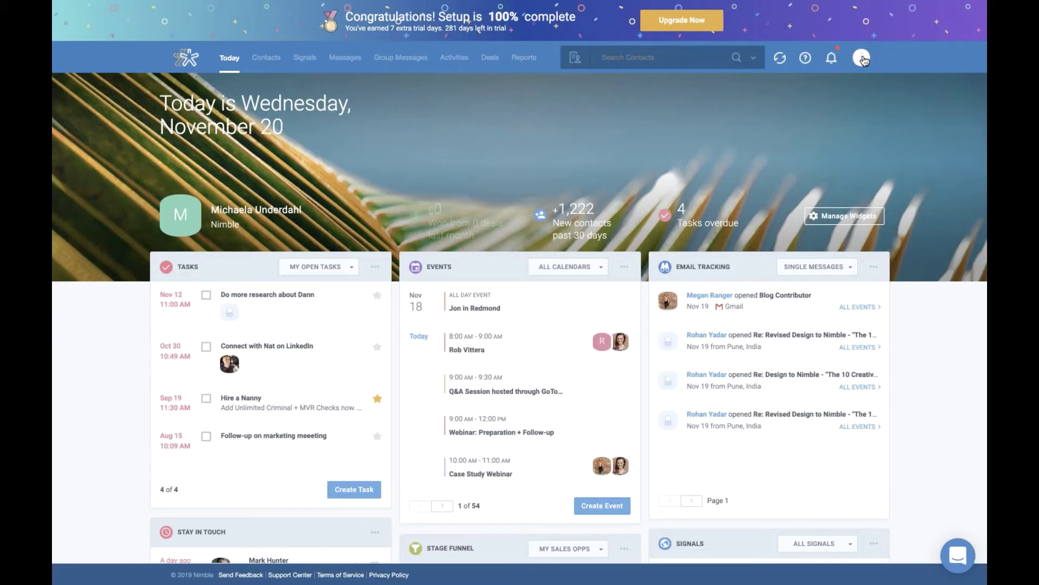
Open the Networks & Imports settings and view the email account and calendar connection options in the Import Wizard.
{"action": "left_click", "coordinate": [862, 58]}
{"action": "left_click", "coordinate": [786, 158]}
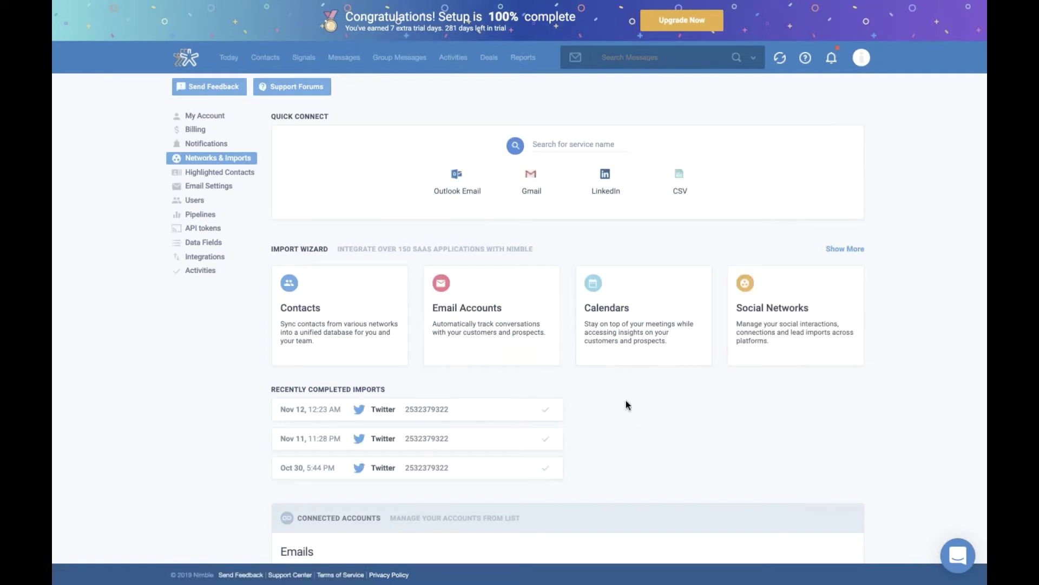
{"action": "left_click", "coordinate": [530, 325]}
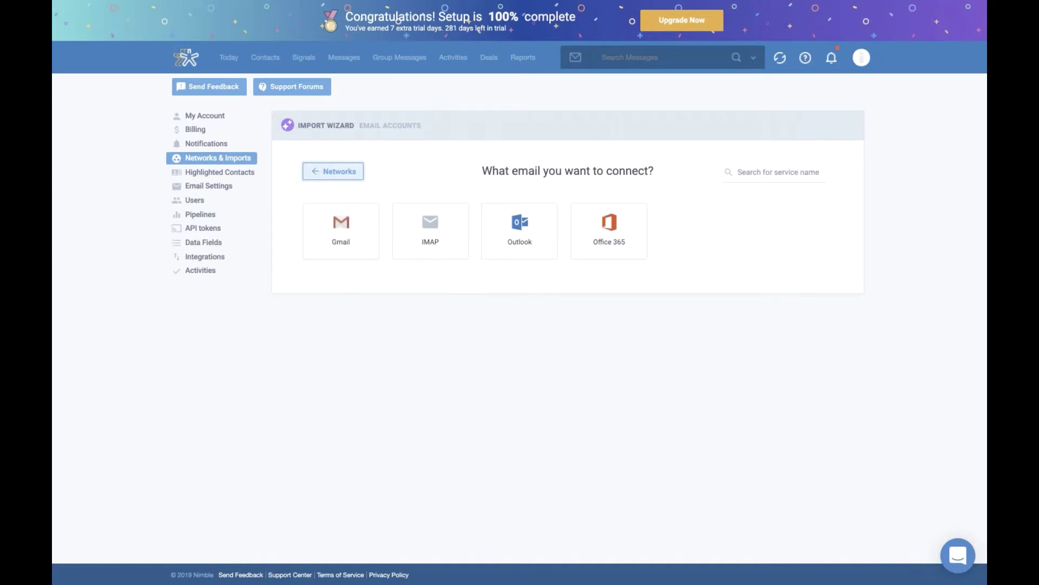
{"action": "left_click", "coordinate": [333, 171]}
{"action": "left_click", "coordinate": [613, 304]}
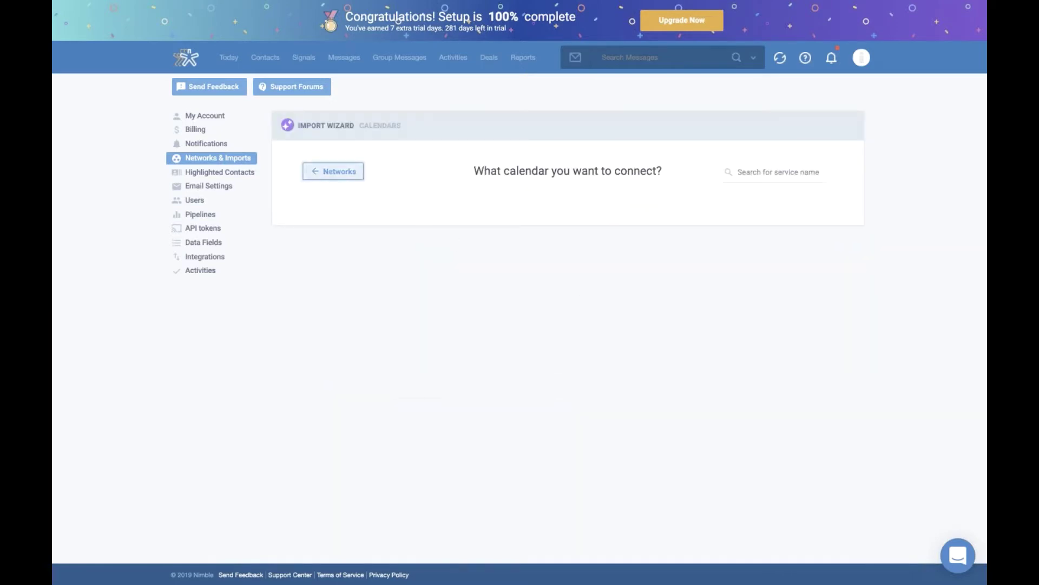
{"action": "left_click", "coordinate": [331, 171]}
{"action": "scroll", "coordinate": [507, 333], "scroll_direction": "down", "scroll_amount": 8}
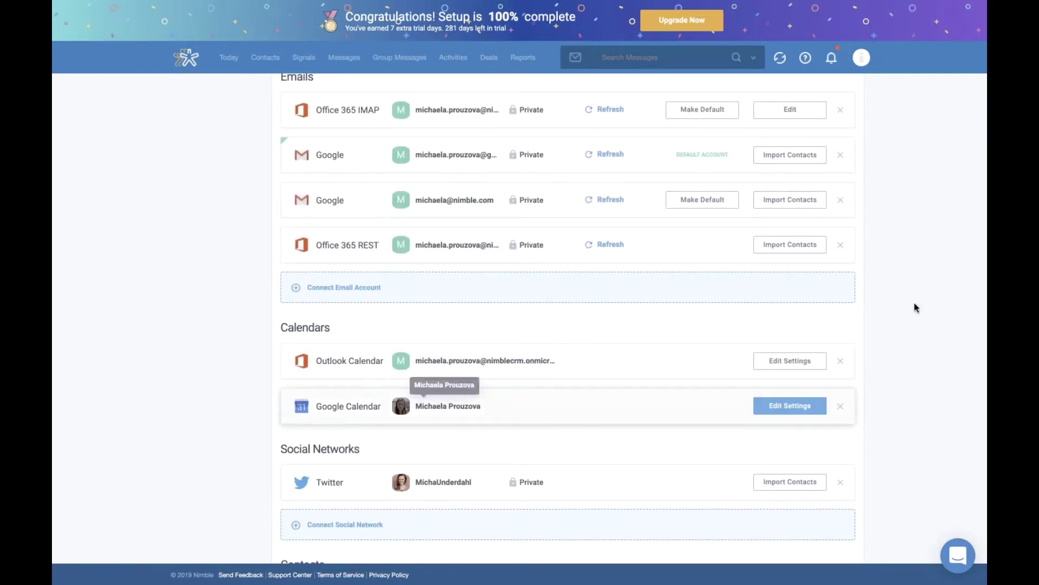
{"action": "scroll", "coordinate": [914, 304], "scroll_direction": "up", "scroll_amount": 2}
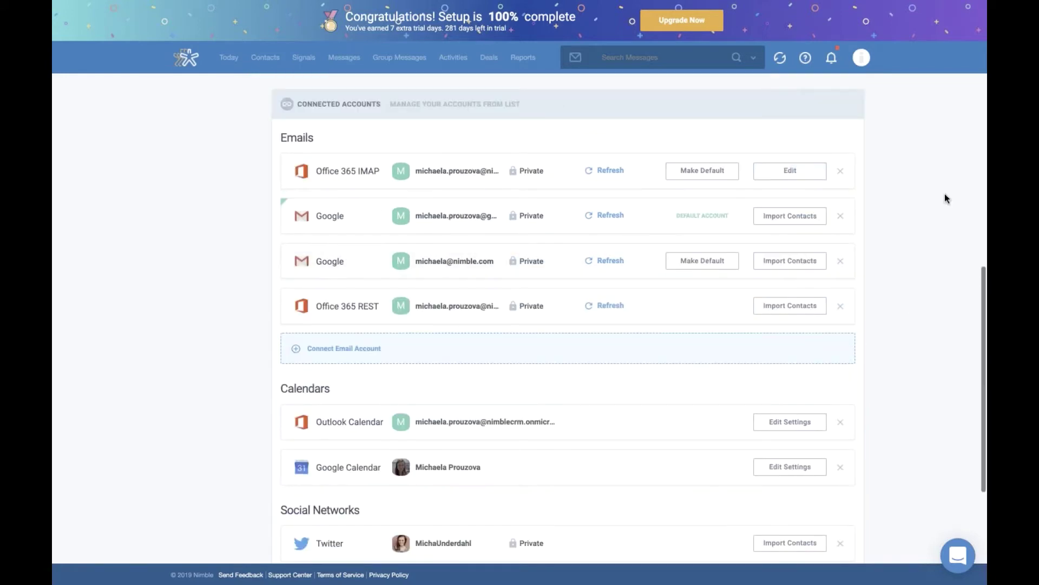
{"action": "scroll", "coordinate": [945, 194], "scroll_direction": "up", "scroll_amount": 3}
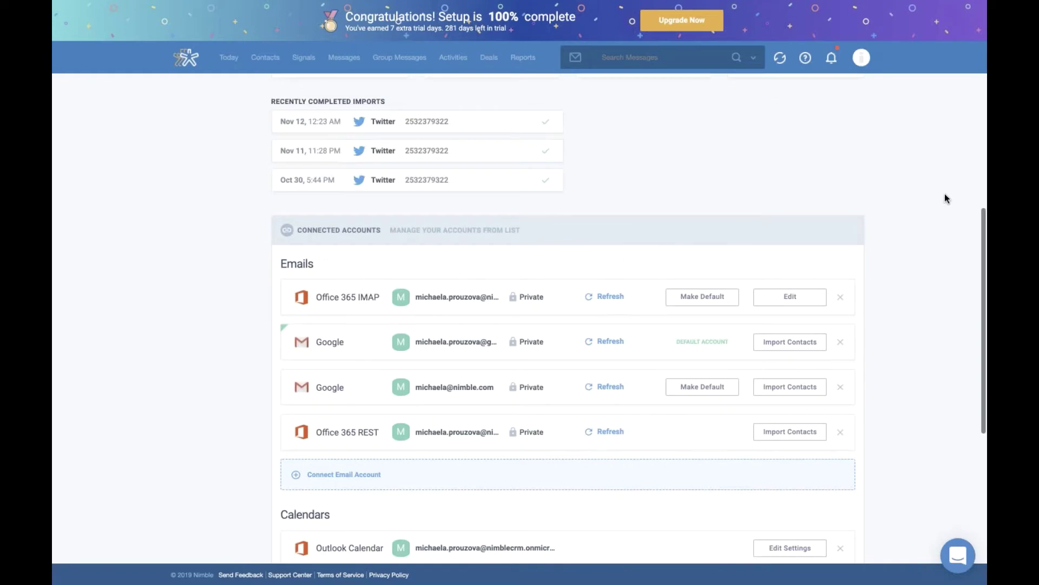
{"action": "scroll", "coordinate": [945, 194], "scroll_direction": "up", "scroll_amount": 1}
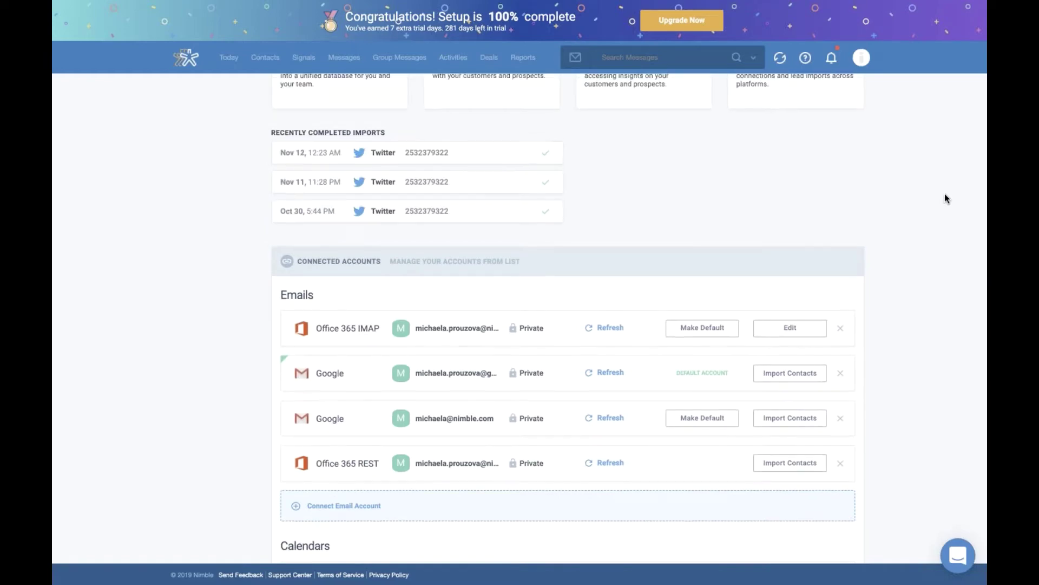
{"action": "scroll", "coordinate": [944, 196], "scroll_direction": "up", "scroll_amount": 5}
{"action": "left_click", "coordinate": [630, 227]}
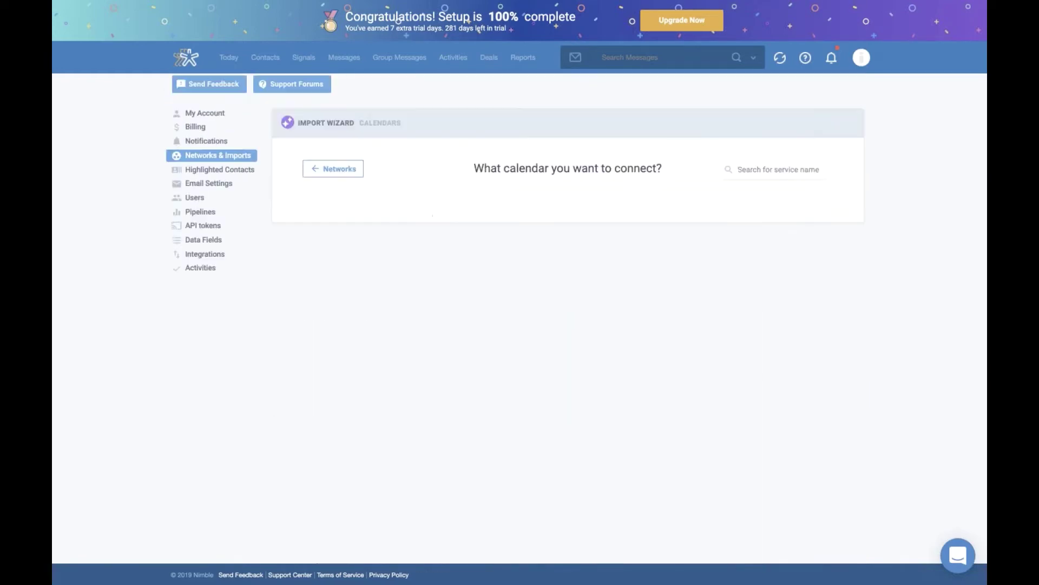
{"action": "left_click", "coordinate": [342, 171]}
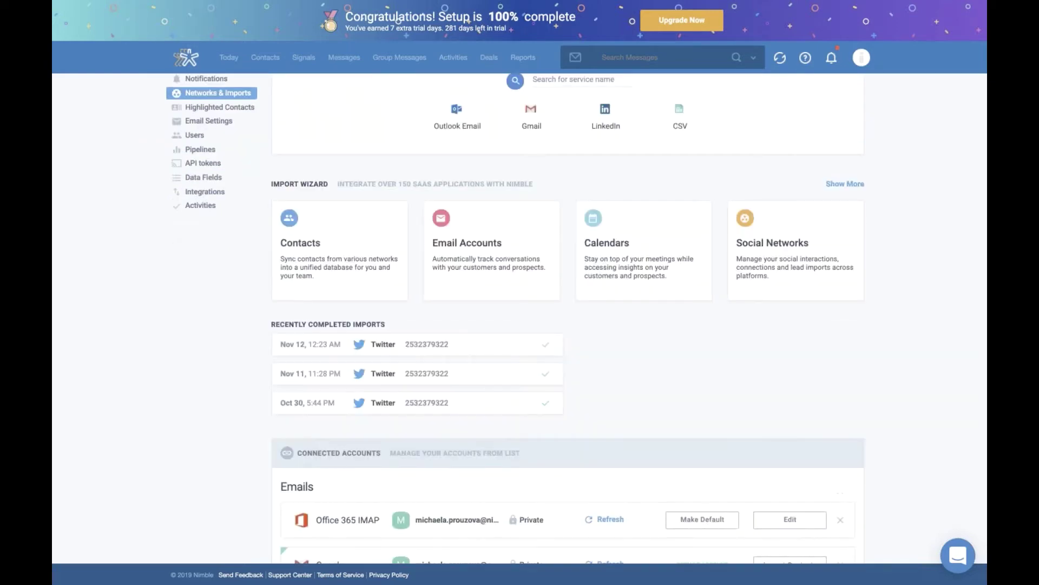
Open the Import Wizard's Contacts section and browse the services from which contacts can be imported.
{"action": "left_click", "coordinate": [287, 245]}
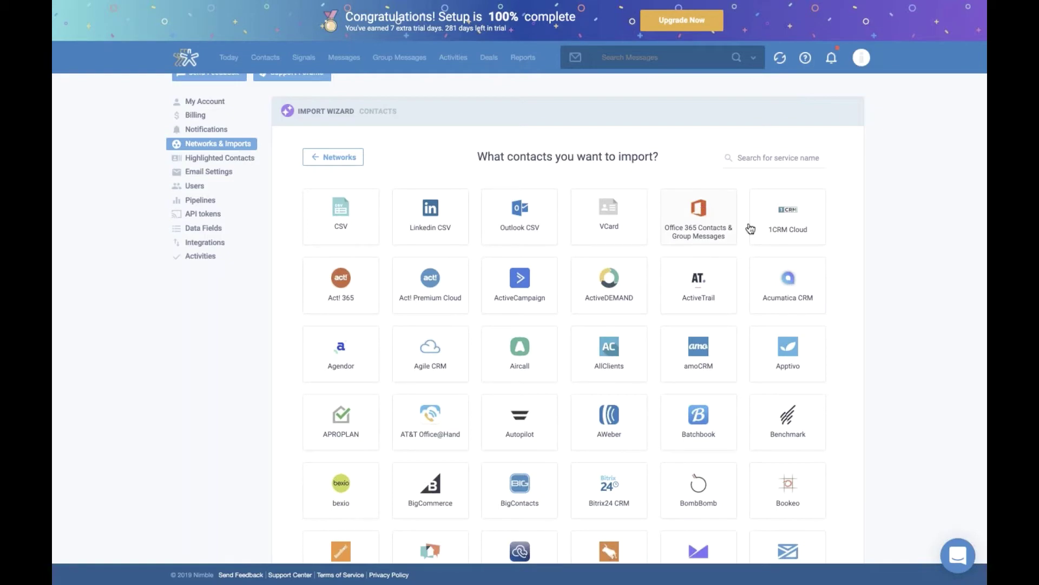
{"action": "scroll", "coordinate": [824, 295], "scroll_direction": "down", "scroll_amount": 2}
{"action": "scroll", "coordinate": [853, 300], "scroll_direction": "down", "scroll_amount": 4}
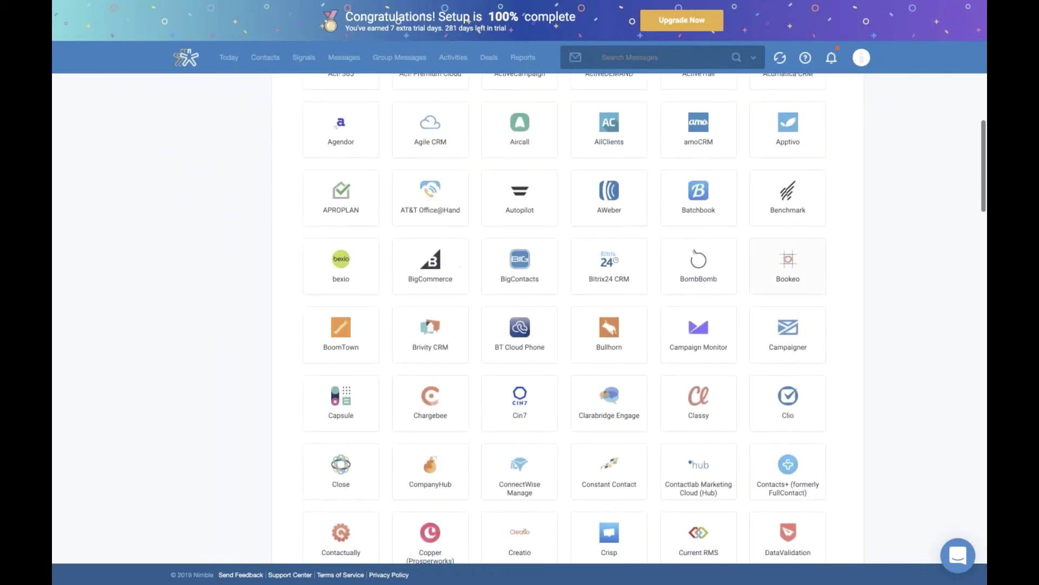
{"action": "scroll", "coordinate": [853, 300], "scroll_direction": "down", "scroll_amount": 1}
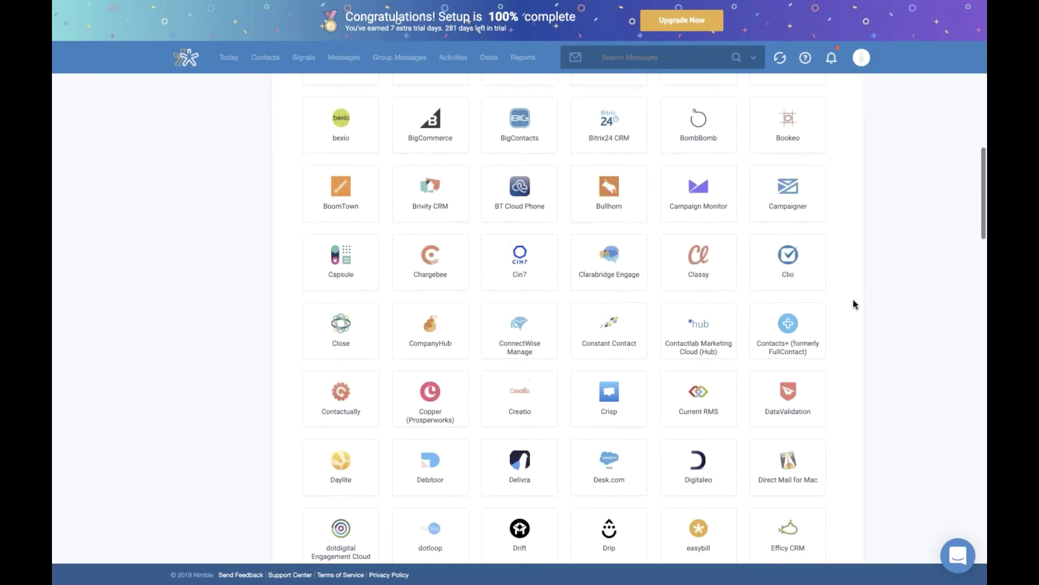
{"action": "scroll", "coordinate": [853, 299], "scroll_direction": "down", "scroll_amount": 1}
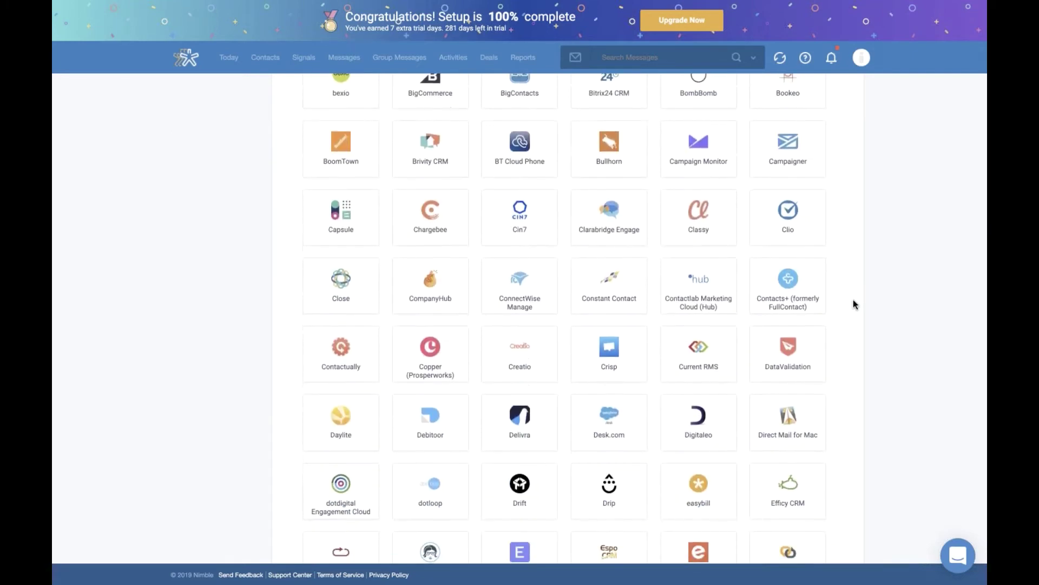
{"action": "scroll", "coordinate": [853, 303], "scroll_direction": "up", "scroll_amount": 5}
{"action": "scroll", "coordinate": [853, 300], "scroll_direction": "up", "scroll_amount": 4}
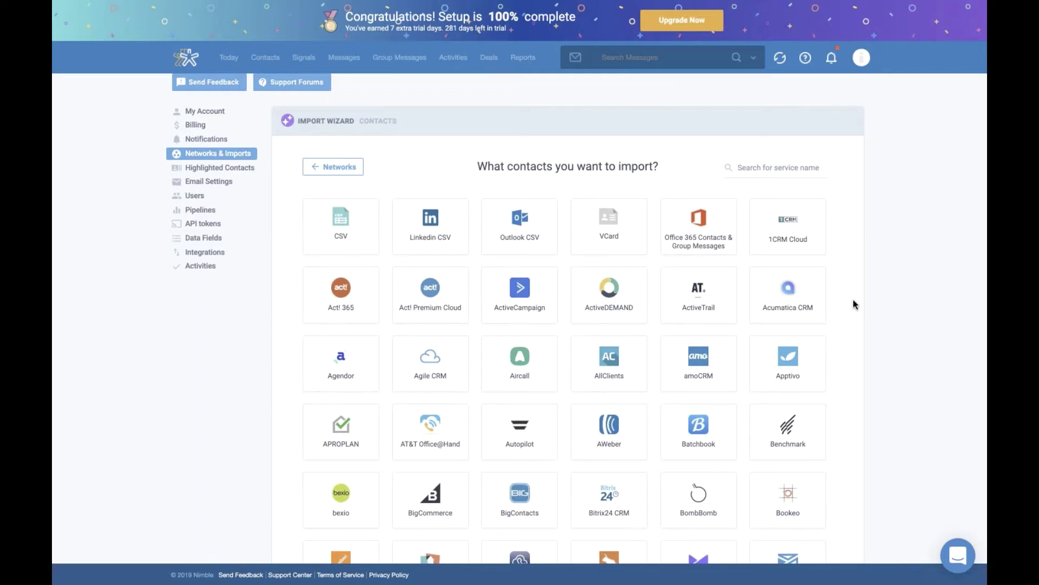
Search the contact import services for "mail", view the Mailchimp connection dialog, and return to the Networks & Imports overview.
{"action": "left_click", "coordinate": [749, 164]}
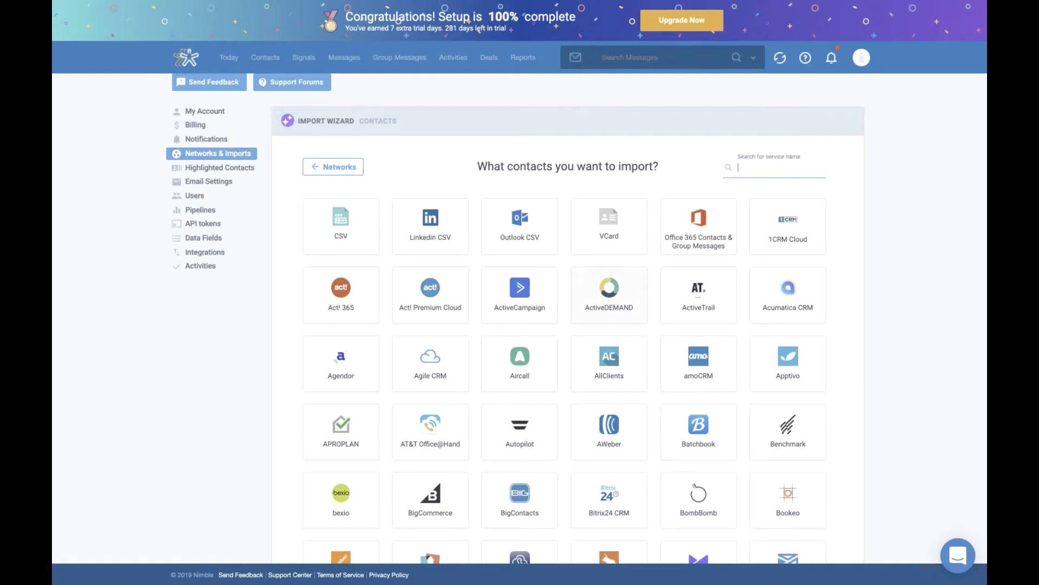
{"action": "type", "text": "mail"}
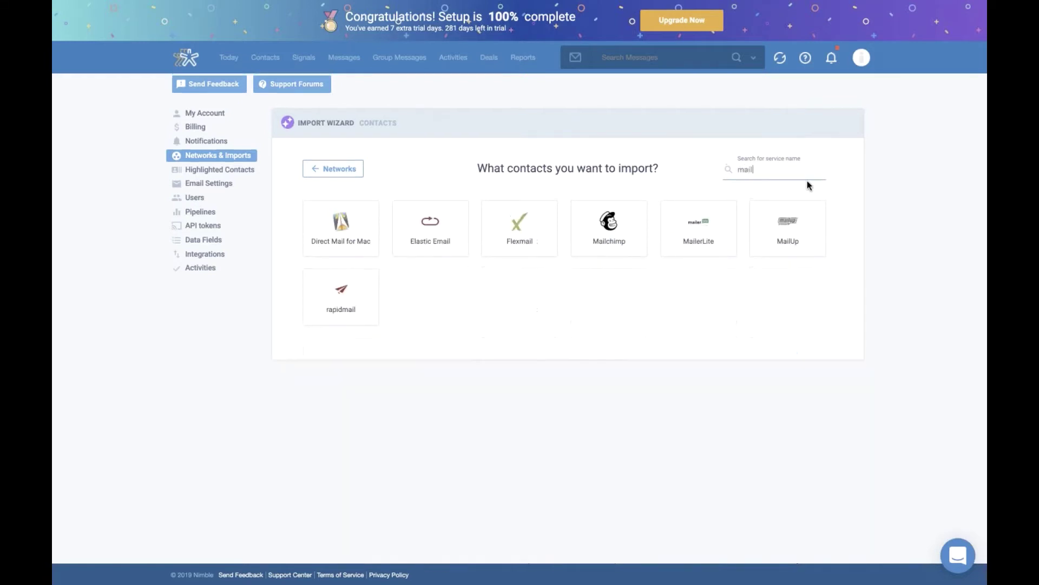
{"action": "left_click", "coordinate": [628, 245]}
{"action": "left_click", "coordinate": [629, 247]}
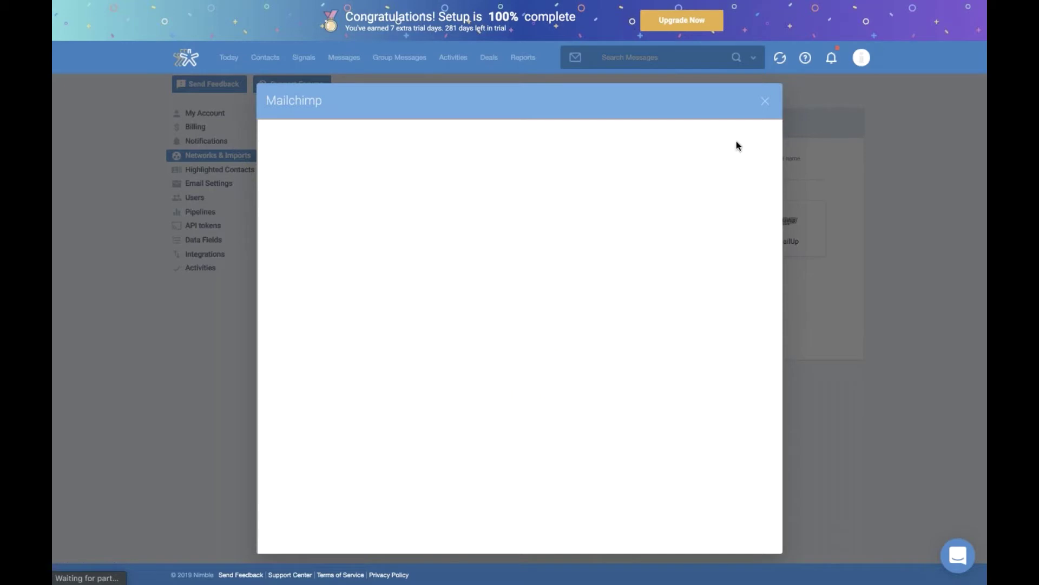
{"action": "key", "text": "Escape"}
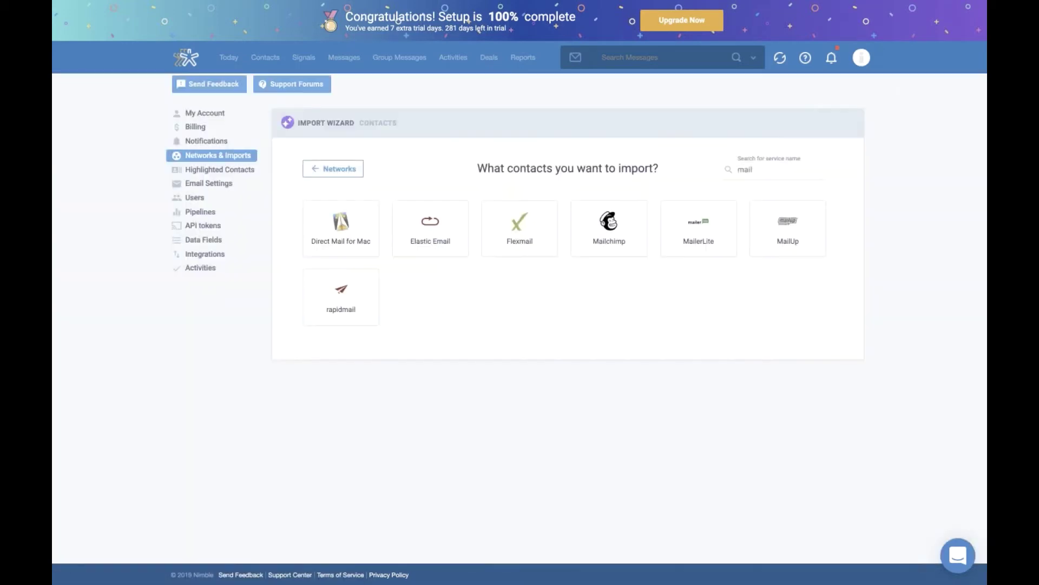
{"action": "scroll", "coordinate": [855, 182], "scroll_direction": "up", "scroll_amount": 1}
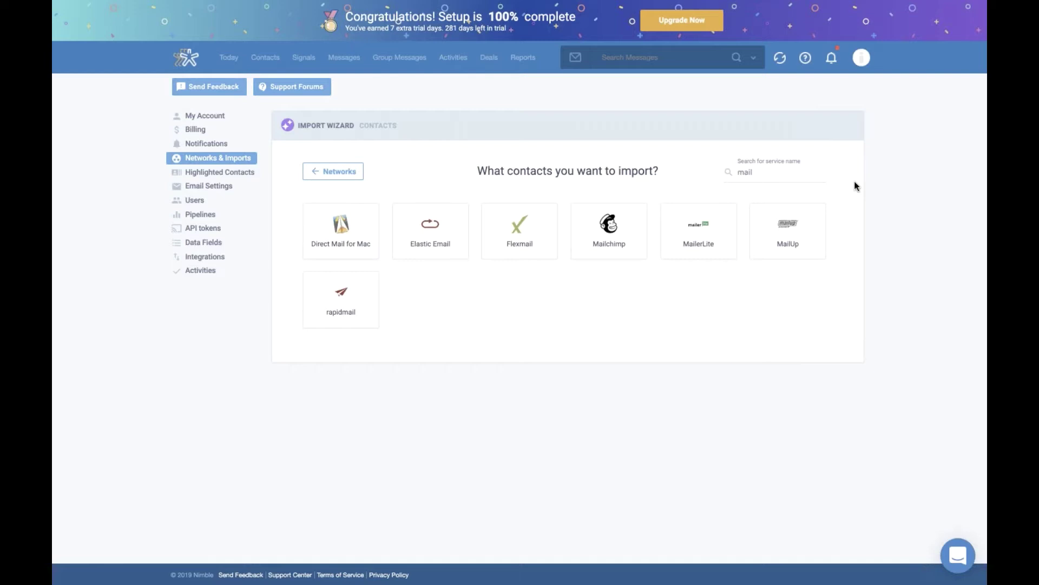
{"action": "left_click", "coordinate": [352, 172]}
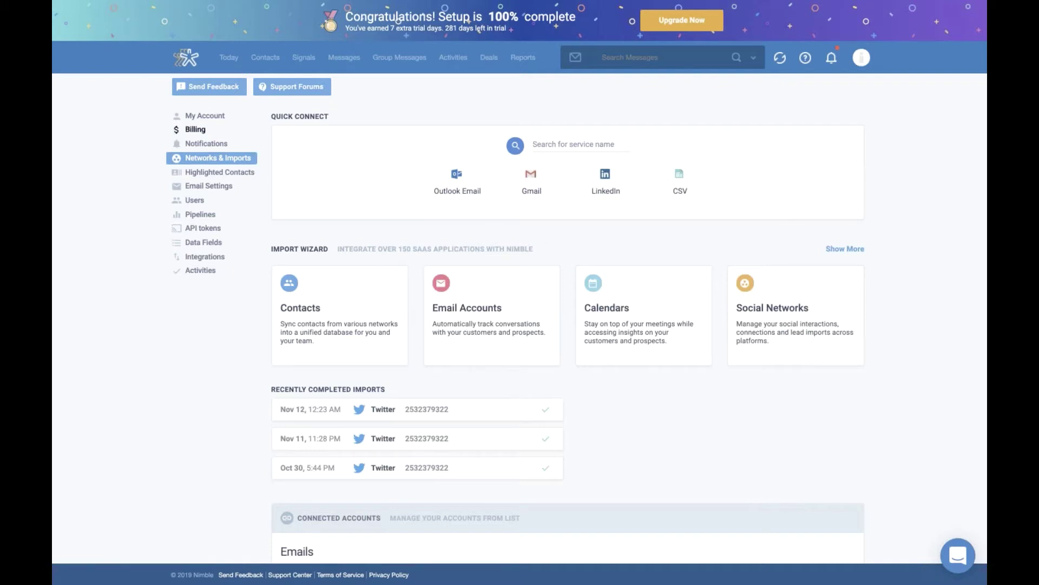
Go to the Today page and open Manage Widgets to examine the dashboard's widgets and their hide and arrange options.
{"action": "left_click", "coordinate": [196, 129]}
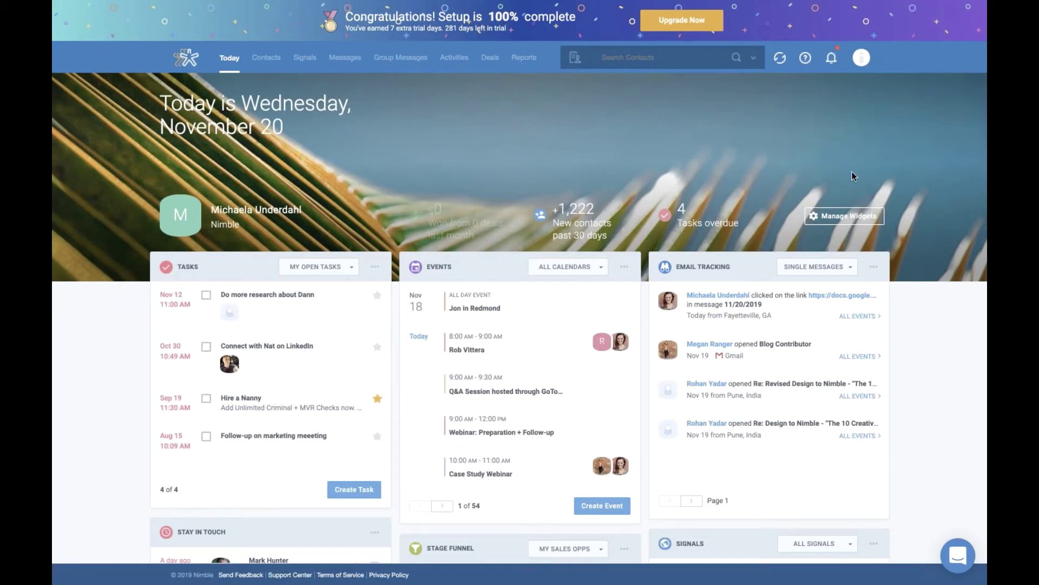
{"action": "left_click", "coordinate": [840, 223]}
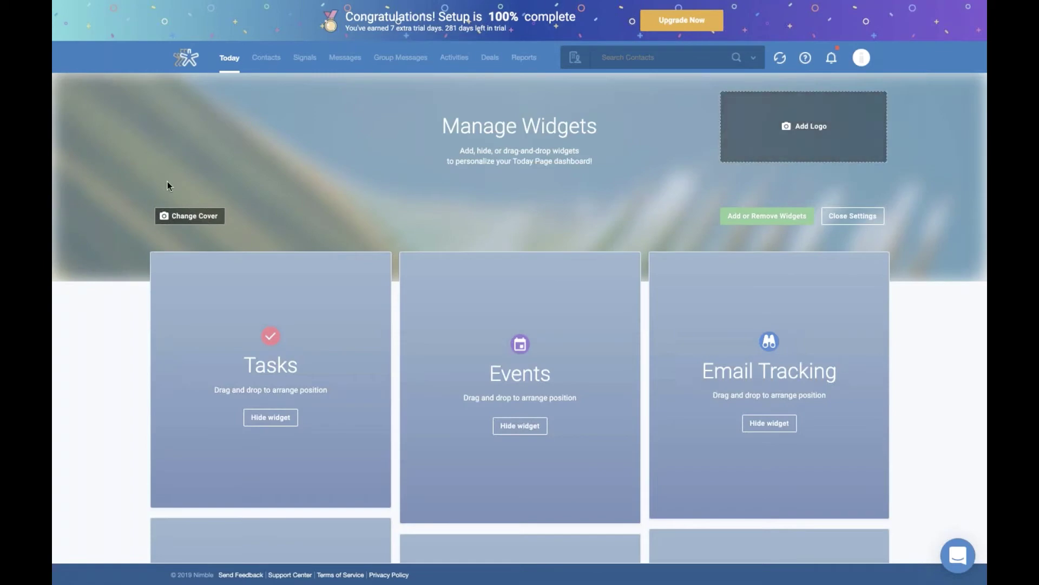
{"action": "scroll", "coordinate": [417, 206], "scroll_direction": "down", "scroll_amount": 3}
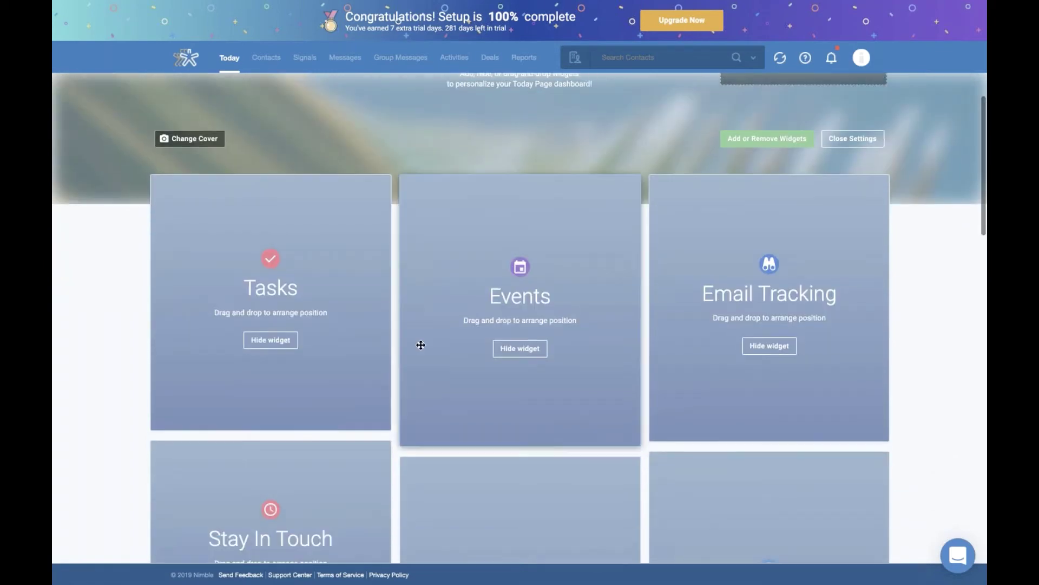
{"action": "scroll", "coordinate": [420, 344], "scroll_direction": "down", "scroll_amount": 1}
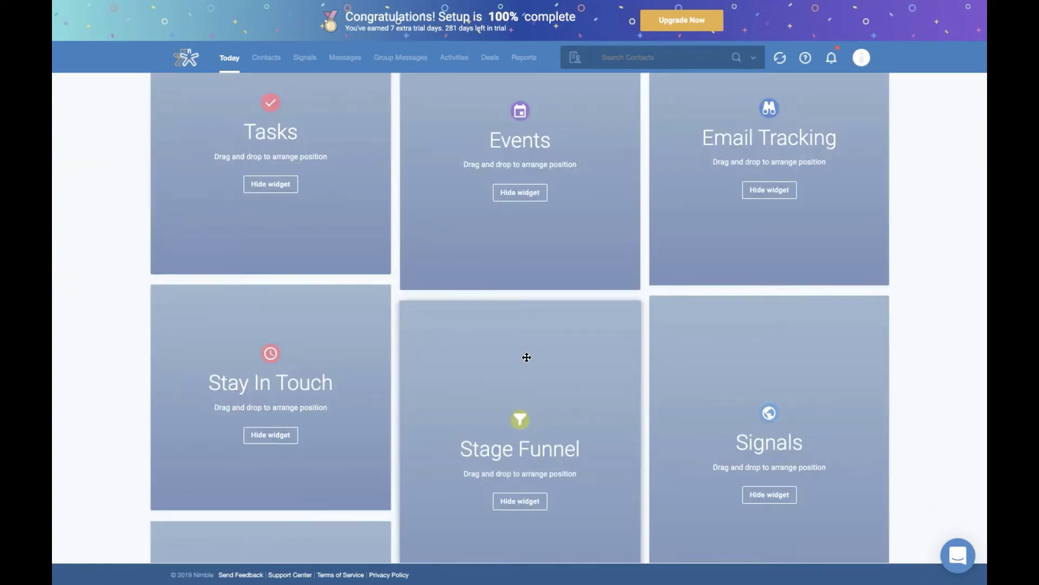
{"action": "scroll", "coordinate": [527, 358], "scroll_direction": "up", "scroll_amount": 3}
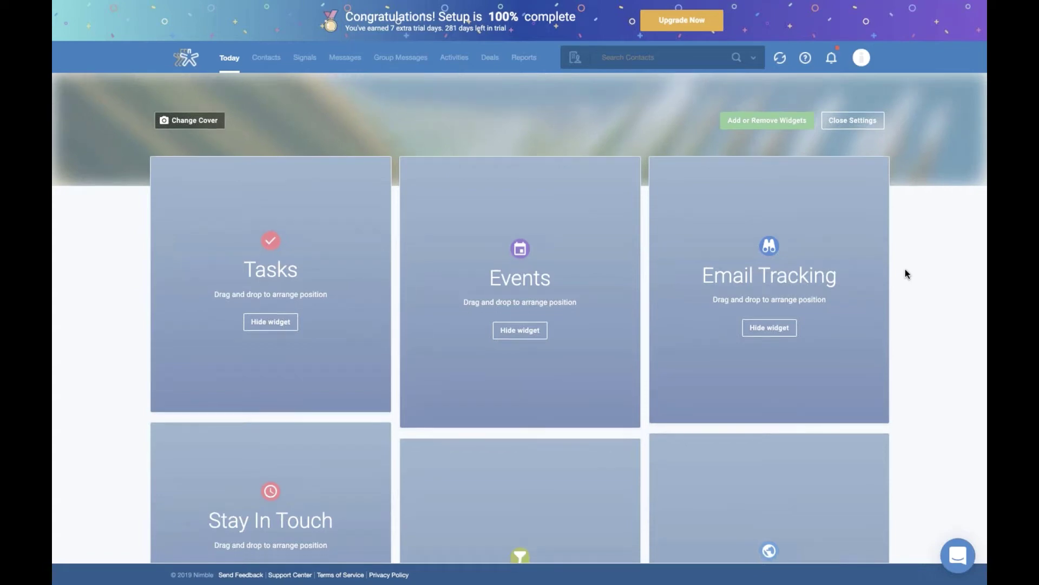
{"action": "scroll", "coordinate": [905, 268], "scroll_direction": "down", "scroll_amount": 6}
{"action": "scroll", "coordinate": [599, 331], "scroll_direction": "down", "scroll_amount": 3}
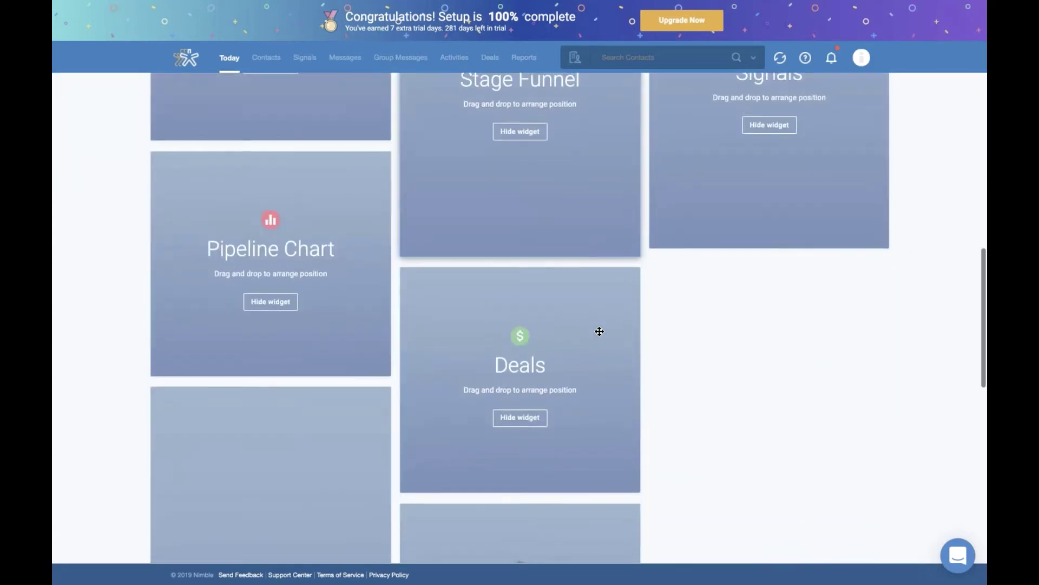
{"action": "scroll", "coordinate": [599, 329], "scroll_direction": "up", "scroll_amount": 3}
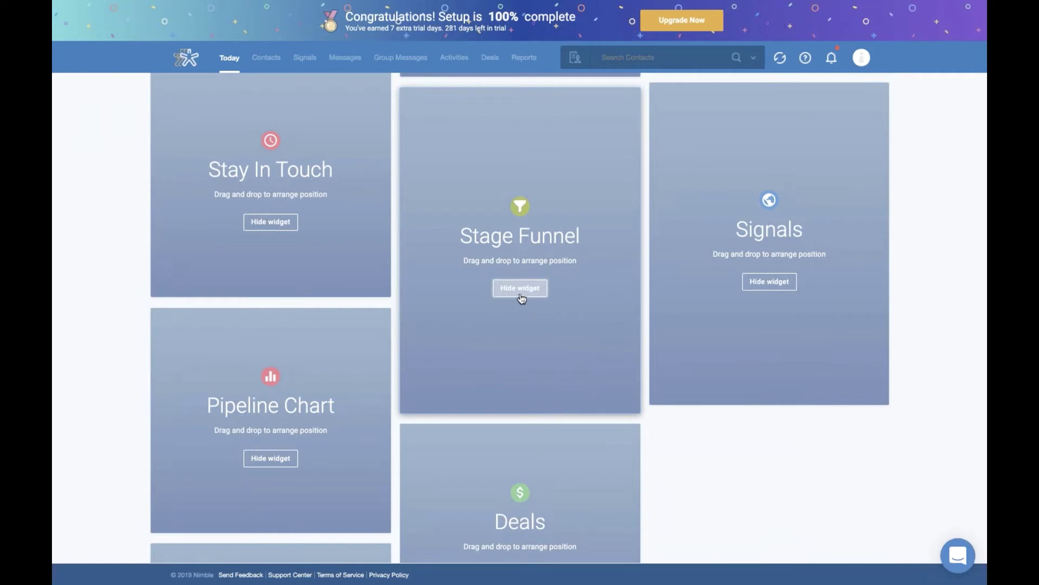
{"action": "scroll", "coordinate": [589, 292], "scroll_direction": "up", "scroll_amount": 8}
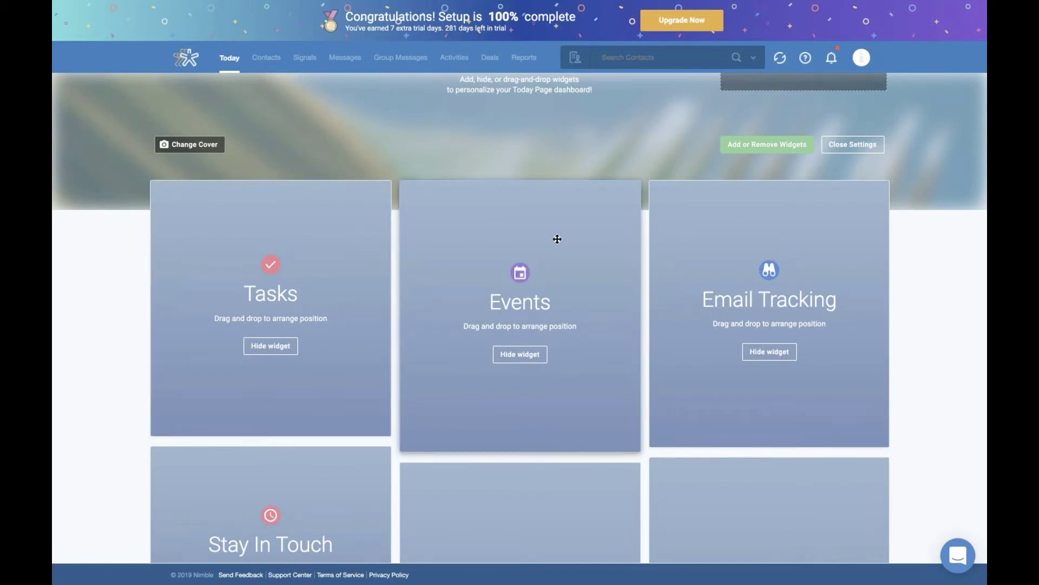
{"action": "scroll", "coordinate": [907, 257], "scroll_direction": "up", "scroll_amount": 1}
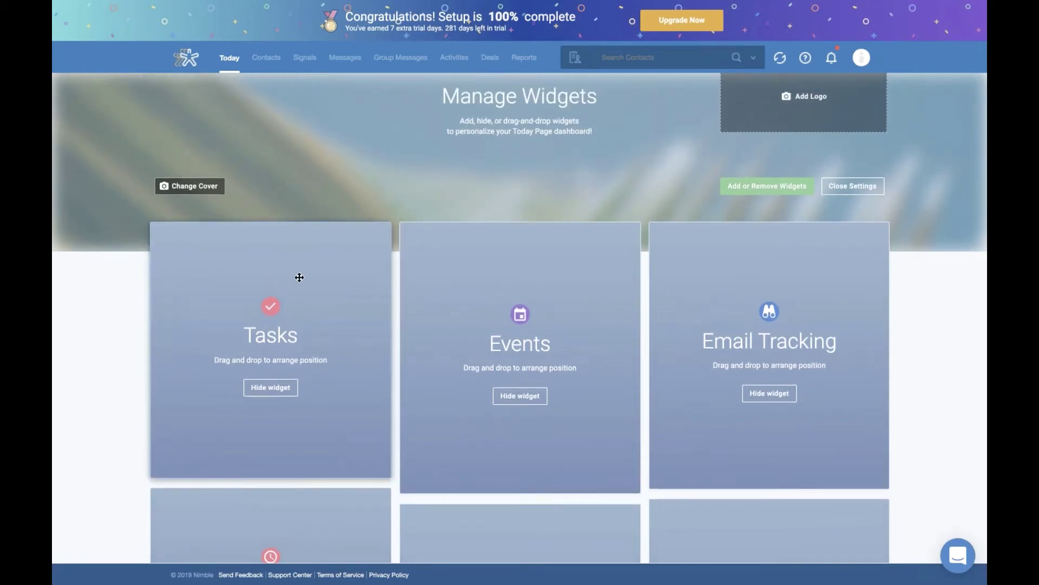
Try to move the Events widget into the Tasks widget's position, and close the widget settings.
{"action": "left_click_drag", "start_coordinate": [435, 272], "coordinate": [310, 283]}
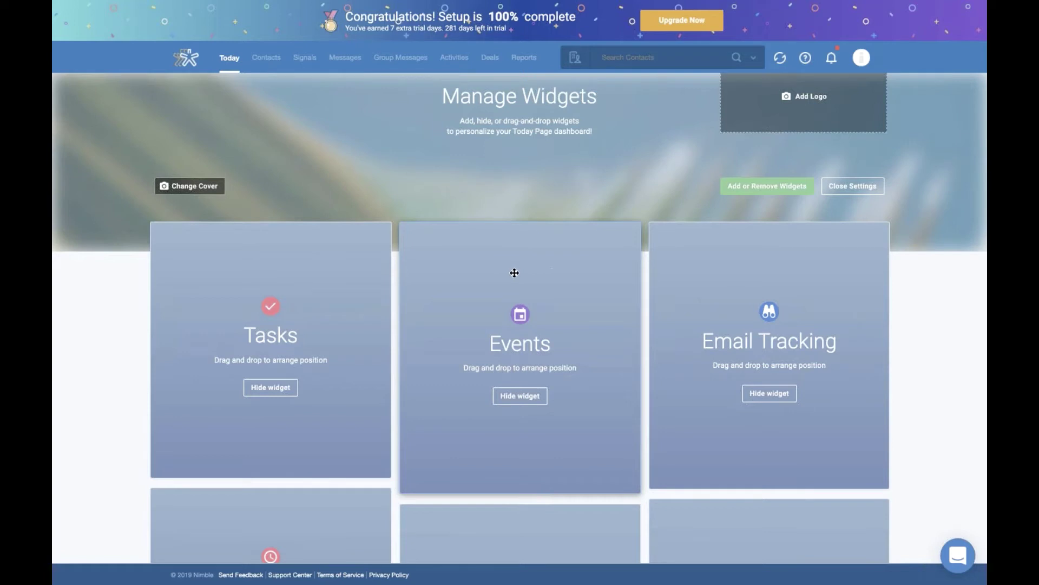
{"action": "scroll", "coordinate": [756, 281], "scroll_direction": "down", "scroll_amount": 1}
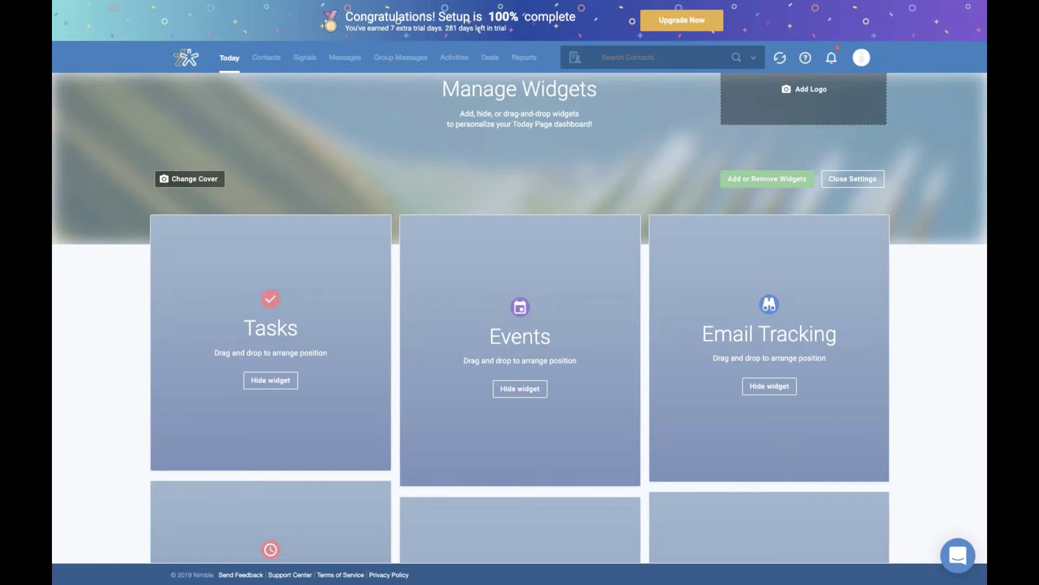
{"action": "scroll", "coordinate": [519, 313], "scroll_direction": "down", "scroll_amount": 1}
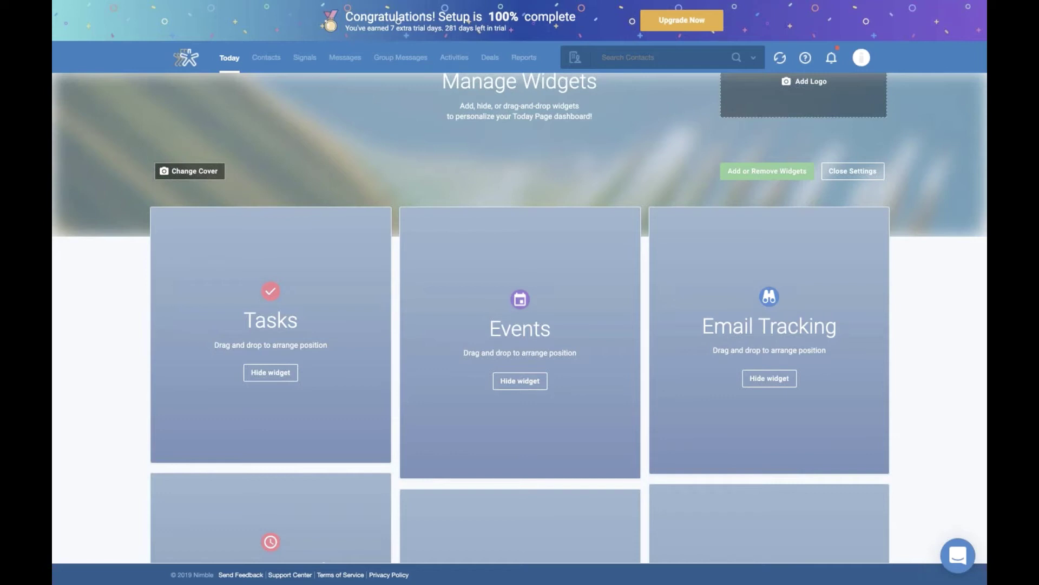
{"action": "scroll", "coordinate": [520, 312], "scroll_direction": "up", "scroll_amount": 2}
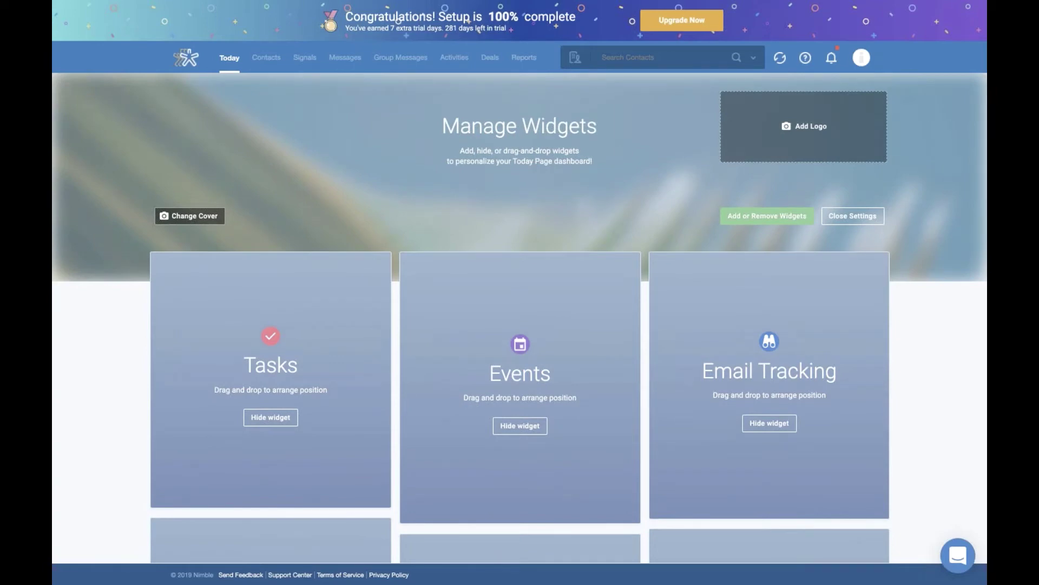
{"action": "left_click", "coordinate": [869, 222]}
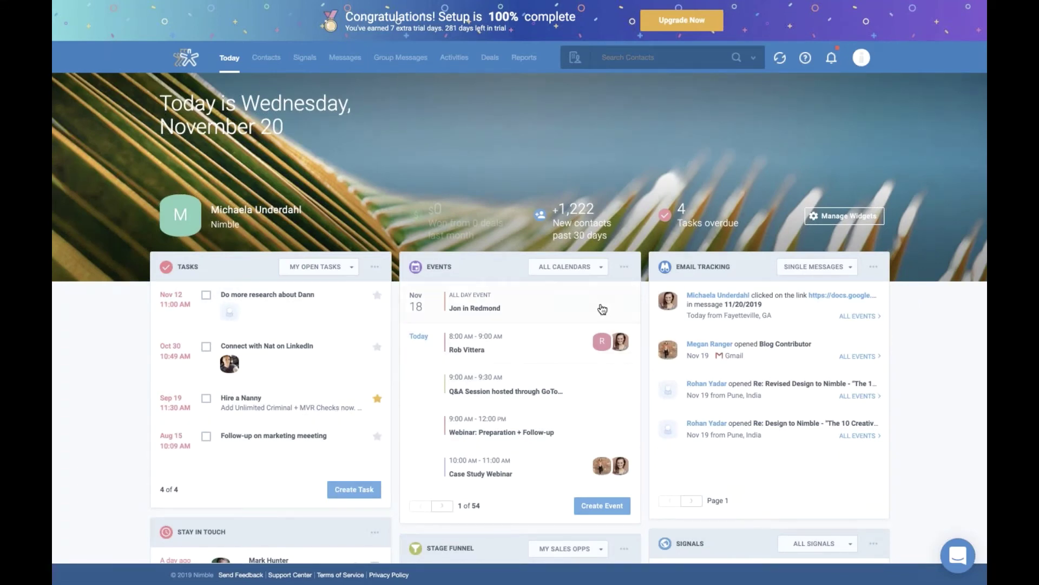
Check the calendar filter options of the Events widget and review the Email Tracking, Stay in Touch and Signals widgets.
{"action": "left_click", "coordinate": [601, 270]}
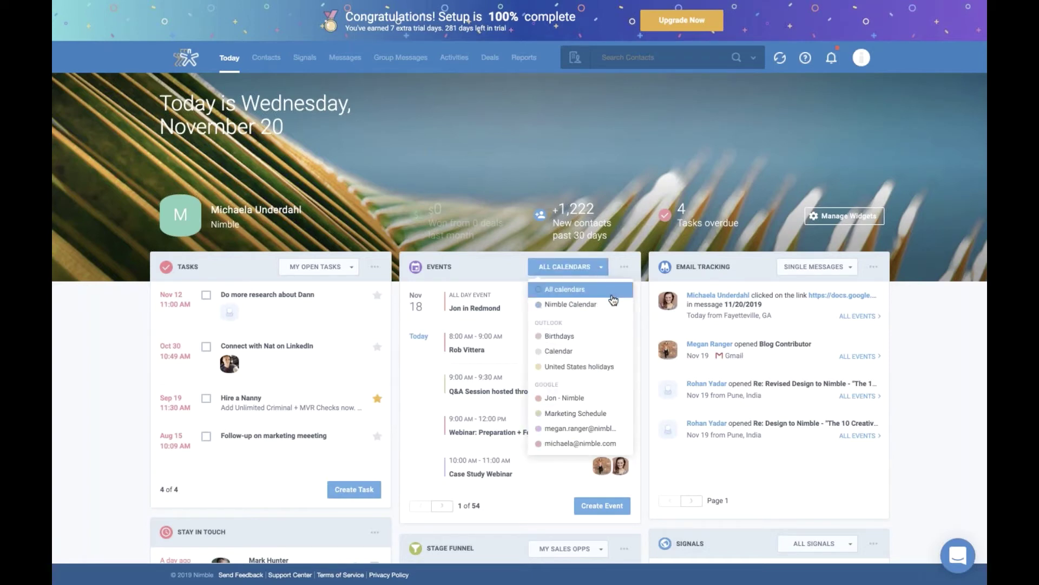
{"action": "left_click", "coordinate": [649, 307]}
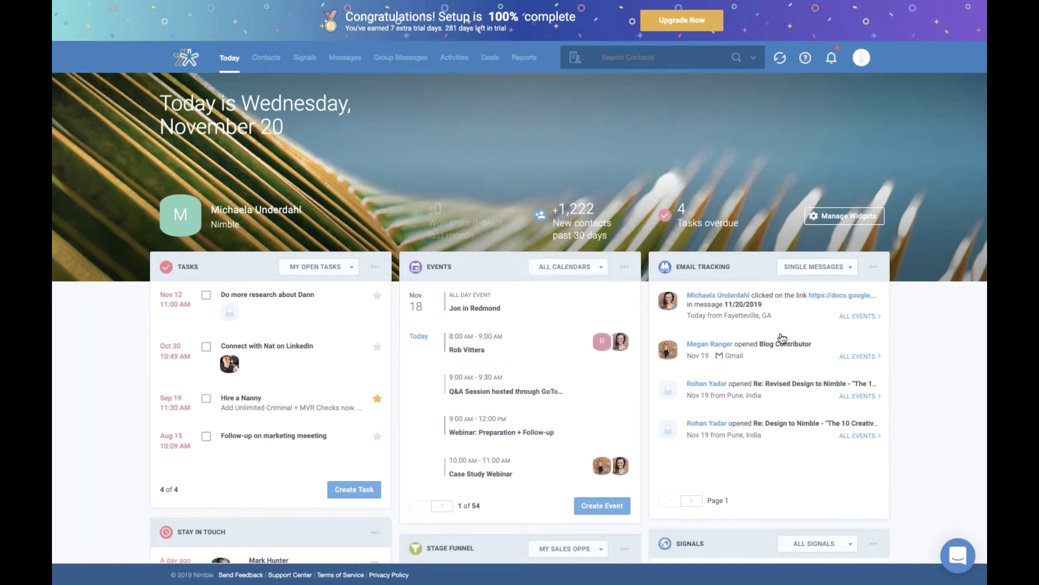
{"action": "scroll", "coordinate": [942, 362], "scroll_direction": "down", "scroll_amount": 3}
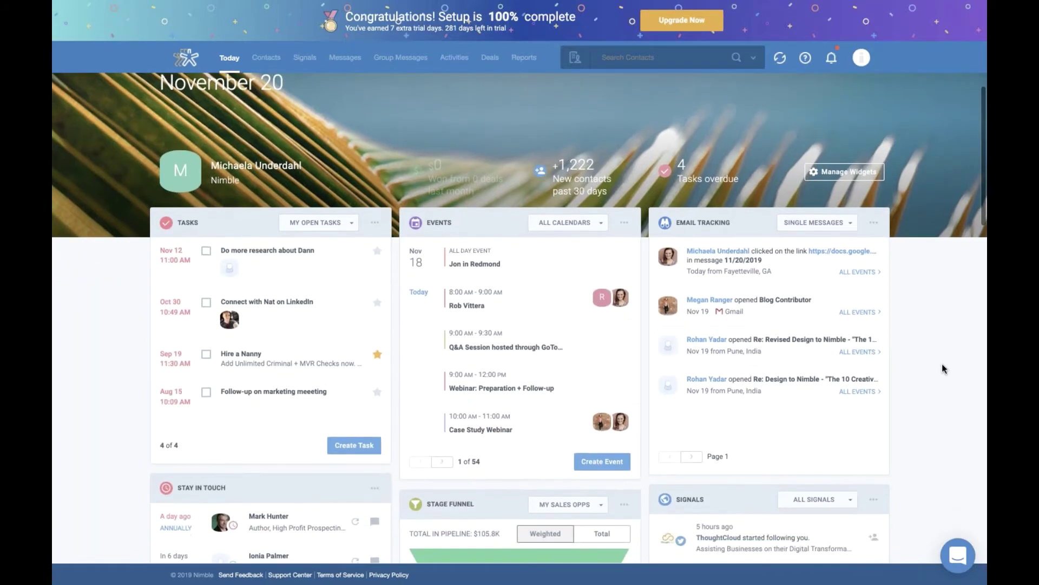
{"action": "scroll", "coordinate": [941, 368], "scroll_direction": "down", "scroll_amount": 2}
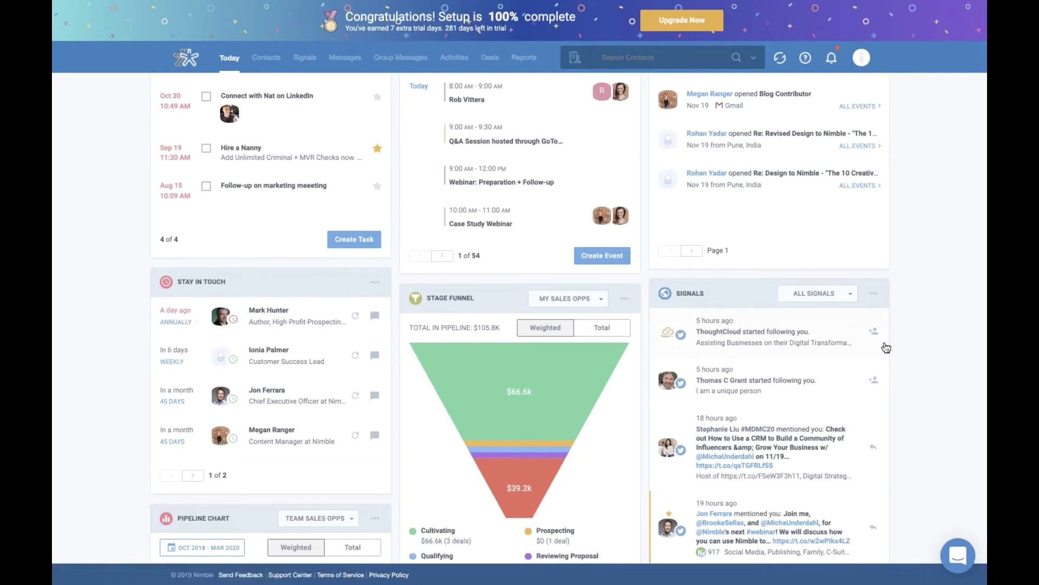
{"action": "scroll", "coordinate": [886, 347], "scroll_direction": "down", "scroll_amount": 3}
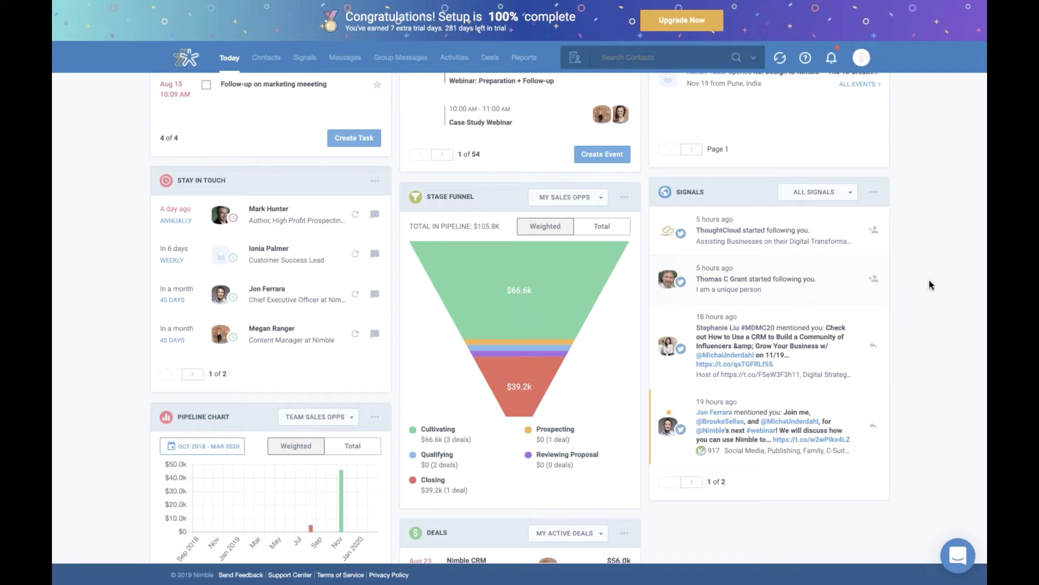
{"action": "scroll", "coordinate": [931, 284], "scroll_direction": "down", "scroll_amount": 1}
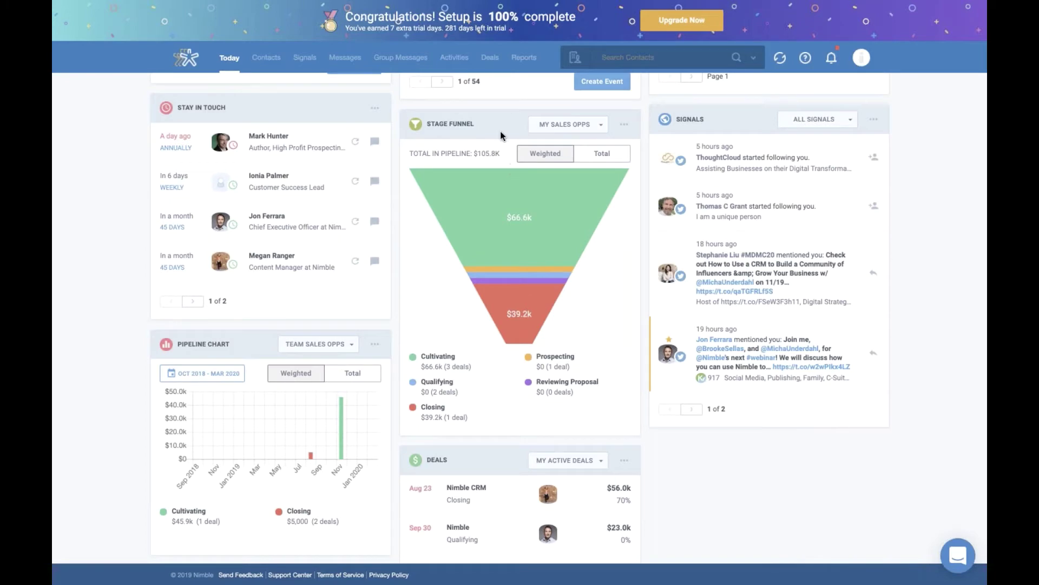
Examine the Stage Funnel, Pipeline Chart and Deals widgets, including the deal status filter options for own and team deals.
{"action": "scroll", "coordinate": [474, 446], "scroll_direction": "down", "scroll_amount": 1}
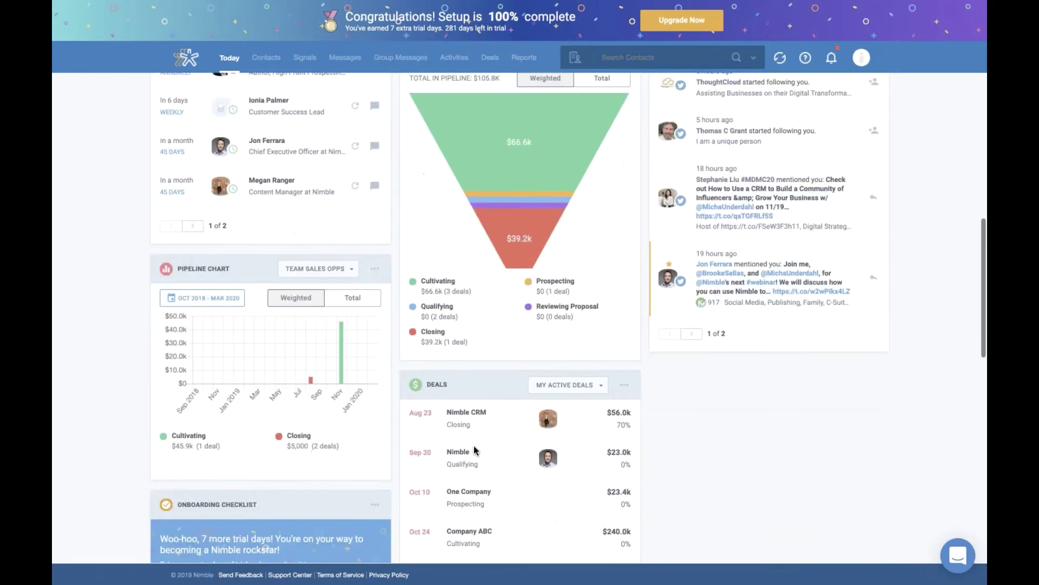
{"action": "scroll", "coordinate": [473, 446], "scroll_direction": "up", "scroll_amount": 2}
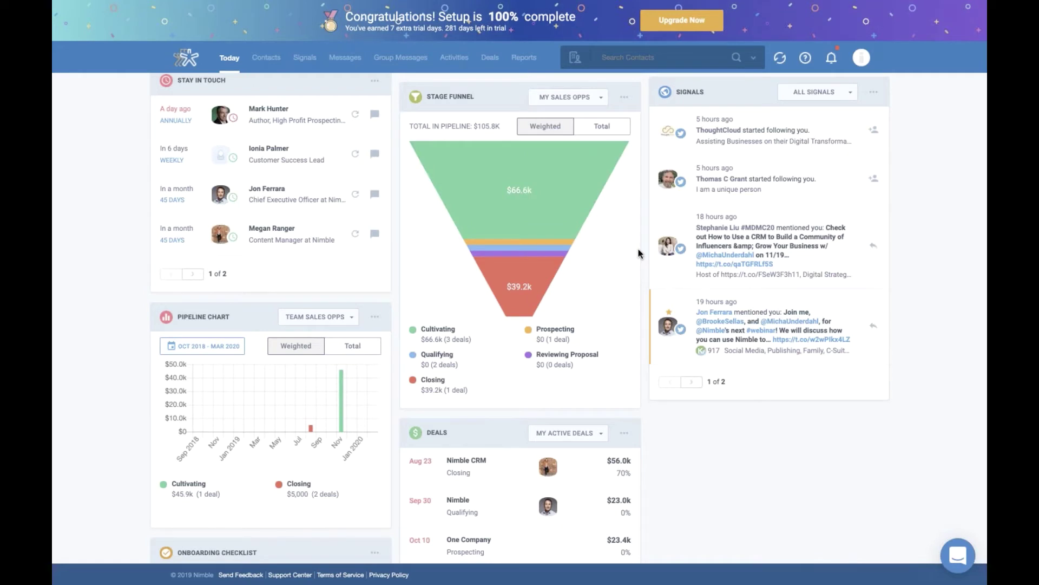
{"action": "scroll", "coordinate": [638, 249], "scroll_direction": "down", "scroll_amount": 1}
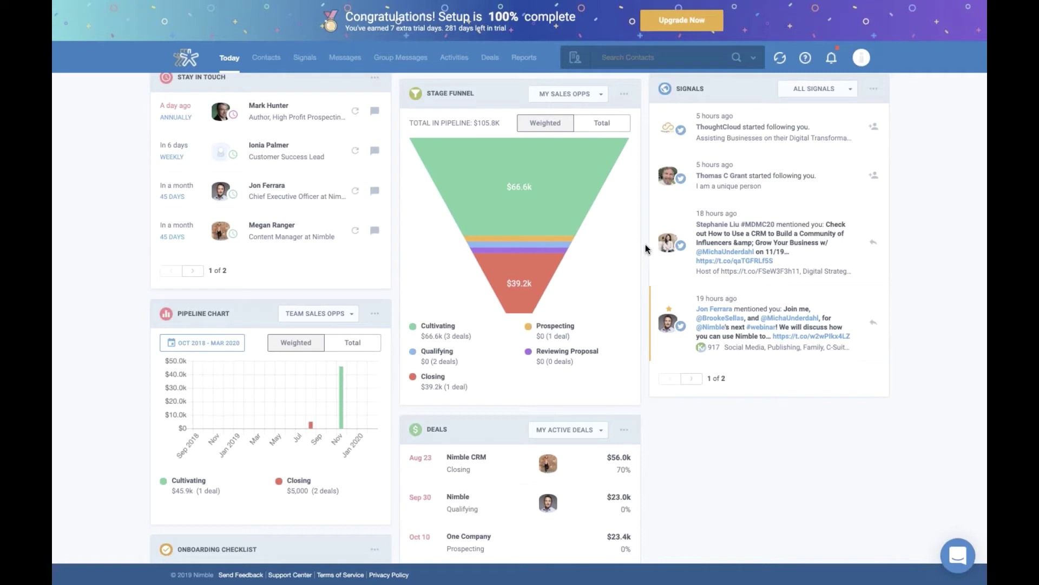
{"action": "scroll", "coordinate": [645, 245], "scroll_direction": "down", "scroll_amount": 2}
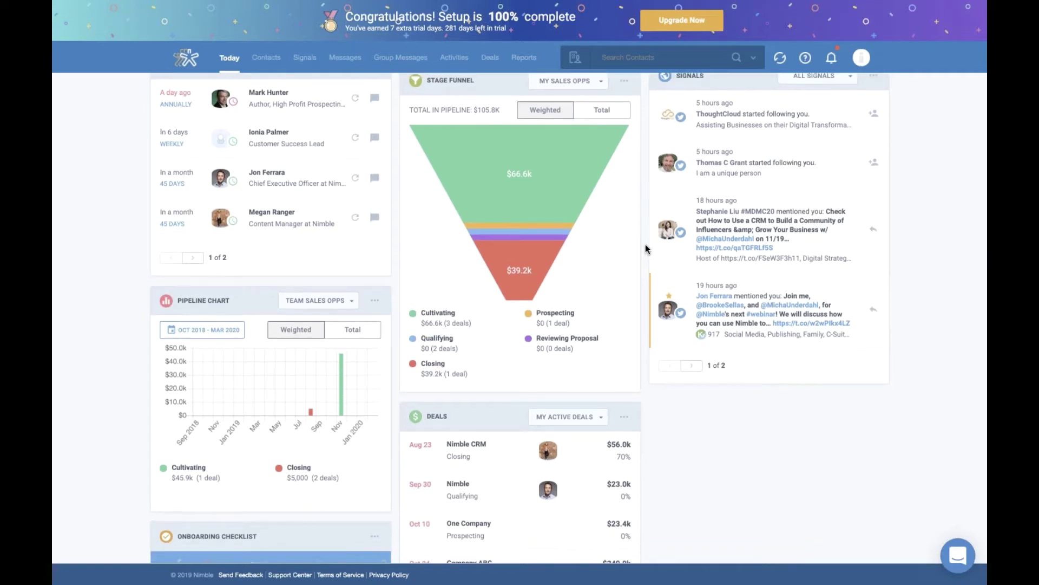
{"action": "scroll", "coordinate": [645, 244], "scroll_direction": "down", "scroll_amount": 3}
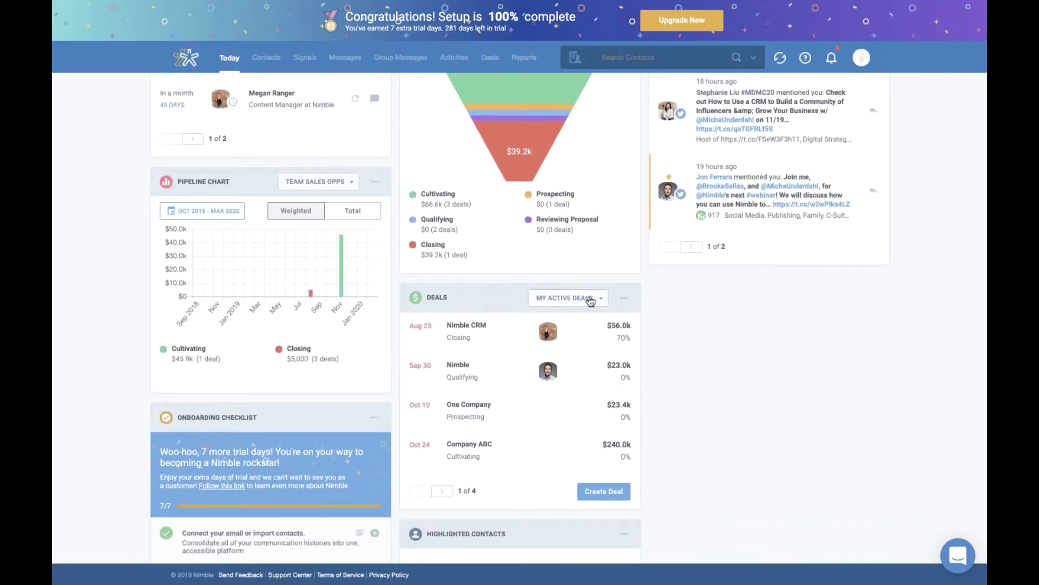
{"action": "left_click", "coordinate": [594, 303]}
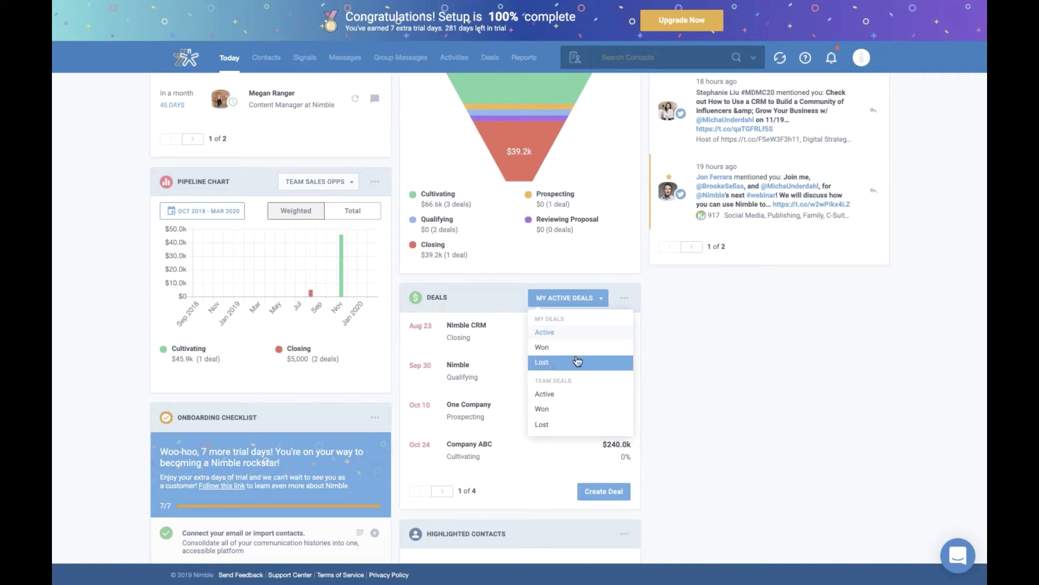
{"action": "left_click", "coordinate": [651, 313]}
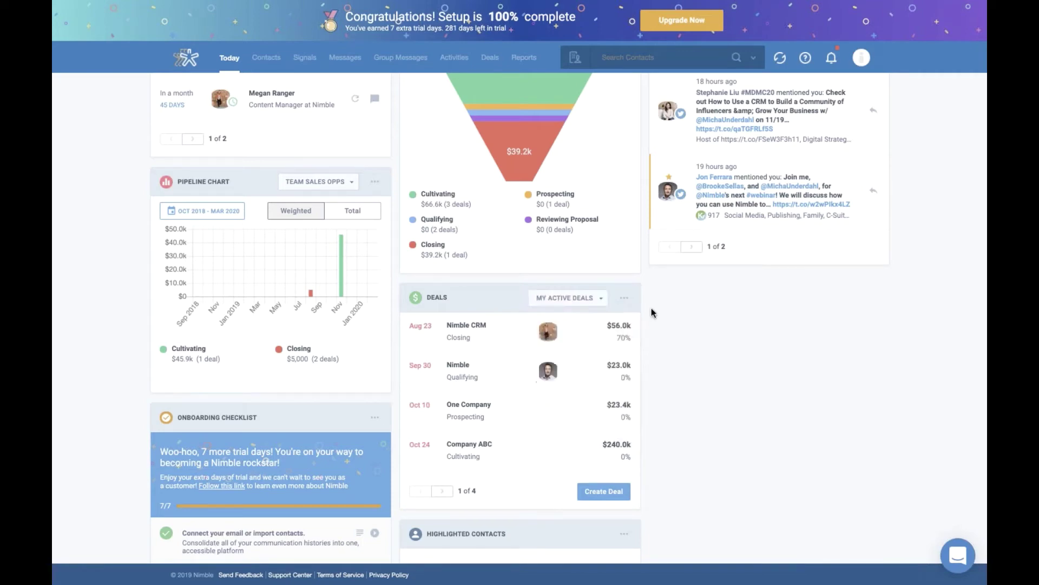
{"action": "scroll", "coordinate": [654, 313], "scroll_direction": "up", "scroll_amount": 10}
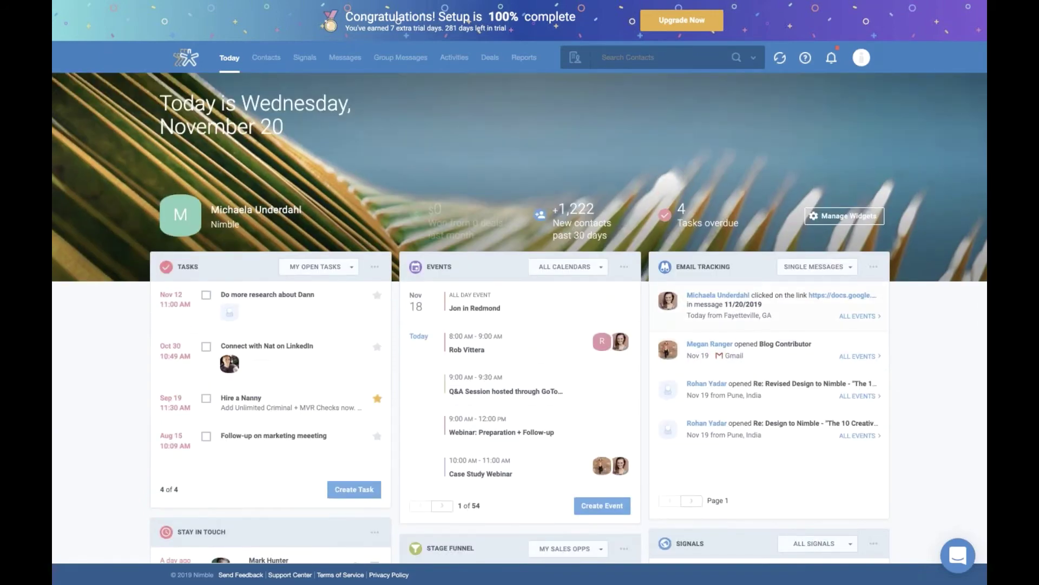
Open the Nimble CEO's record from the recently viewed contacts and review the contact info, tags and lead fields.
{"action": "left_click", "coordinate": [277, 61]}
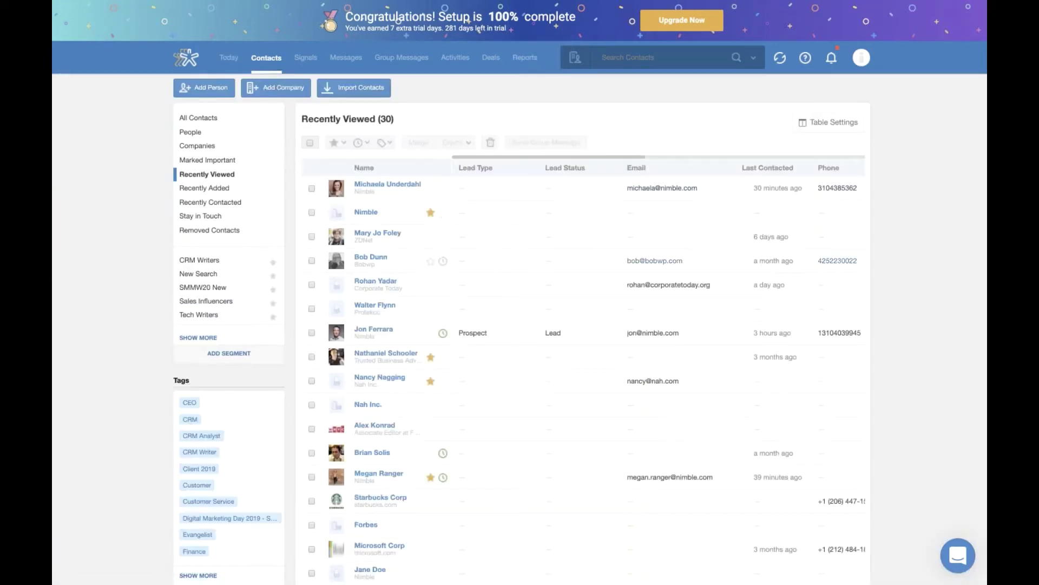
{"action": "left_click", "coordinate": [373, 330]}
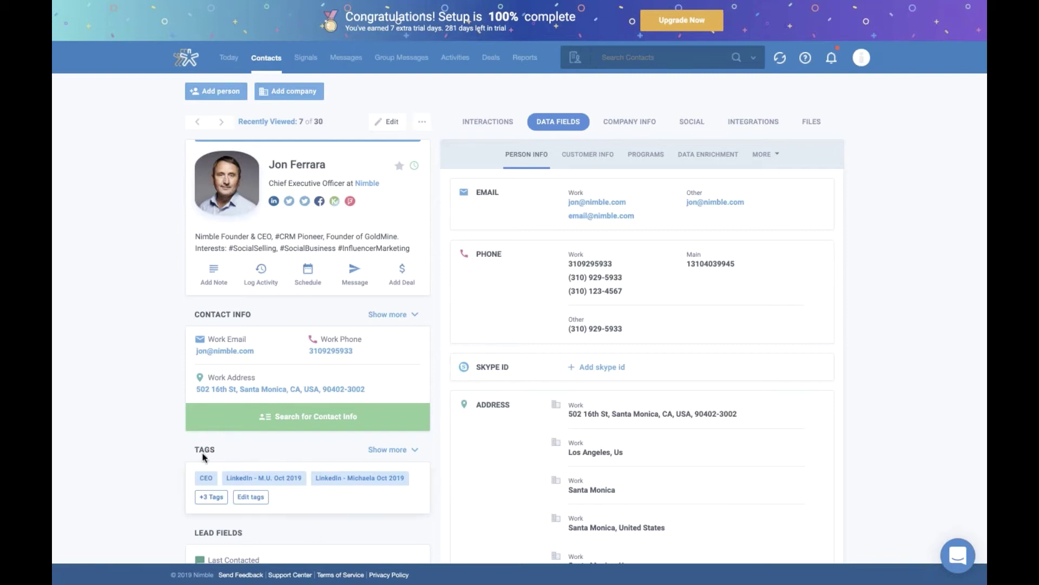
{"action": "scroll", "coordinate": [171, 463], "scroll_direction": "down", "scroll_amount": 2}
{"action": "scroll", "coordinate": [171, 462], "scroll_direction": "down", "scroll_amount": 2}
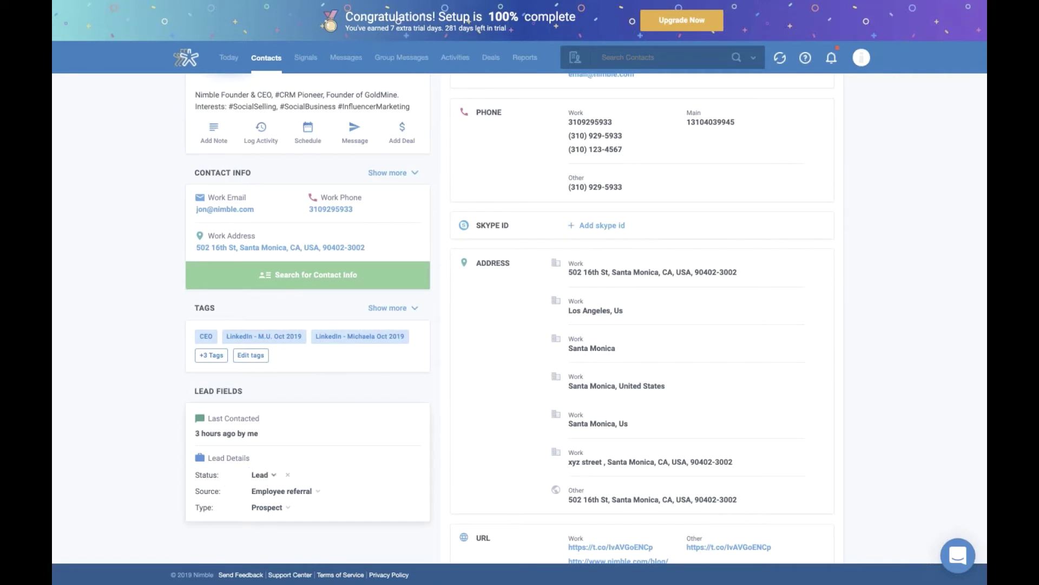
{"action": "scroll", "coordinate": [151, 469], "scroll_direction": "up", "scroll_amount": 4}
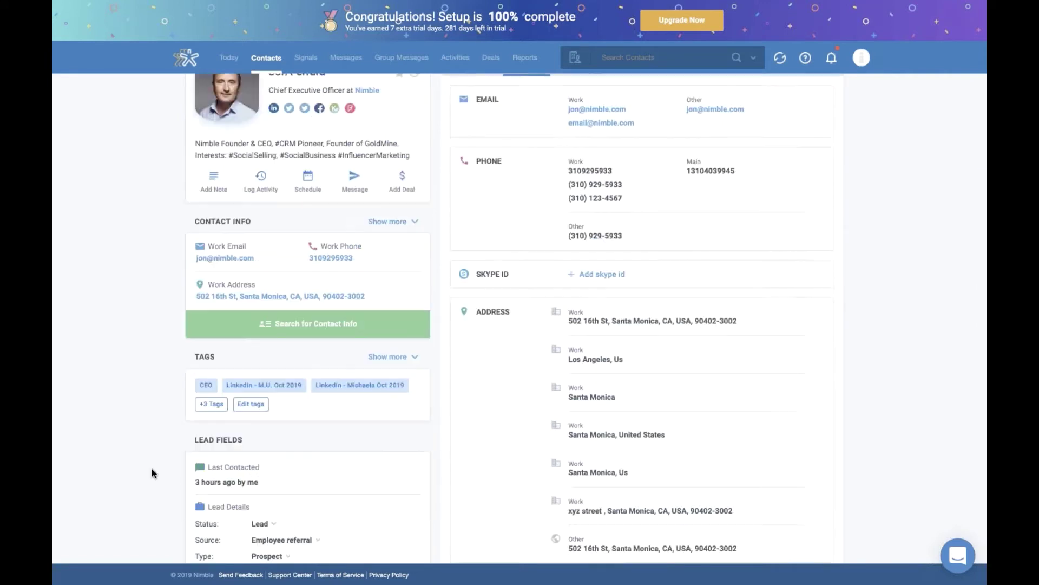
Show all of the contact's interactions and look through the overdue items and upcoming activities.
{"action": "left_click", "coordinate": [508, 124]}
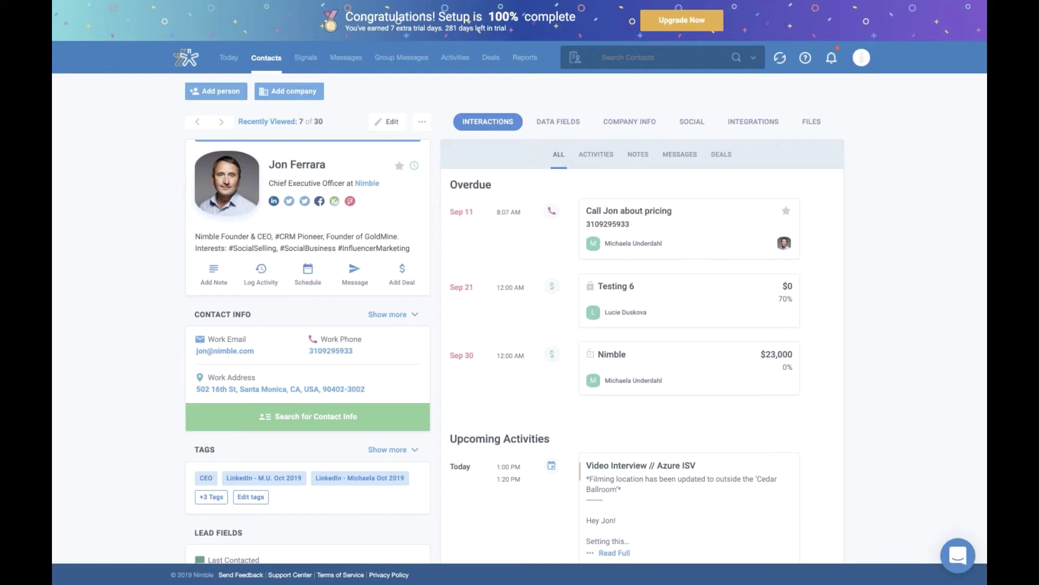
{"action": "scroll", "coordinate": [832, 247], "scroll_direction": "down", "scroll_amount": 8}
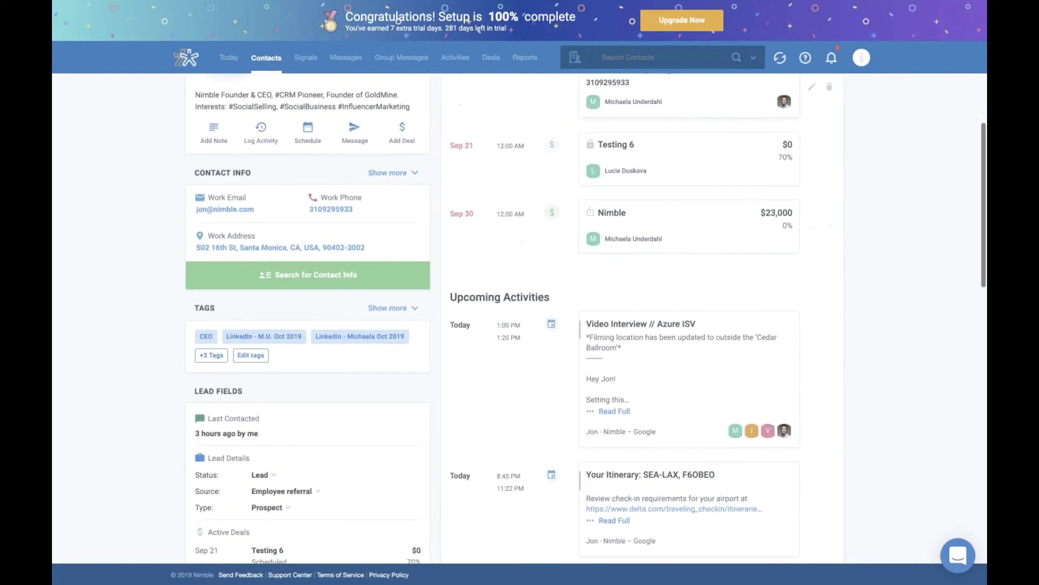
{"action": "scroll", "coordinate": [832, 242], "scroll_direction": "down", "scroll_amount": 5}
{"action": "scroll", "coordinate": [831, 244], "scroll_direction": "up", "scroll_amount": 14}
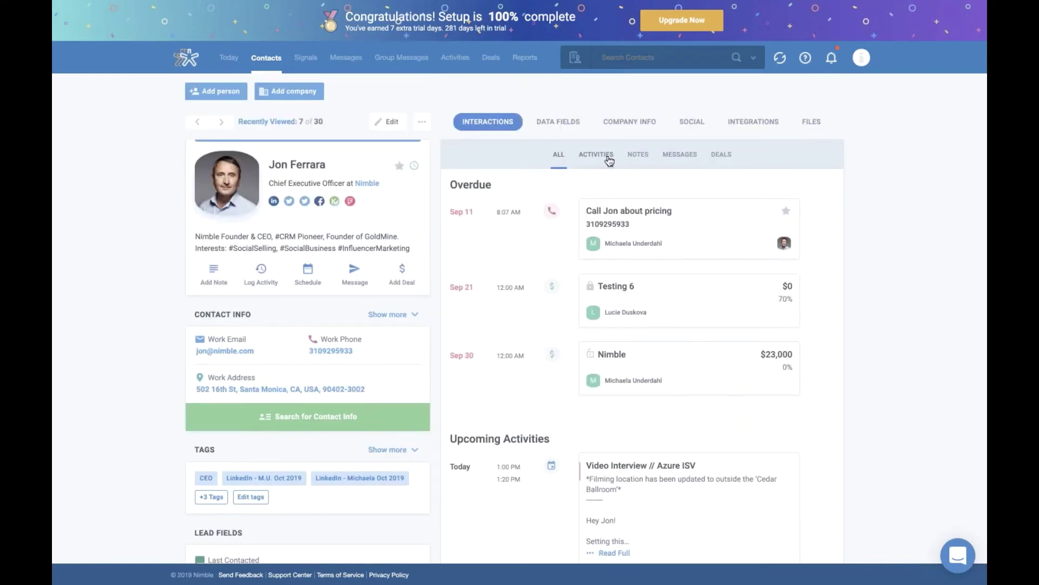
Narrow the contact's interactions to activities and filter them to show only Tasks.
{"action": "left_click", "coordinate": [609, 157]}
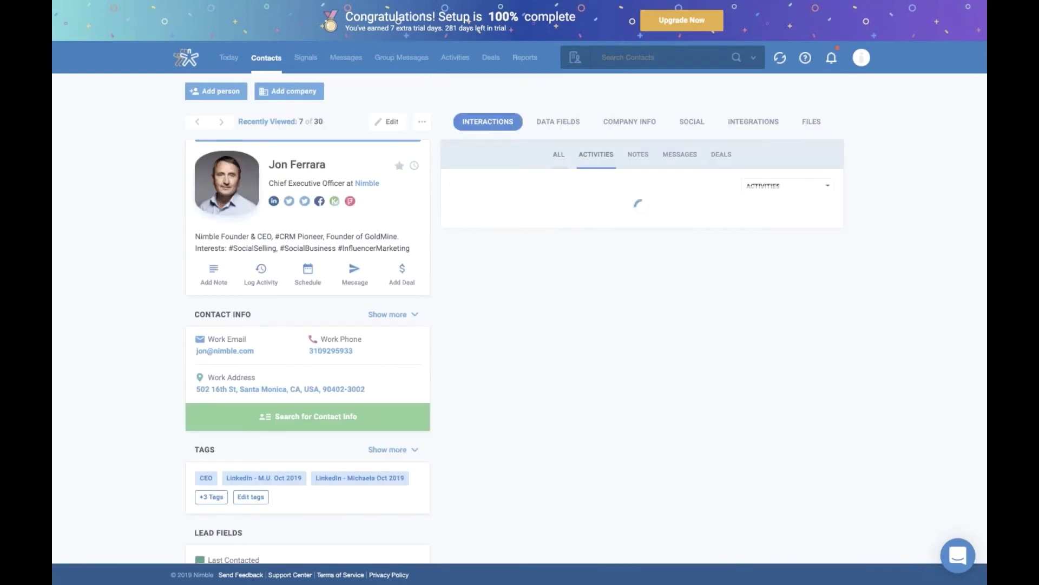
{"action": "left_click", "coordinate": [798, 187]}
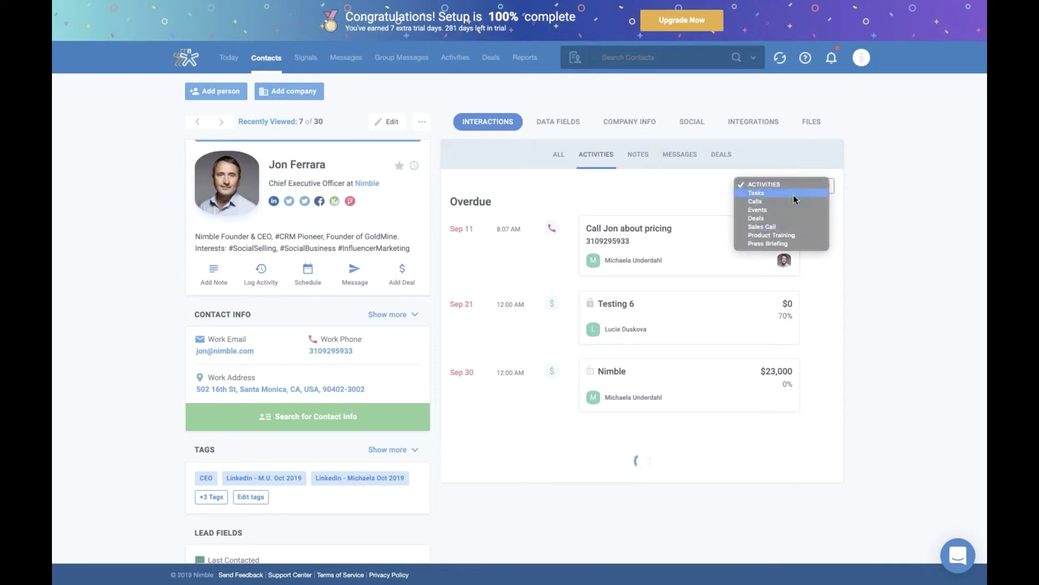
{"action": "left_click", "coordinate": [793, 196]}
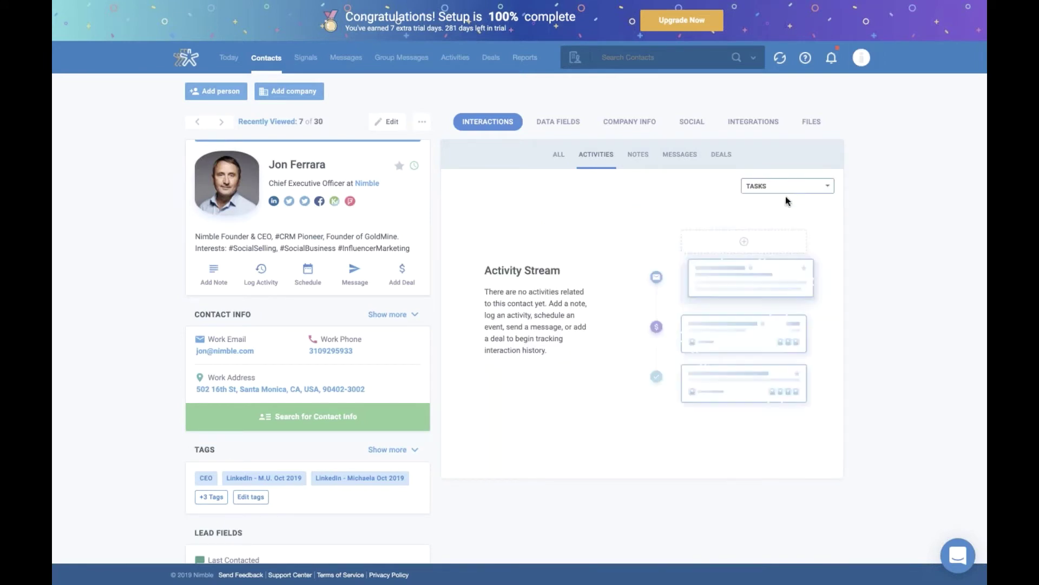
View the contact's notes, messages and deals, and the files attached to the record.
{"action": "left_click", "coordinate": [637, 155]}
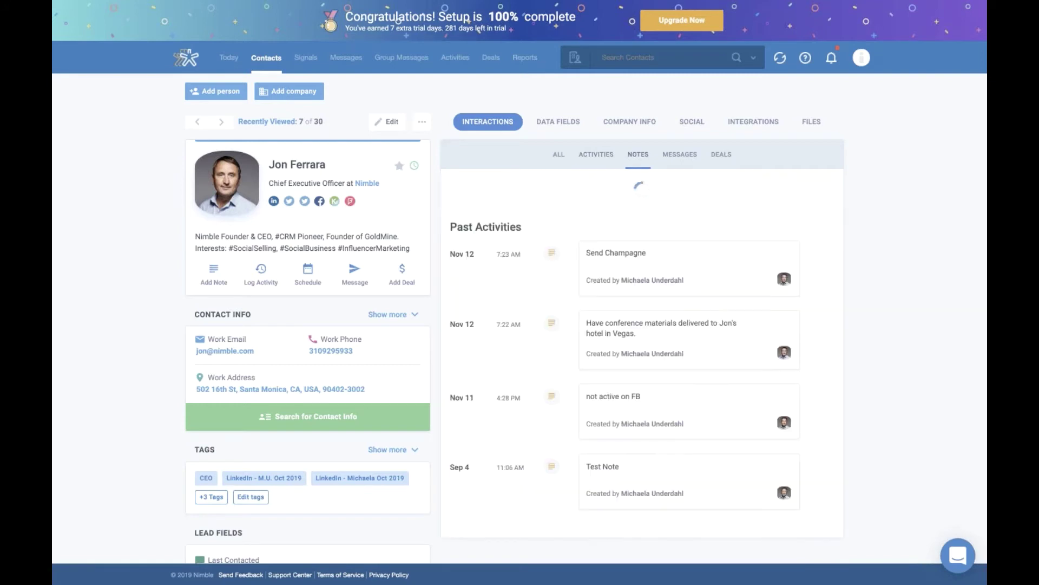
{"action": "left_click", "coordinate": [691, 158]}
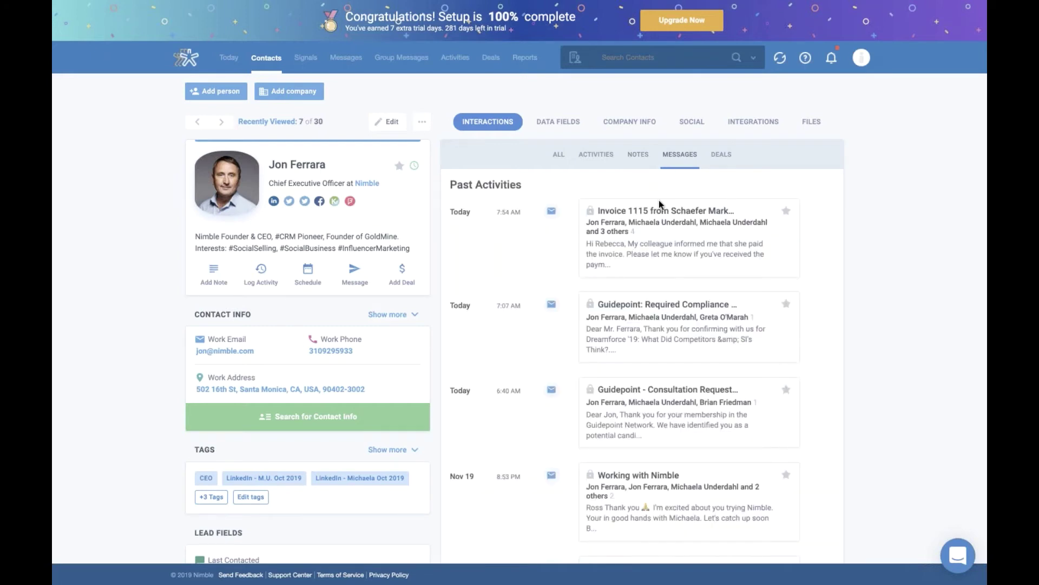
{"action": "left_click", "coordinate": [723, 156]}
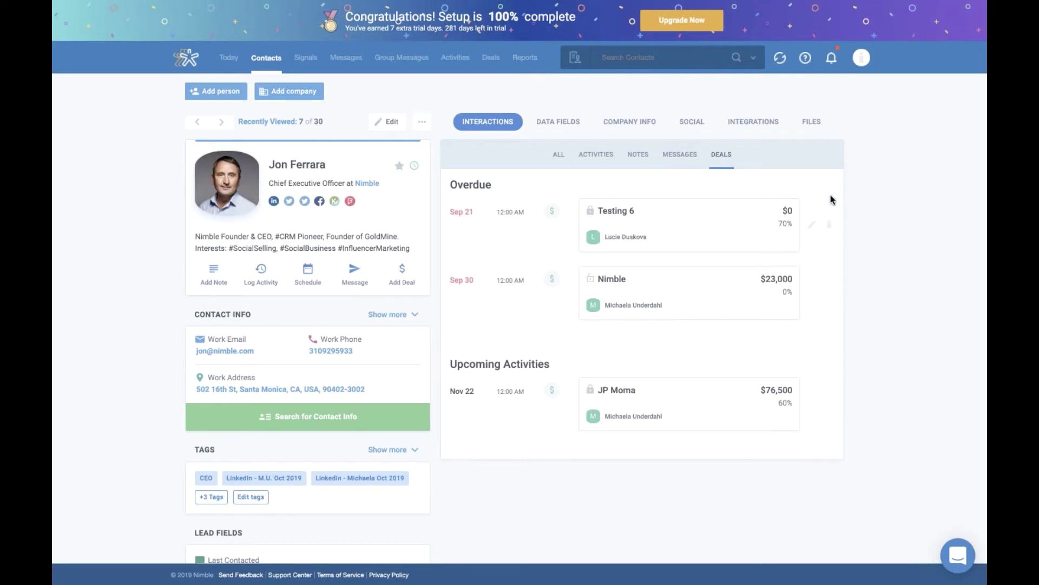
{"action": "mouse_move", "coordinate": [824, 212]}
{"action": "left_click", "coordinate": [819, 124]}
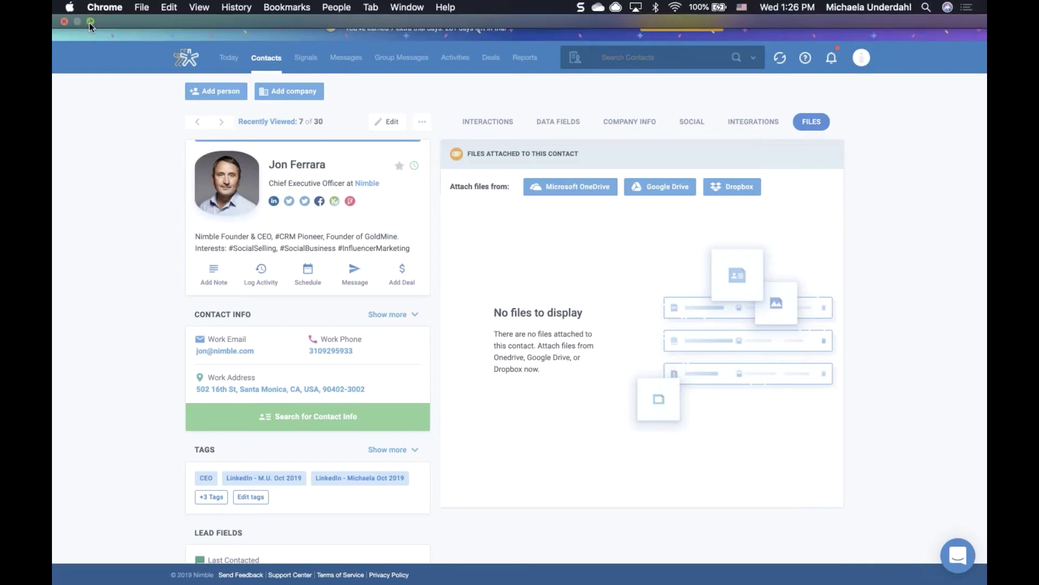
Exit the browser's full-screen view, open a new tab with the Zest content feed, and dismiss its theme tip.
{"action": "left_click", "coordinate": [89, 23]}
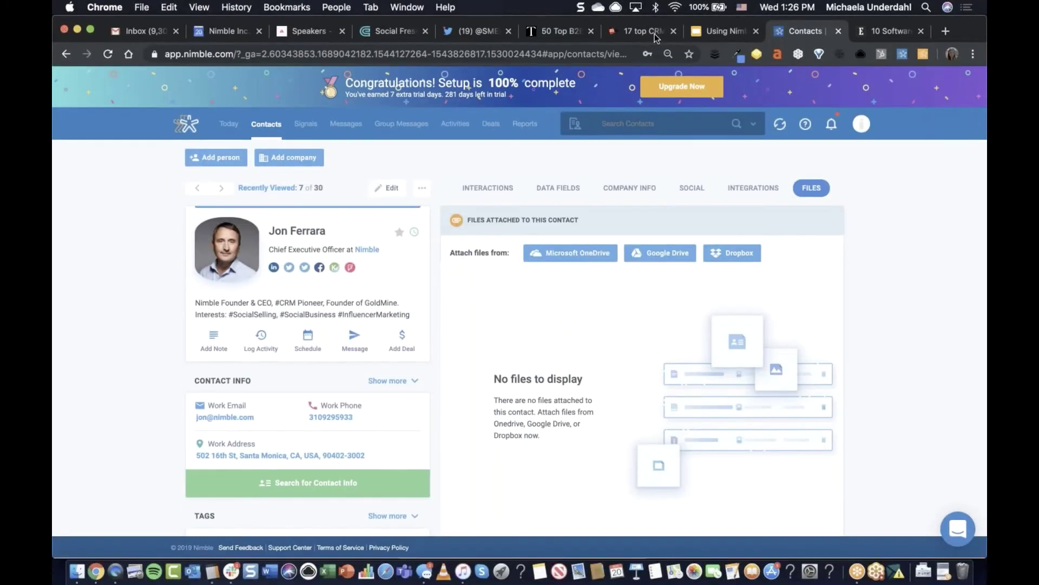
{"action": "left_click", "coordinate": [943, 35]}
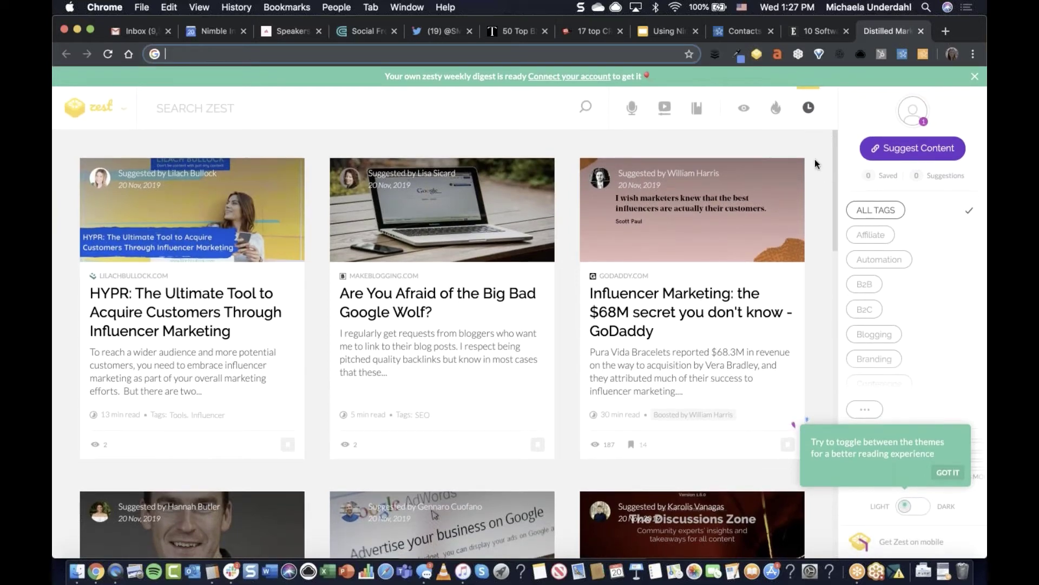
{"action": "scroll", "coordinate": [816, 163], "scroll_direction": "down", "scroll_amount": 2}
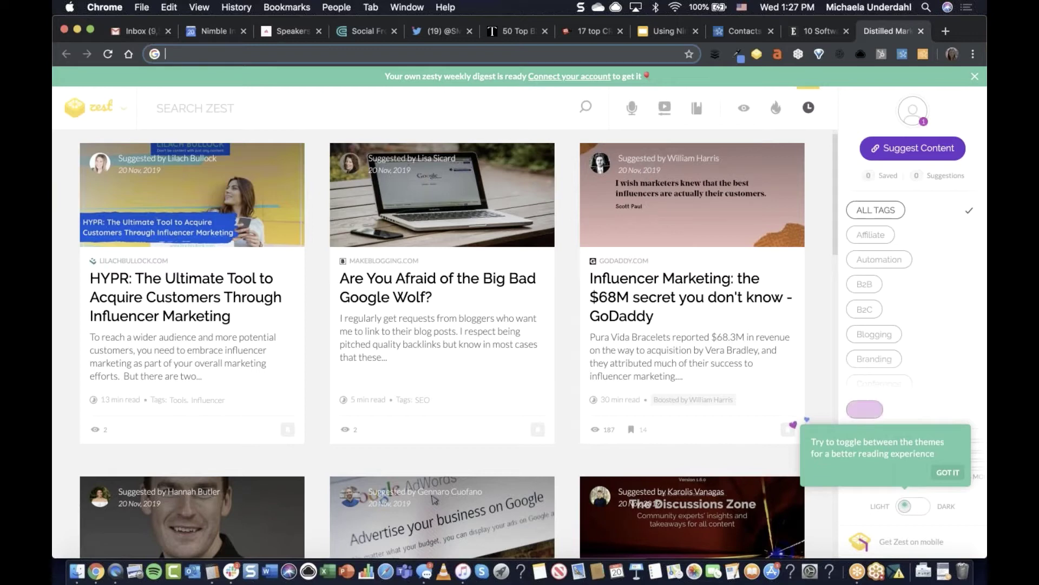
{"action": "left_click", "coordinate": [946, 473]}
{"action": "left_click", "coordinate": [940, 217]}
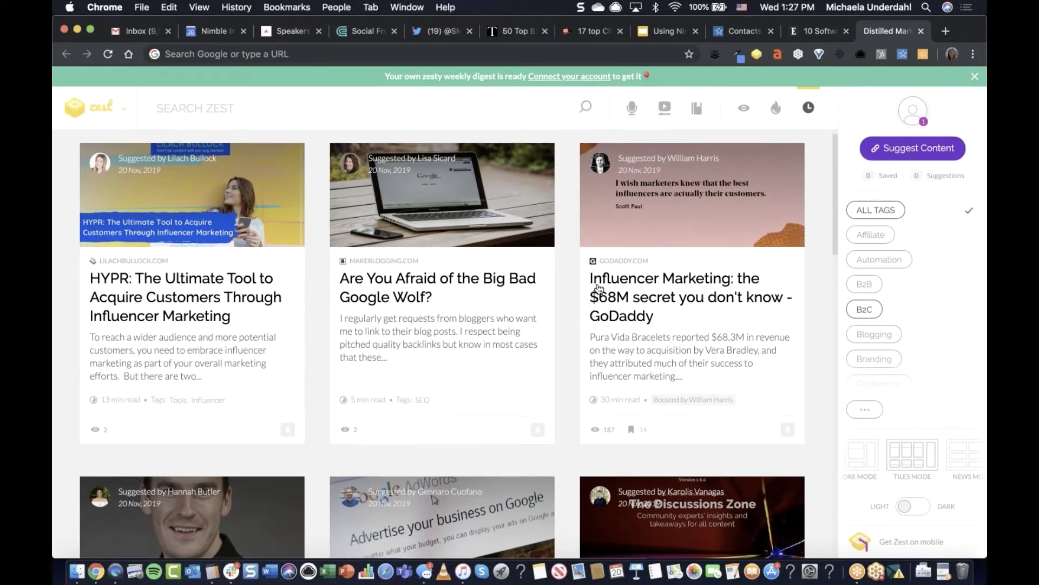
Browse the Zest feed and open the podcast article "LU 330: How Intercom Solved the Problem of Communicating Effectively with Customers".
{"action": "scroll", "coordinate": [815, 287], "scroll_direction": "up", "scroll_amount": 1}
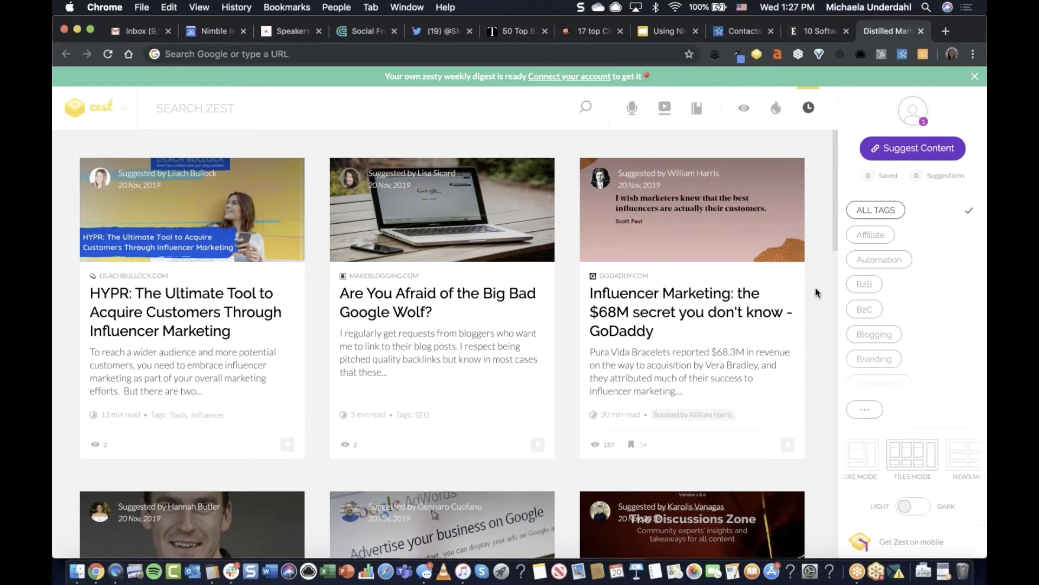
{"action": "scroll", "coordinate": [815, 287], "scroll_direction": "down", "scroll_amount": 1}
{"action": "scroll", "coordinate": [816, 287], "scroll_direction": "up", "scroll_amount": 1}
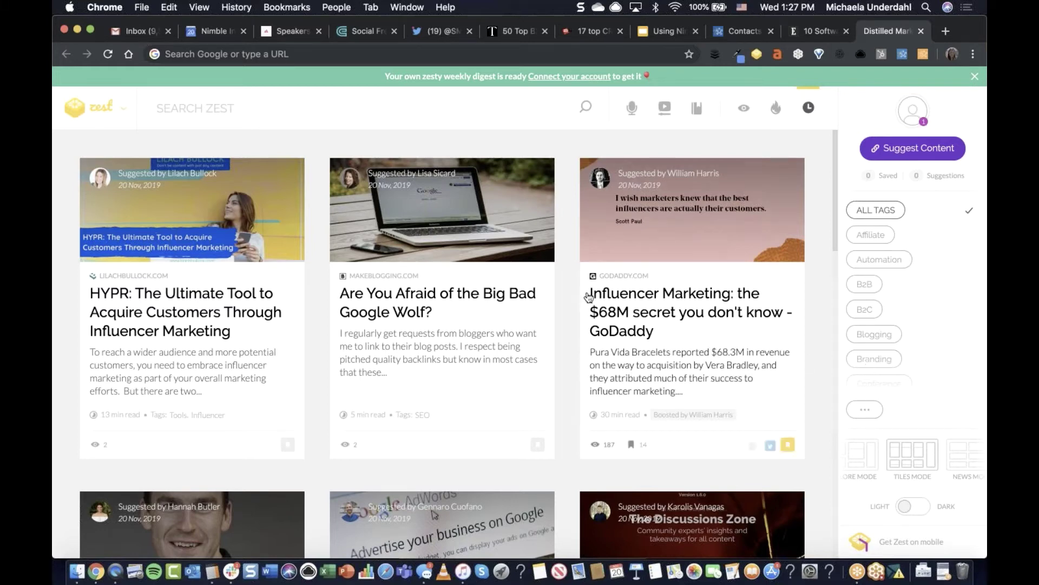
{"action": "scroll", "coordinate": [174, 309], "scroll_direction": "down", "scroll_amount": 5}
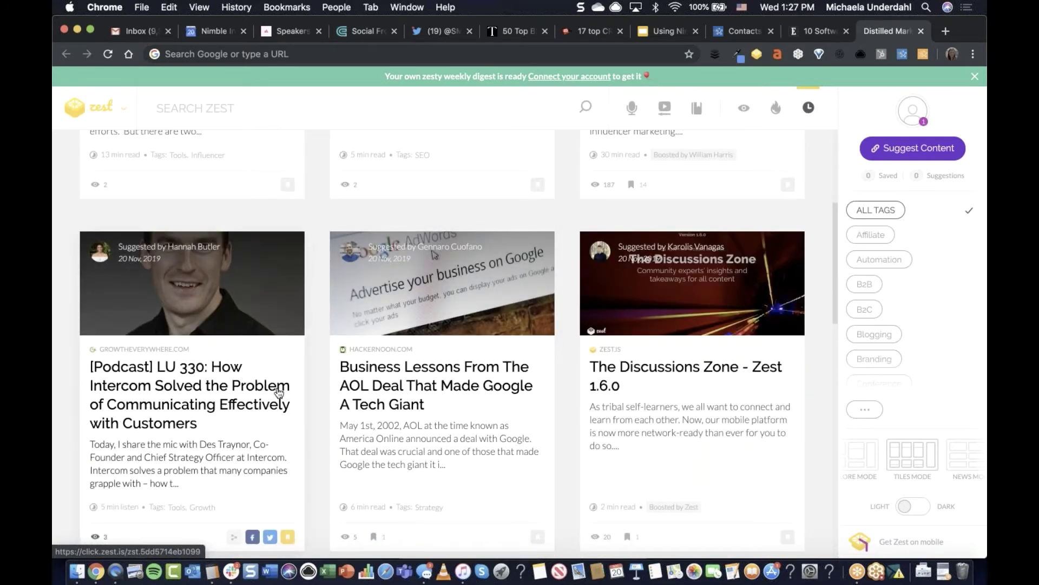
{"action": "scroll", "coordinate": [233, 403], "scroll_direction": "down", "scroll_amount": 1}
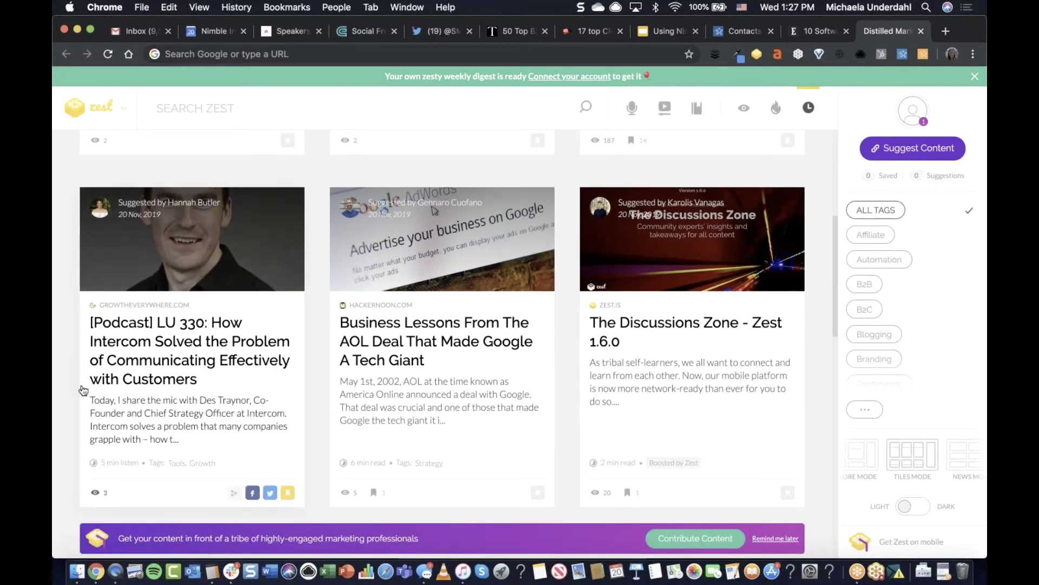
{"action": "left_click", "coordinate": [237, 367]}
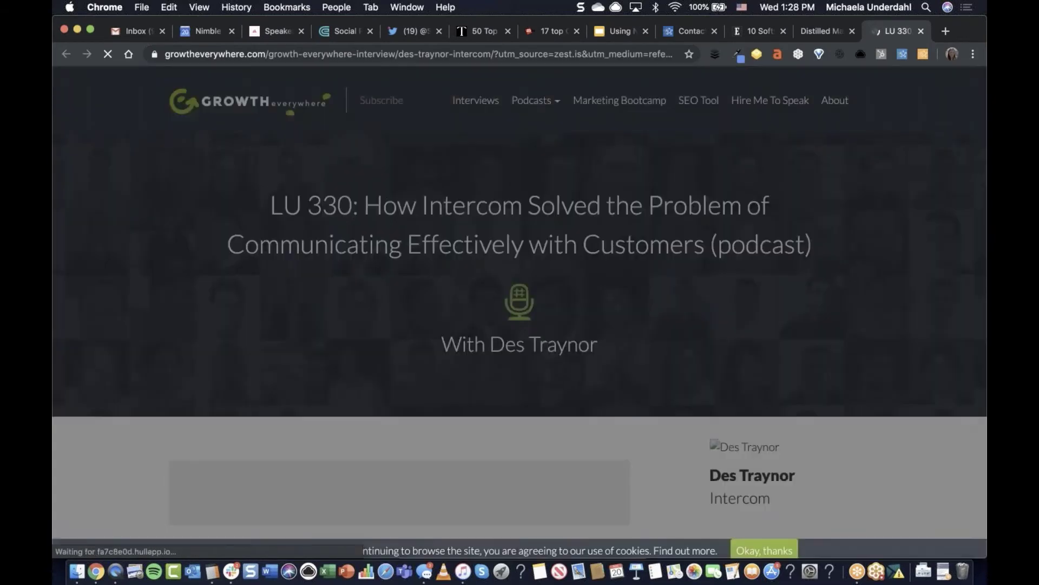
{"action": "key", "text": "Escape"}
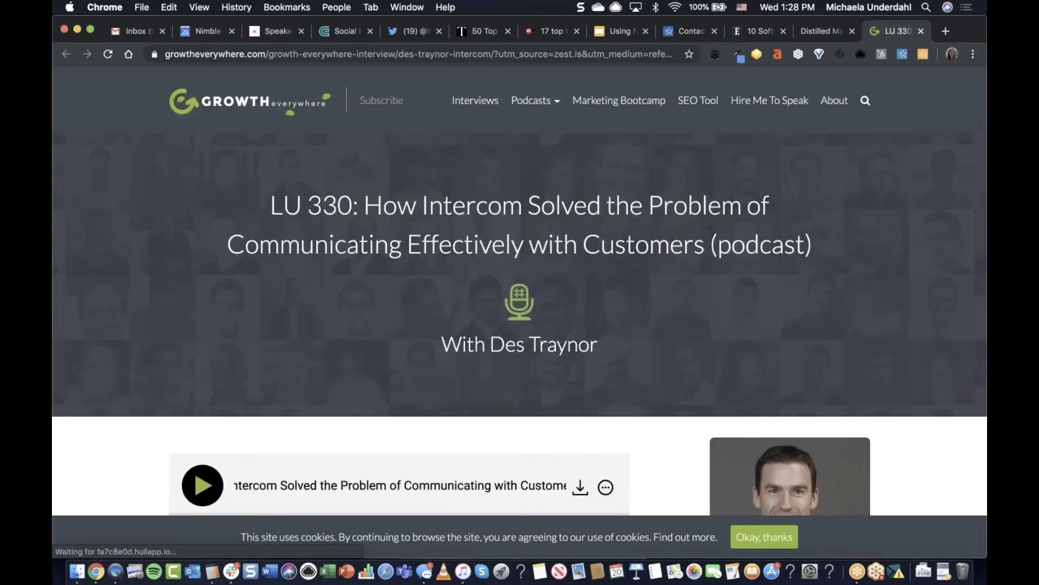
Skim the podcast article, open the Nimble Prospector extension on it, and clear the results for the website.
{"action": "scroll", "coordinate": [668, 340], "scroll_direction": "down", "scroll_amount": 3}
{"action": "scroll", "coordinate": [668, 340], "scroll_direction": "up", "scroll_amount": 2}
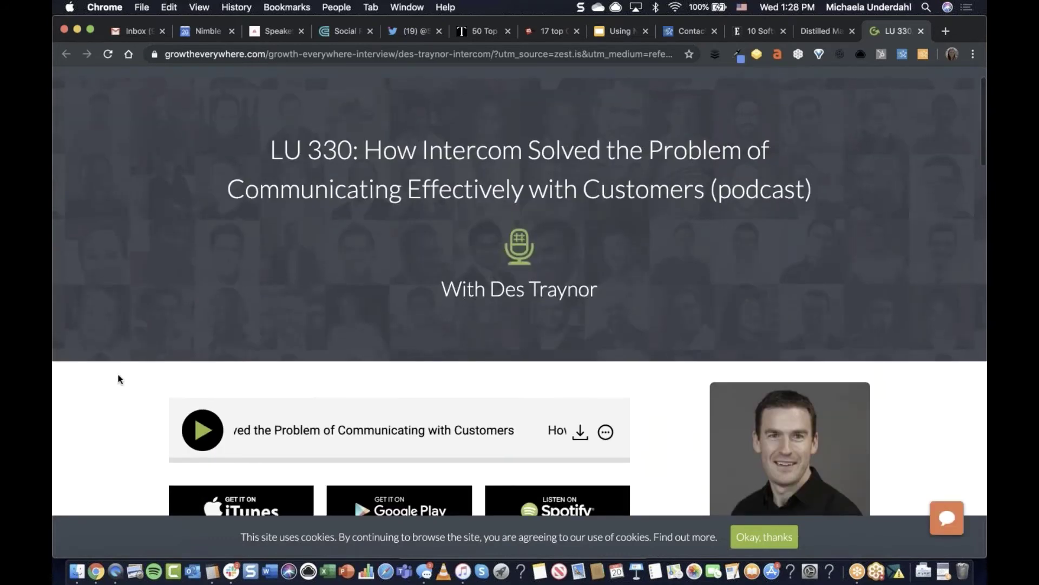
{"action": "scroll", "coordinate": [119, 377], "scroll_direction": "down", "scroll_amount": 3}
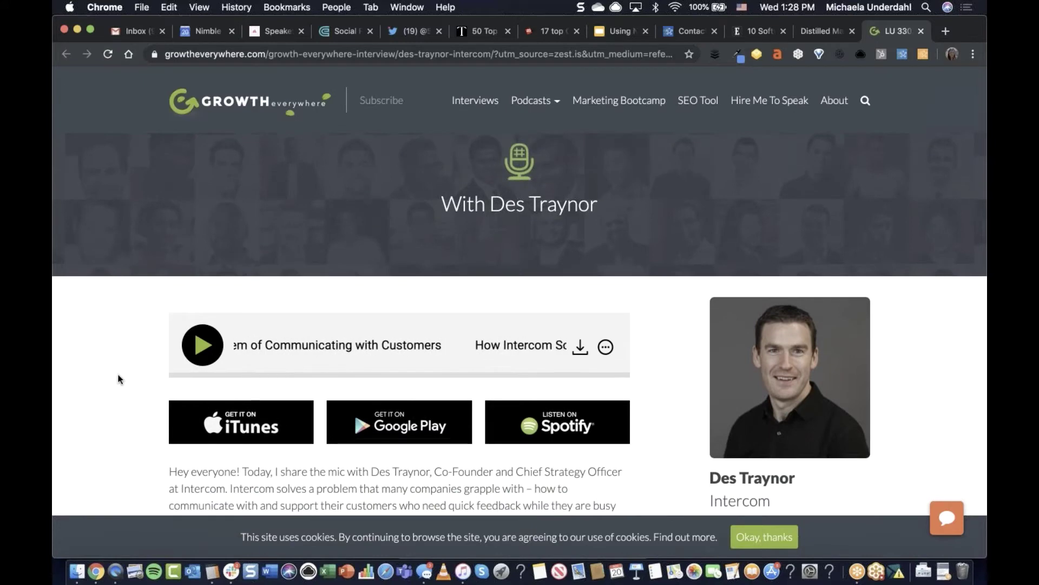
{"action": "scroll", "coordinate": [119, 378], "scroll_direction": "down", "scroll_amount": 3}
{"action": "scroll", "coordinate": [119, 378], "scroll_direction": "down", "scroll_amount": 5}
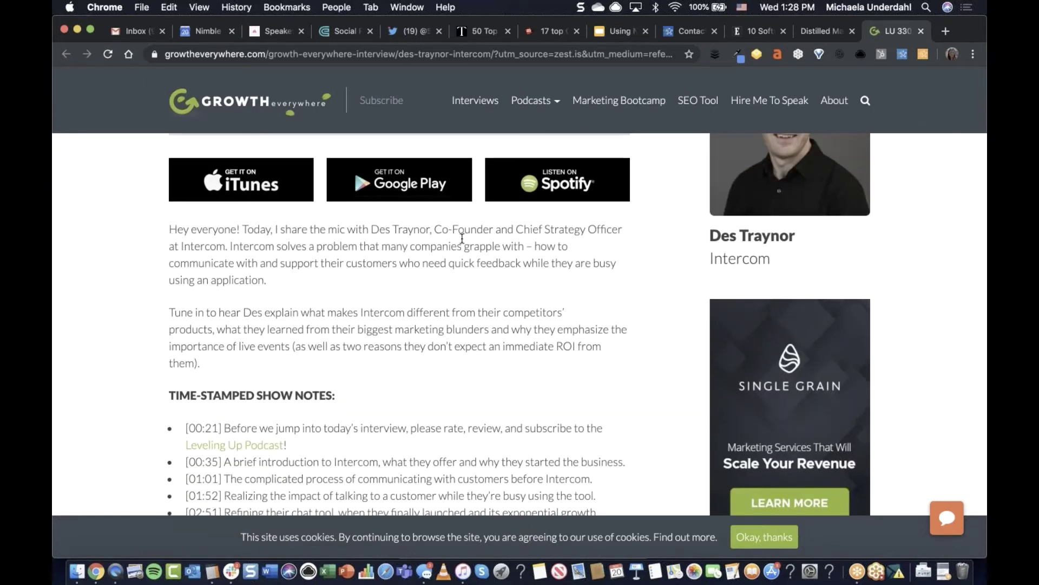
{"action": "scroll", "coordinate": [623, 297], "scroll_direction": "up", "scroll_amount": 8}
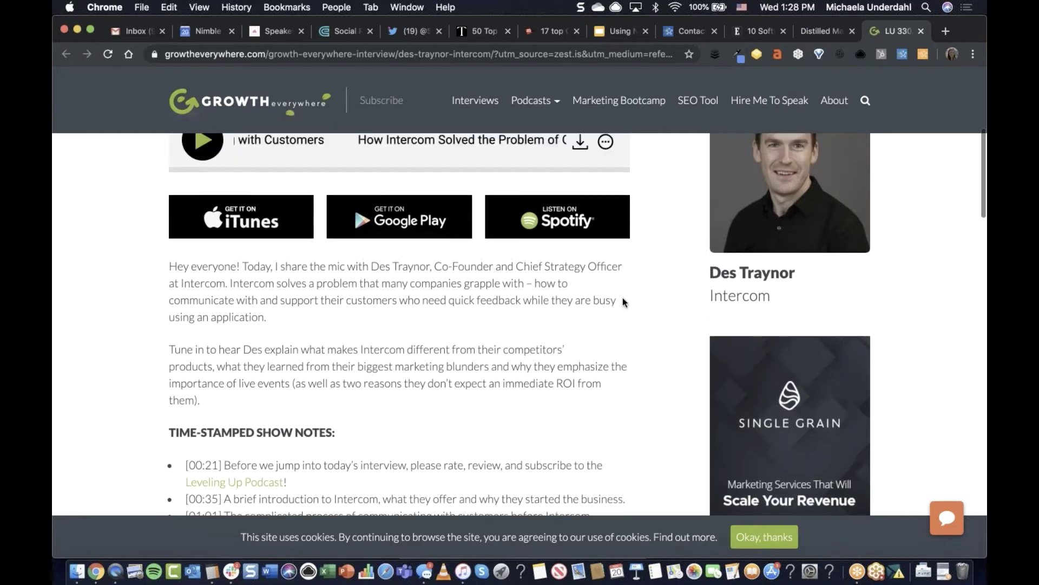
{"action": "scroll", "coordinate": [664, 278], "scroll_direction": "down", "scroll_amount": 1}
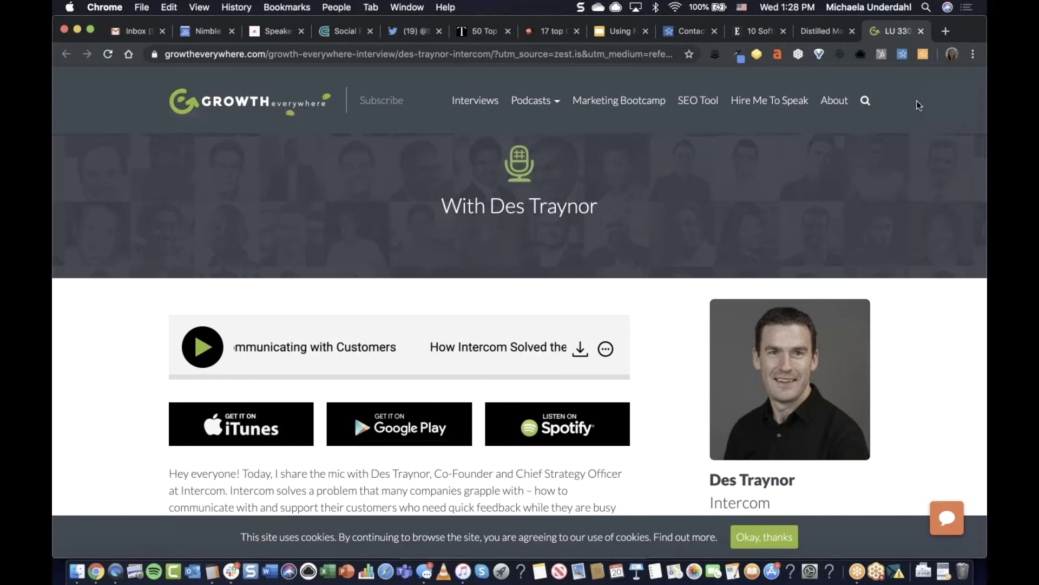
{"action": "left_click", "coordinate": [922, 55]}
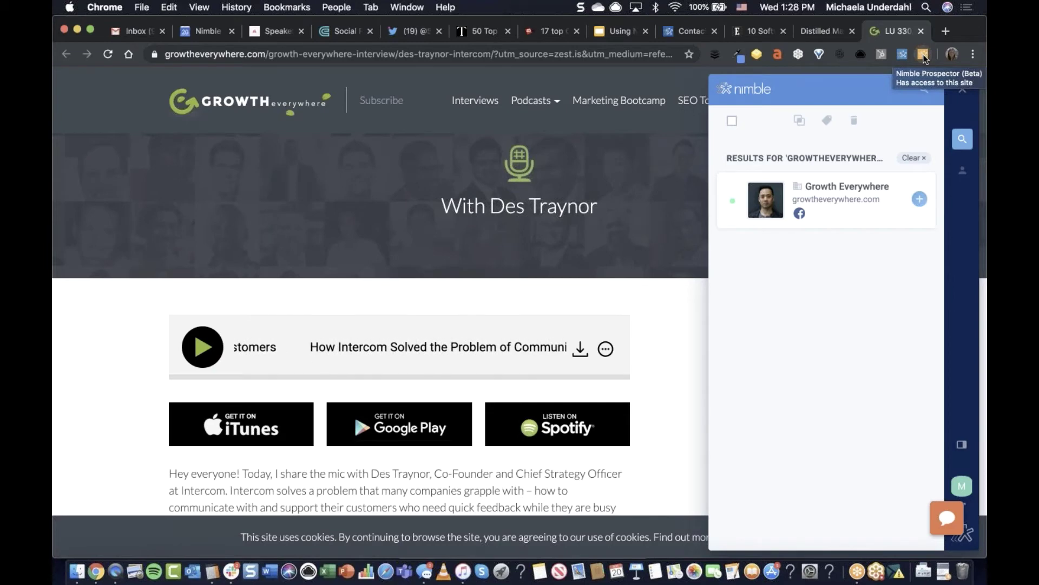
{"action": "left_click", "coordinate": [923, 158]}
Look up the author from the handle and name in the article's closing bio, clear the handle's results, and open the name's live profile.
{"action": "scroll", "coordinate": [676, 335], "scroll_direction": "down", "scroll_amount": 7}
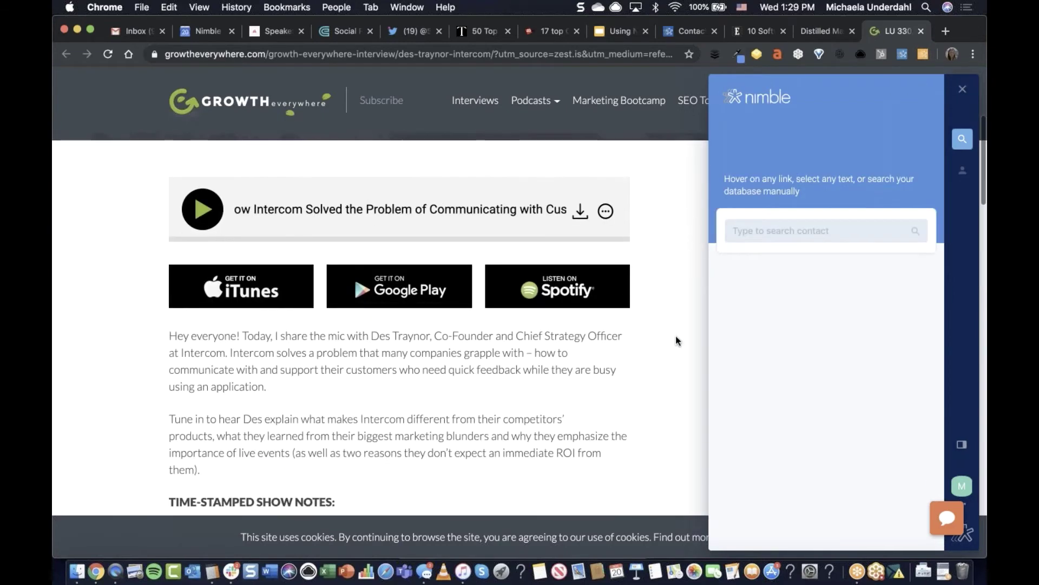
{"action": "scroll", "coordinate": [675, 340], "scroll_direction": "down", "scroll_amount": 15}
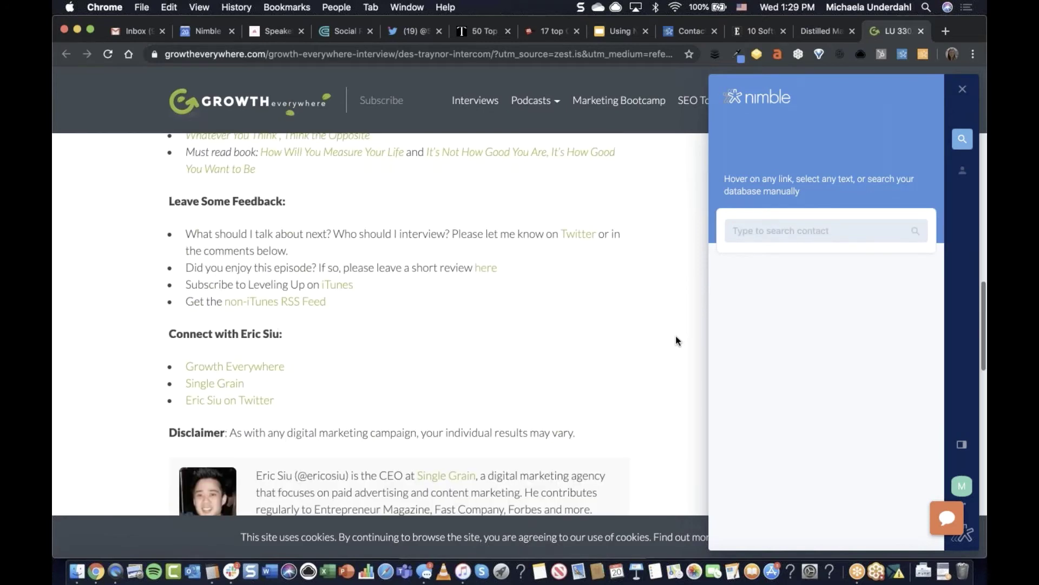
{"action": "scroll", "coordinate": [676, 338], "scroll_direction": "down", "scroll_amount": 2}
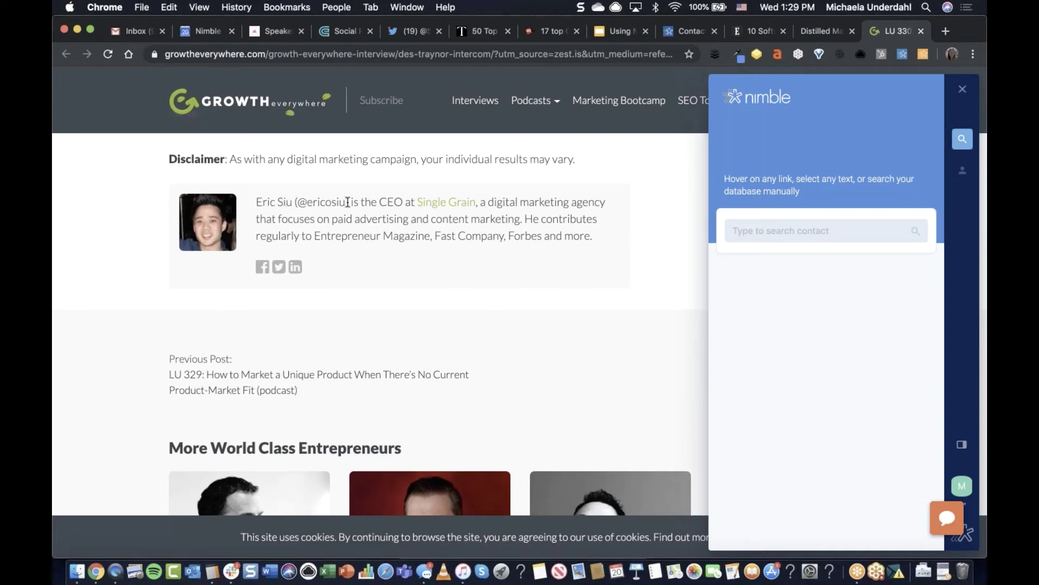
{"action": "left_click_drag", "start_coordinate": [347, 202], "coordinate": [294, 201]}
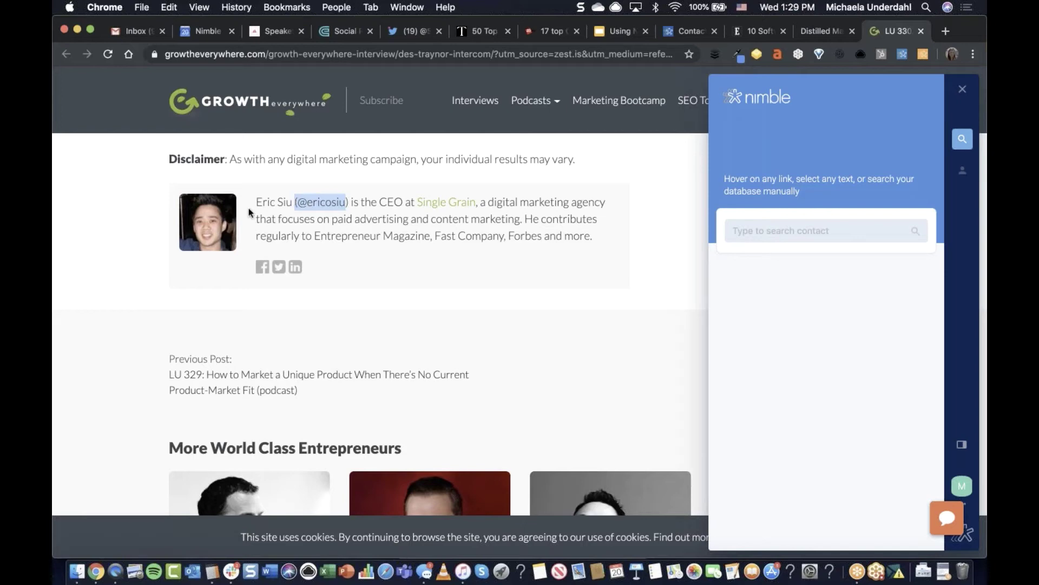
{"action": "left_click", "coordinate": [341, 203]}
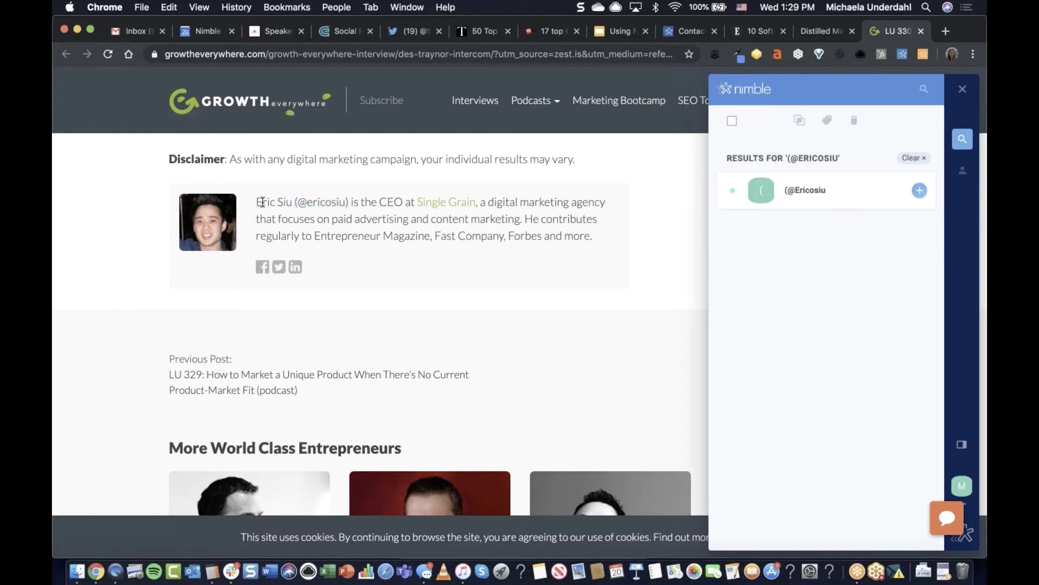
{"action": "left_click_drag", "start_coordinate": [293, 201], "coordinate": [256, 202]}
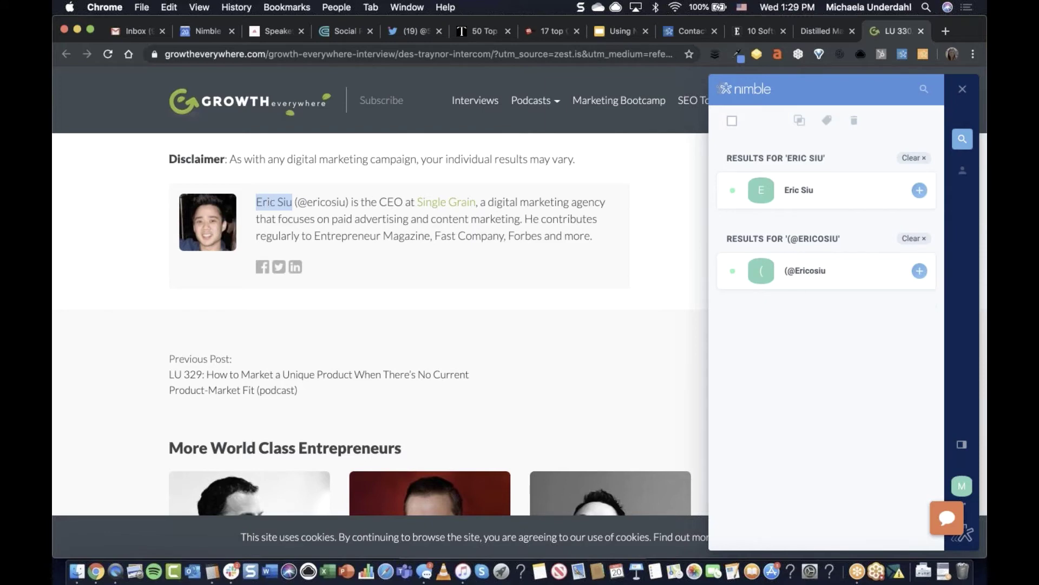
{"action": "left_click", "coordinate": [916, 238]}
{"action": "left_click", "coordinate": [842, 198]}
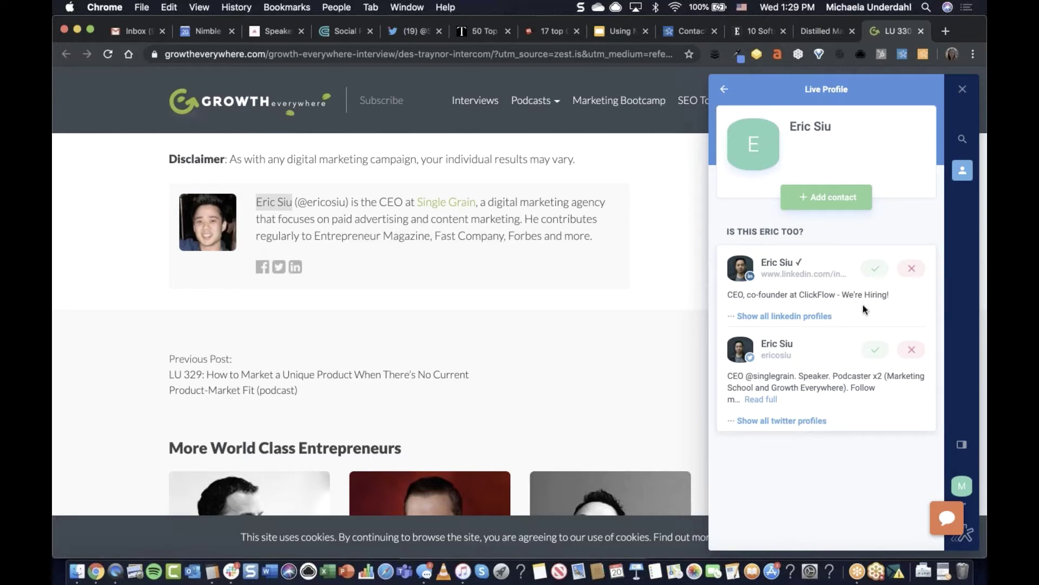
Confirm the author's suggested LinkedIn and Twitter profiles, look through the enriched live profile, and return to the results list.
{"action": "left_click", "coordinate": [881, 273]}
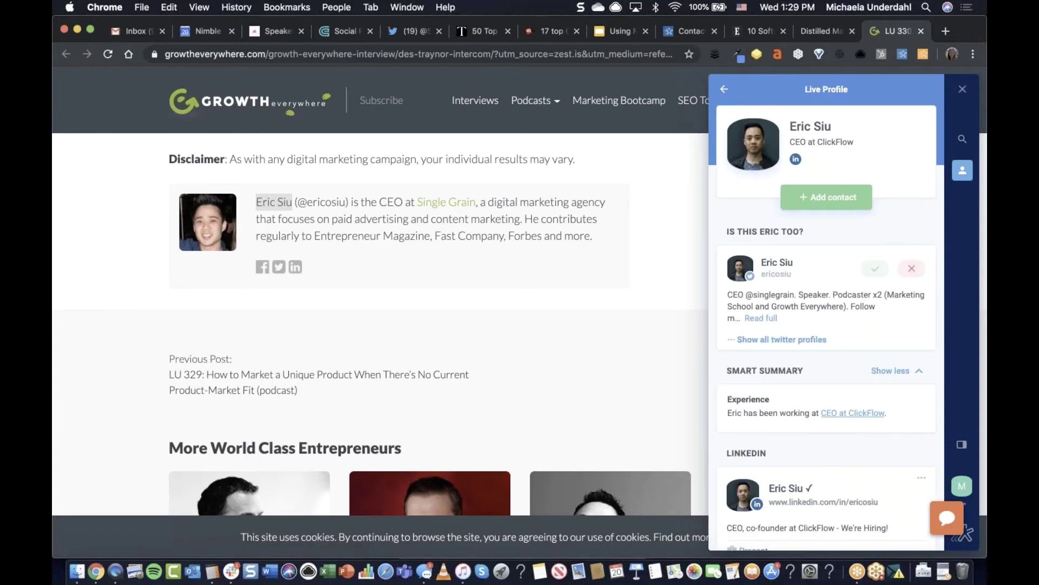
{"action": "left_click", "coordinate": [876, 270]}
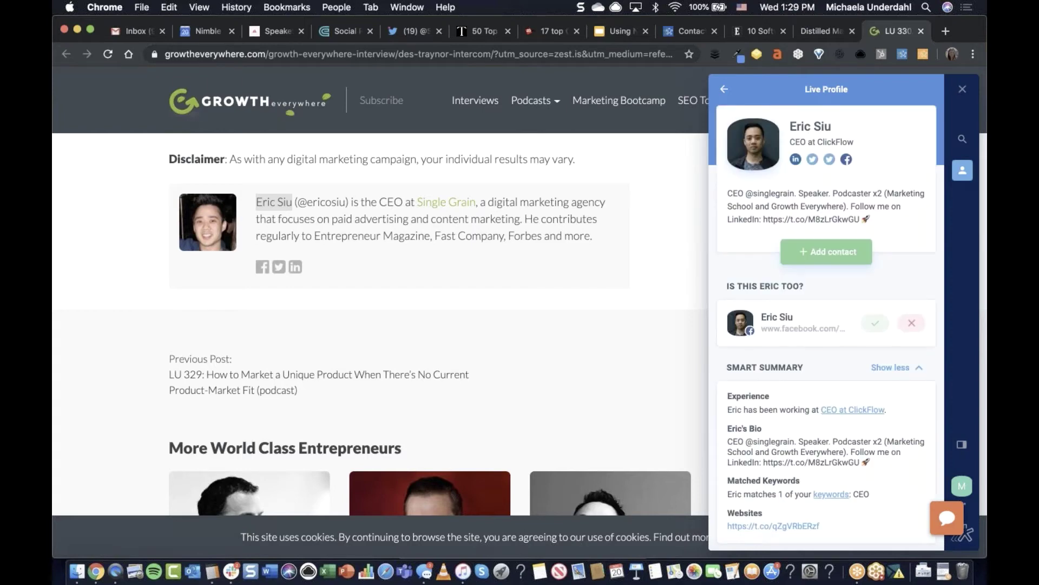
{"action": "scroll", "coordinate": [889, 272], "scroll_direction": "down", "scroll_amount": 15}
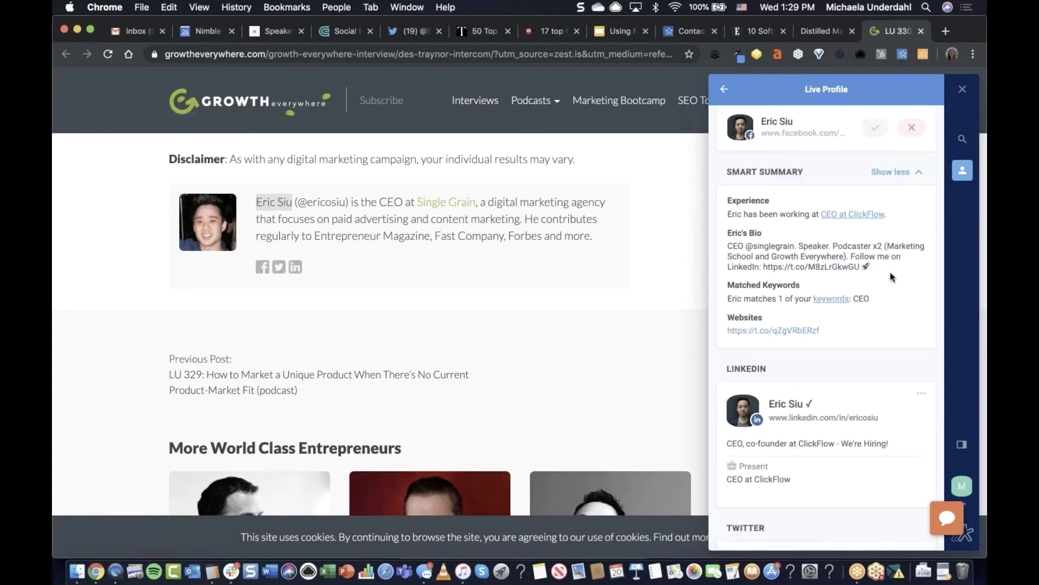
{"action": "scroll", "coordinate": [890, 277], "scroll_direction": "down", "scroll_amount": 5}
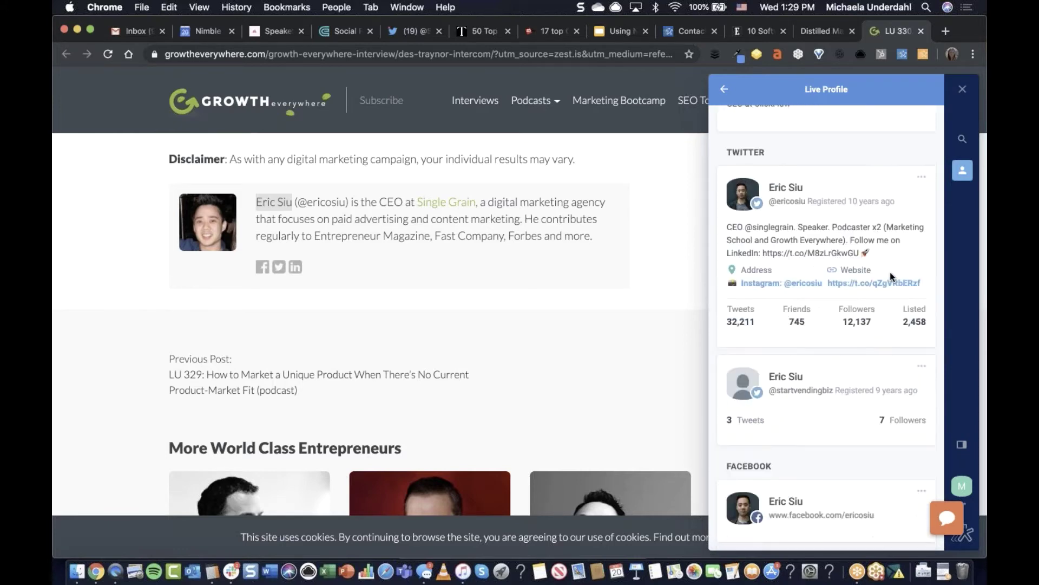
{"action": "scroll", "coordinate": [889, 272], "scroll_direction": "down", "scroll_amount": 5}
{"action": "scroll", "coordinate": [890, 271], "scroll_direction": "up", "scroll_amount": 15}
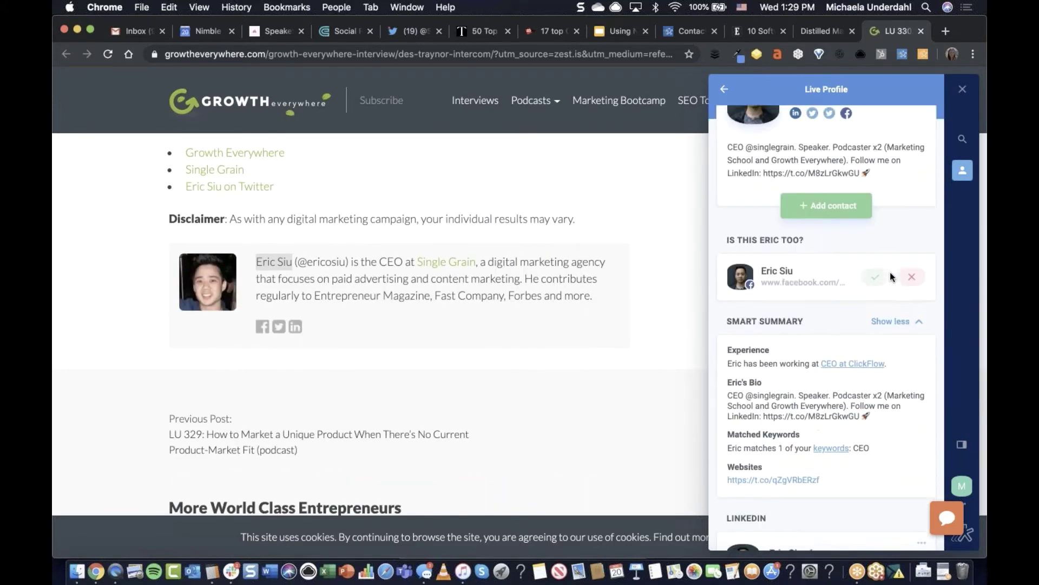
{"action": "scroll", "coordinate": [890, 272], "scroll_direction": "up", "scroll_amount": 1}
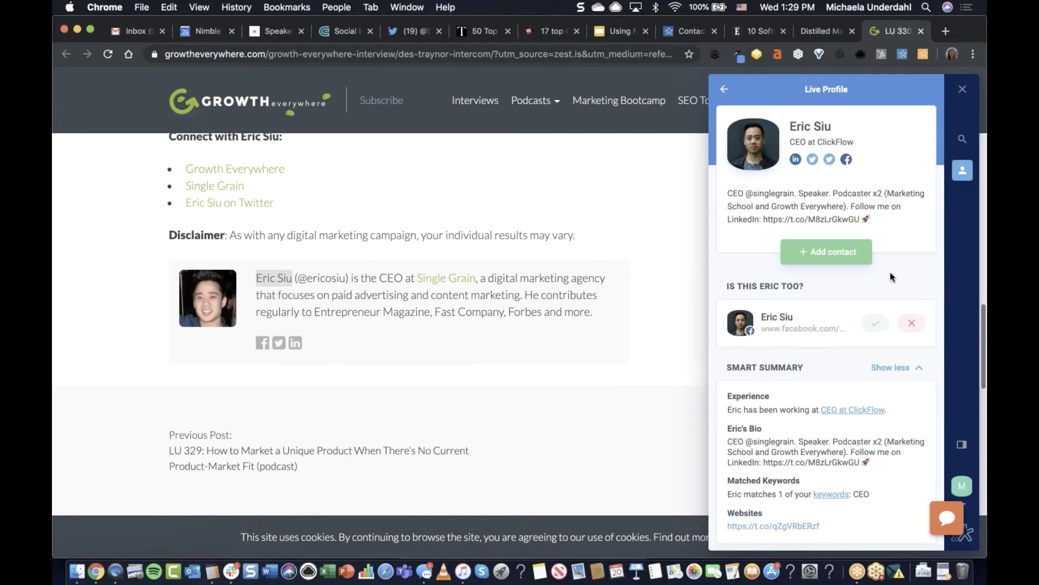
{"action": "scroll", "coordinate": [890, 272], "scroll_direction": "up", "scroll_amount": 2}
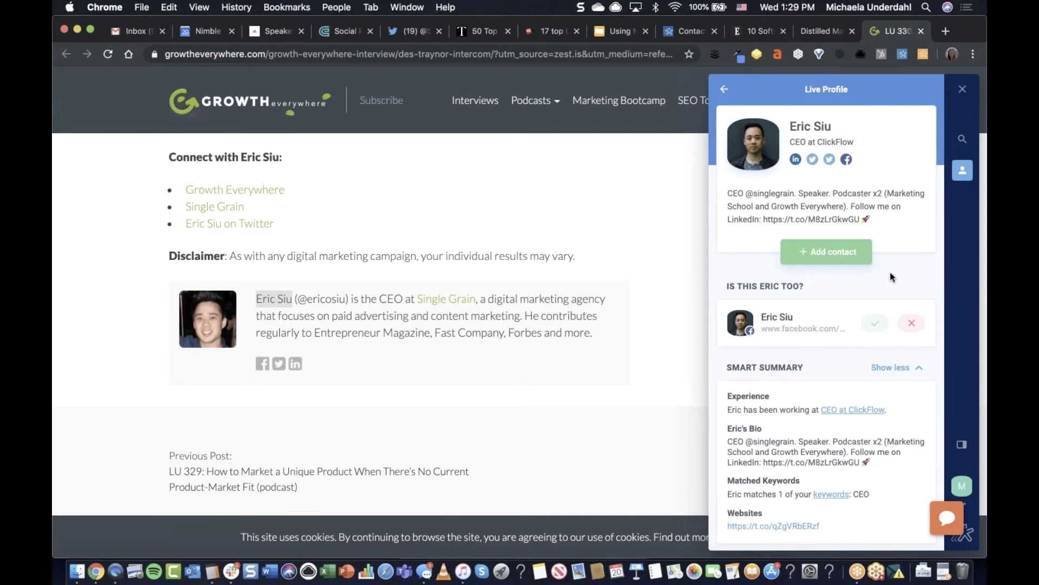
{"action": "left_click", "coordinate": [725, 89]}
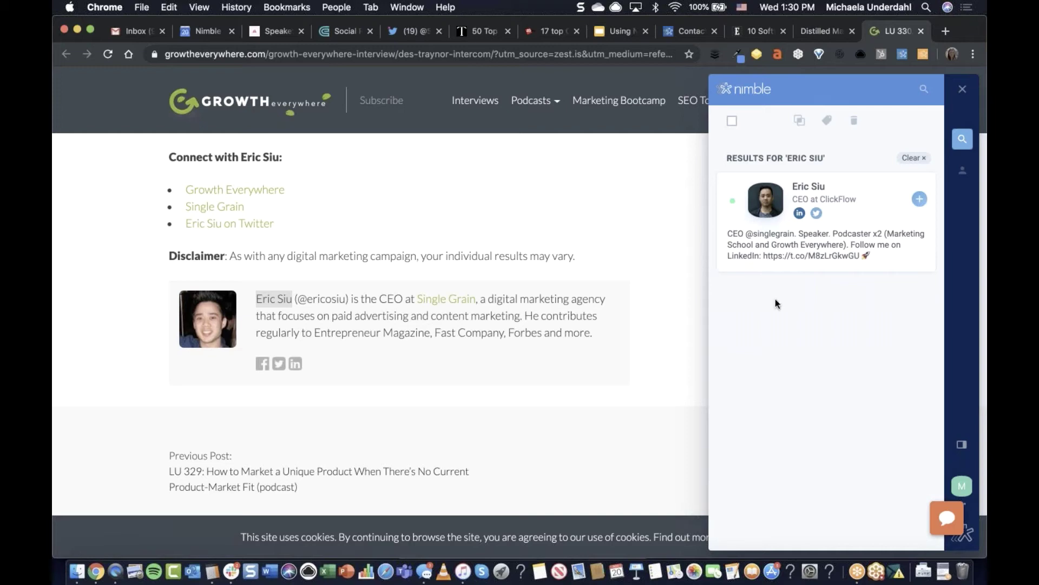
Go back to the start of the article and move the Nimble sidebar to the opposite side of the page, uncovering the guest's details.
{"action": "scroll", "coordinate": [660, 271], "scroll_direction": "up", "scroll_amount": 1}
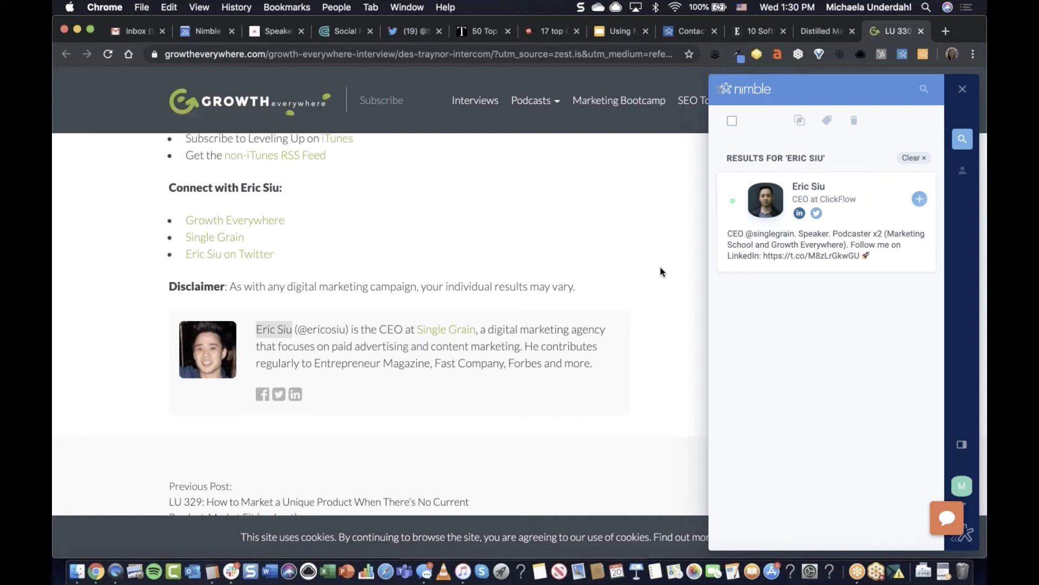
{"action": "scroll", "coordinate": [660, 271], "scroll_direction": "up", "scroll_amount": 15}
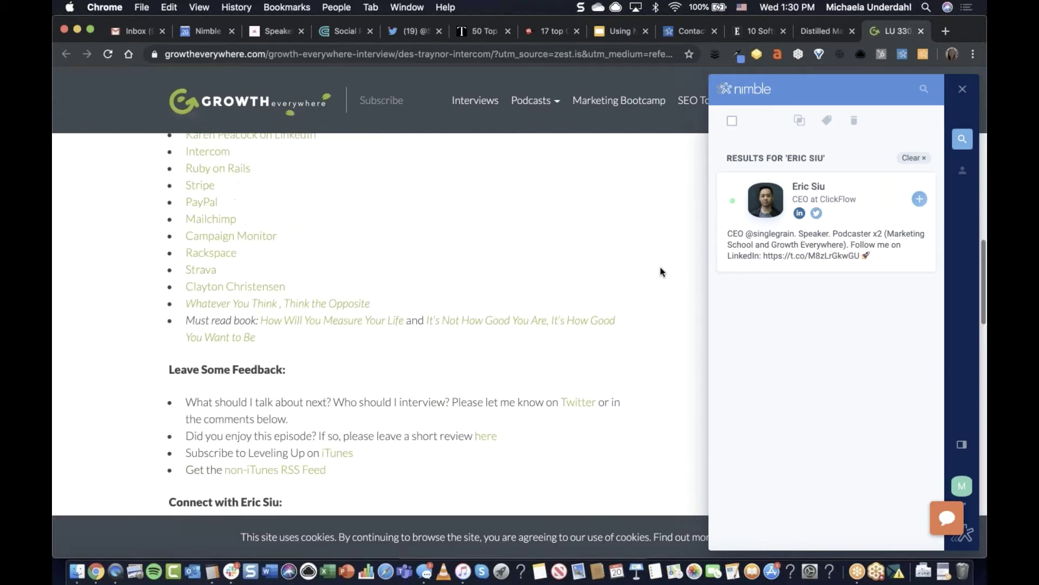
{"action": "scroll", "coordinate": [661, 272], "scroll_direction": "up", "scroll_amount": 8}
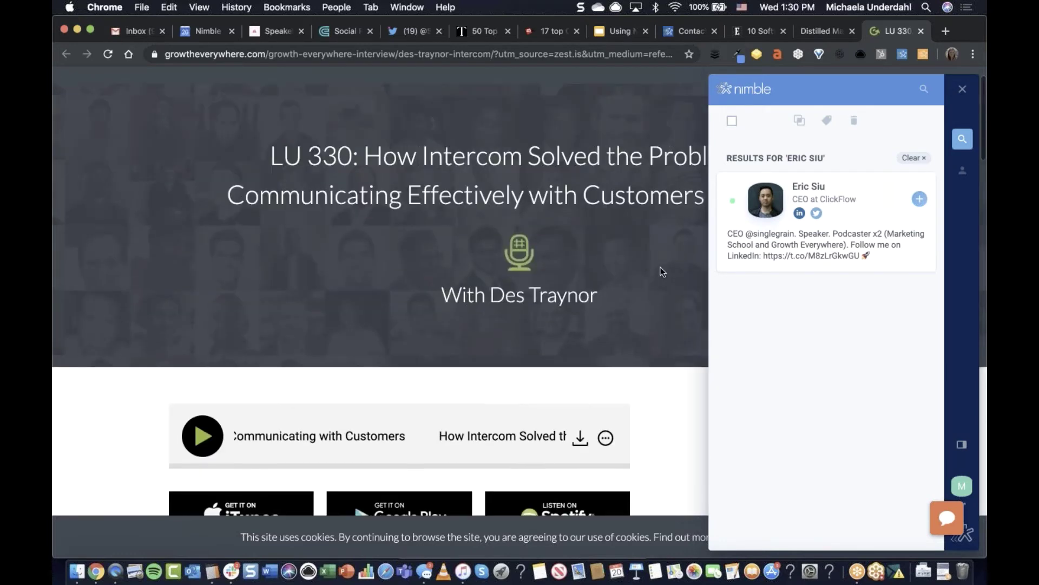
{"action": "scroll", "coordinate": [661, 267], "scroll_direction": "down", "scroll_amount": 3}
{"action": "scroll", "coordinate": [689, 343], "scroll_direction": "down", "scroll_amount": 1}
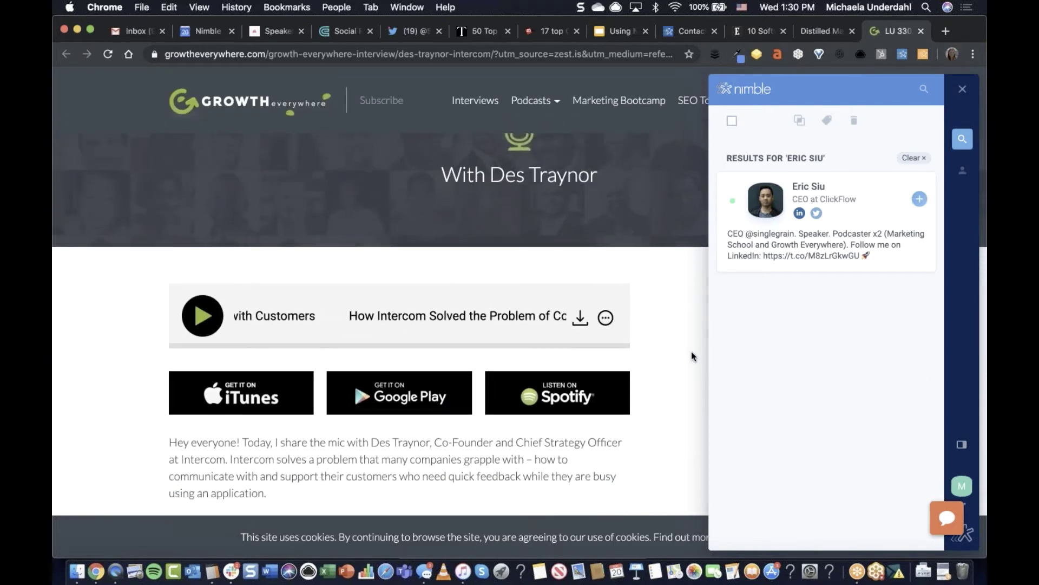
{"action": "scroll", "coordinate": [693, 356], "scroll_direction": "down", "scroll_amount": 5}
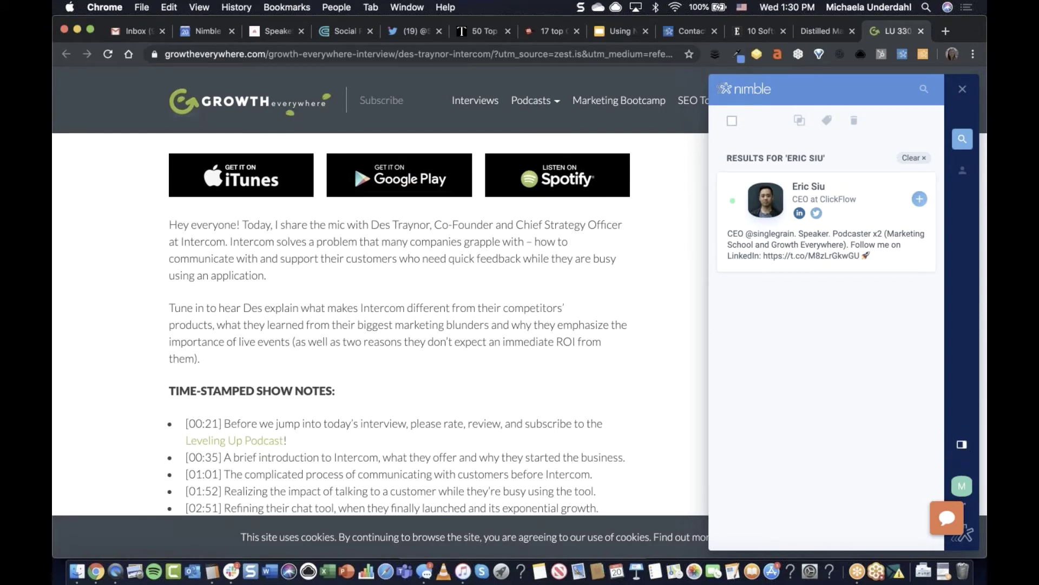
{"action": "left_click", "coordinate": [962, 444]}
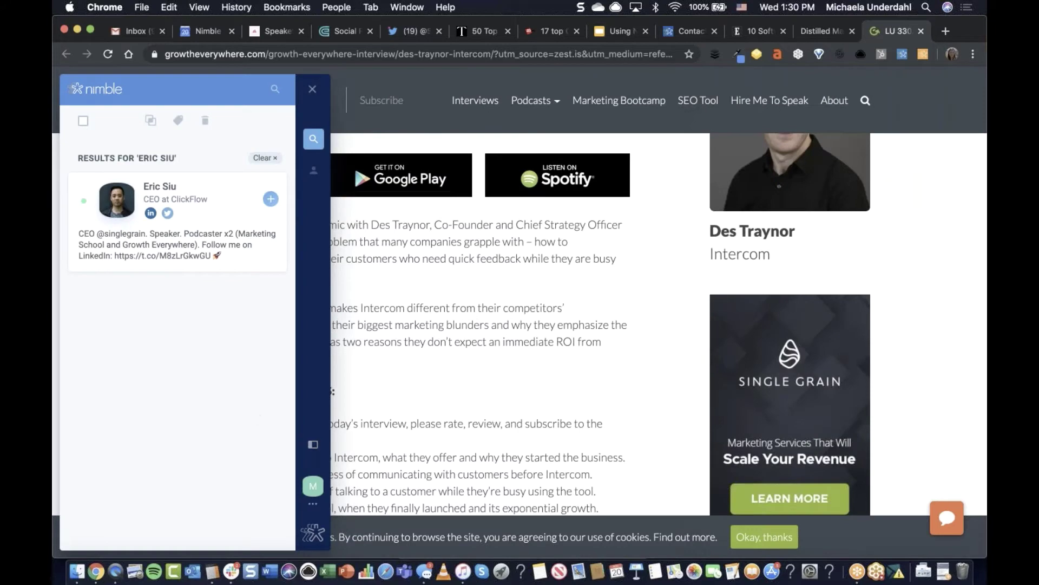
Look up the podcast guest in Nimble from the name under the guest's photo and open the guest's live profile.
{"action": "scroll", "coordinate": [668, 378], "scroll_direction": "up", "scroll_amount": 2}
{"action": "left_click_drag", "start_coordinate": [712, 277], "coordinate": [801, 278]}
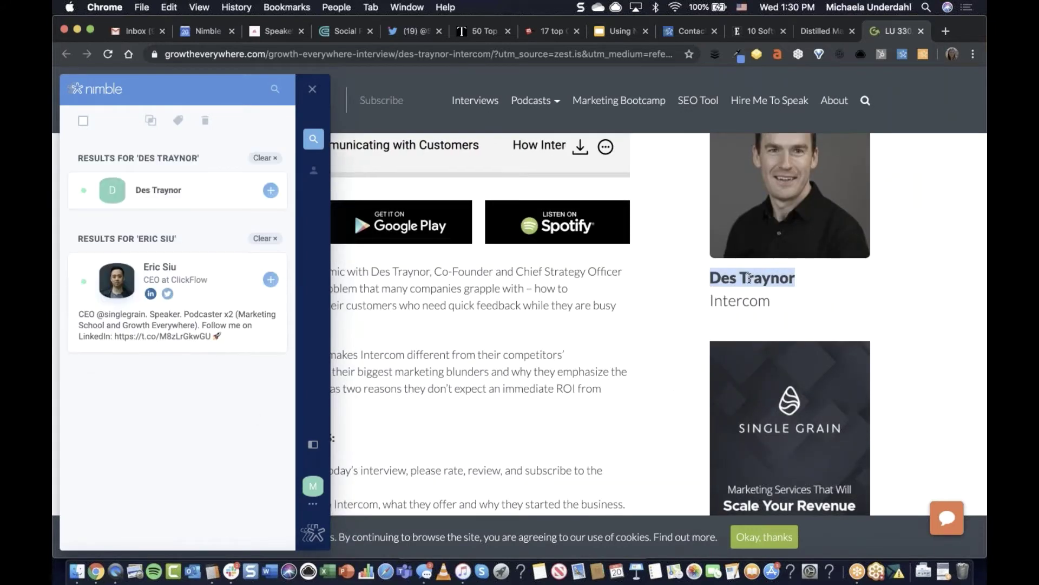
{"action": "left_click", "coordinate": [190, 190]}
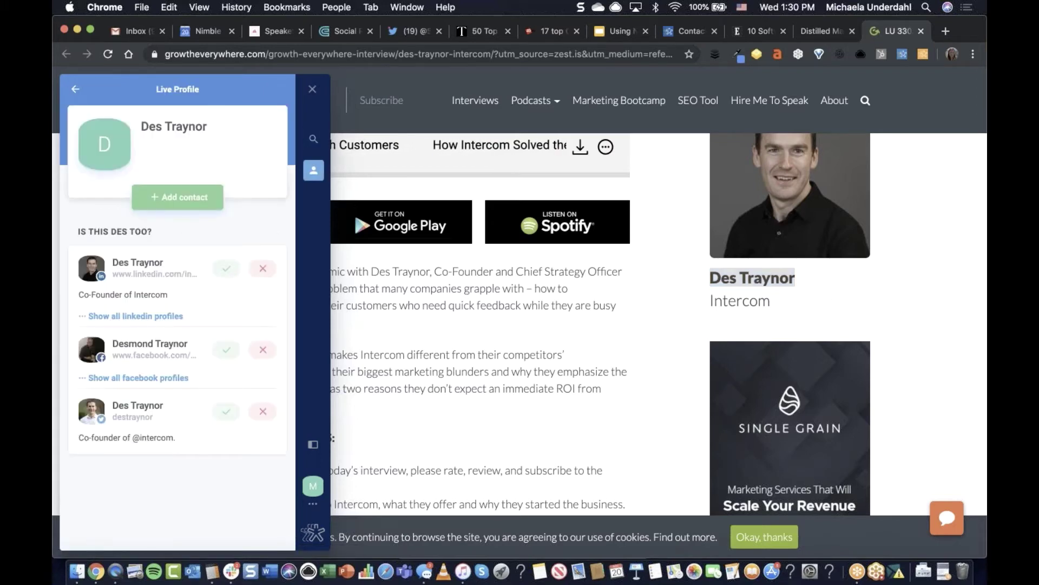
Confirm the podcast guest's suggested LinkedIn and Twitter profiles, then return to the Nimble results list.
{"action": "left_click", "coordinate": [219, 271]}
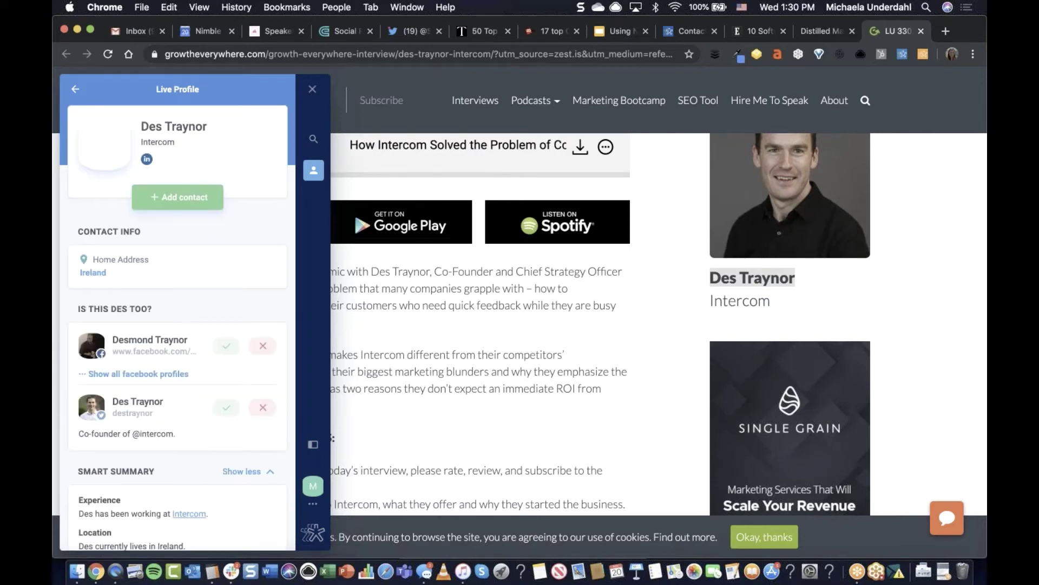
{"action": "left_click", "coordinate": [227, 407]}
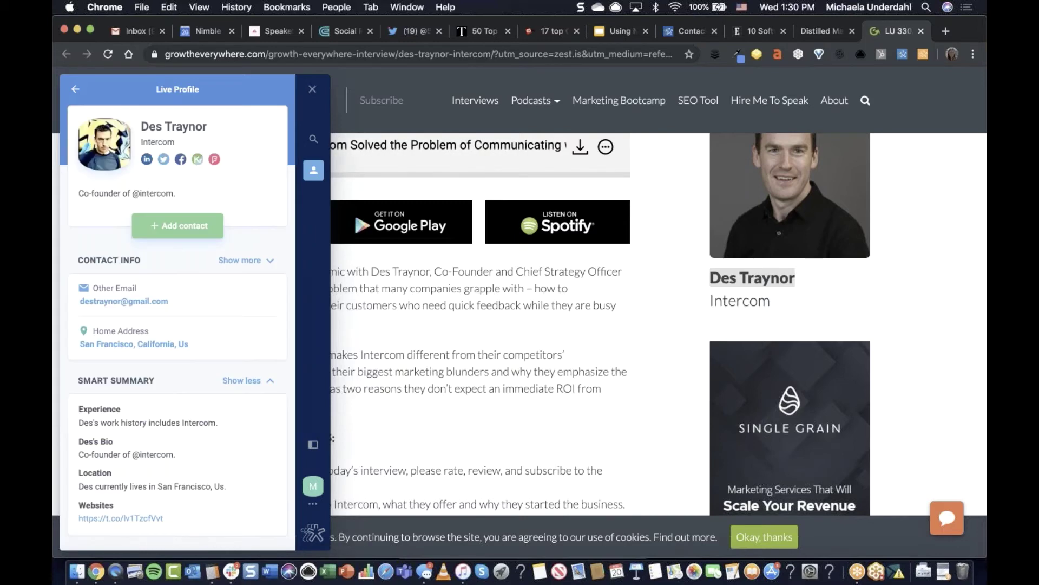
{"action": "left_click", "coordinate": [76, 90]}
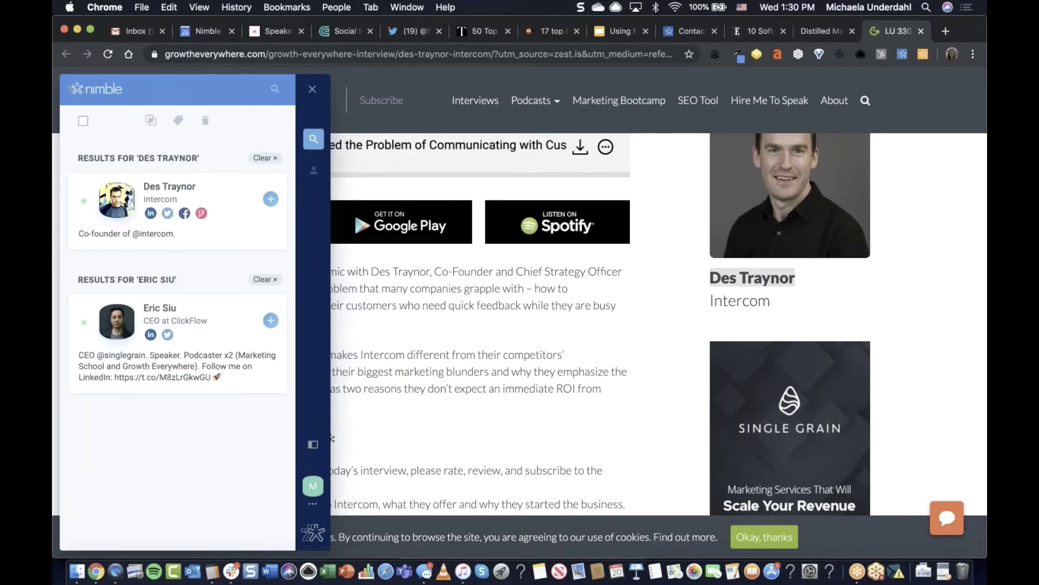
Add both the podcast guest and the article's author from the Nimble results to the contacts.
{"action": "scroll", "coordinate": [88, 130], "scroll_direction": "up", "scroll_amount": 1}
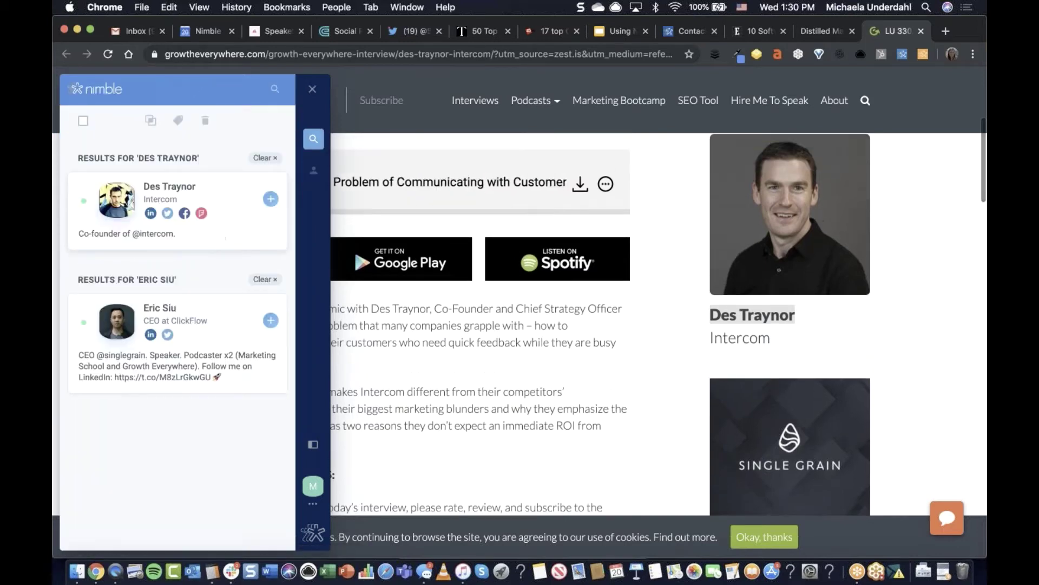
{"action": "left_click", "coordinate": [85, 124]}
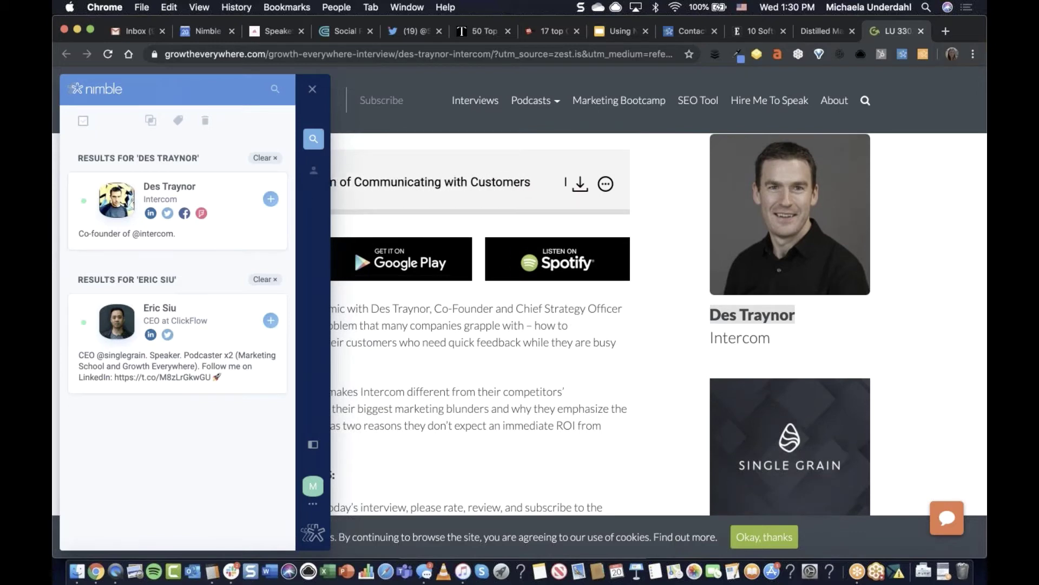
{"action": "left_click", "coordinate": [228, 223]}
{"action": "left_click", "coordinate": [74, 90]}
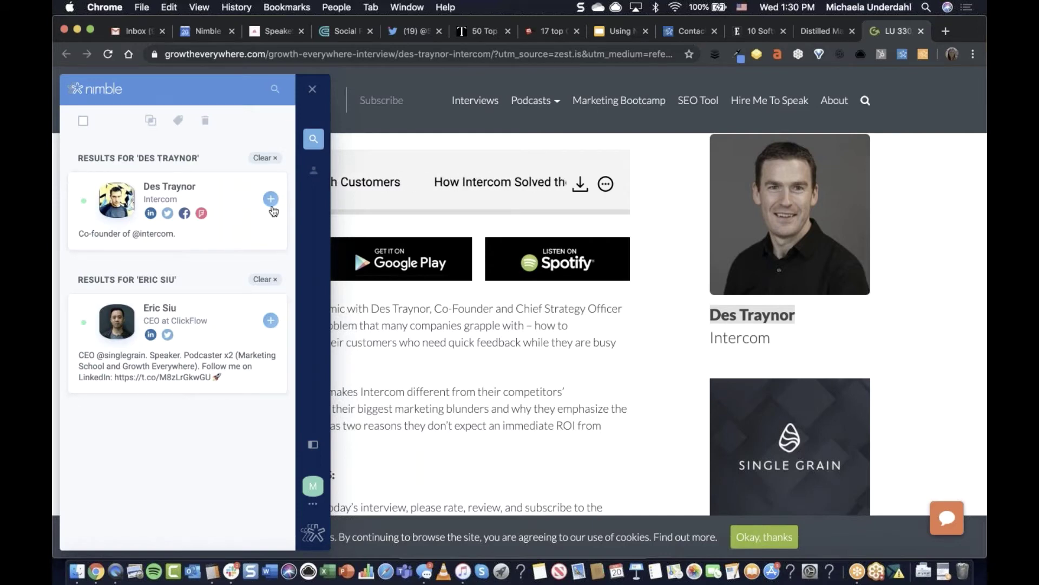
{"action": "left_click", "coordinate": [271, 199]}
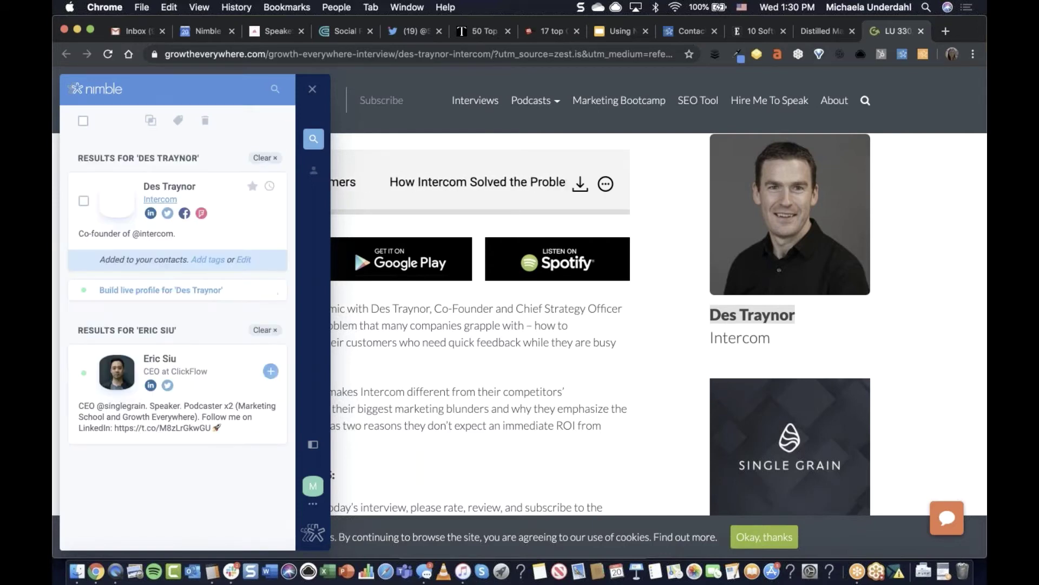
{"action": "left_click", "coordinate": [271, 371]}
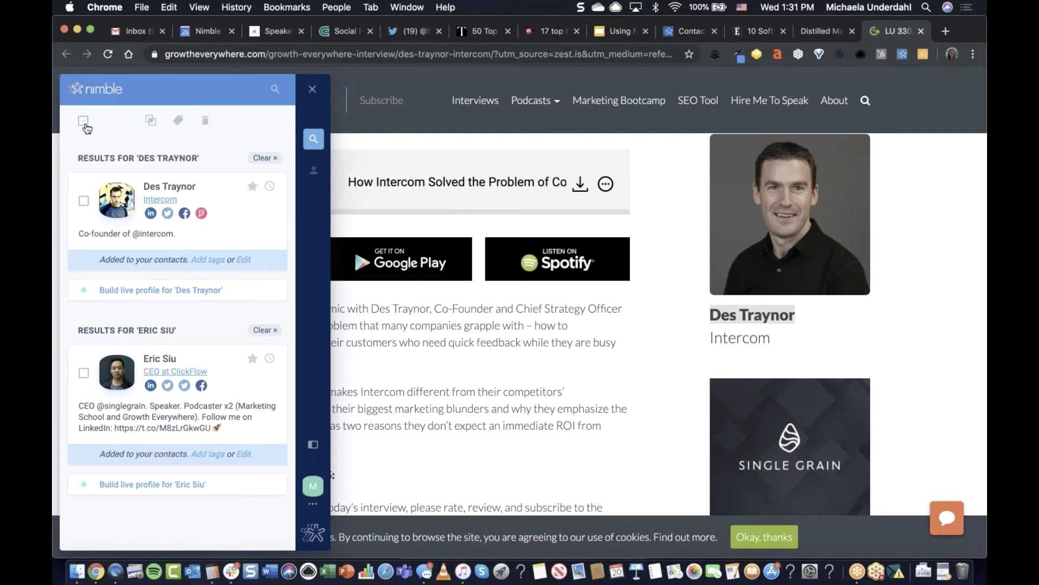
Select both newly added contacts and tag them together as "technology influencer".
{"action": "left_click", "coordinate": [84, 124]}
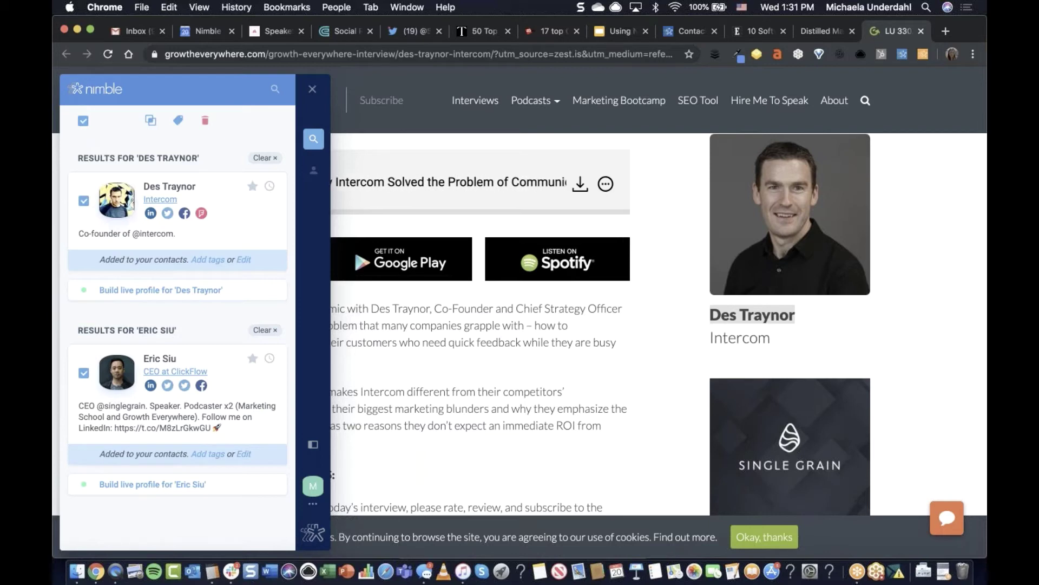
{"action": "left_click", "coordinate": [83, 121]}
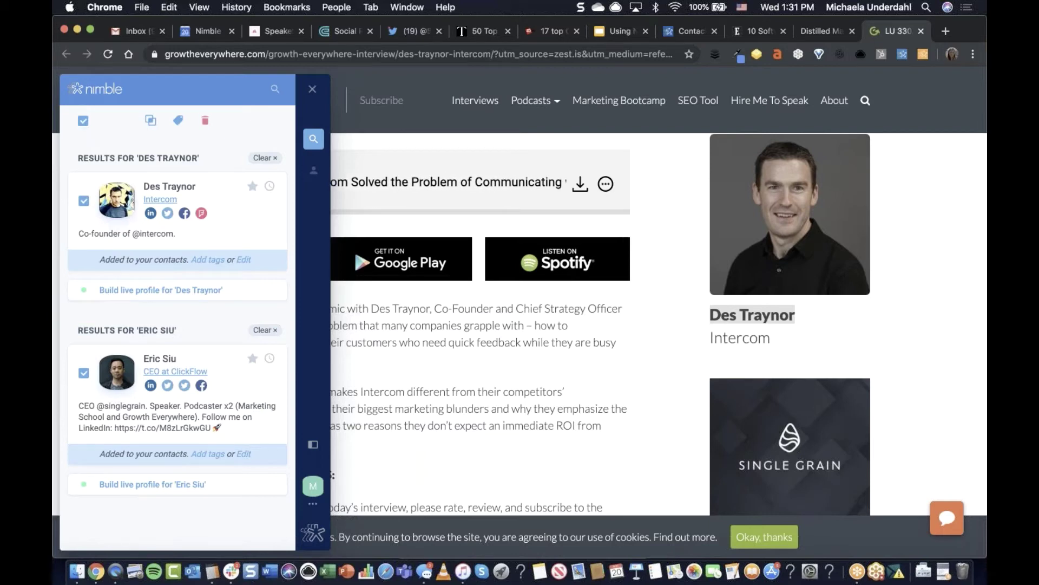
{"action": "left_click", "coordinate": [83, 201]}
{"action": "left_click", "coordinate": [84, 373]}
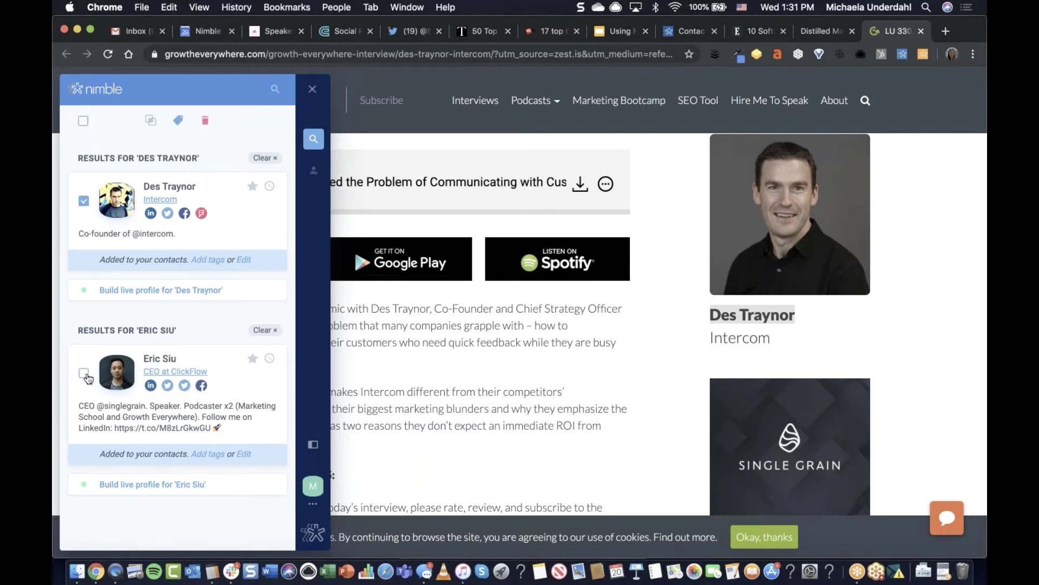
{"action": "left_click", "coordinate": [208, 453]}
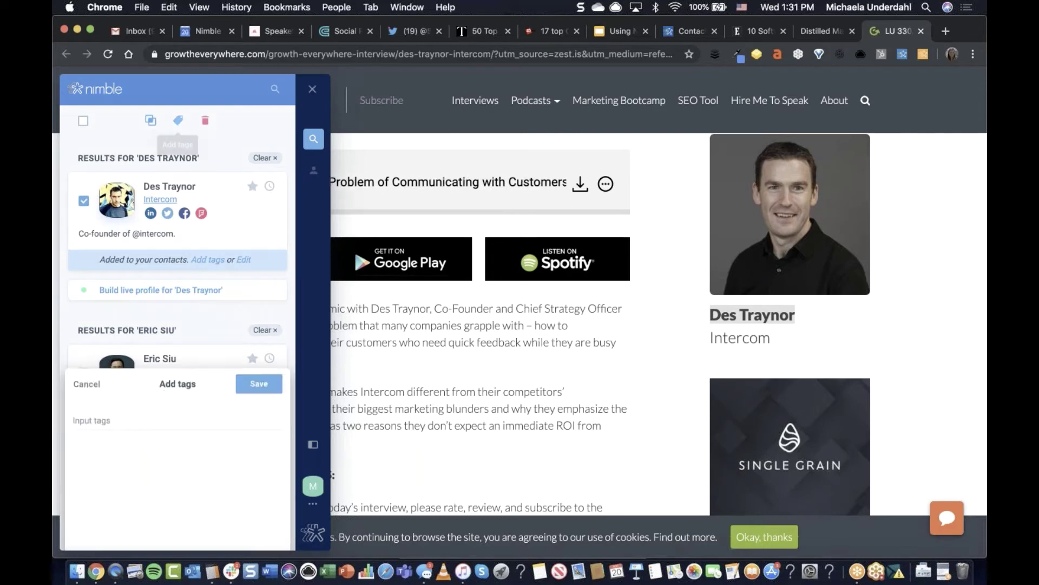
{"action": "left_click", "coordinate": [102, 408]}
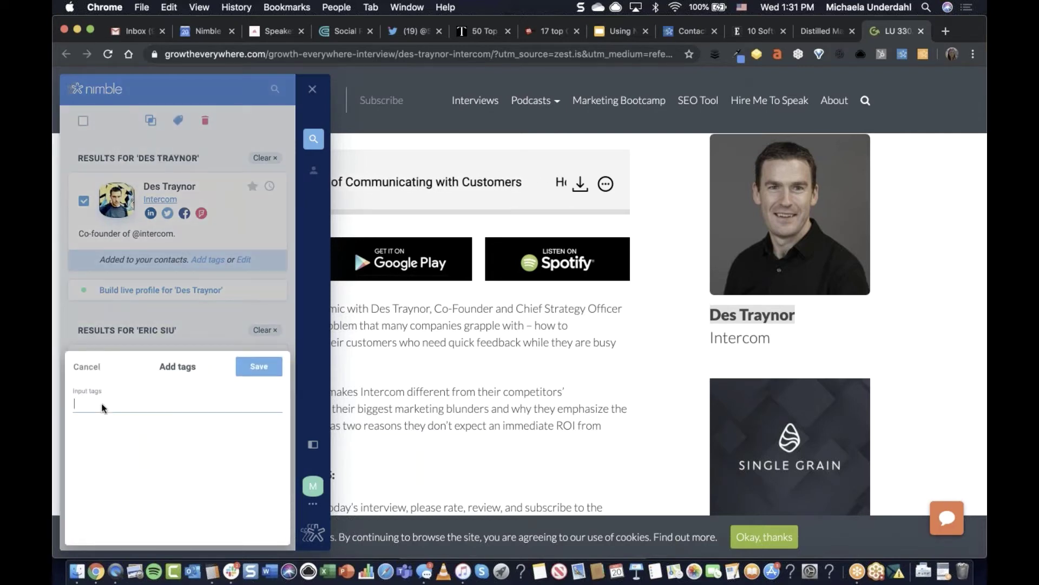
{"action": "type", "text": "technology"}
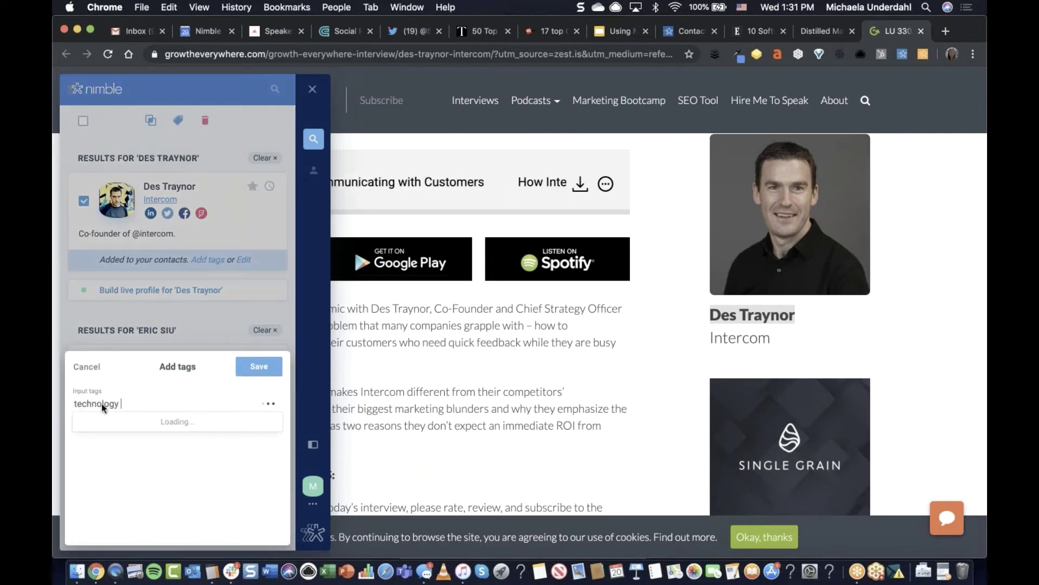
{"action": "type", "text": " influe"}
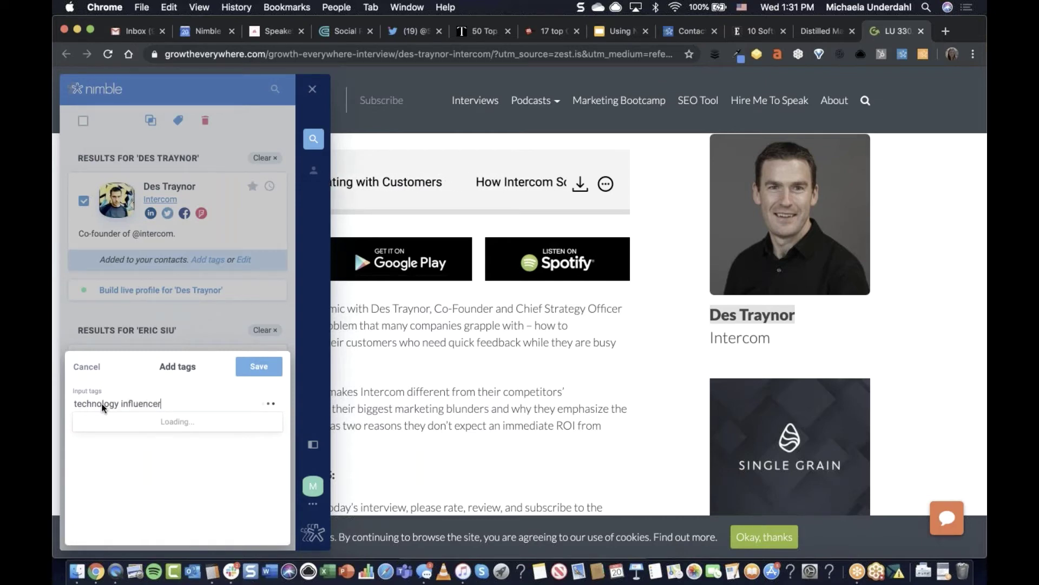
{"action": "type", "text": "ncer"}
{"action": "left_click", "coordinate": [158, 422]}
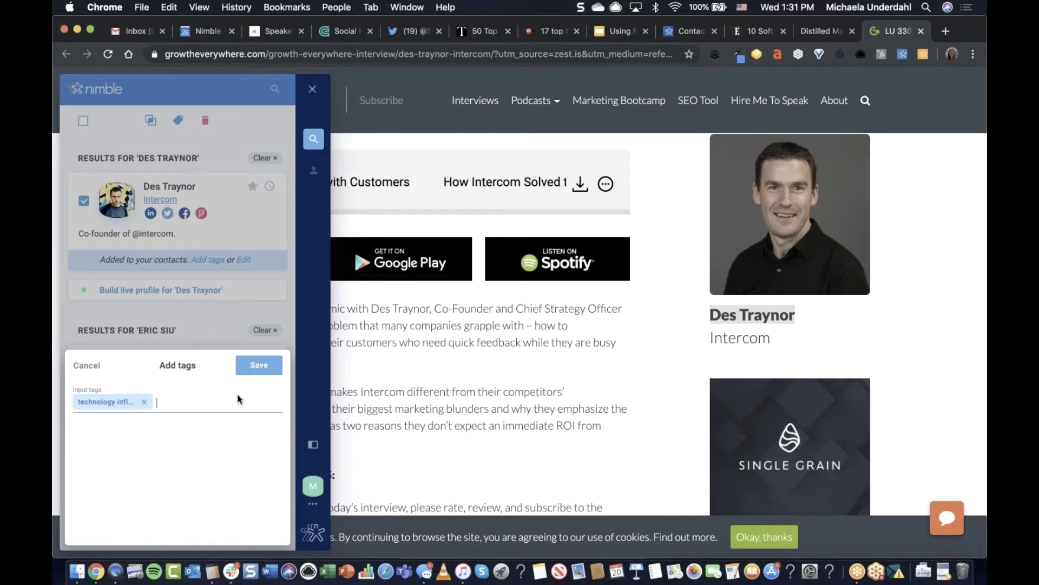
{"action": "left_click", "coordinate": [255, 368]}
Move the Nimble sidebar back to the opposite side of the page and close it.
{"action": "left_click", "coordinate": [313, 445]}
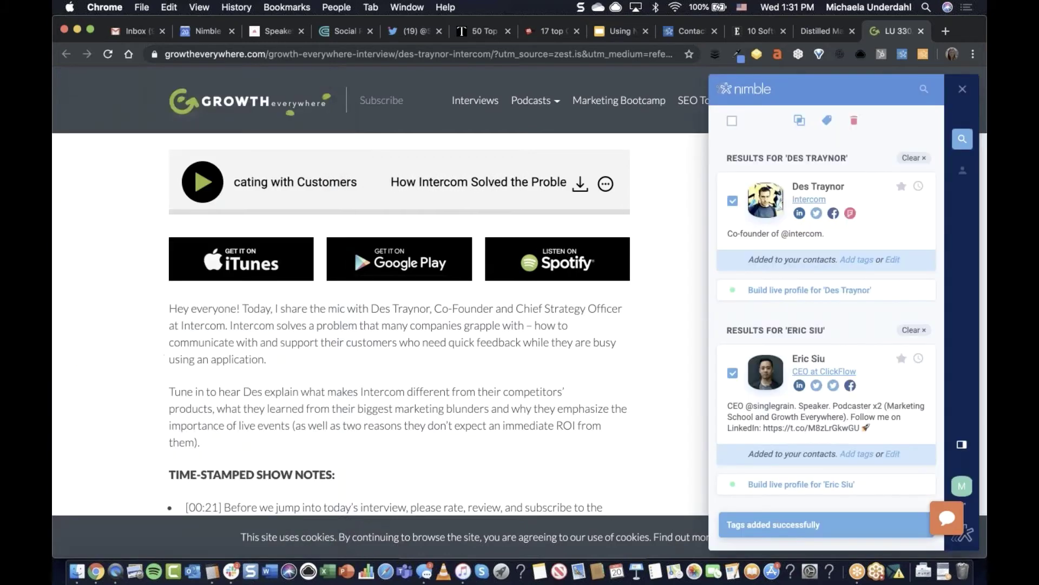
{"action": "left_click", "coordinate": [962, 89]}
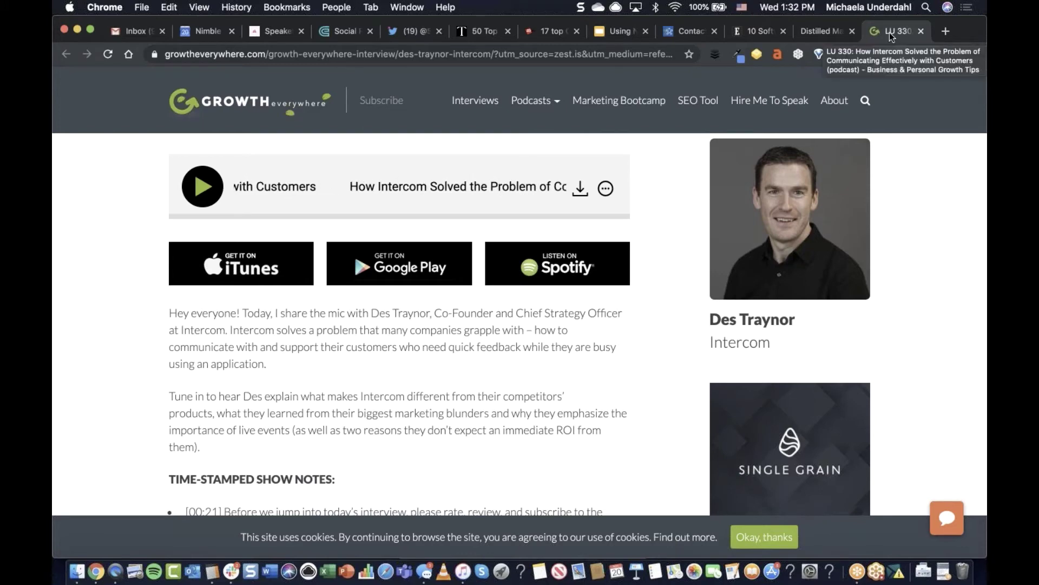
Close the Distilled browser page and open the KimGarst.com CEO's profile from the Agorapulse Speakers page.
{"action": "left_click", "coordinate": [854, 30]}
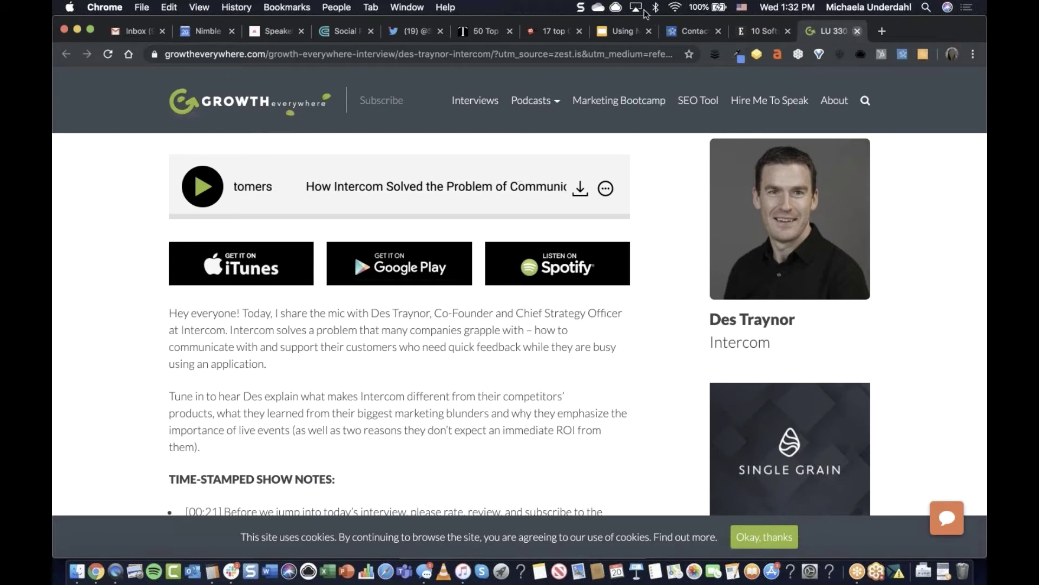
{"action": "left_click", "coordinate": [282, 28]}
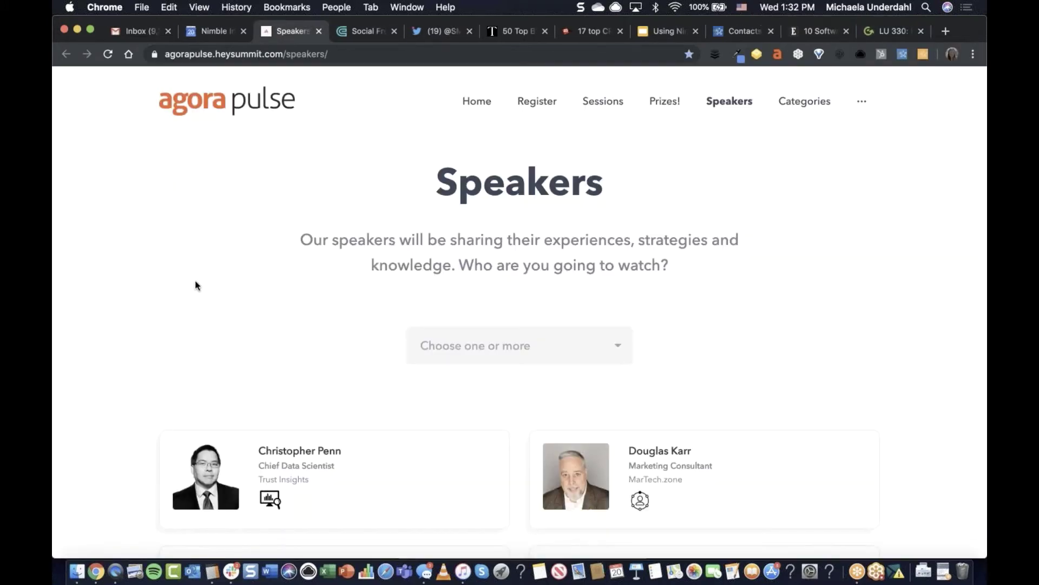
{"action": "scroll", "coordinate": [195, 281], "scroll_direction": "down", "scroll_amount": 1}
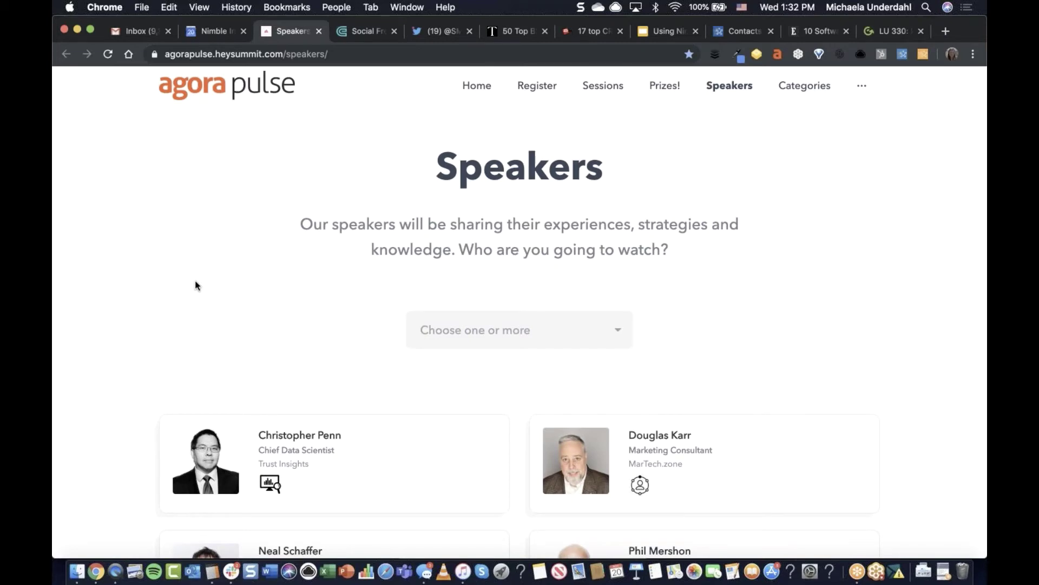
{"action": "scroll", "coordinate": [195, 282], "scroll_direction": "down", "scroll_amount": 5}
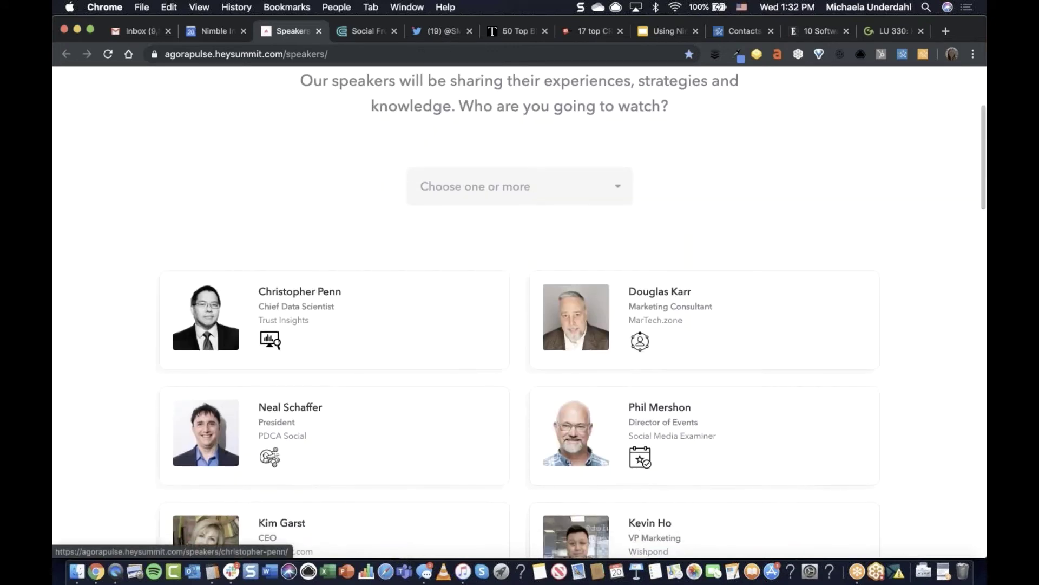
{"action": "scroll", "coordinate": [390, 443], "scroll_direction": "down", "scroll_amount": 3}
{"action": "left_click", "coordinate": [392, 445]}
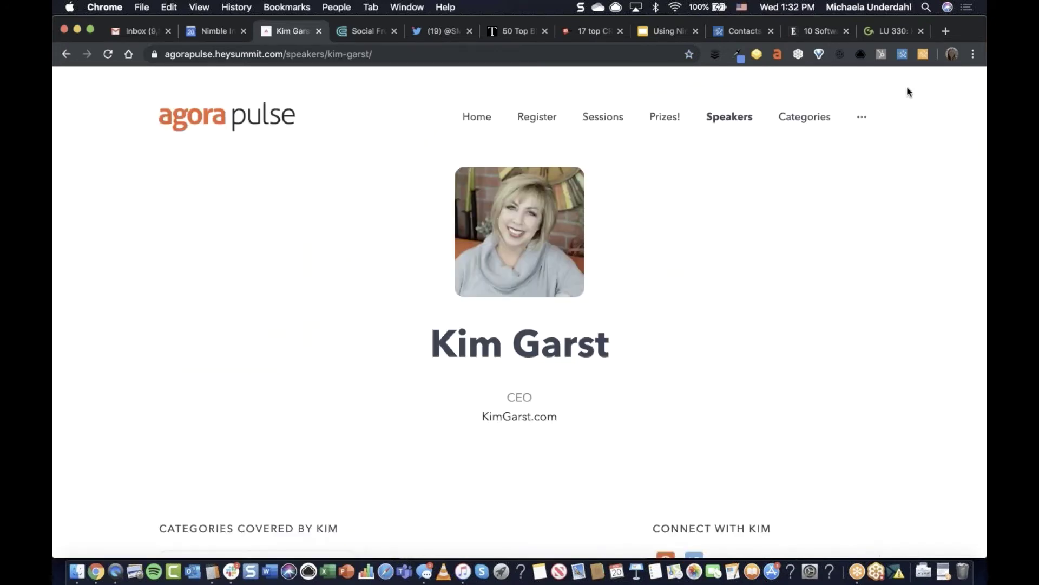
Launch Nimble Prospector on the speaker's page and look up the speaker from the name under the photo.
{"action": "left_click", "coordinate": [923, 54]}
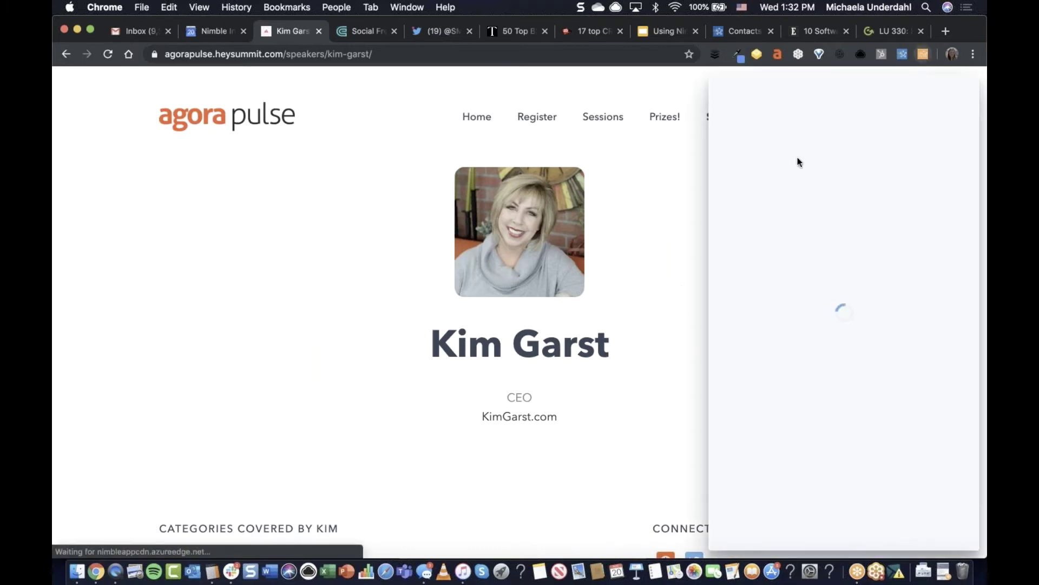
{"action": "scroll", "coordinate": [654, 336], "scroll_direction": "down", "scroll_amount": 2}
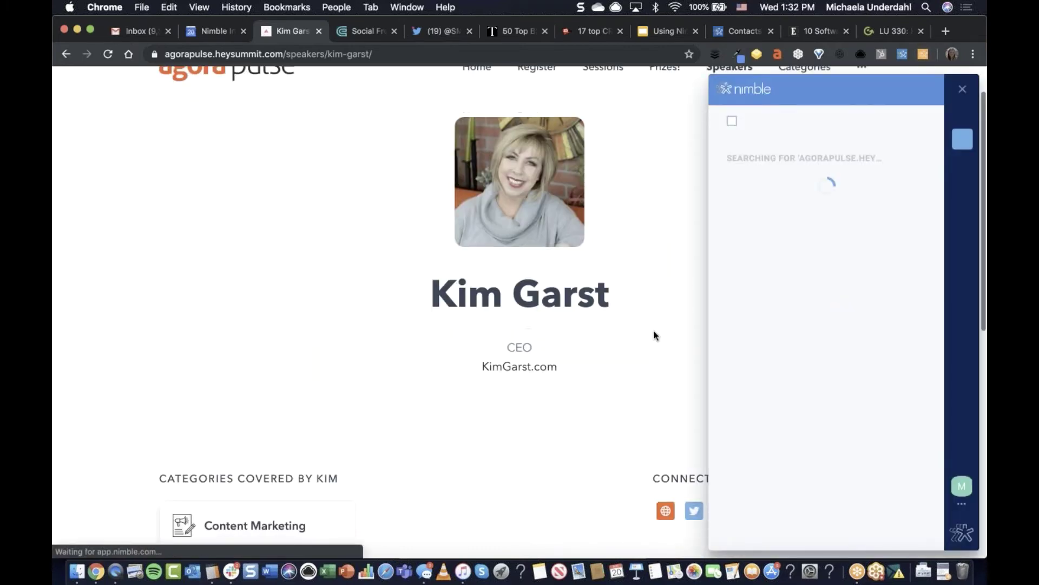
{"action": "triple_click", "coordinate": [545, 290]}
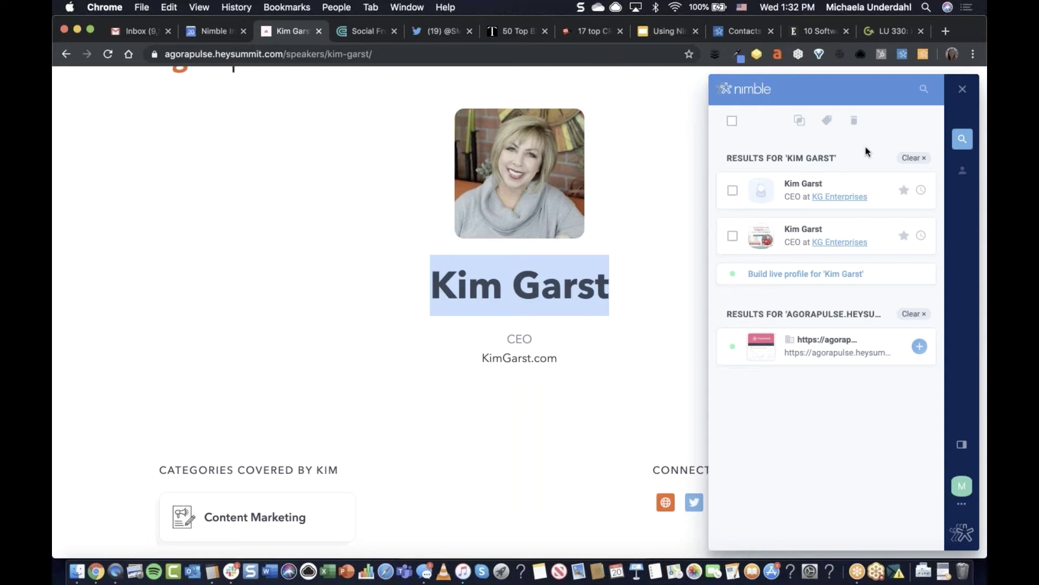
Merge the speaker's two duplicate KG Enterprises contacts, setting the one with a picture as primary.
{"action": "left_click", "coordinate": [732, 190]}
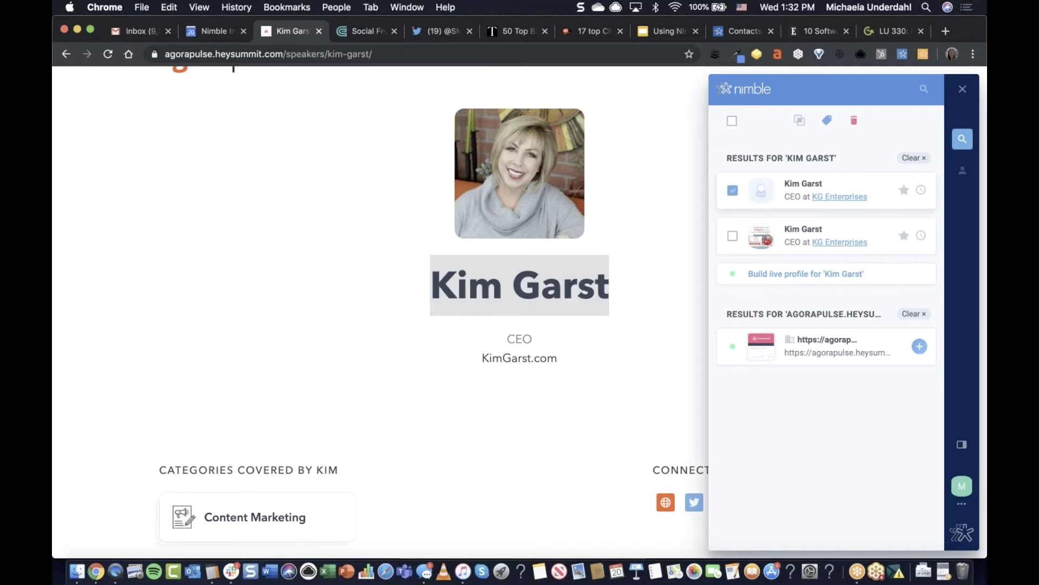
{"action": "left_click", "coordinate": [734, 236]}
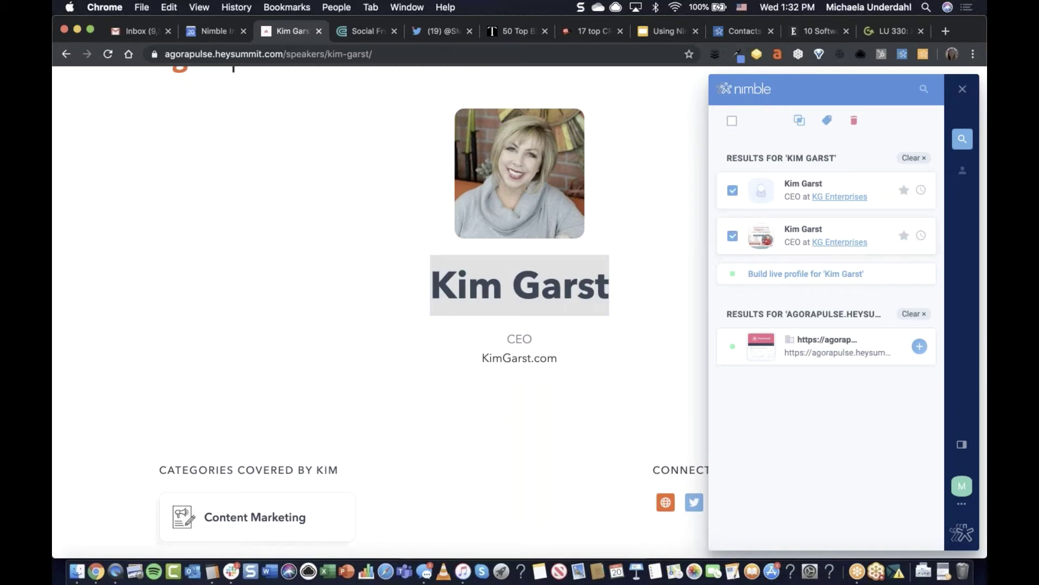
{"action": "left_click", "coordinate": [800, 120]}
{"action": "left_click", "coordinate": [737, 518]}
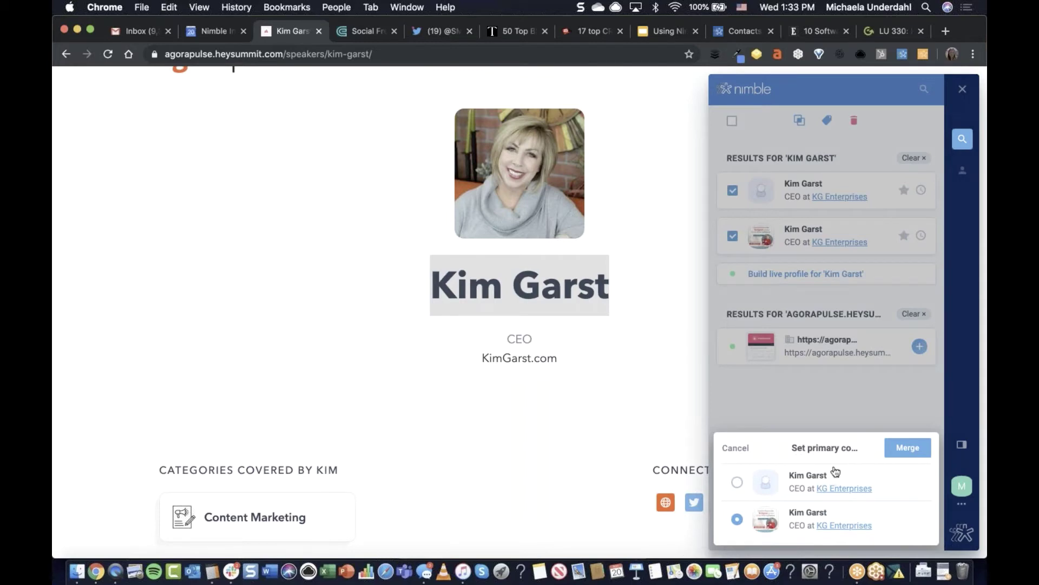
{"action": "left_click", "coordinate": [901, 451]}
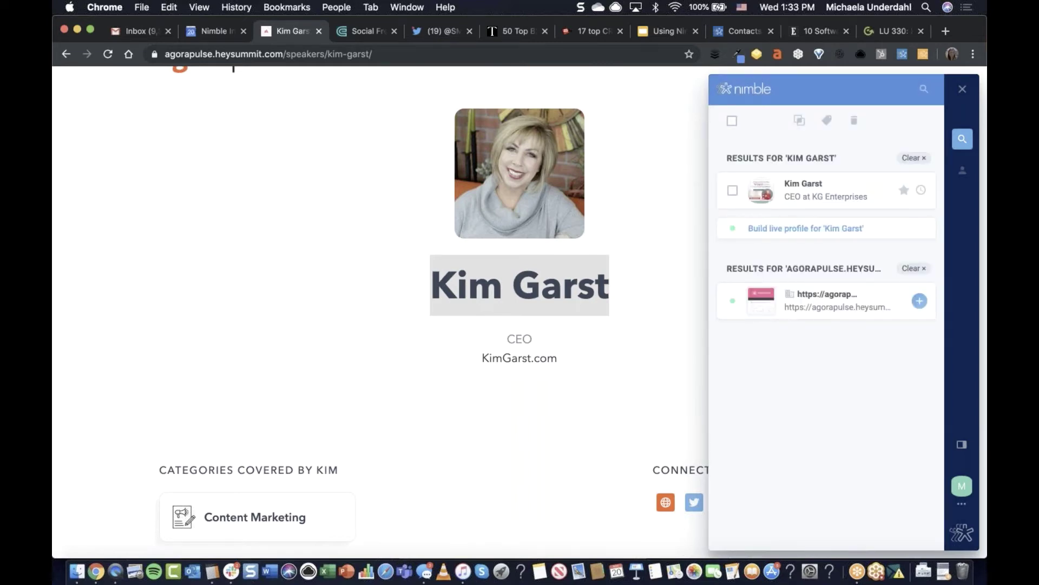
Open the merged KG Enterprises CEO contact and add the note "Identified via AP's social success summit".
{"action": "left_click", "coordinate": [864, 200]}
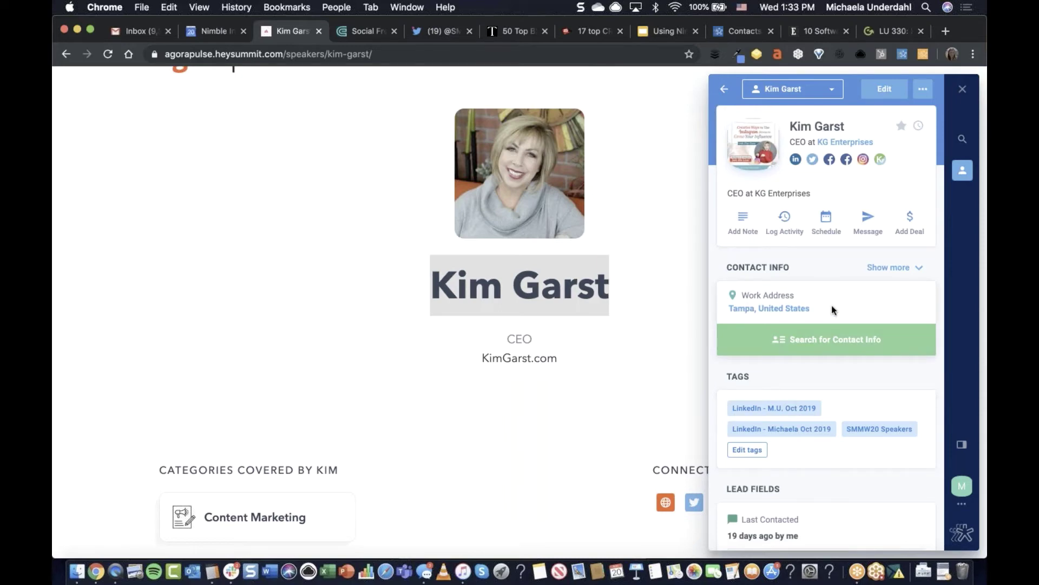
{"action": "scroll", "coordinate": [833, 310], "scroll_direction": "up", "scroll_amount": 1}
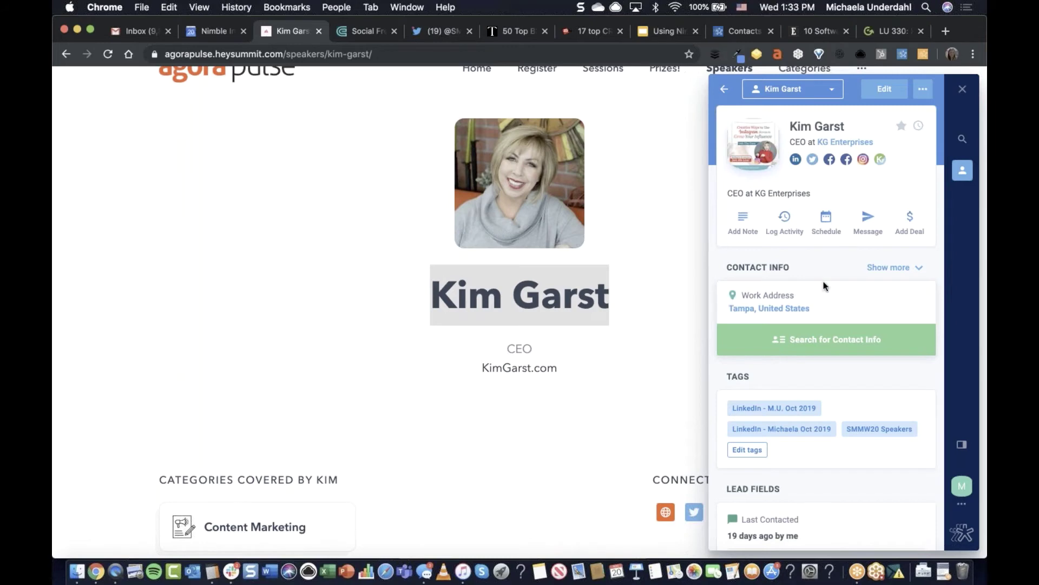
{"action": "scroll", "coordinate": [824, 286], "scroll_direction": "up", "scroll_amount": 1}
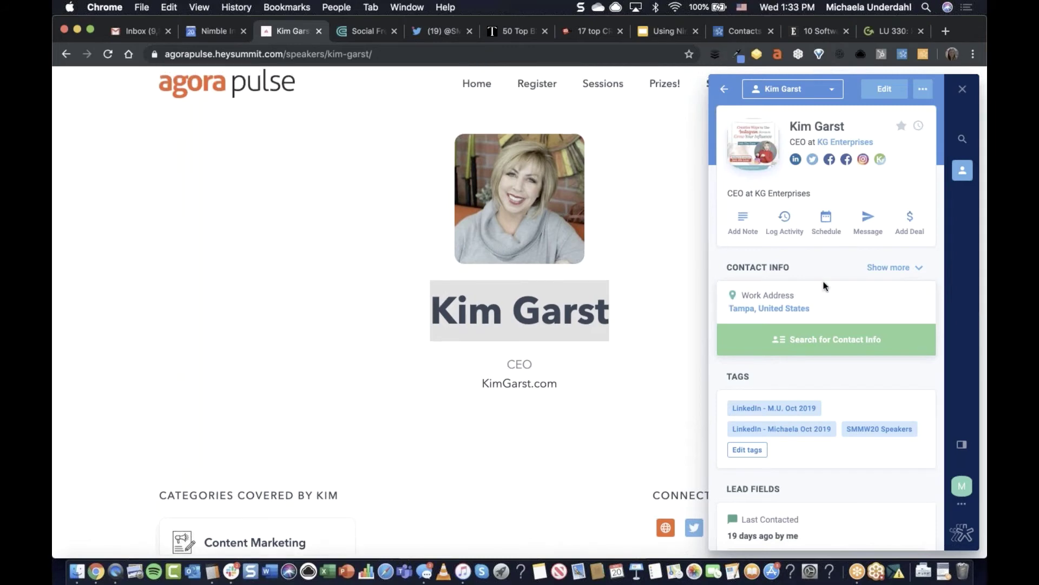
{"action": "left_click", "coordinate": [742, 223]}
{"action": "left_click", "coordinate": [812, 176]}
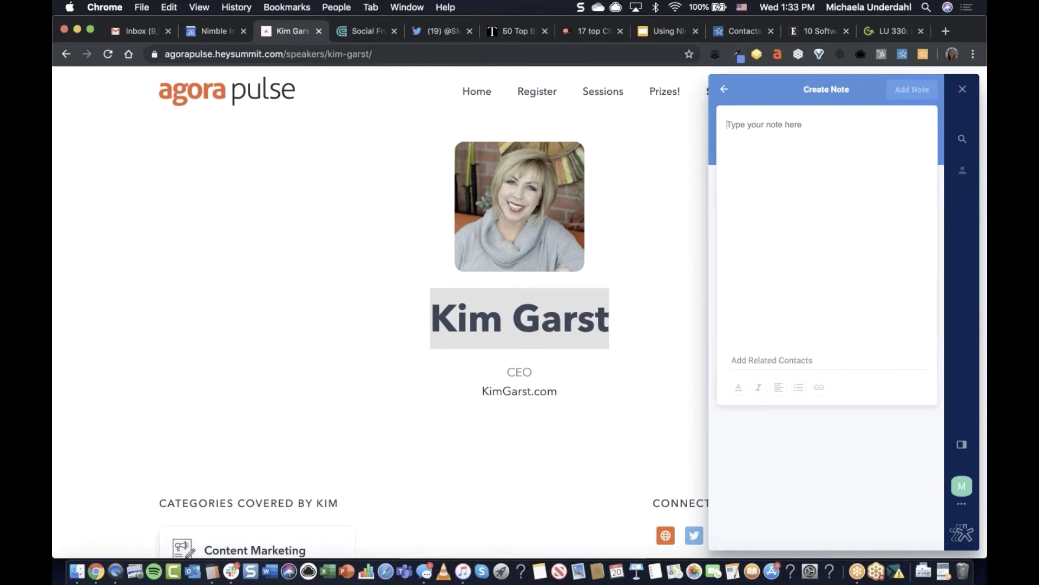
{"action": "type", "text": "Identified "}
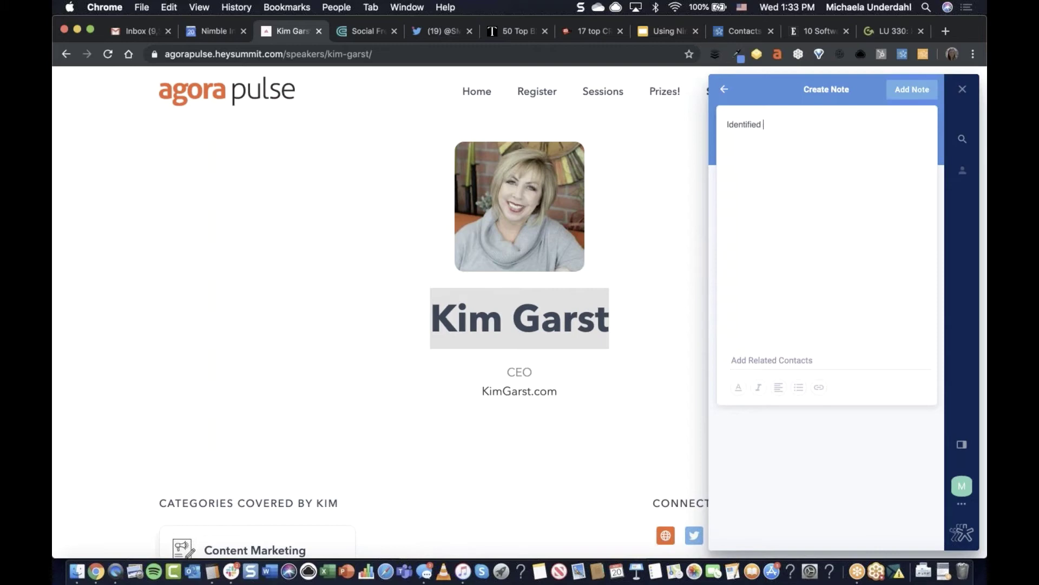
{"action": "type", "text": "via AP's social success summit"}
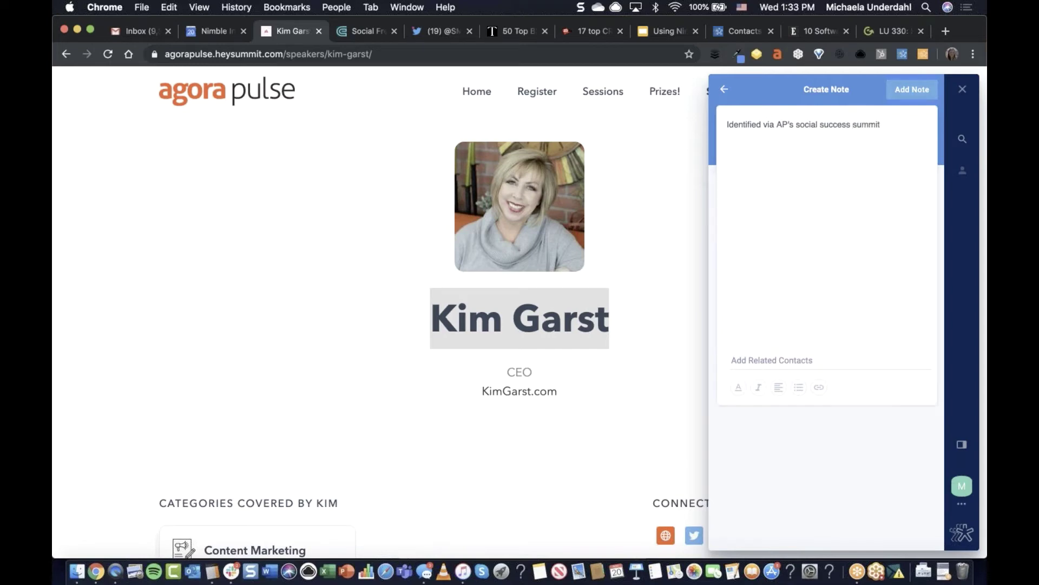
{"action": "key", "text": "super+Return"}
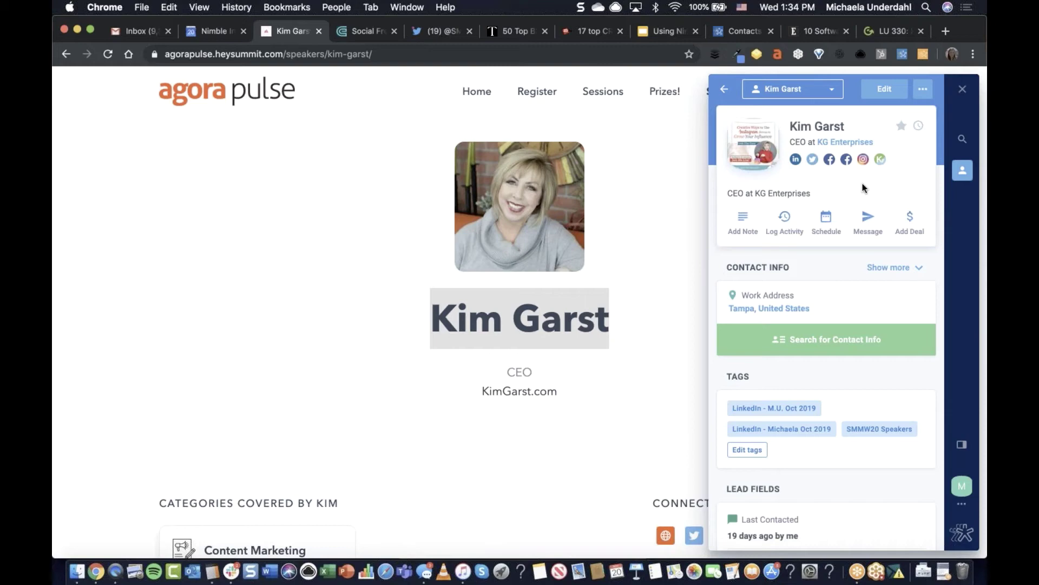
Mark the KG Enterprises CEO contact as important and set a custom stay-in-touch reminder for every 16 days.
{"action": "scroll", "coordinate": [911, 172], "scroll_direction": "up", "scroll_amount": 1}
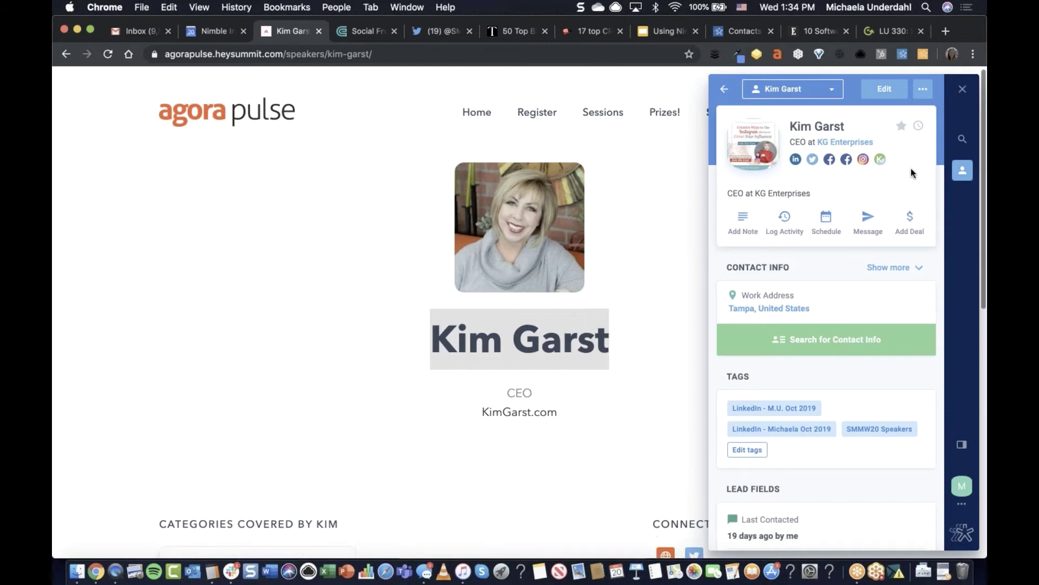
{"action": "left_click", "coordinate": [901, 126]}
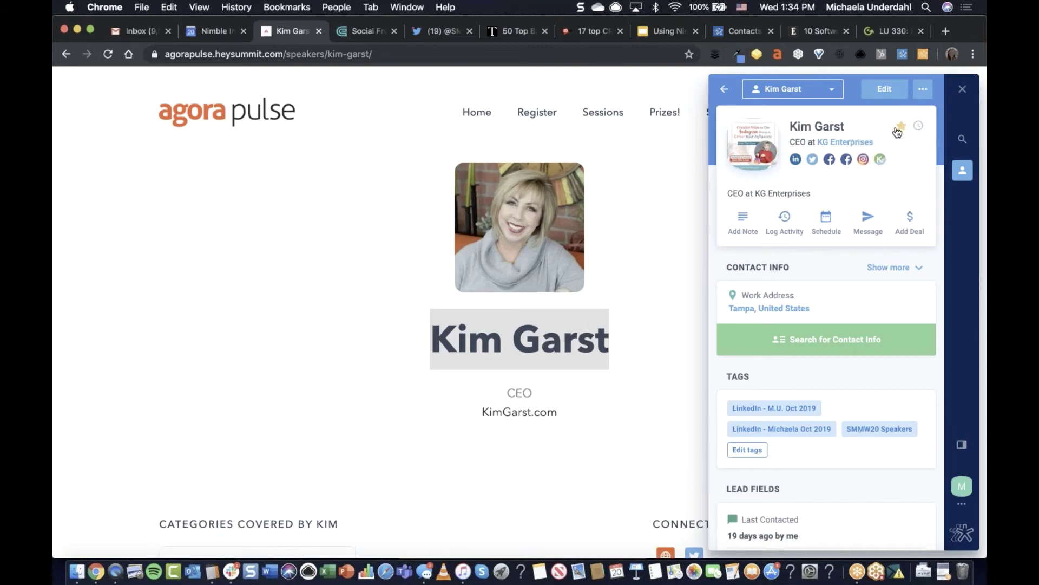
{"action": "left_click", "coordinate": [918, 126]}
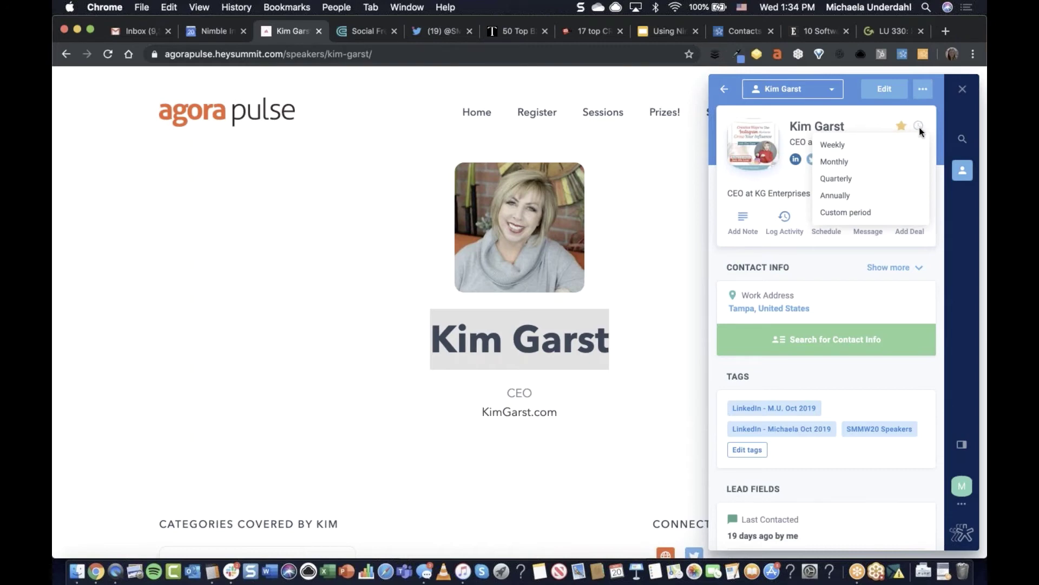
{"action": "left_click", "coordinate": [844, 211]}
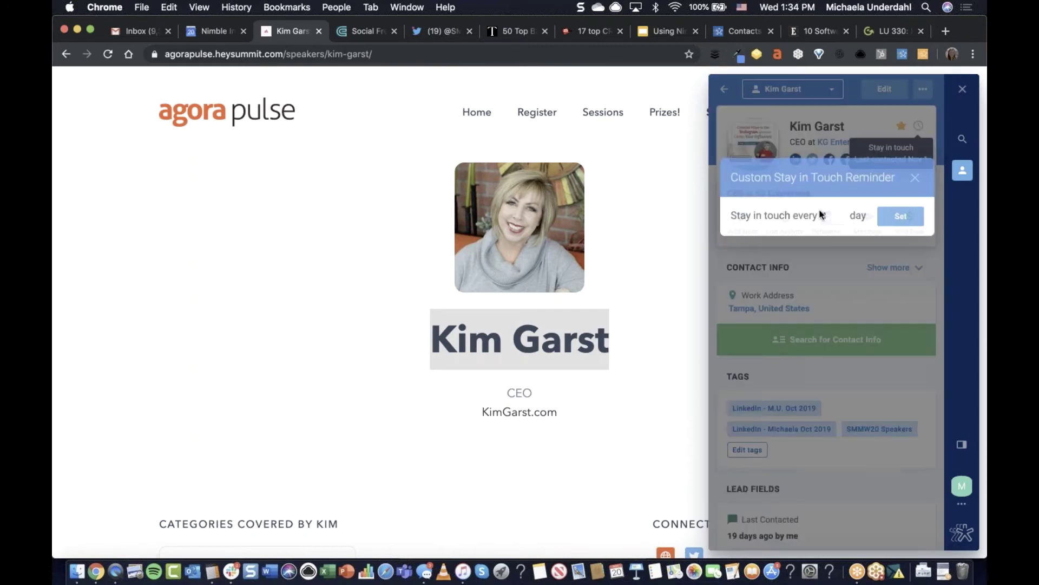
{"action": "type", "text": "6"}
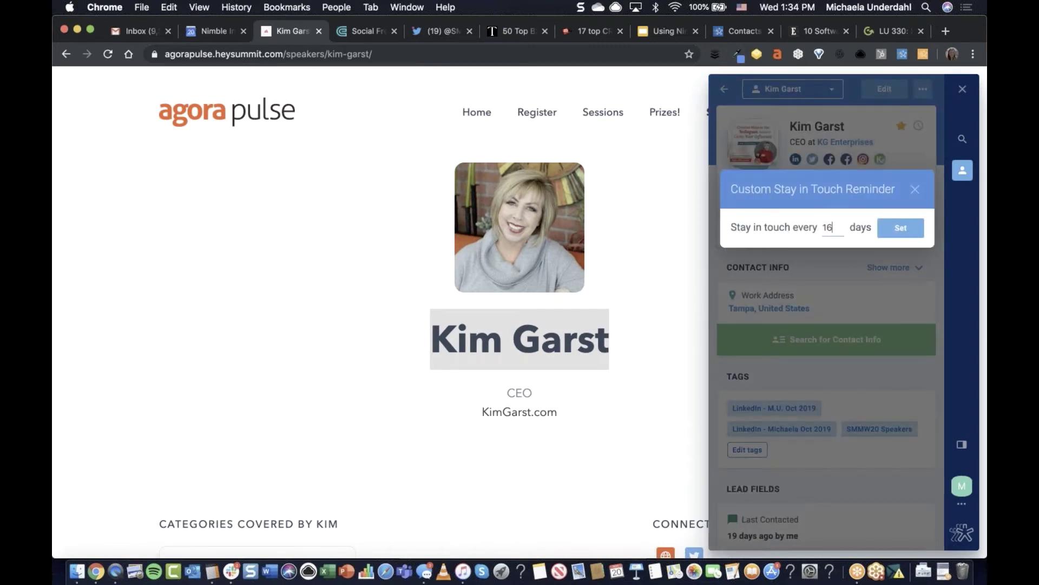
{"action": "left_click", "coordinate": [898, 232]}
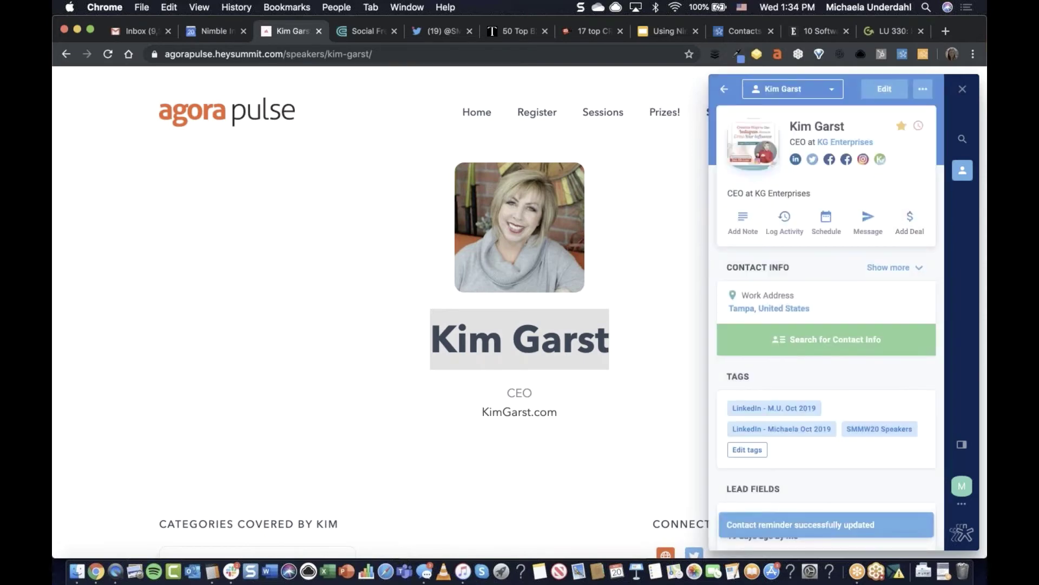
{"action": "left_click", "coordinate": [919, 125]}
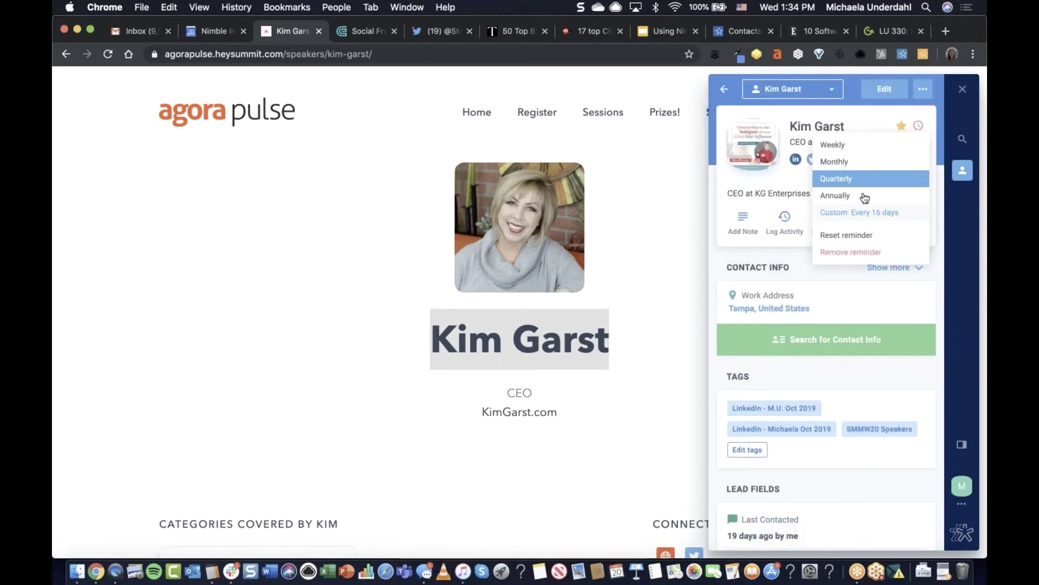
{"action": "left_click", "coordinate": [726, 173]}
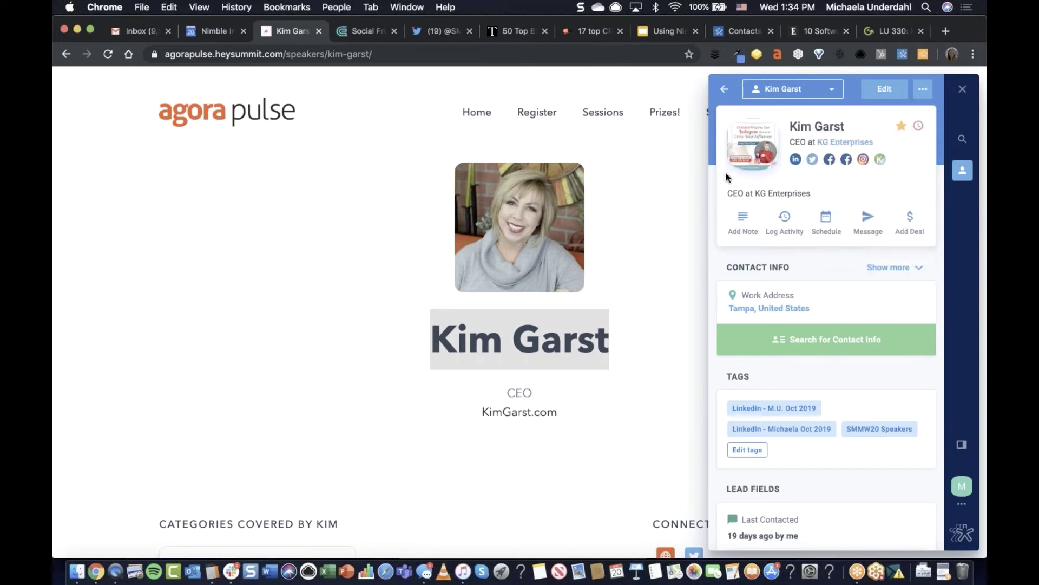
Schedule a task for the contact, naming it as research into whether the speaker is a good fit.
{"action": "left_click", "coordinate": [786, 219]}
{"action": "mouse_move", "coordinate": [826, 222]}
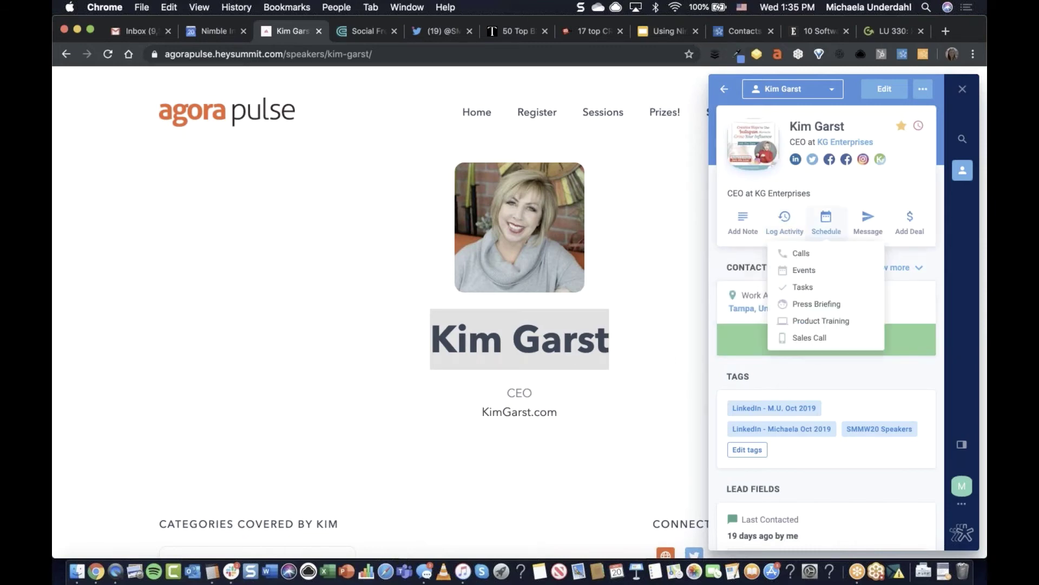
{"action": "left_click", "coordinate": [832, 289]}
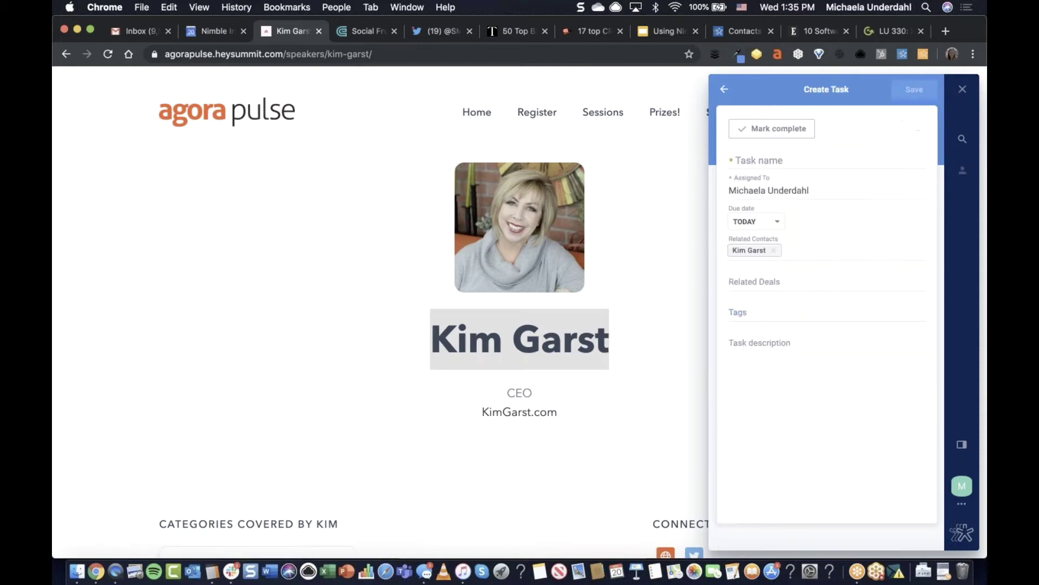
{"action": "left_click", "coordinate": [770, 169]}
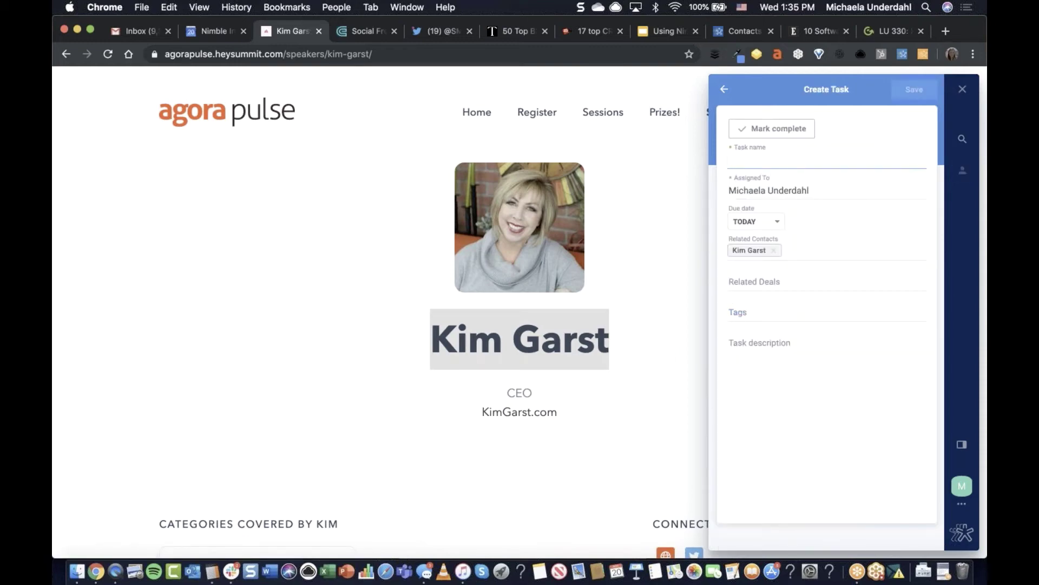
{"action": "type", "text": "Research i"}
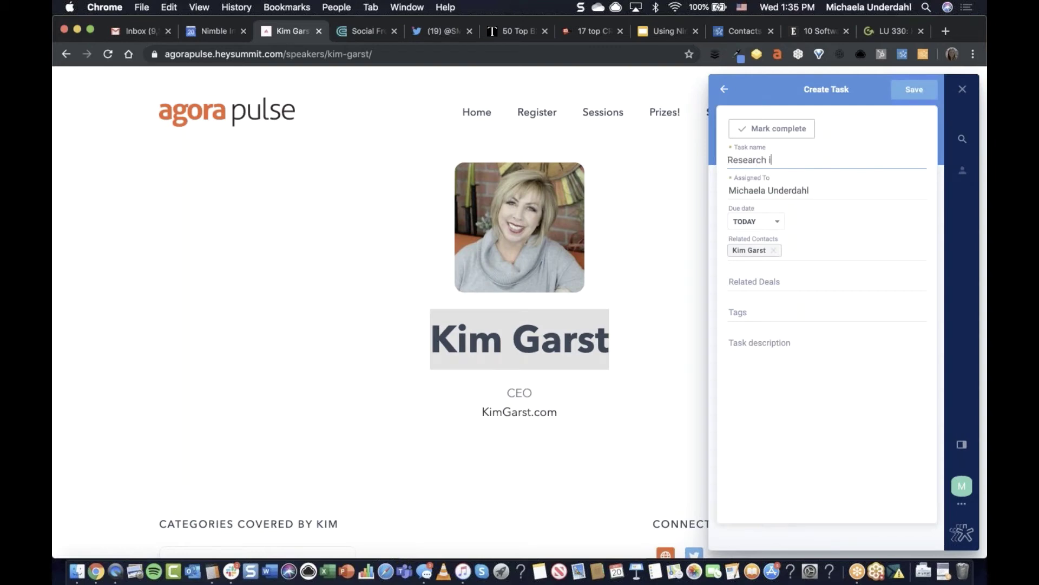
{"action": "type", "text": "f Kim is a good fit"}
Give the task a specific due date of today, reassign it to the other team member, and save it.
{"action": "left_click", "coordinate": [752, 218]}
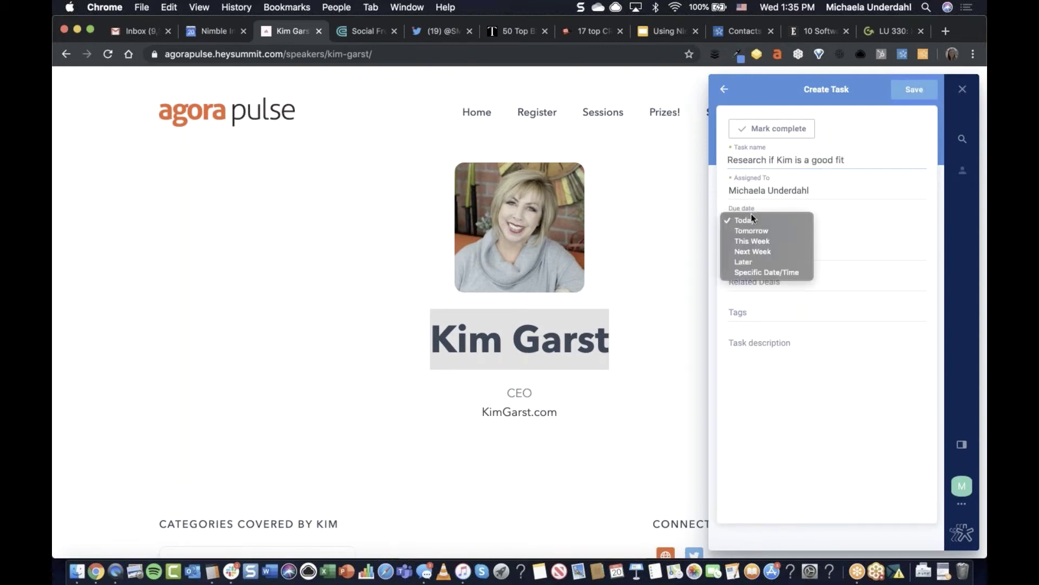
{"action": "left_click", "coordinate": [769, 268]}
{"action": "left_click", "coordinate": [827, 223]}
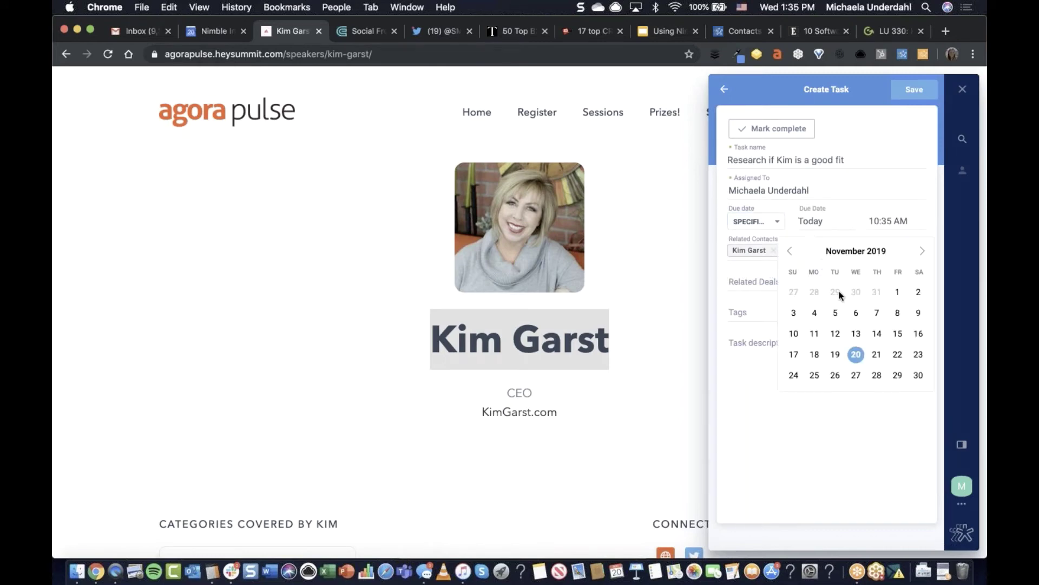
{"action": "left_click", "coordinate": [857, 355]}
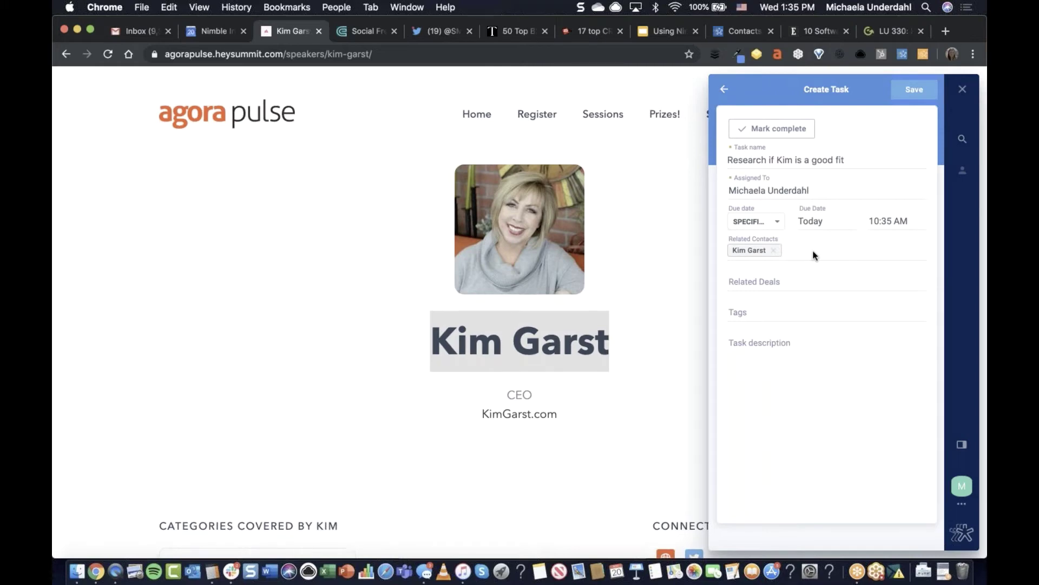
{"action": "left_click", "coordinate": [786, 189]}
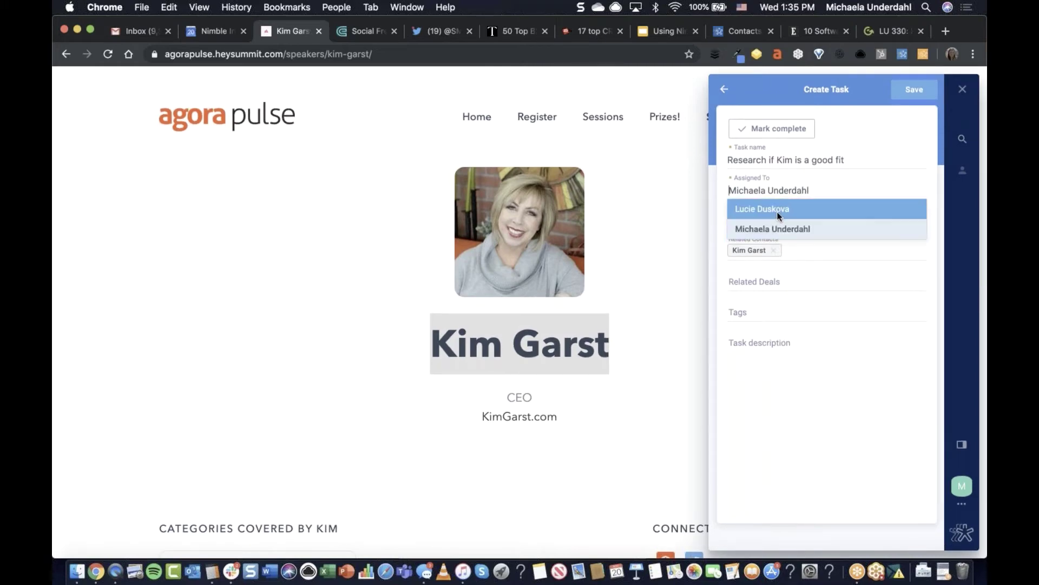
{"action": "left_click", "coordinate": [778, 213]}
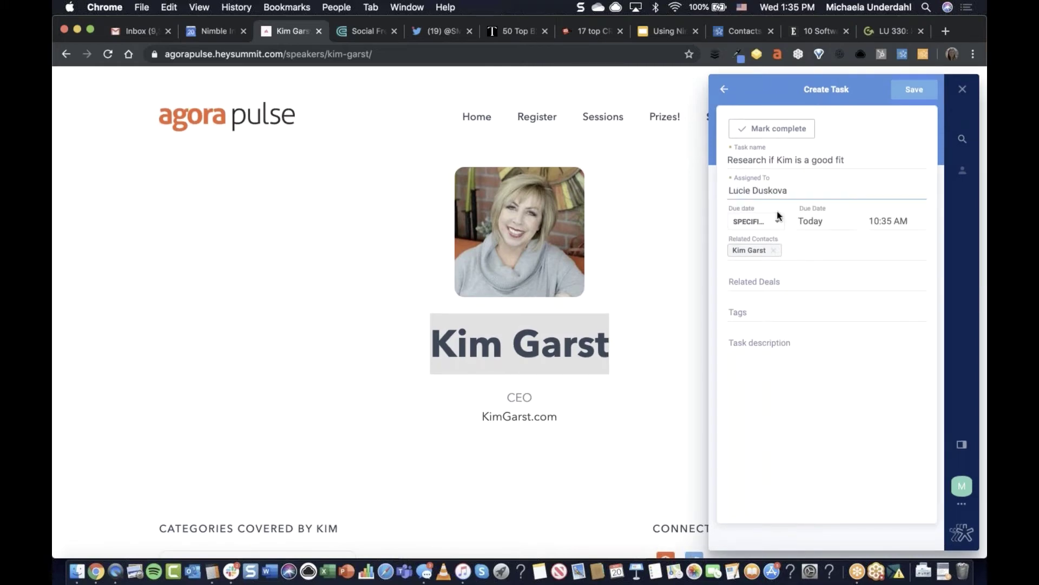
{"action": "left_click", "coordinate": [921, 96]}
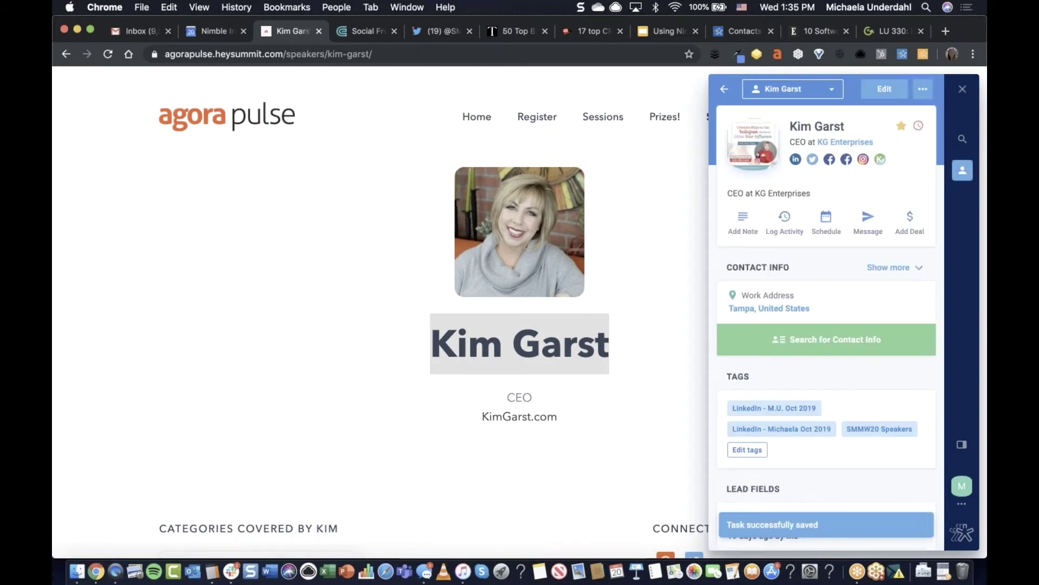
Review the contact's interactions of all types, including tasks and past activities, and close the Nimble sidebar.
{"action": "left_click", "coordinate": [832, 89]}
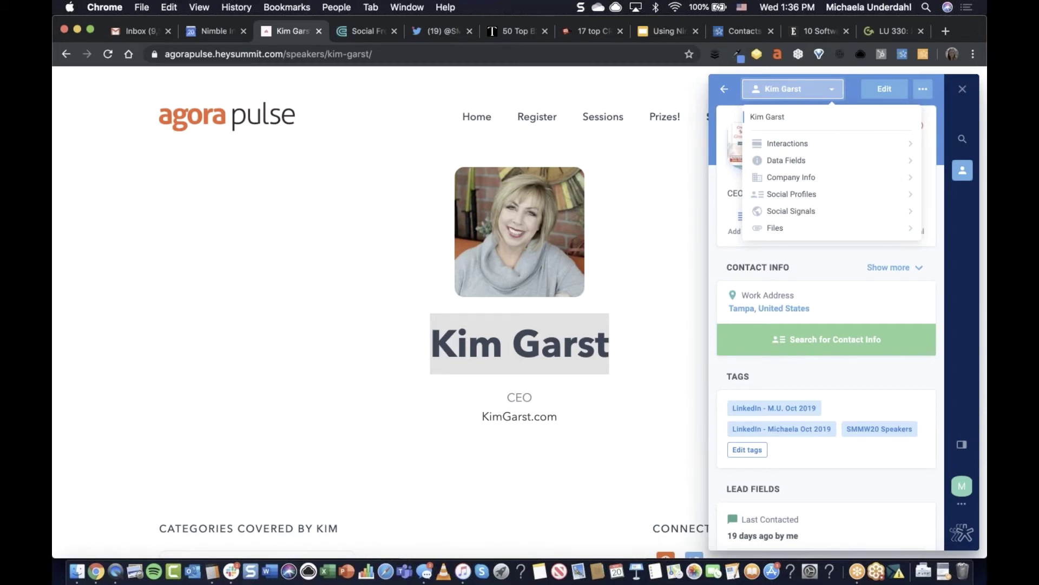
{"action": "left_click", "coordinate": [901, 143]}
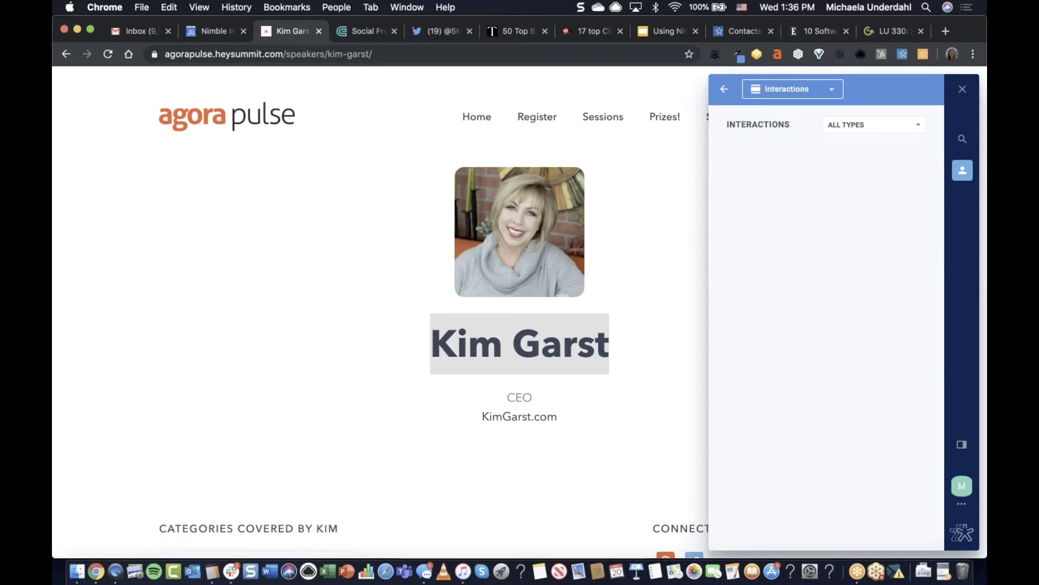
{"action": "right_click", "coordinate": [833, 140]}
{"action": "left_click", "coordinate": [873, 153]}
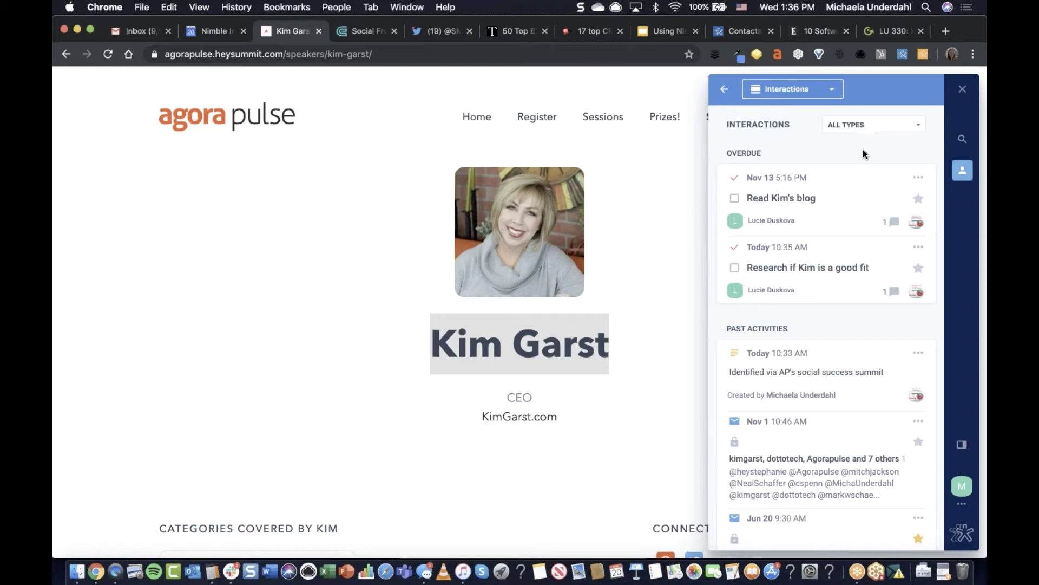
{"action": "left_click", "coordinate": [963, 89]}
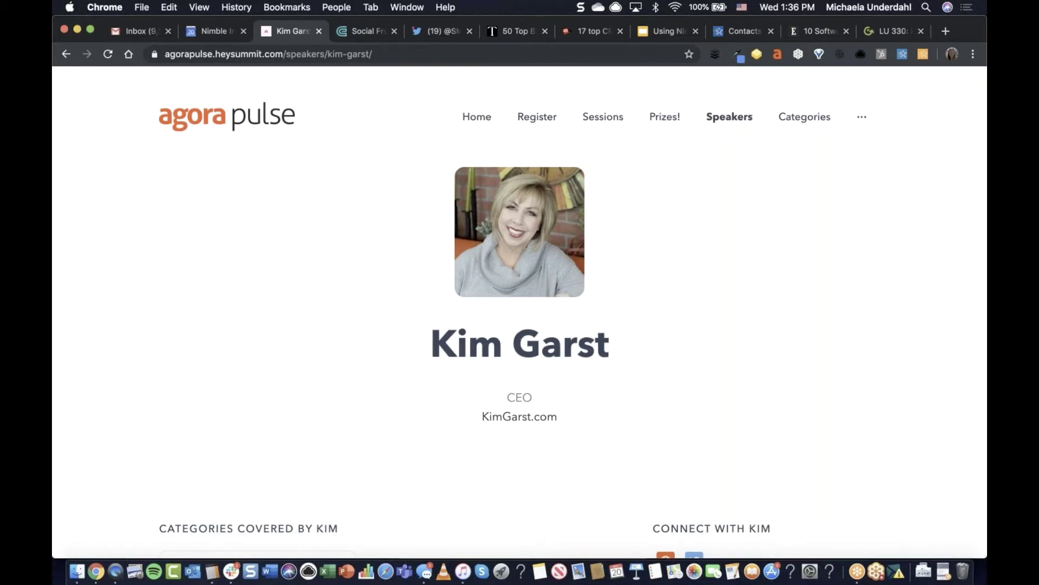
Close the Agorapulse speaker page and go to the Speakers section of the Social Fresh 2019 site.
{"action": "left_click", "coordinate": [319, 31]}
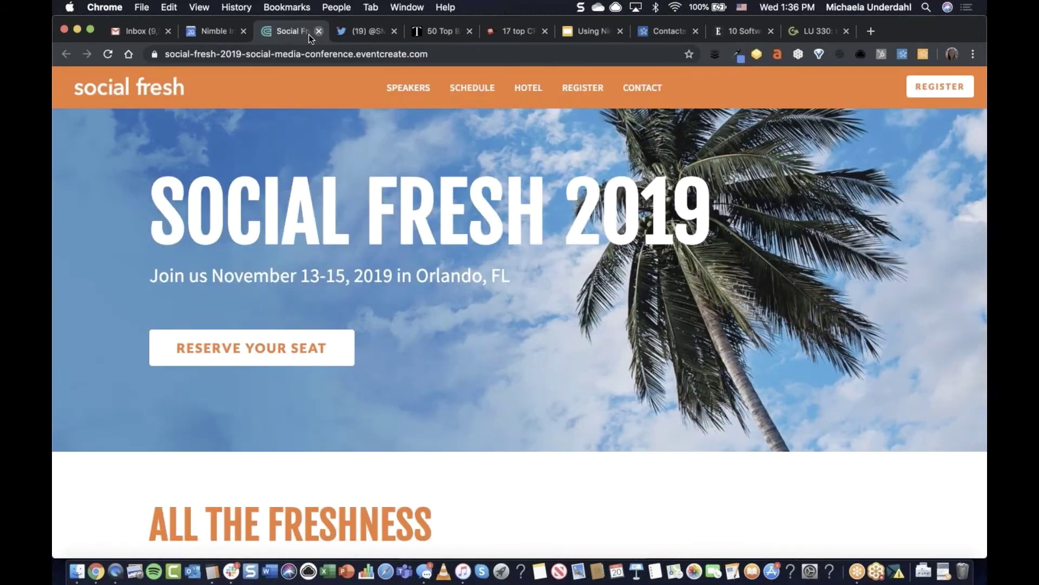
{"action": "scroll", "coordinate": [461, 227], "scroll_direction": "down", "scroll_amount": 3}
{"action": "scroll", "coordinate": [461, 227], "scroll_direction": "down", "scroll_amount": 6}
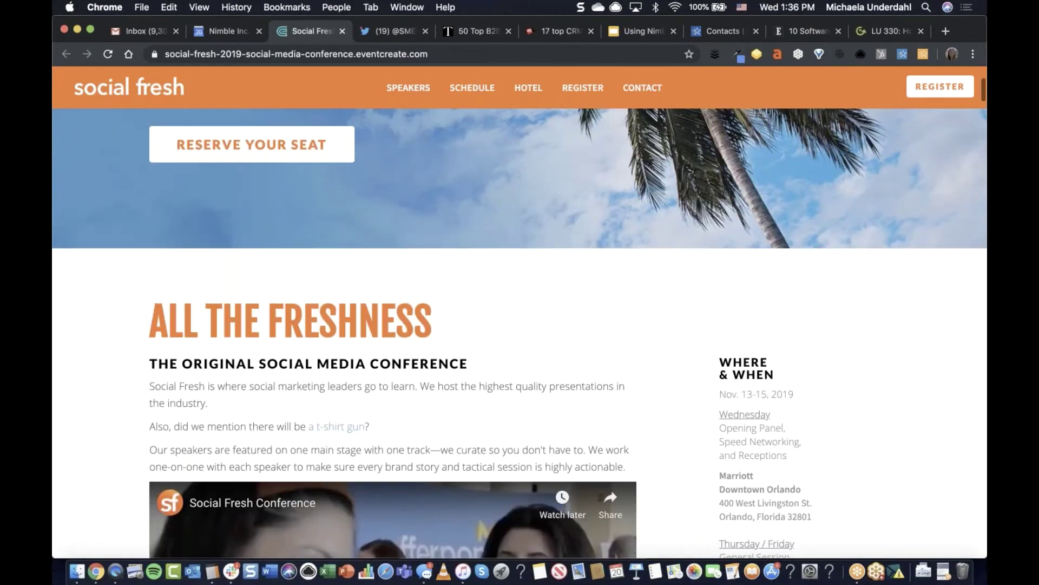
{"action": "scroll", "coordinate": [510, 337], "scroll_direction": "up", "scroll_amount": 1}
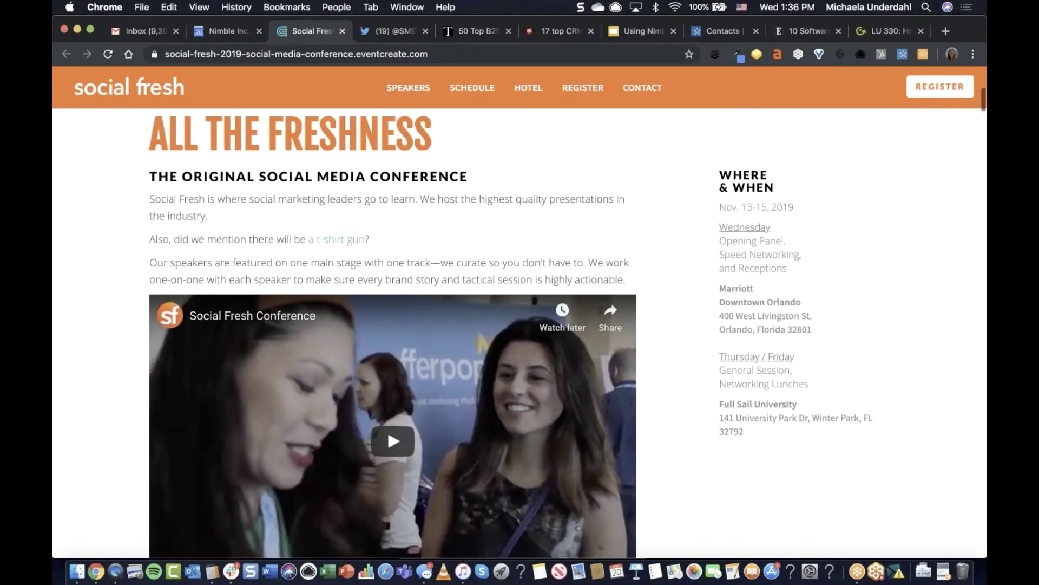
{"action": "scroll", "coordinate": [416, 92], "scroll_direction": "up", "scroll_amount": 8}
{"action": "left_click", "coordinate": [415, 91]}
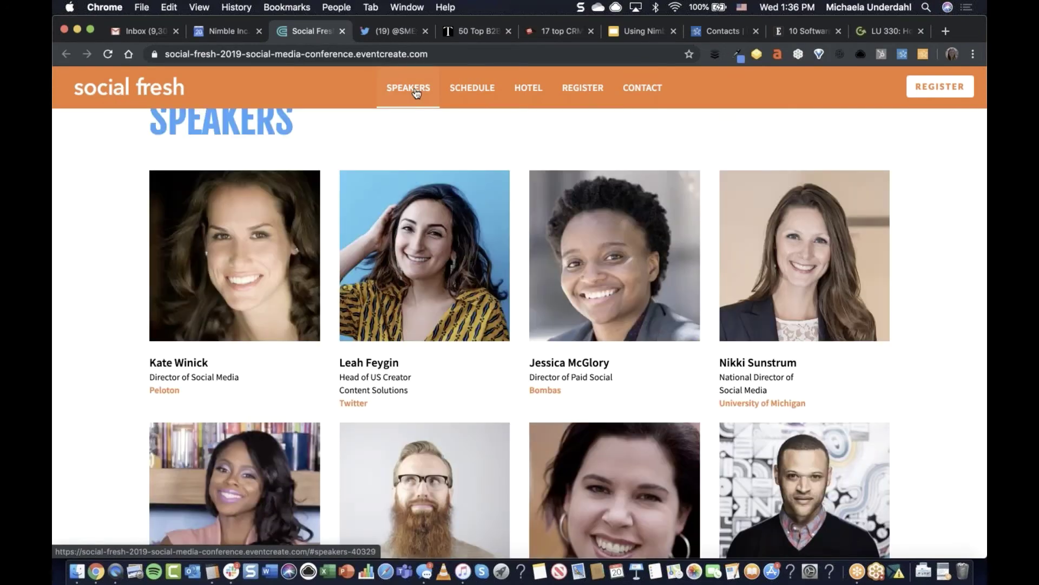
Launch Nimble Prospector and look up Twitter's Head of US Creator Content Solutions from the name on the page.
{"action": "left_click", "coordinate": [925, 54]}
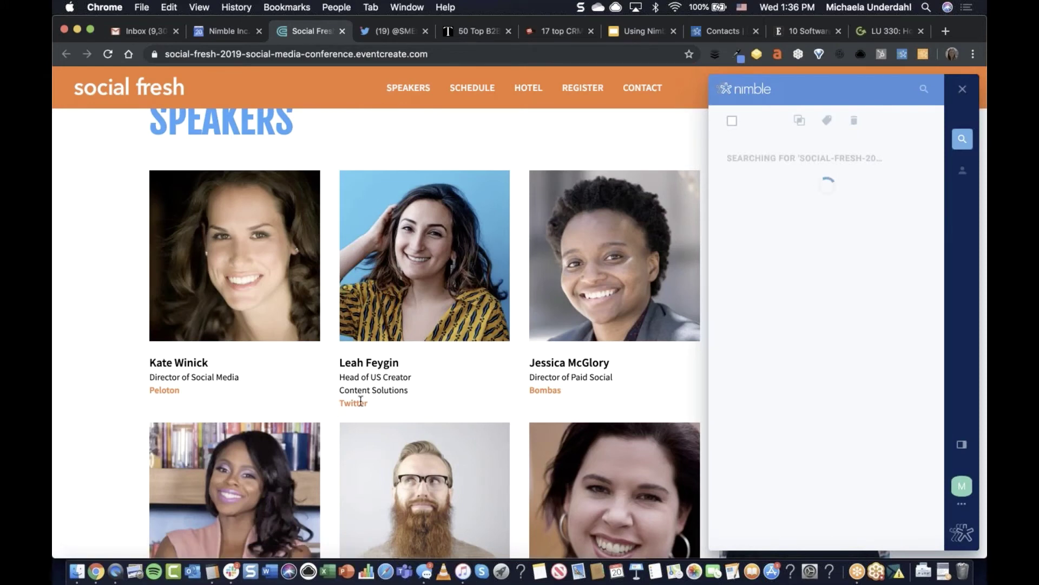
{"action": "triple_click", "coordinate": [364, 362]}
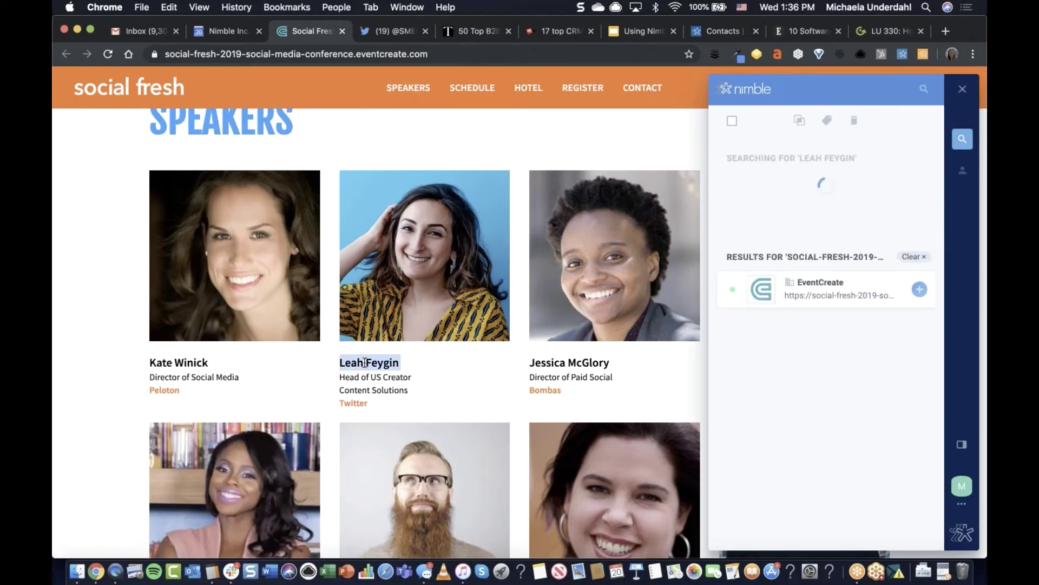
Look up the Director of Paid Social at Bombas from the page, view the contact record, and return to the results.
{"action": "triple_click", "coordinate": [554, 362]}
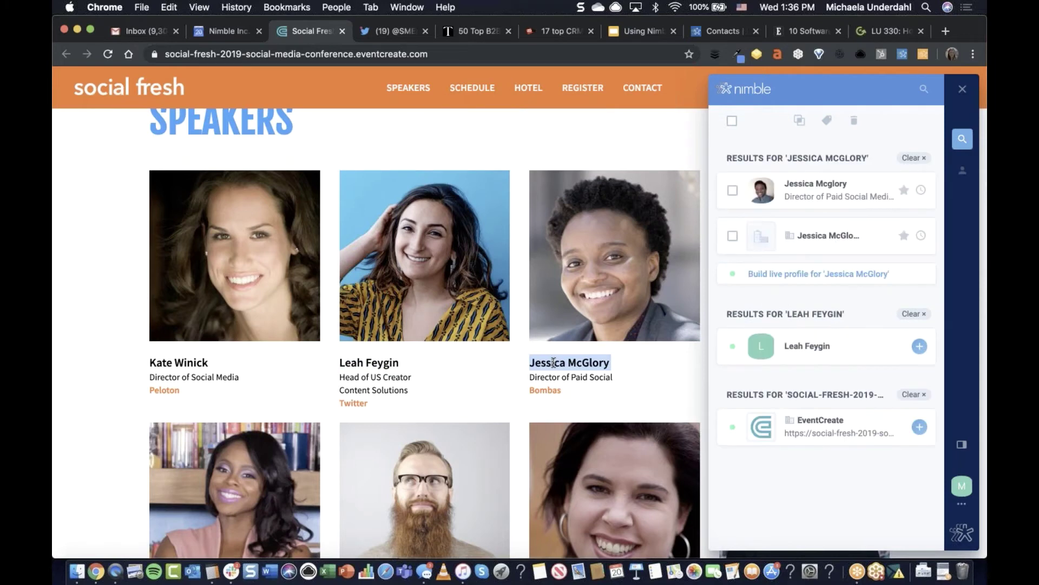
{"action": "left_click", "coordinate": [853, 200]}
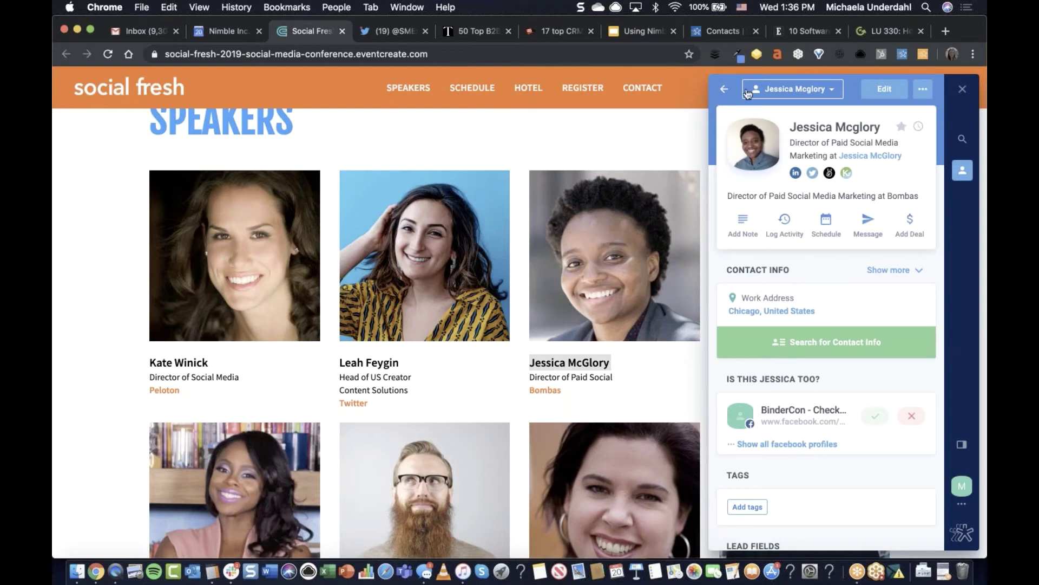
{"action": "left_click", "coordinate": [724, 89]}
Look up Floor & Decor's Senior Social Media Manager from the name on the page and view the live profile.
{"action": "scroll", "coordinate": [147, 477], "scroll_direction": "down", "scroll_amount": 5}
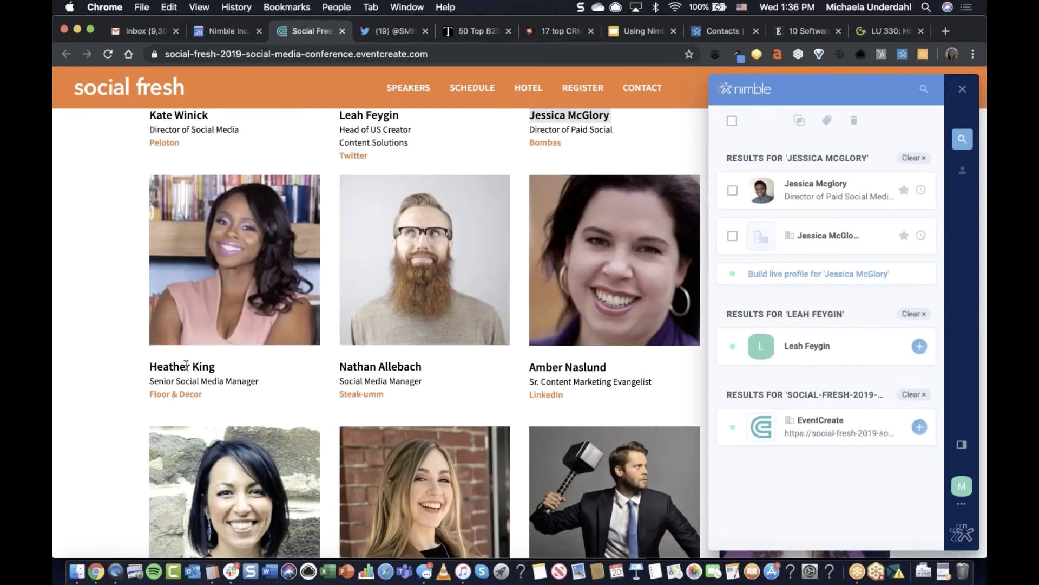
{"action": "triple_click", "coordinate": [186, 365]}
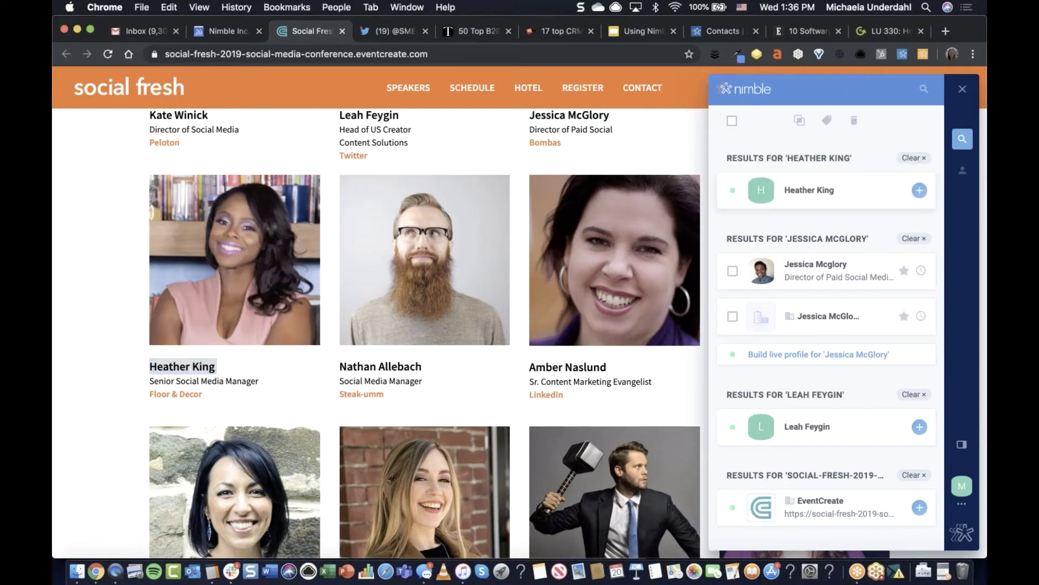
{"action": "left_click", "coordinate": [773, 202]}
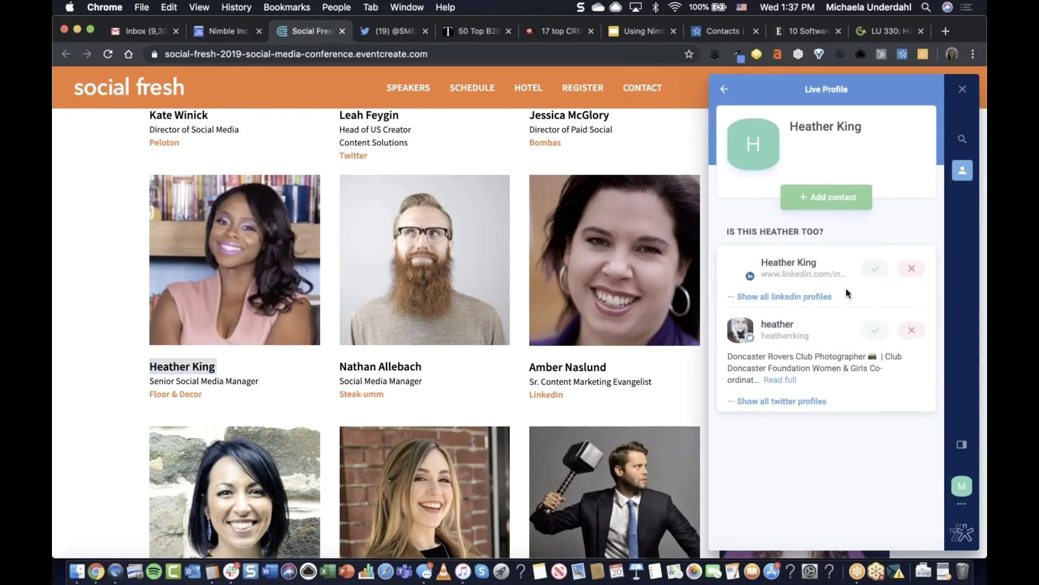
Reject the first four suggested Twitter profiles as incorrect matches for the Floor & Decor manager.
{"action": "scroll", "coordinate": [844, 298], "scroll_direction": "up", "scroll_amount": 1}
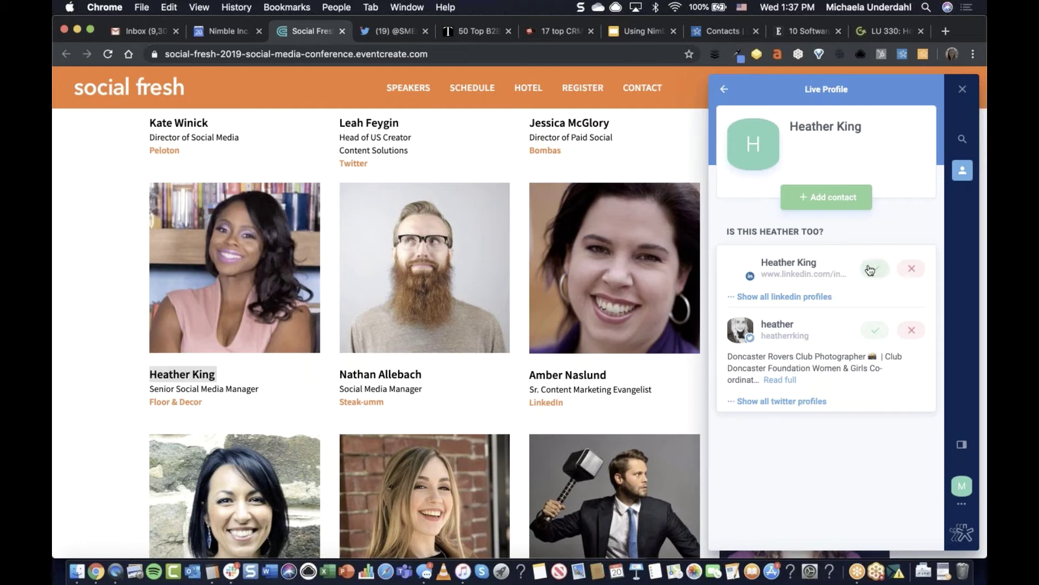
{"action": "left_click", "coordinate": [909, 333]}
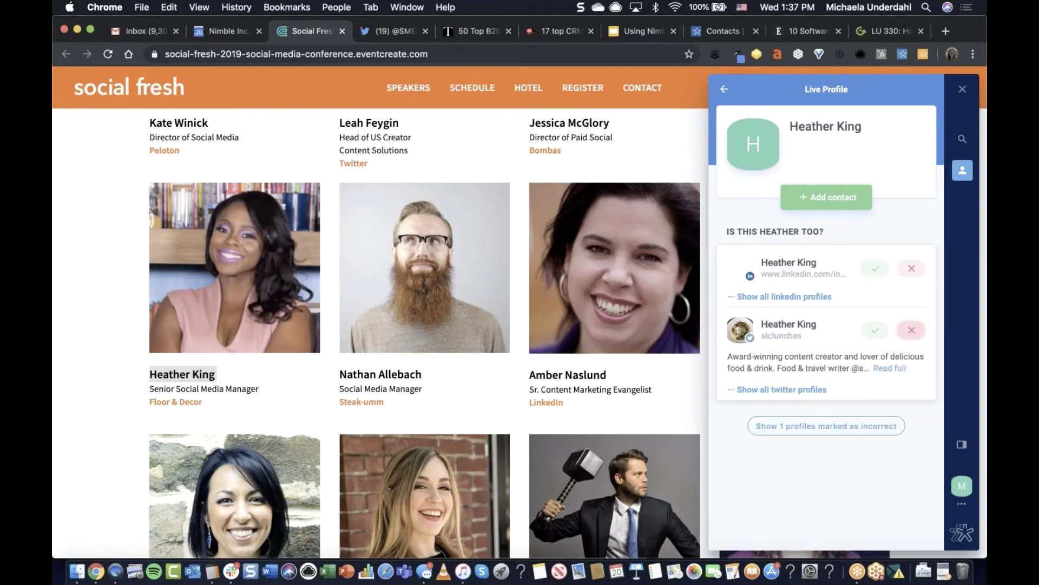
{"action": "left_click", "coordinate": [912, 330]}
{"action": "left_click", "coordinate": [911, 330]}
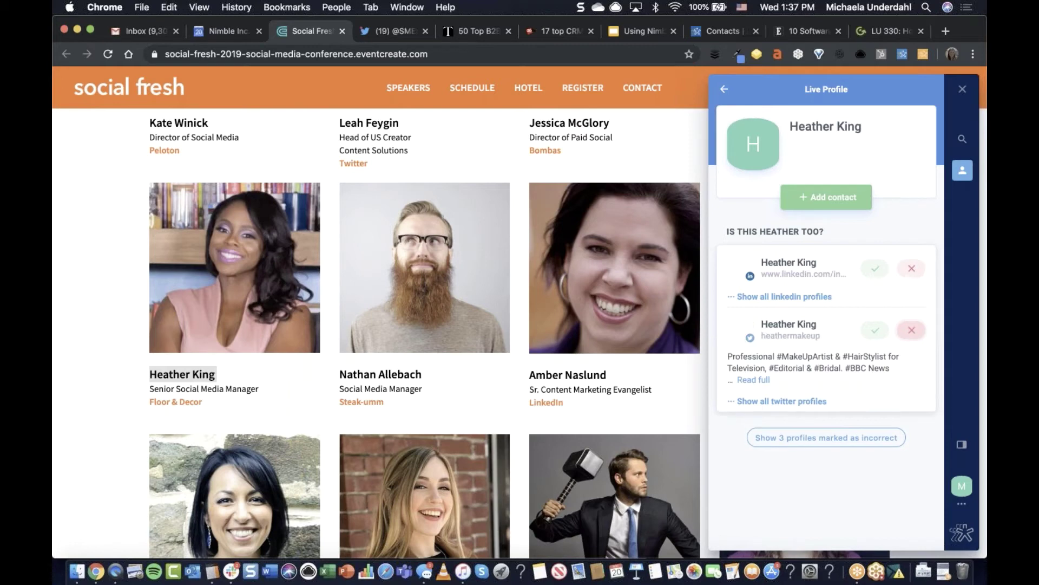
{"action": "left_click", "coordinate": [920, 335]}
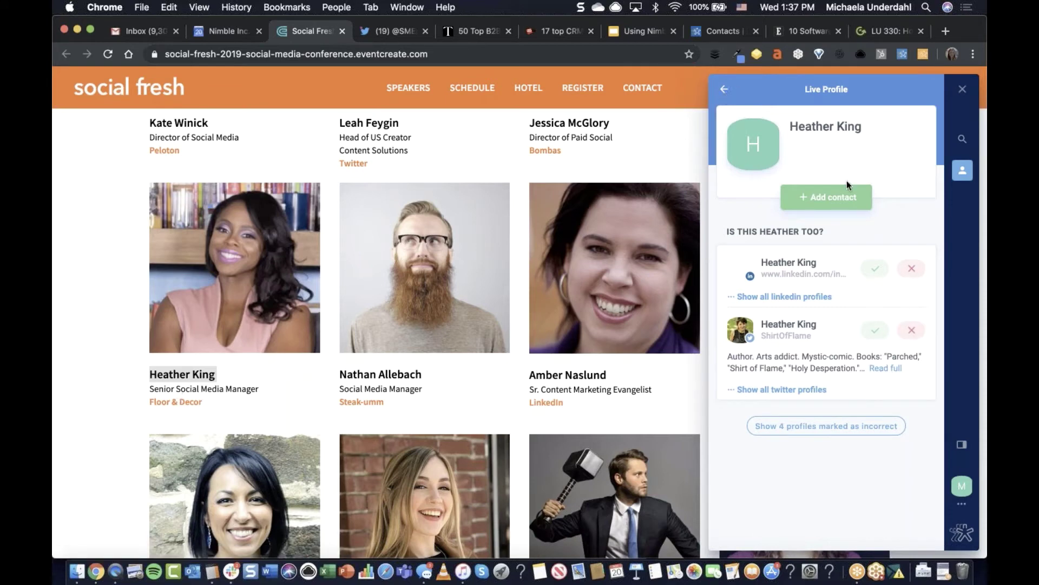
Add the live profile as a contact and open the contact info search form at its company field.
{"action": "left_click", "coordinate": [830, 199]}
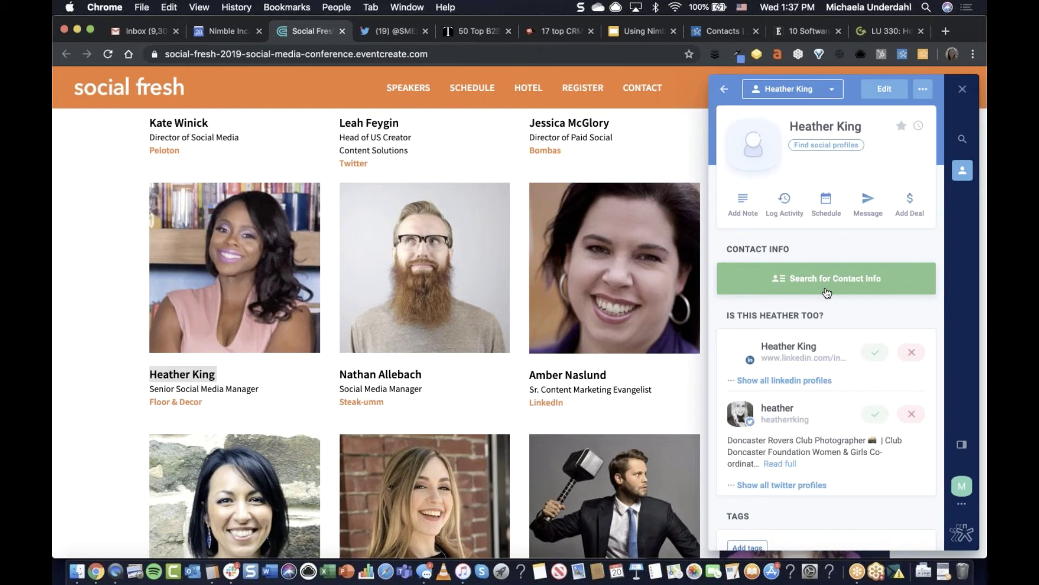
{"action": "left_click", "coordinate": [827, 292]}
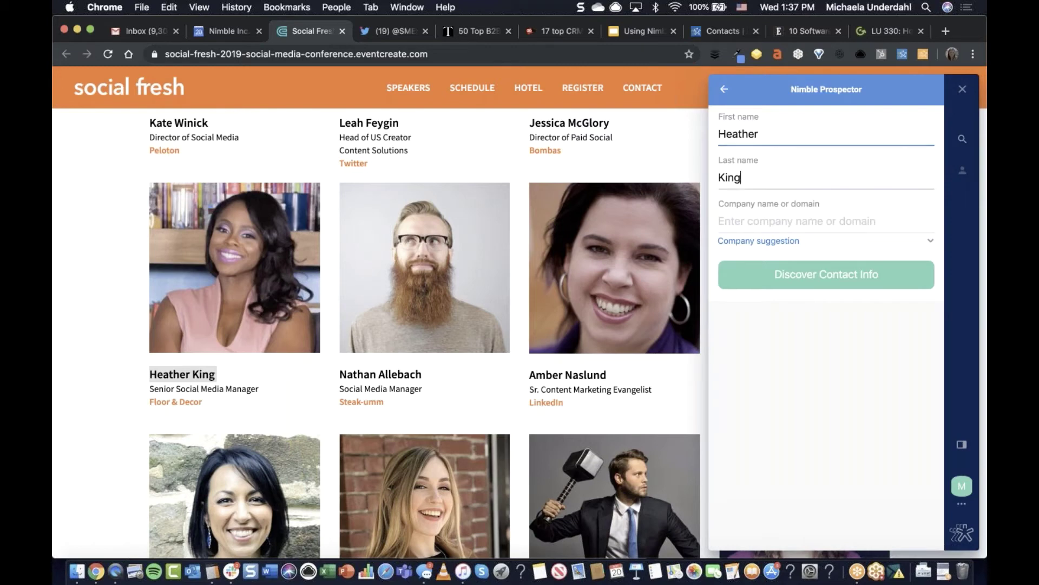
{"action": "left_click", "coordinate": [771, 221]}
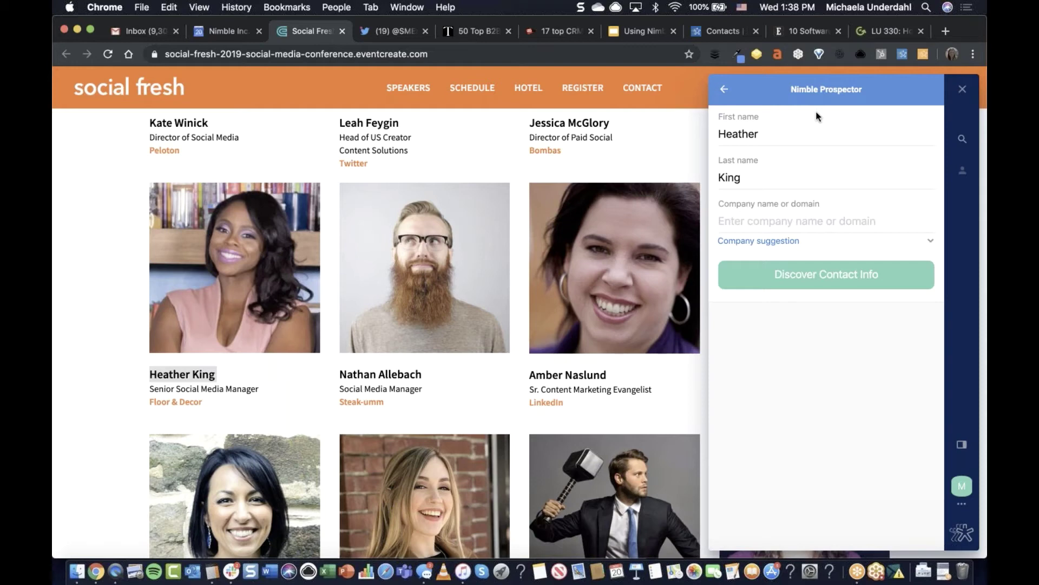
Leave the contact info search and close both the Nimble sidebar and the Social Fresh 2019 page.
{"action": "left_click", "coordinate": [724, 90]}
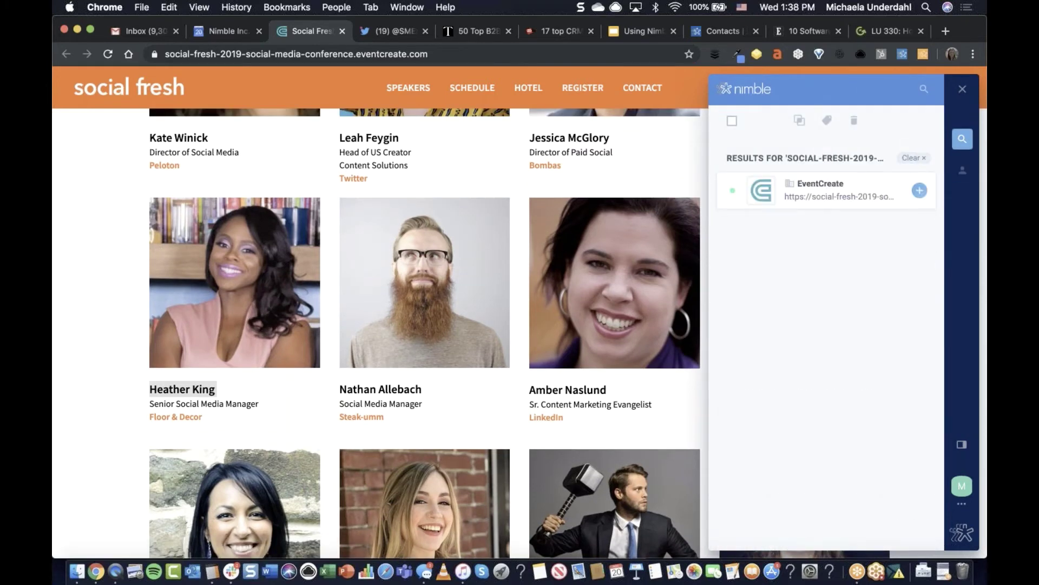
{"action": "left_click", "coordinate": [963, 89]}
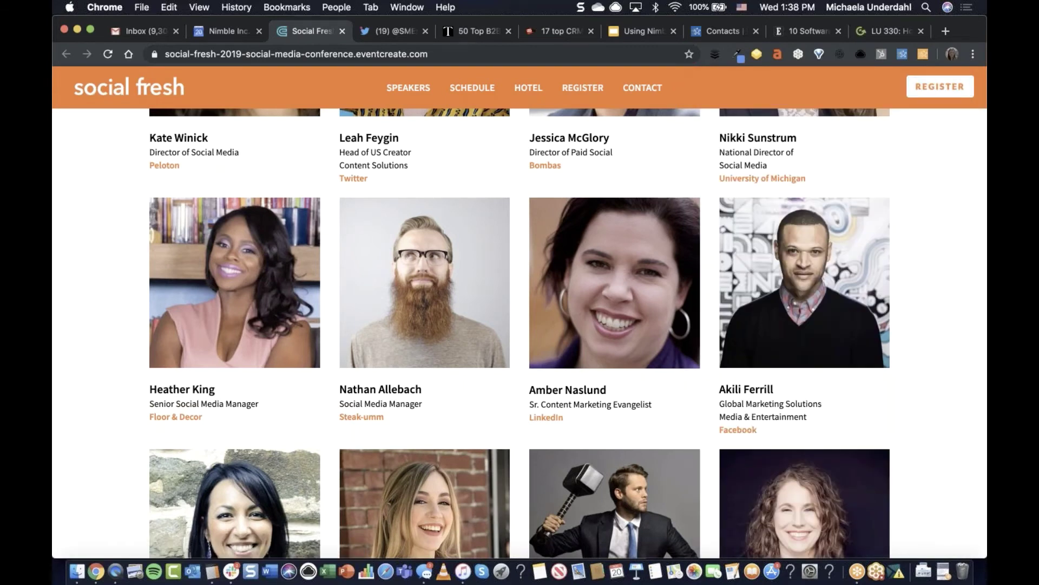
{"action": "left_click", "coordinate": [343, 31]}
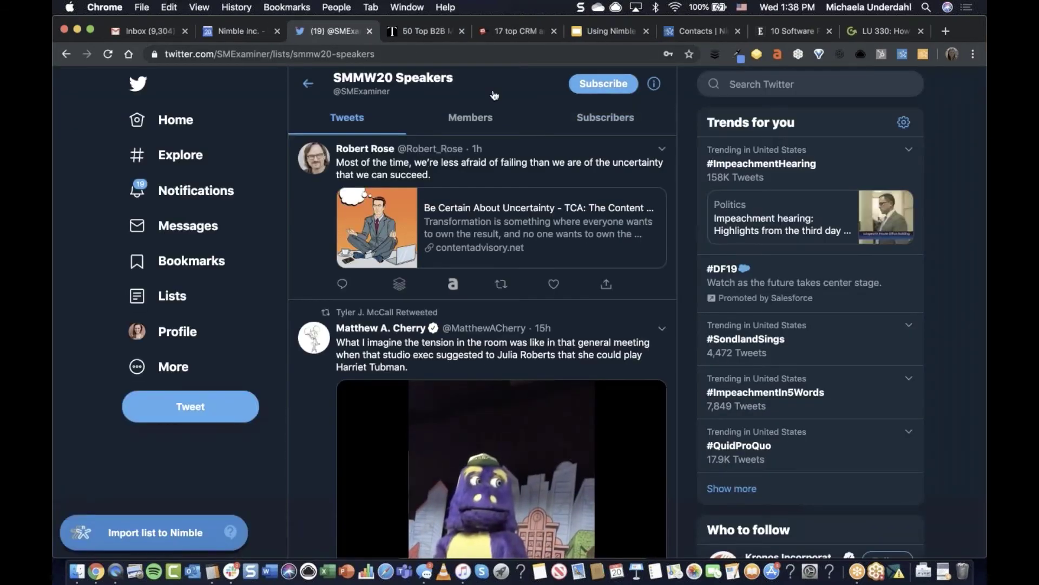
Go to Social Media Examiner's Twitter profile from the recent searches and open its SMMW20 Speakers list.
{"action": "left_click", "coordinate": [756, 85]}
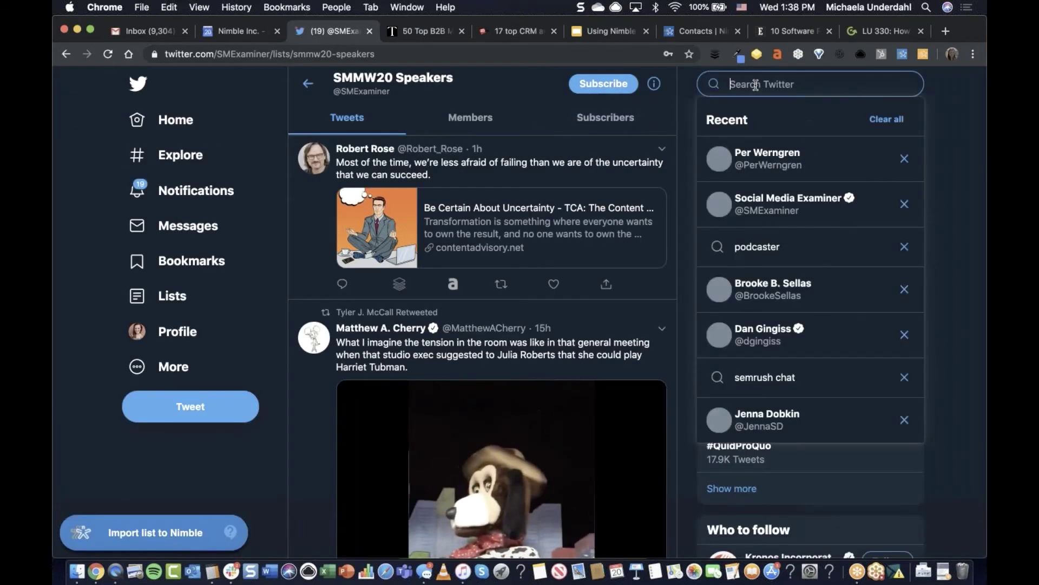
{"action": "left_click", "coordinate": [788, 204]}
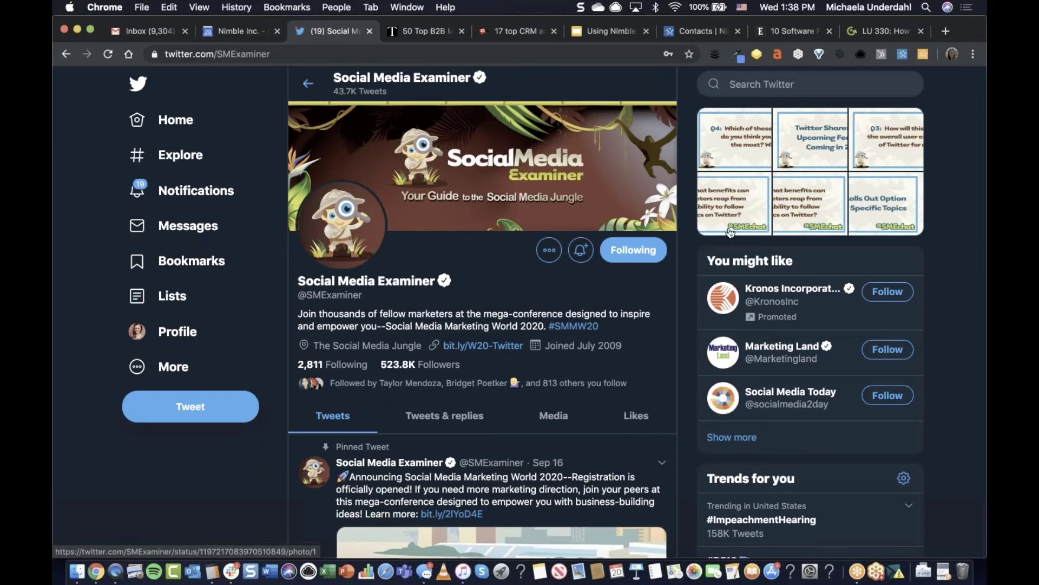
{"action": "left_click", "coordinate": [550, 251]}
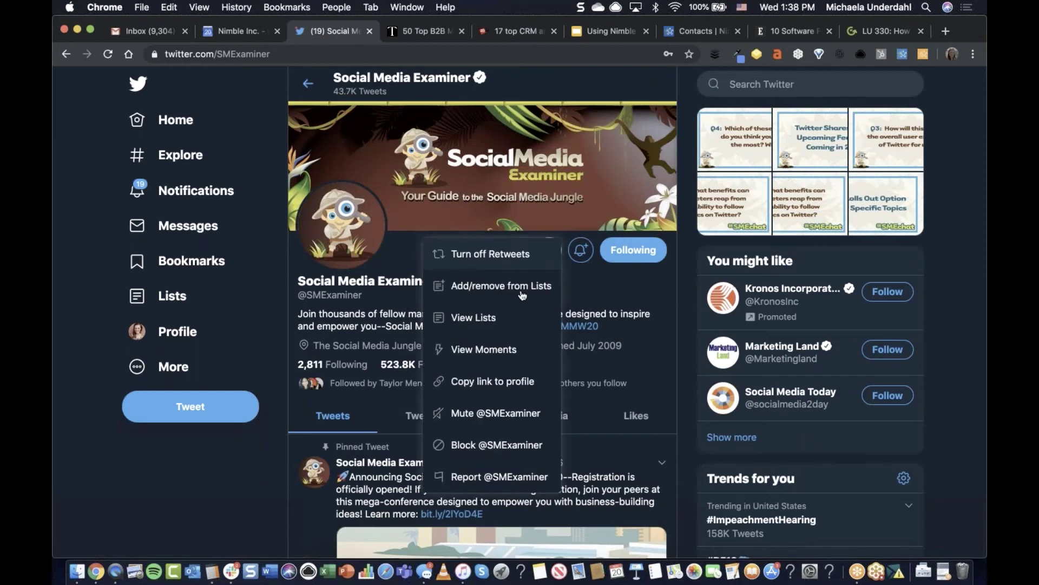
{"action": "left_click", "coordinate": [503, 323]}
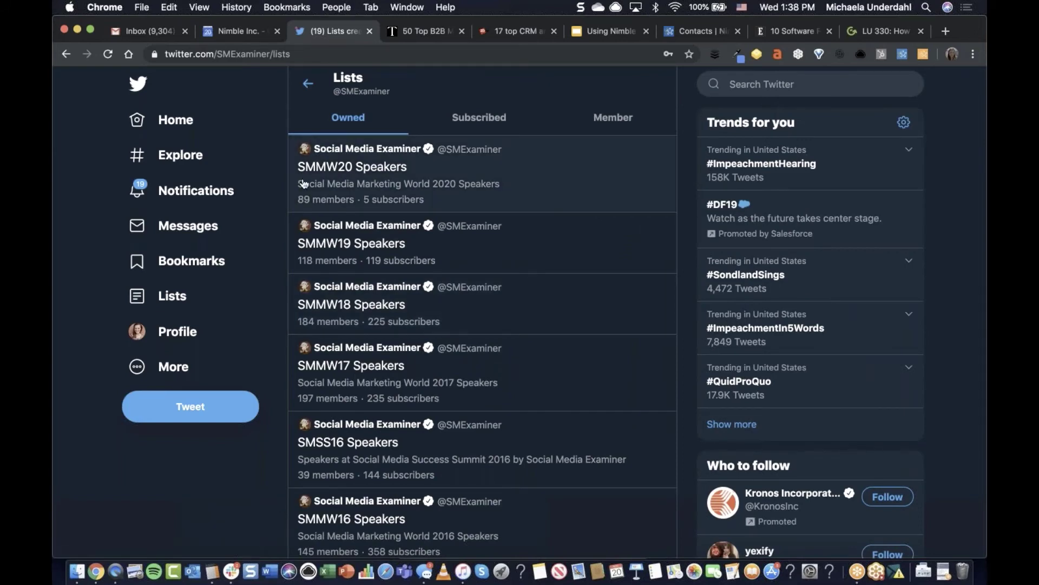
{"action": "left_click", "coordinate": [509, 175]}
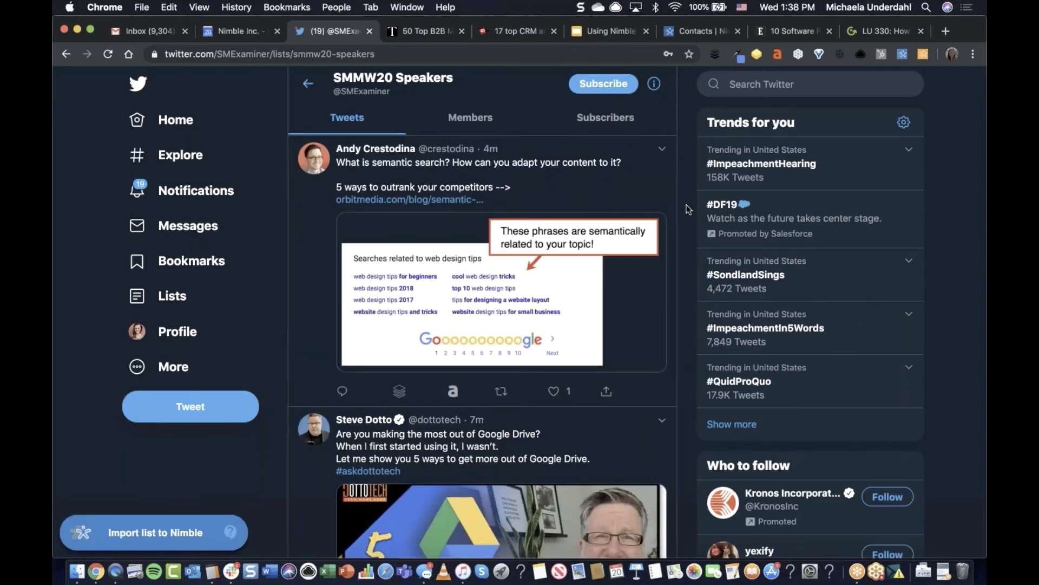
Examine the recent tweets in the SMMW20 Speakers list and the list's members.
{"action": "scroll", "coordinate": [685, 250], "scroll_direction": "down", "scroll_amount": 1}
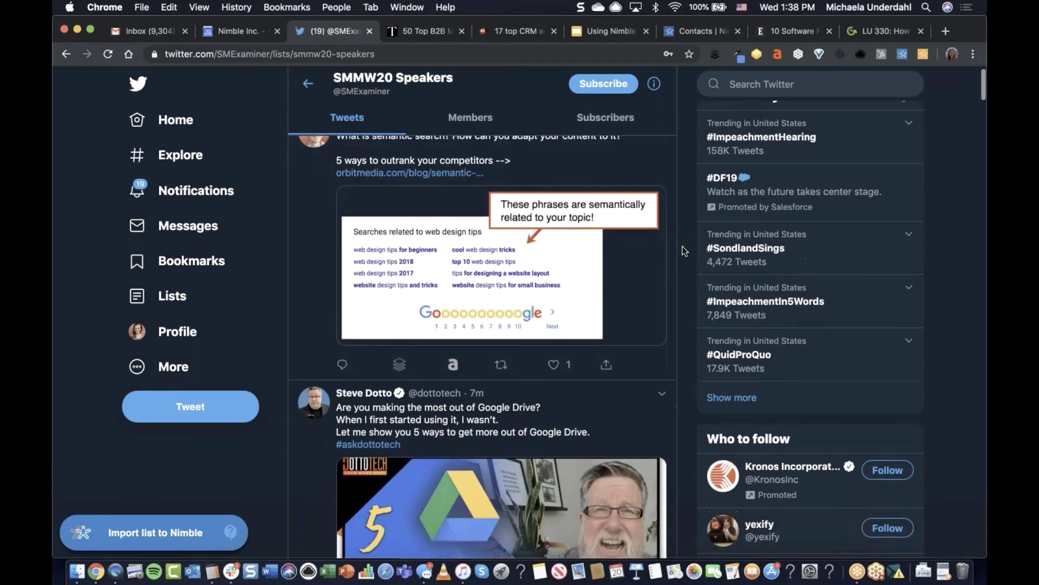
{"action": "scroll", "coordinate": [685, 250], "scroll_direction": "down", "scroll_amount": 2}
{"action": "scroll", "coordinate": [685, 251], "scroll_direction": "up", "scroll_amount": 3}
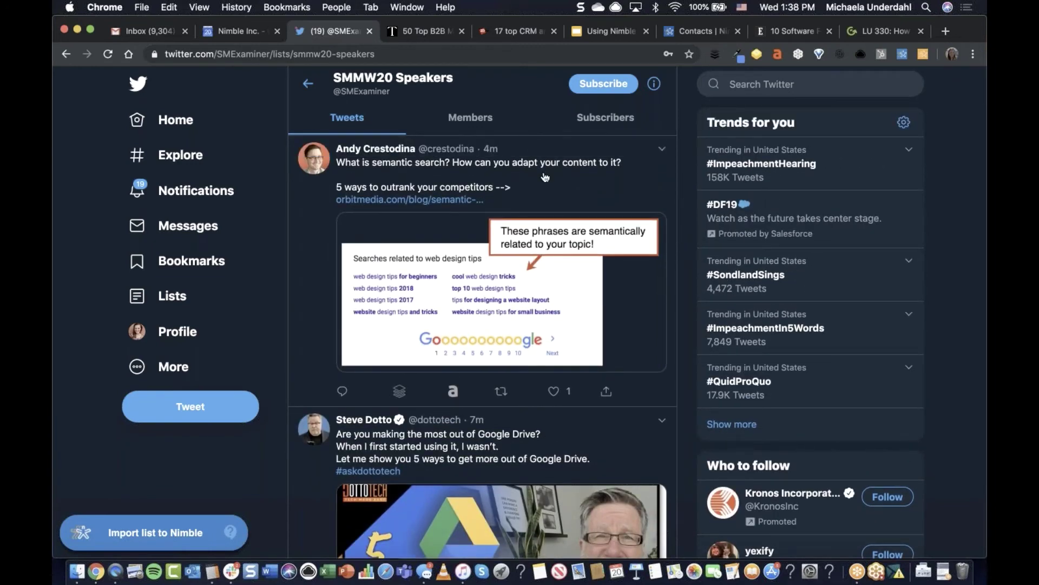
{"action": "left_click", "coordinate": [473, 130]}
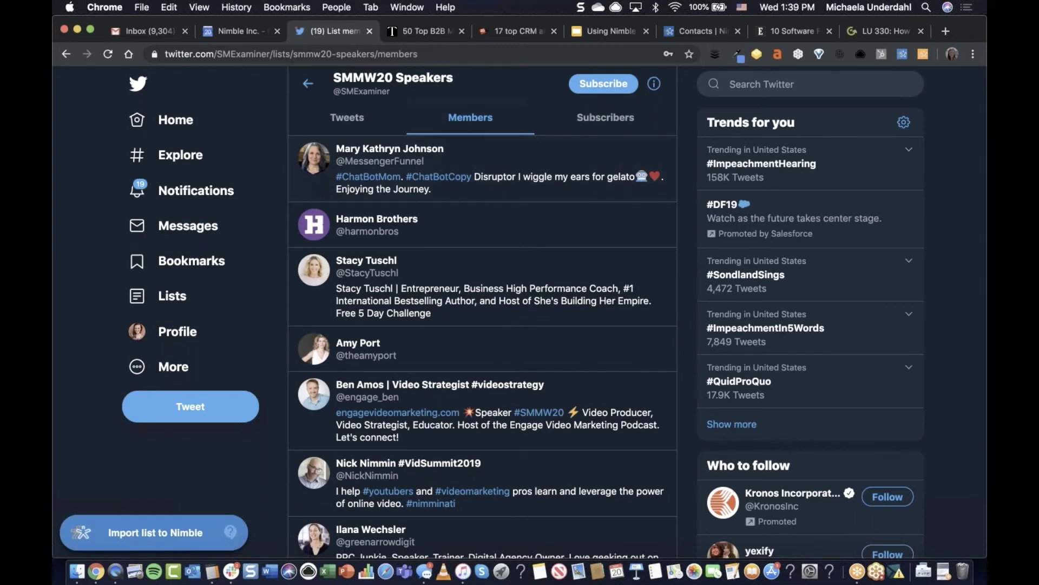
{"action": "scroll", "coordinate": [482, 346], "scroll_direction": "down", "scroll_amount": 3}
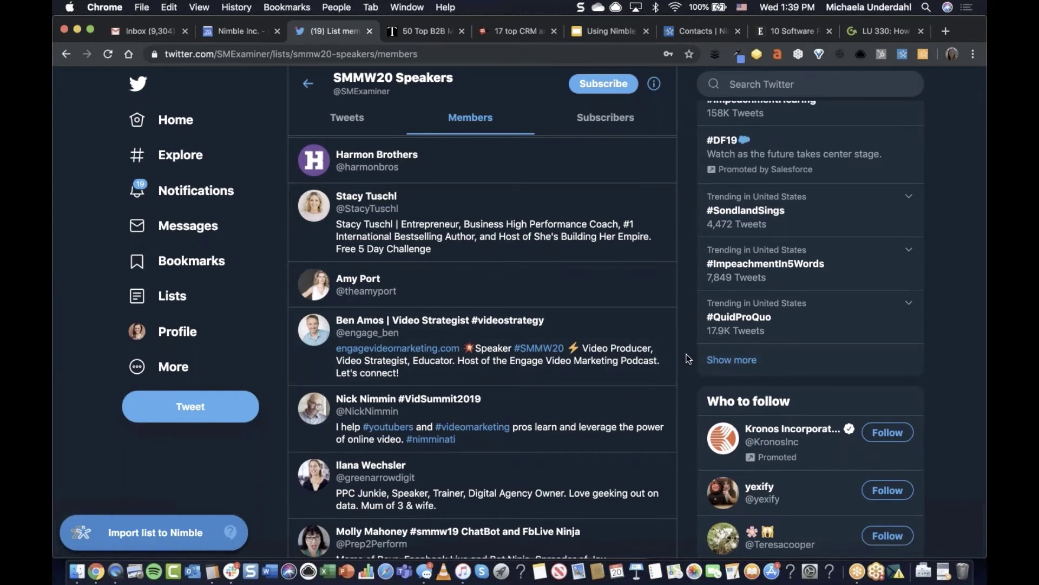
{"action": "scroll", "coordinate": [688, 359], "scroll_direction": "down", "scroll_amount": 1}
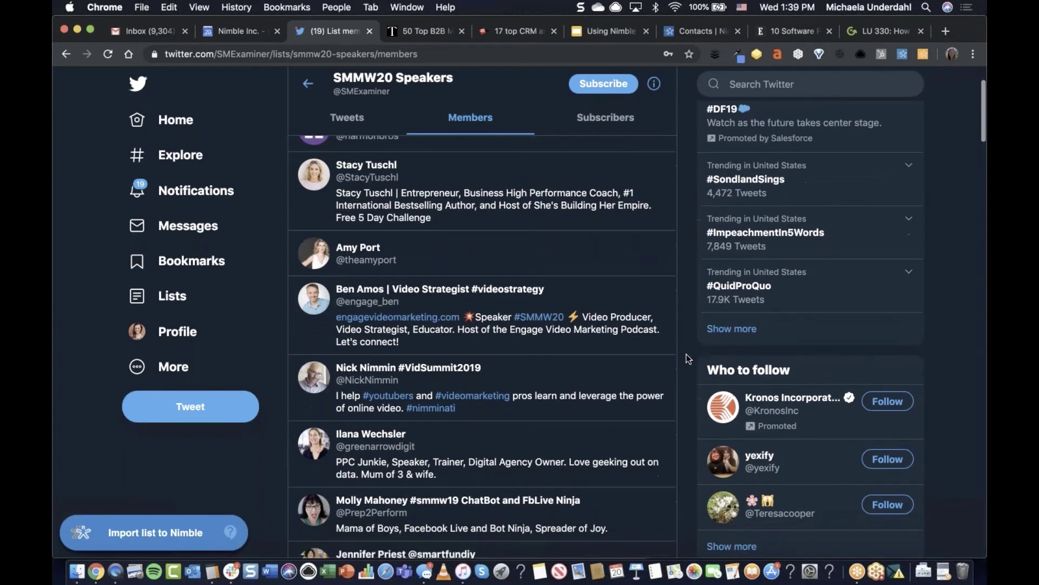
{"action": "scroll", "coordinate": [688, 359], "scroll_direction": "up", "scroll_amount": 4}
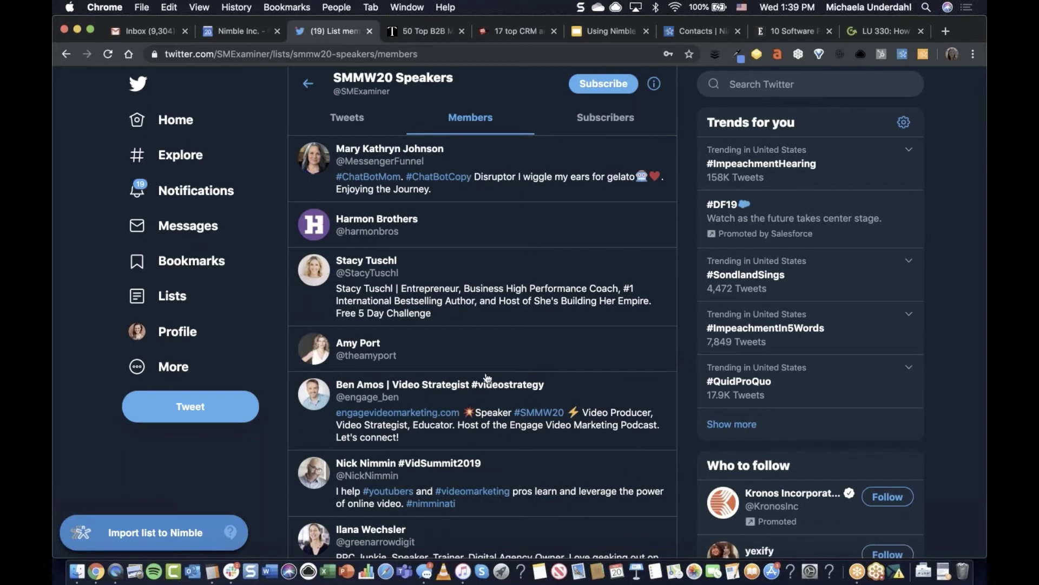
Import the Twitter list to Nimble, shortening its import label to "SMMW20 Speakers".
{"action": "left_click", "coordinate": [180, 539]}
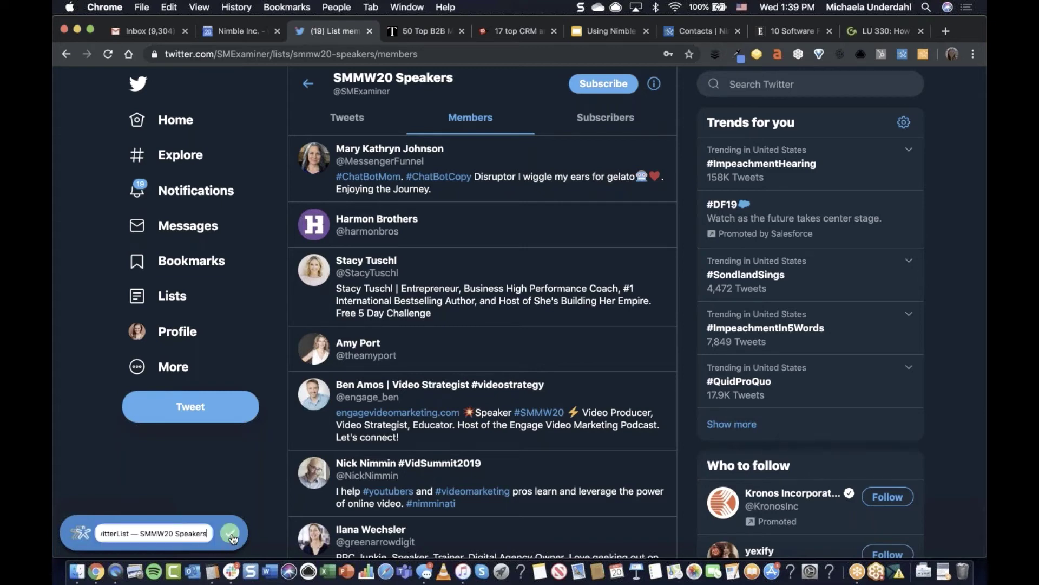
{"action": "triple_click", "coordinate": [134, 533]}
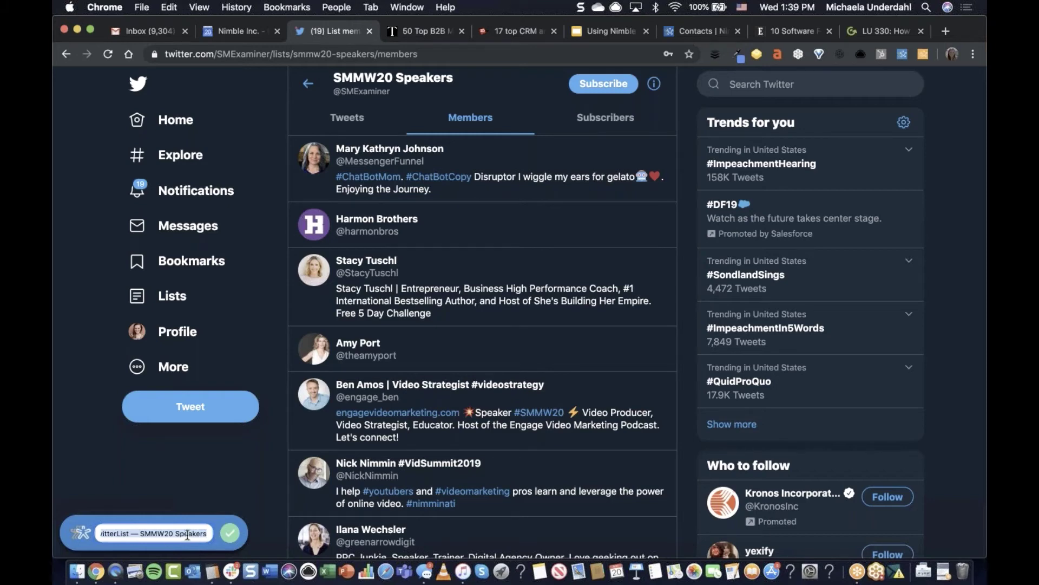
{"action": "left_click_drag", "start_coordinate": [140, 533], "coordinate": [205, 534]}
{"action": "key", "text": "shift+Home"}
{"action": "key", "text": "BackSpace"}
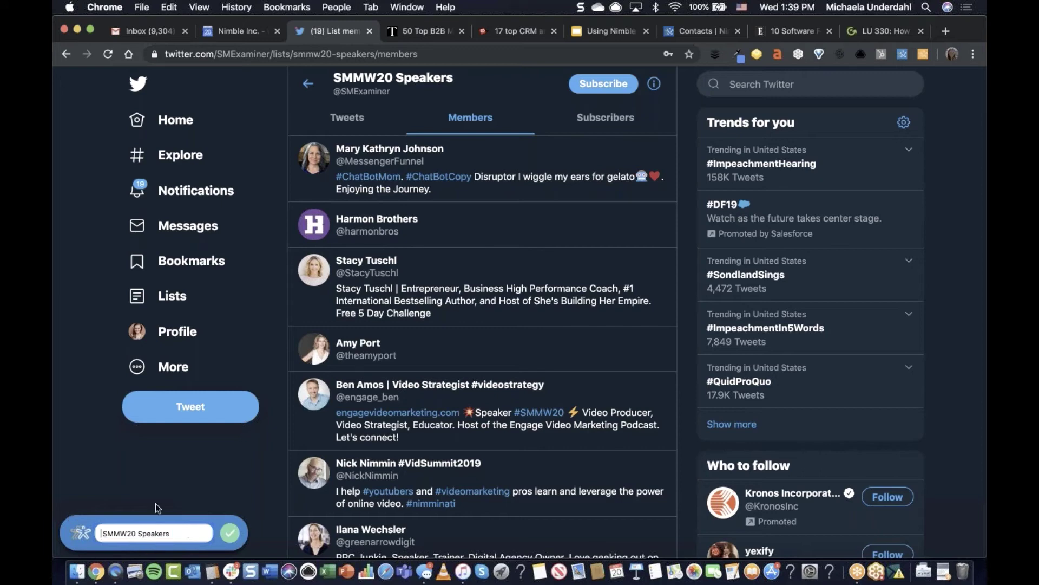
{"action": "left_click", "coordinate": [230, 538]}
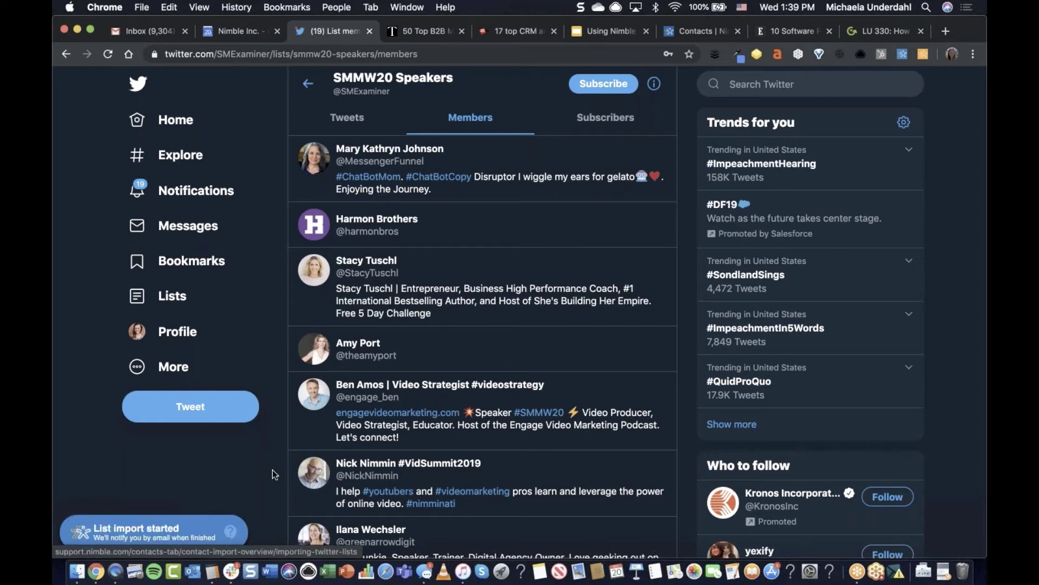
Look up the first, fifth and sixth members of the SMMW20 Speakers list in the Nimble sidebar.
{"action": "left_click", "coordinate": [922, 54]}
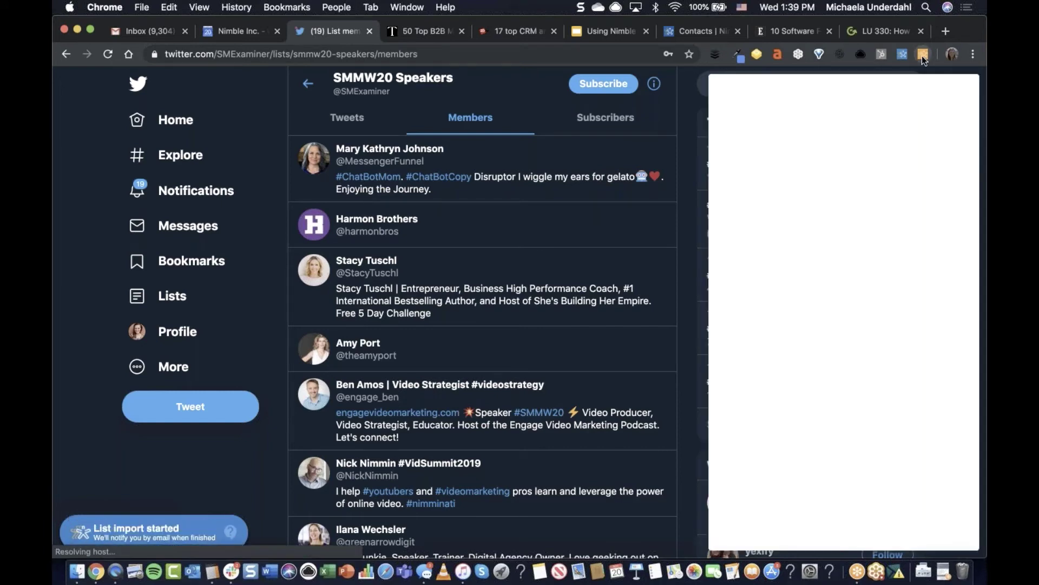
{"action": "mouse_move", "coordinate": [438, 153]}
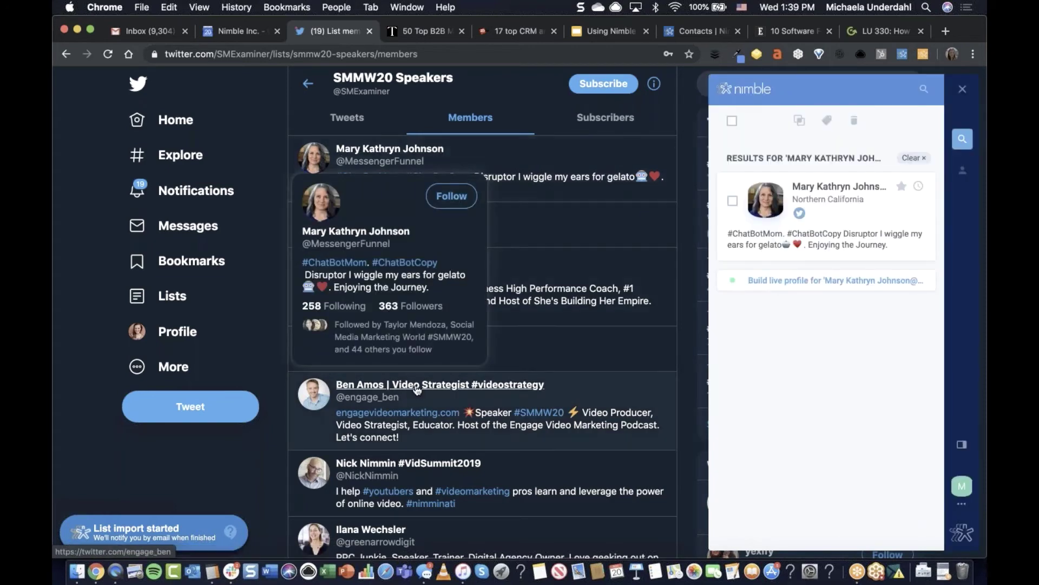
{"action": "mouse_move", "coordinate": [417, 390]}
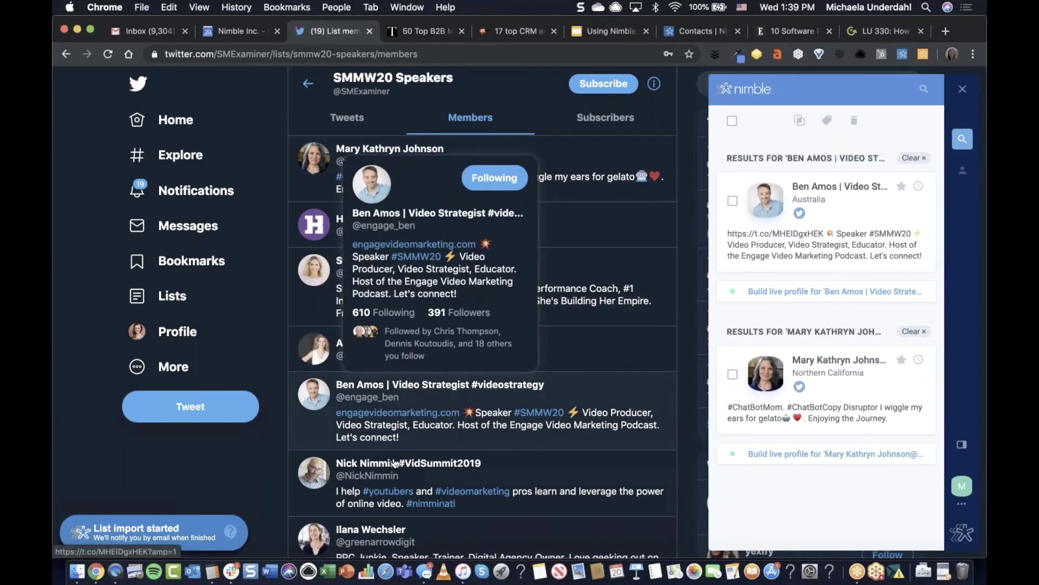
{"action": "mouse_move", "coordinate": [394, 463]}
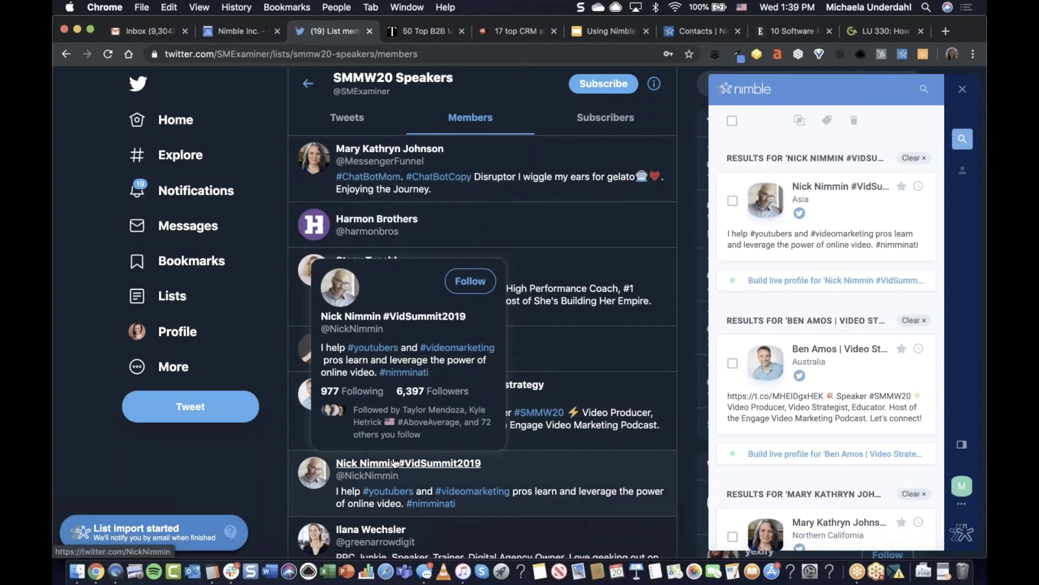
Select all contacts found in the Nimble sidebar and tag them with the existing "SMMW20 Speakers" tag.
{"action": "left_click", "coordinate": [732, 120]}
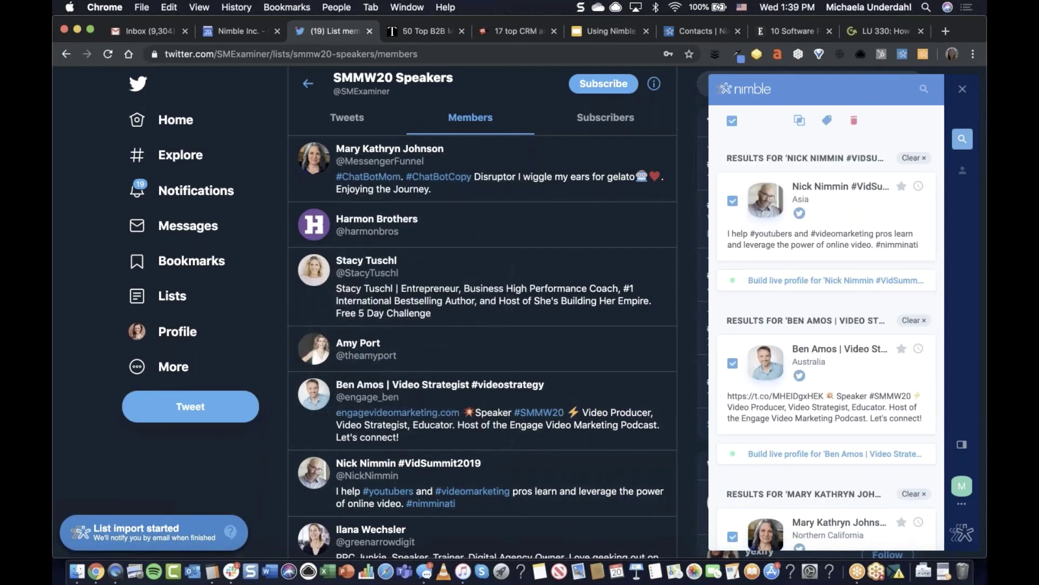
{"action": "left_click", "coordinate": [826, 121]}
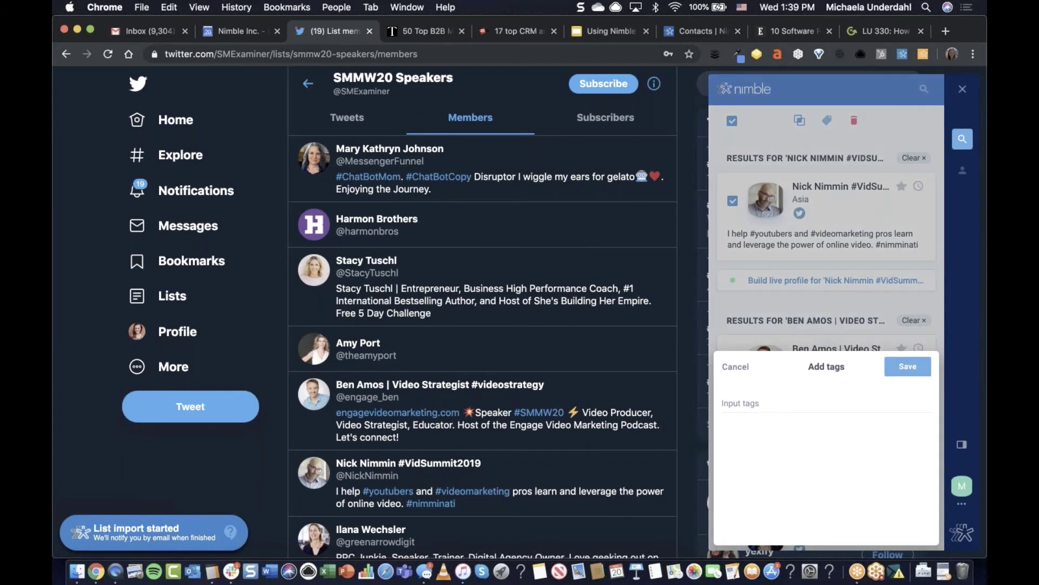
{"action": "left_click", "coordinate": [785, 401]}
{"action": "type", "text": "SMM"}
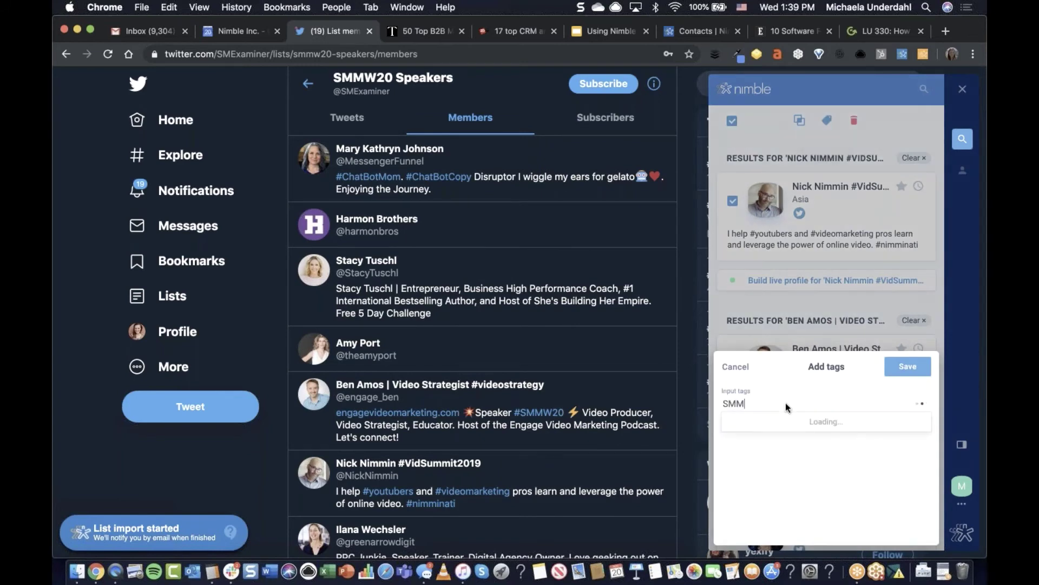
{"action": "type", "text": "W@0"}
{"action": "key", "text": "BackSpace"}
{"action": "key", "text": "BackSpace"}
{"action": "type", "text": "20 Sp"}
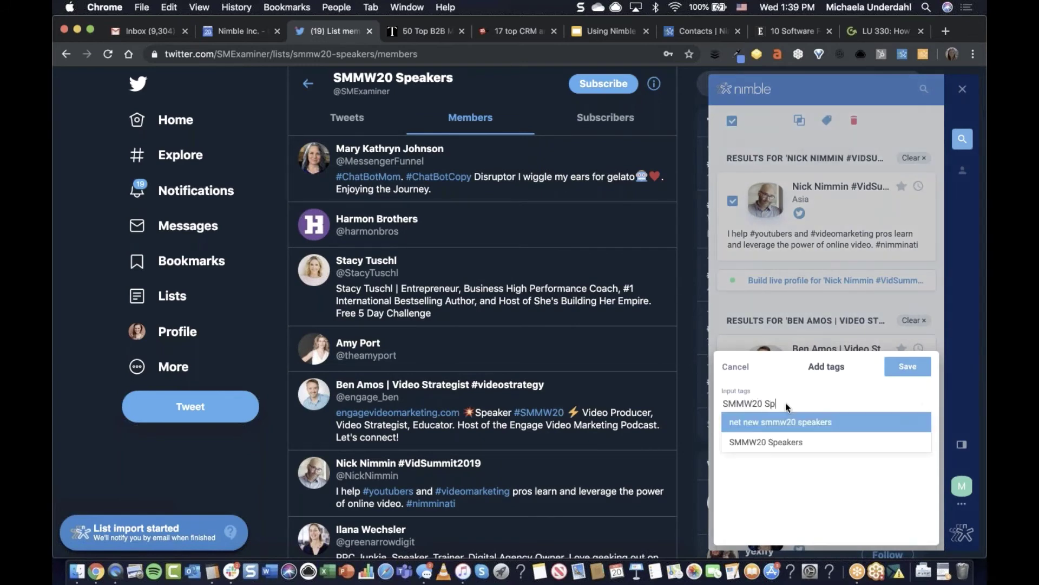
{"action": "left_click", "coordinate": [828, 443]}
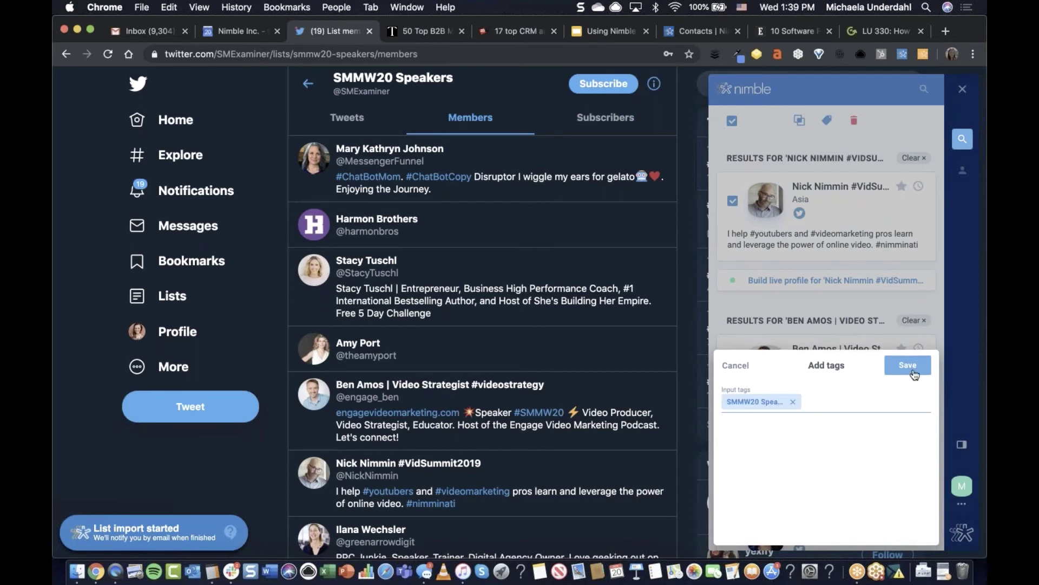
{"action": "left_click", "coordinate": [912, 373]}
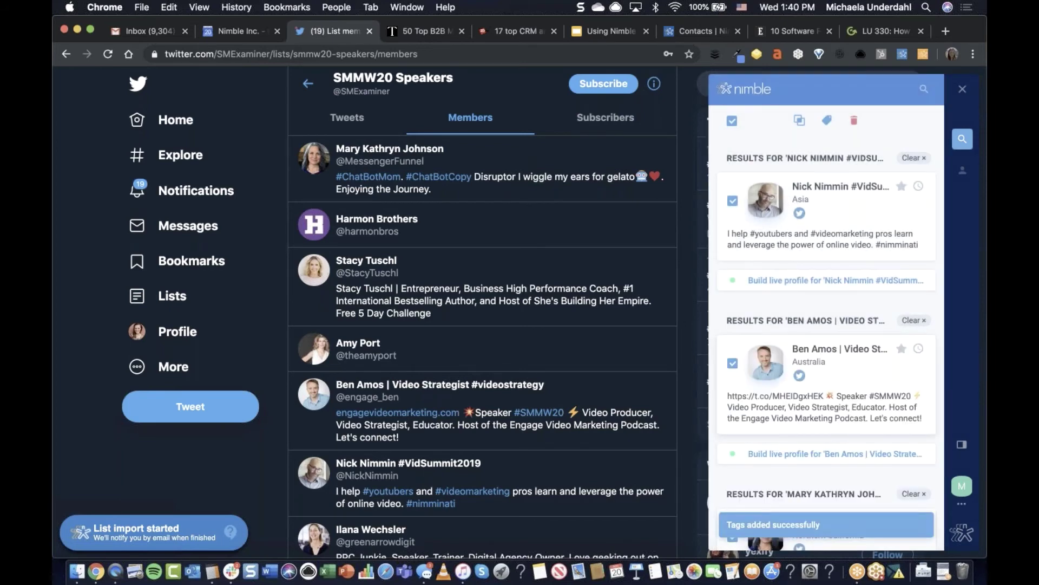
Close the Twitter list page and examine TopRank's "50 Top B2B Marketing Influencers" article, including its list of people and their Twitter handles.
{"action": "left_click", "coordinate": [369, 31]}
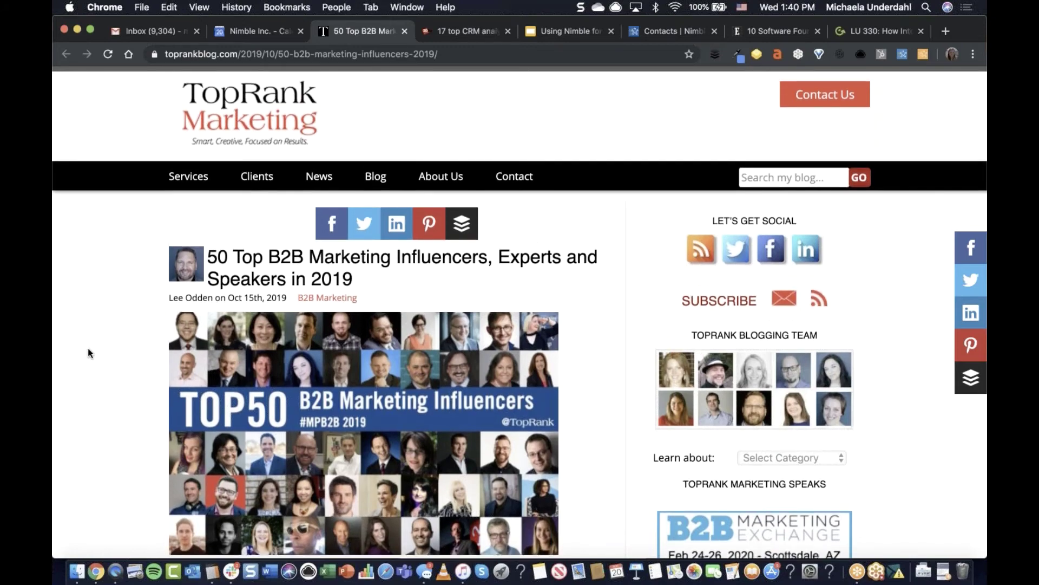
{"action": "scroll", "coordinate": [88, 351], "scroll_direction": "down", "scroll_amount": 3}
{"action": "scroll", "coordinate": [89, 352], "scroll_direction": "down", "scroll_amount": 15}
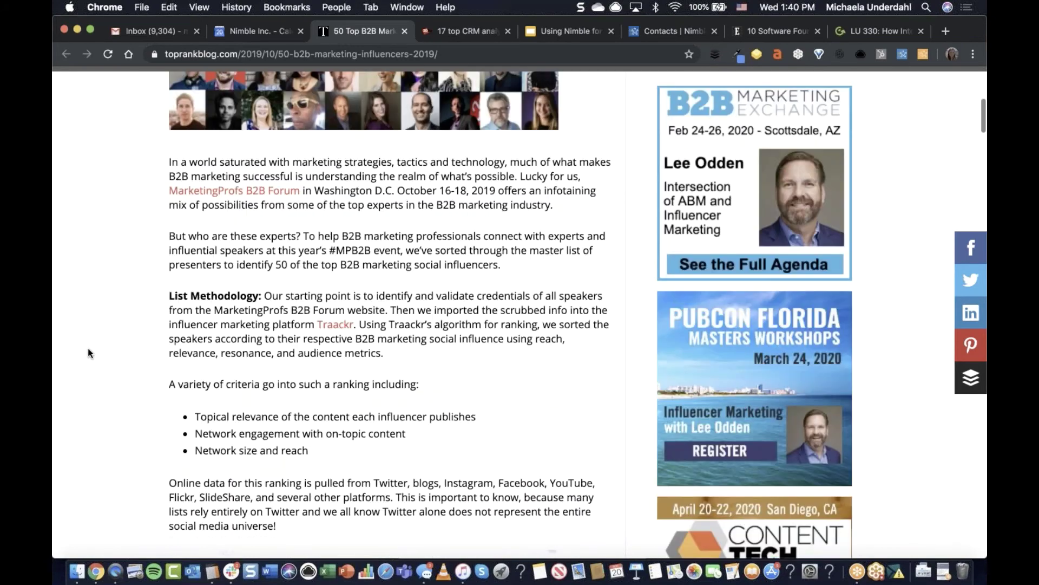
{"action": "scroll", "coordinate": [88, 351], "scroll_direction": "down", "scroll_amount": 10}
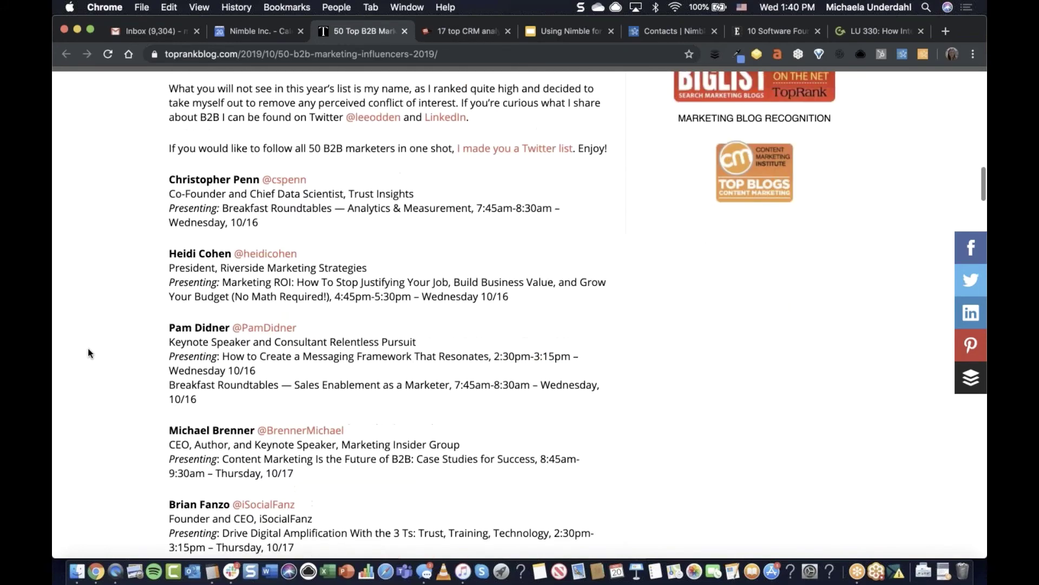
{"action": "scroll", "coordinate": [88, 350], "scroll_direction": "up", "scroll_amount": 1}
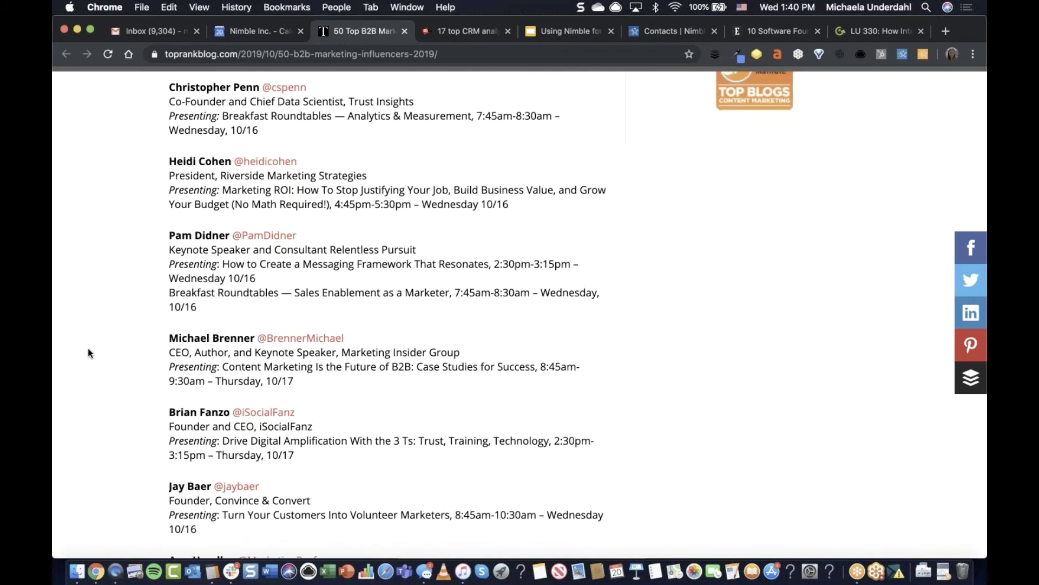
{"action": "scroll", "coordinate": [574, 216], "scroll_direction": "up", "scroll_amount": 12}
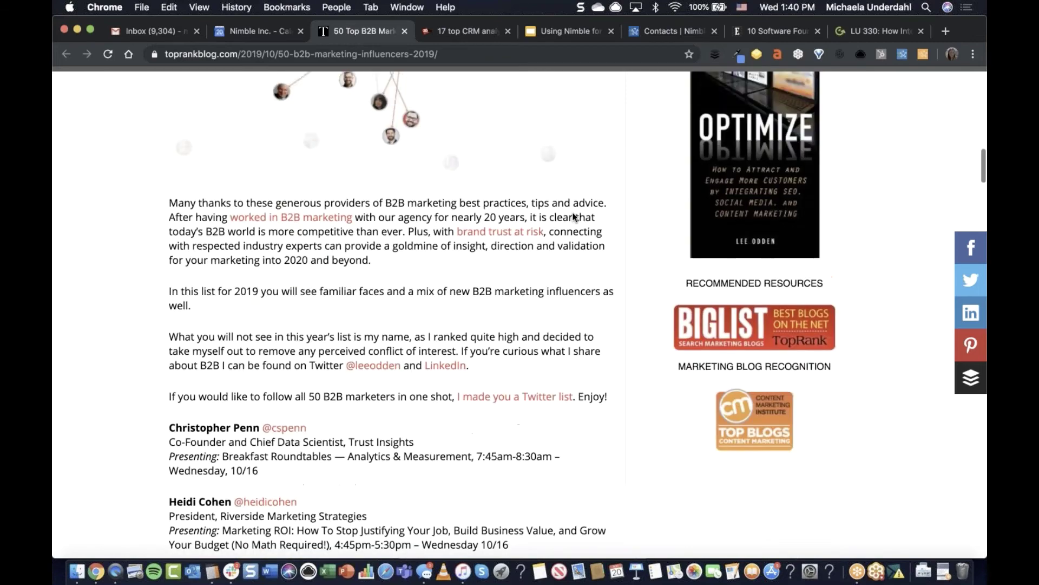
{"action": "scroll", "coordinate": [212, 112], "scroll_direction": "up", "scroll_amount": 10}
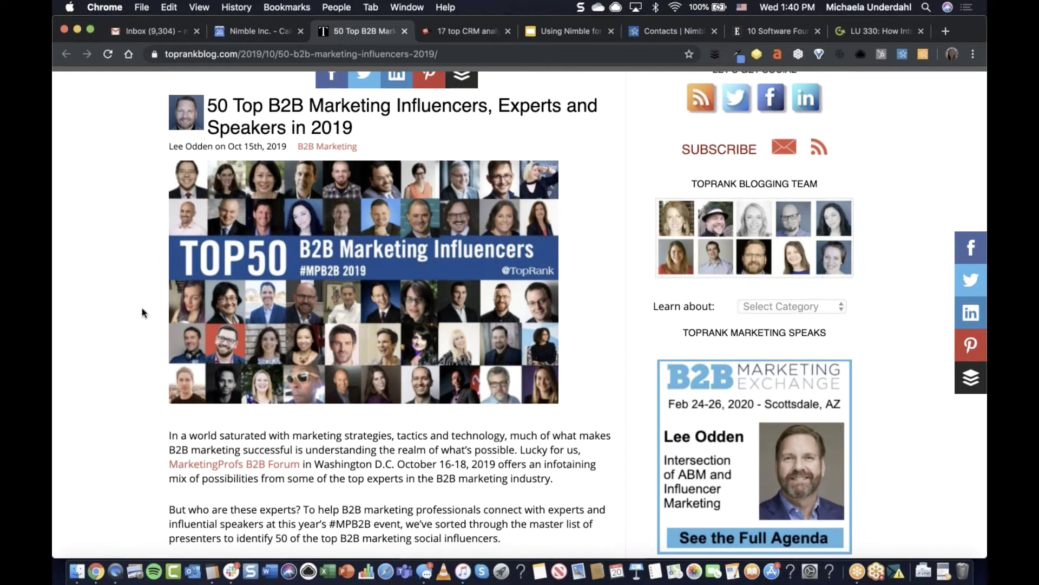
{"action": "scroll", "coordinate": [142, 312], "scroll_direction": "down", "scroll_amount": 15}
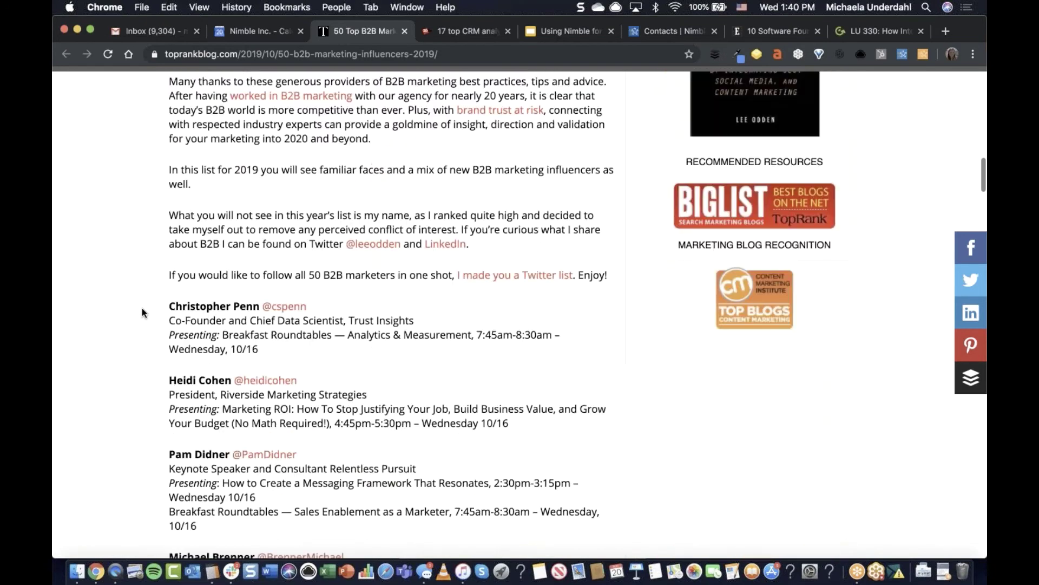
Look up the first three influencers listed in the TopRank article in the Nimble sidebar through their Twitter handles.
{"action": "left_click", "coordinate": [922, 56]}
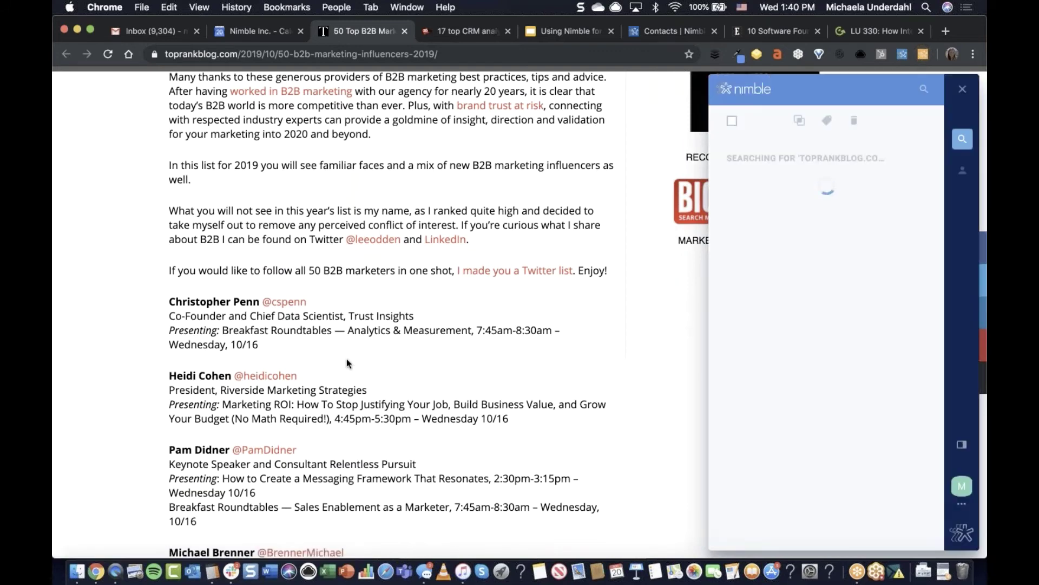
{"action": "mouse_move", "coordinate": [281, 305]}
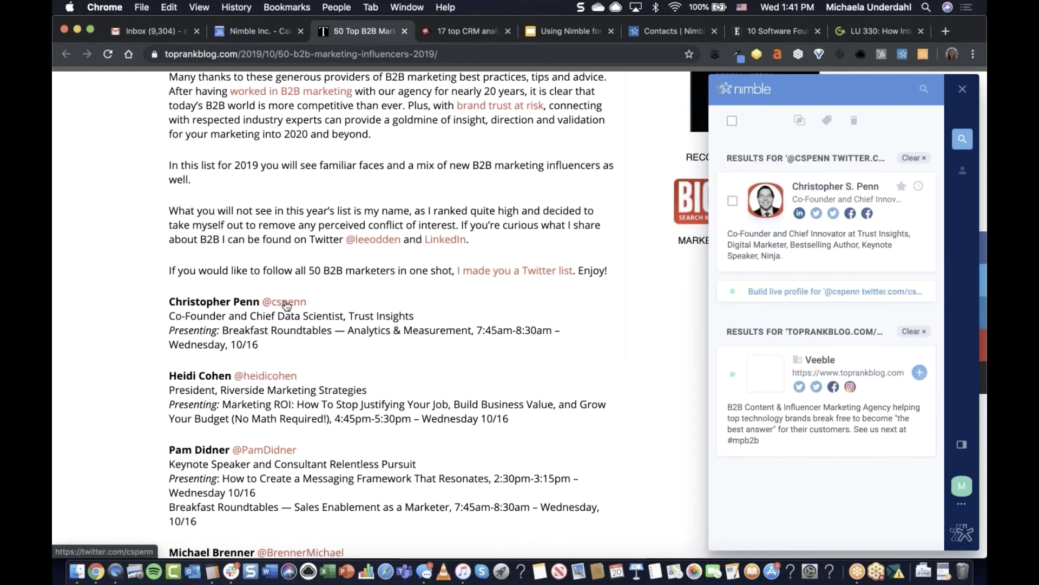
{"action": "mouse_move", "coordinate": [278, 378]}
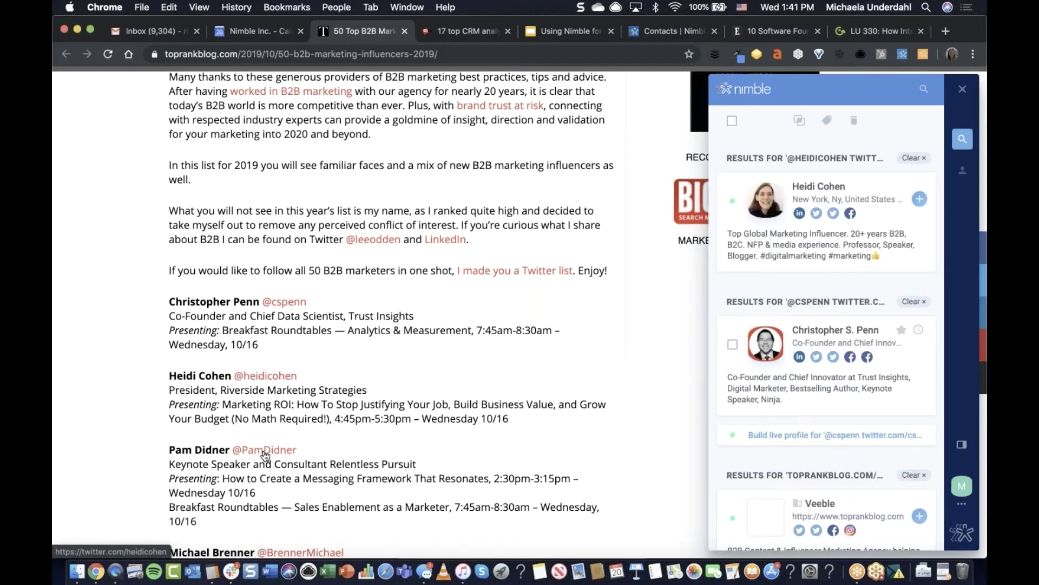
{"action": "mouse_move", "coordinate": [266, 455]}
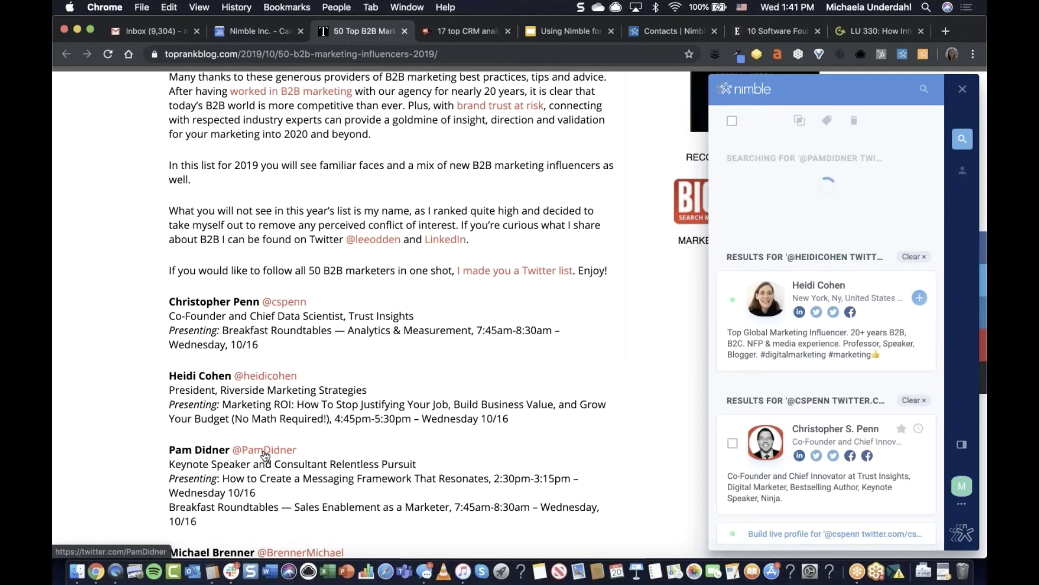
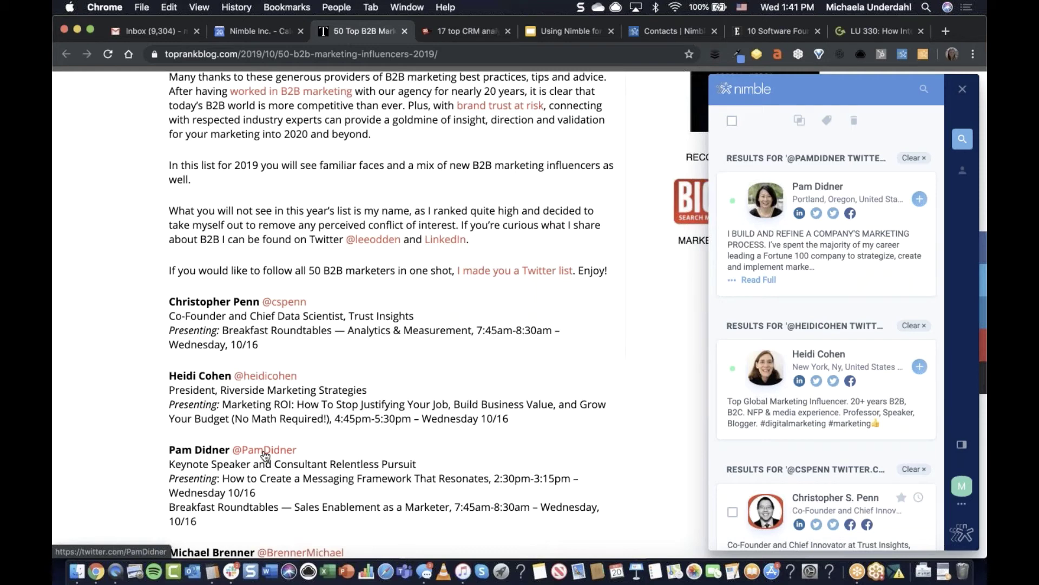
Select all selectable contacts in the Nimble results and tag them "b2b marketing influencers".
{"action": "left_click", "coordinate": [732, 121]}
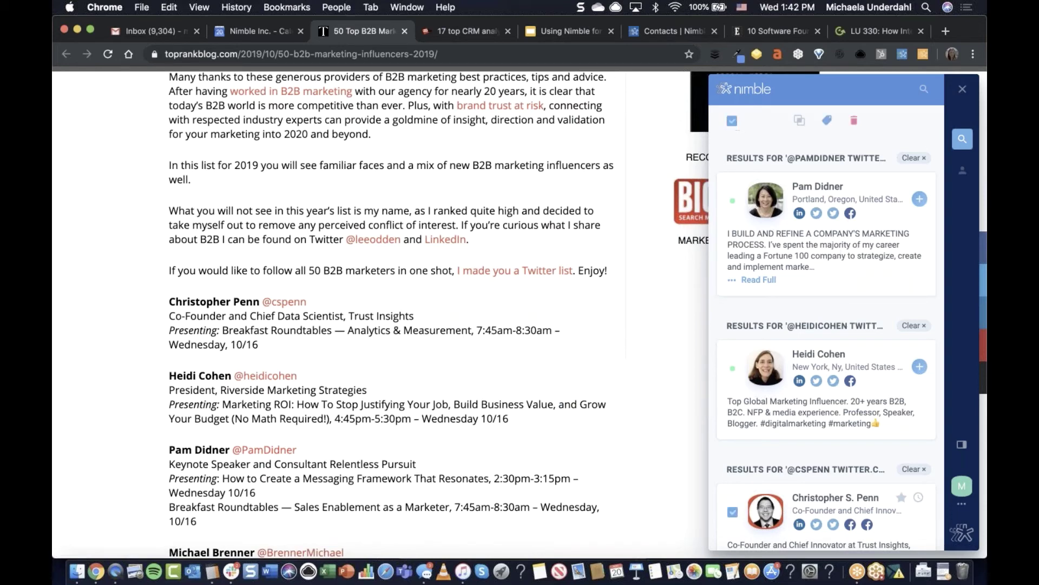
{"action": "left_click", "coordinate": [827, 121]}
{"action": "left_click", "coordinate": [781, 407]}
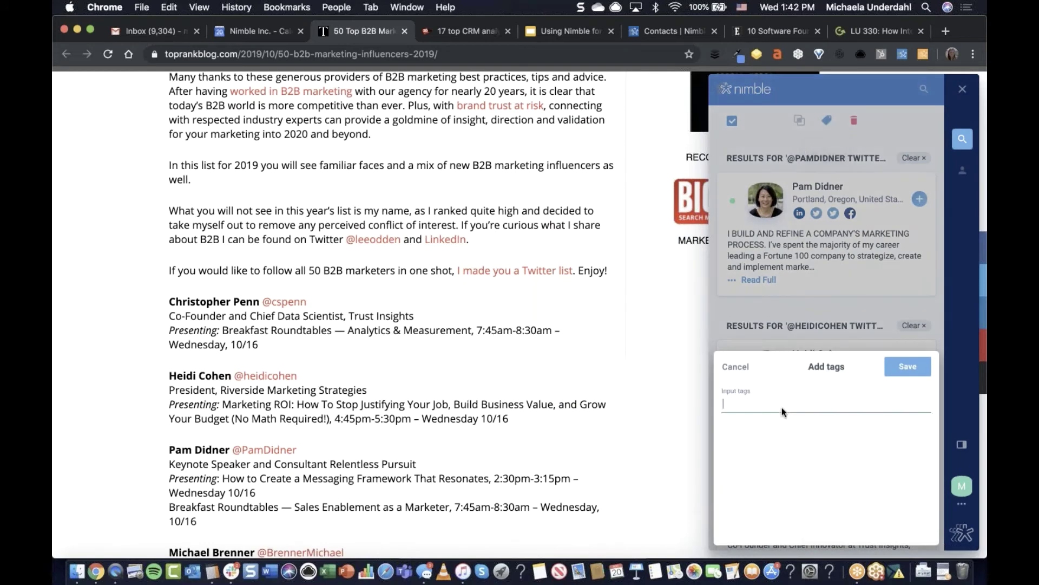
{"action": "type", "text": "b2b marketing in"}
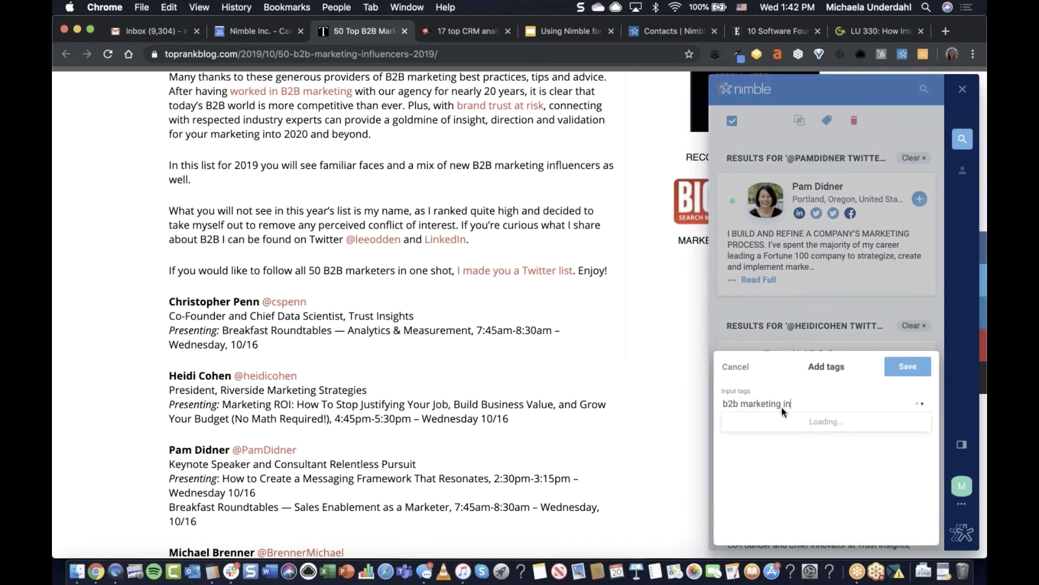
{"action": "type", "text": "fluencers"}
{"action": "key", "text": "Return"}
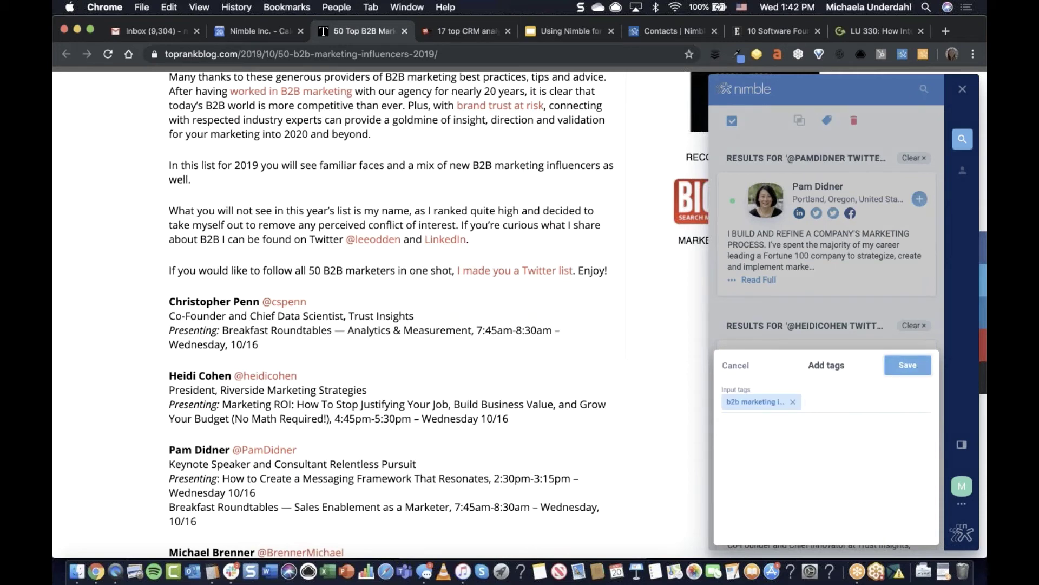
{"action": "key", "text": "Return"}
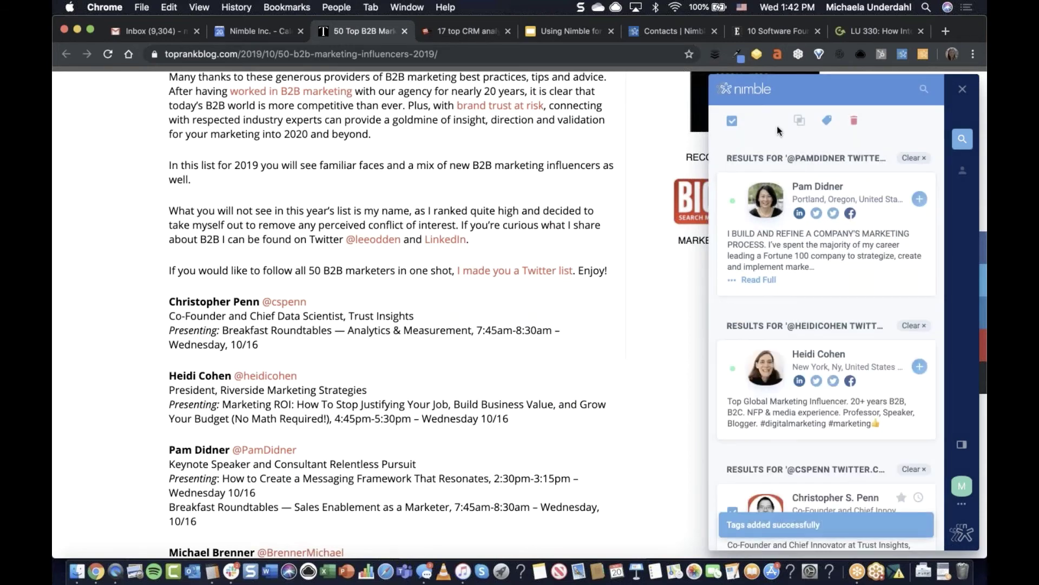
Close the TopRank article and examine ZDNet's "17 top CRM analysts" article, including its numbered list of analysts.
{"action": "left_click", "coordinate": [404, 32]}
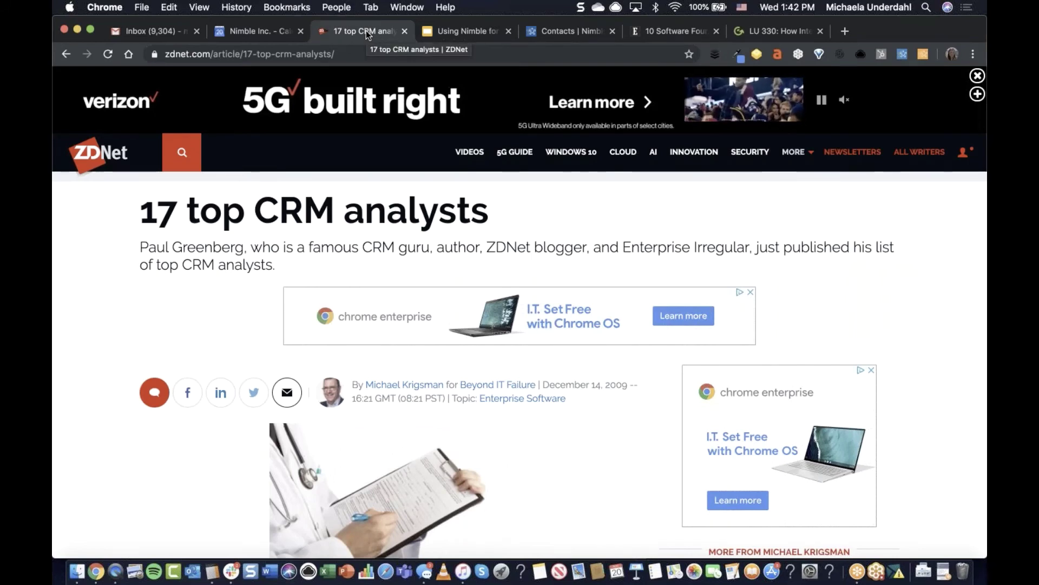
{"action": "scroll", "coordinate": [100, 339], "scroll_direction": "down", "scroll_amount": 2}
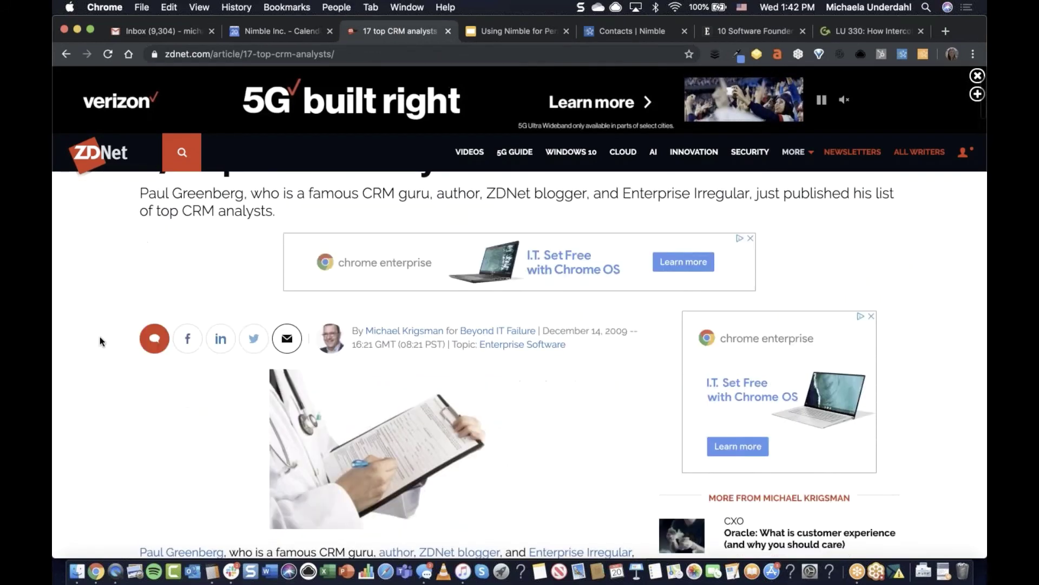
{"action": "scroll", "coordinate": [100, 338], "scroll_direction": "down", "scroll_amount": 10}
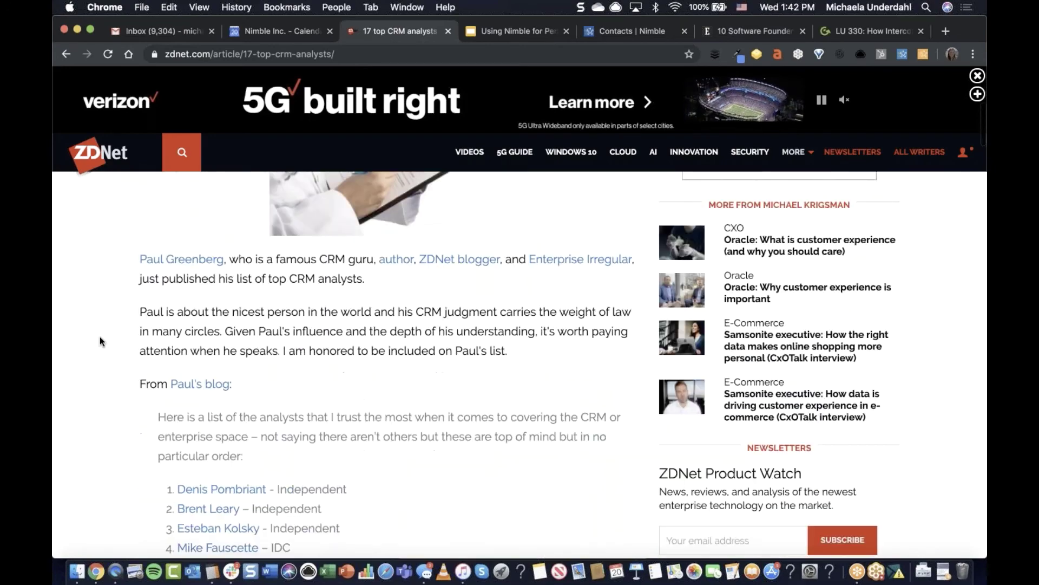
{"action": "scroll", "coordinate": [99, 339], "scroll_direction": "down", "scroll_amount": 8}
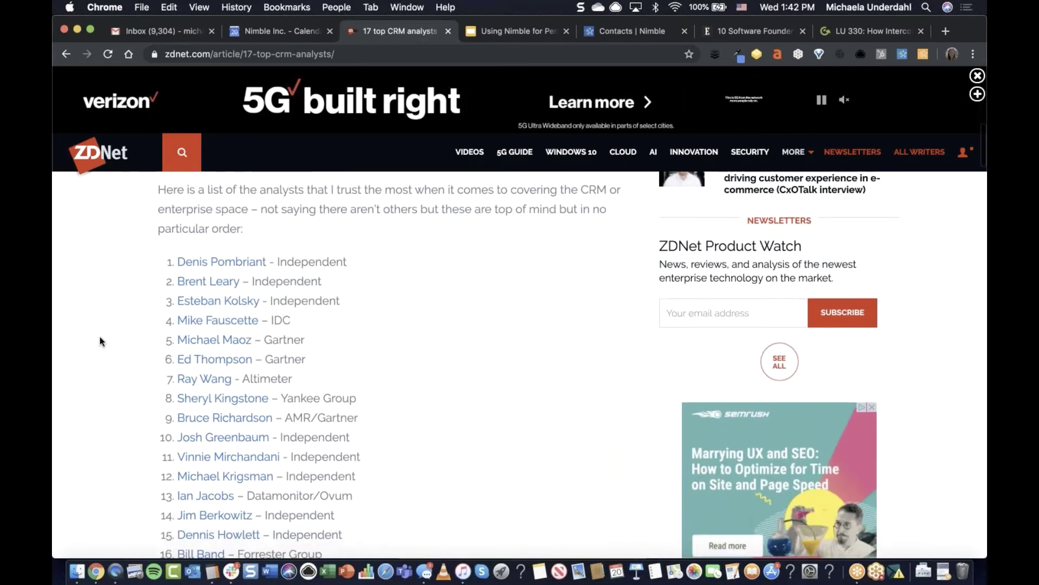
{"action": "scroll", "coordinate": [99, 338], "scroll_direction": "up", "scroll_amount": 6}
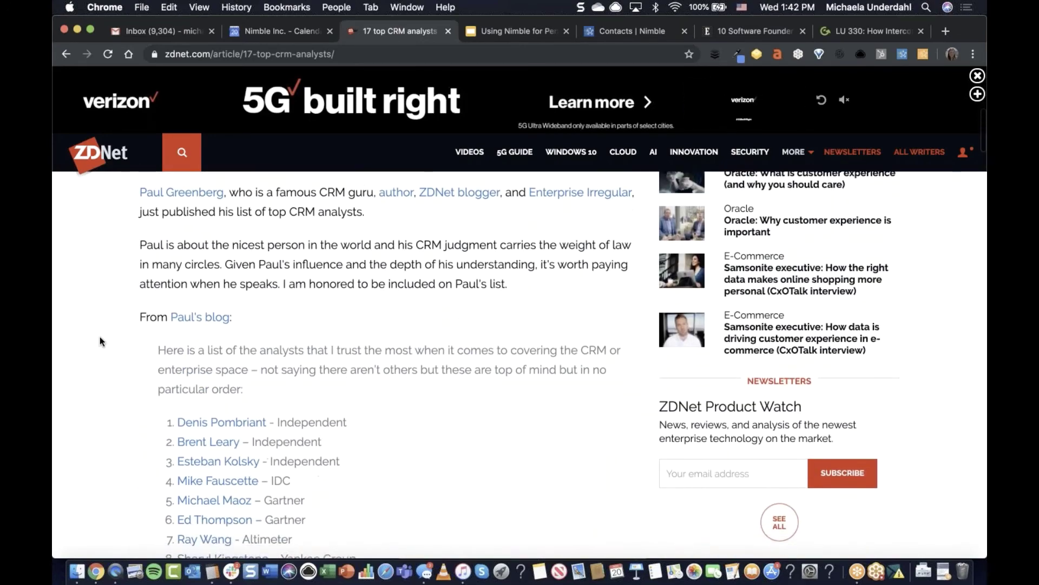
{"action": "scroll", "coordinate": [105, 326], "scroll_direction": "down", "scroll_amount": 1}
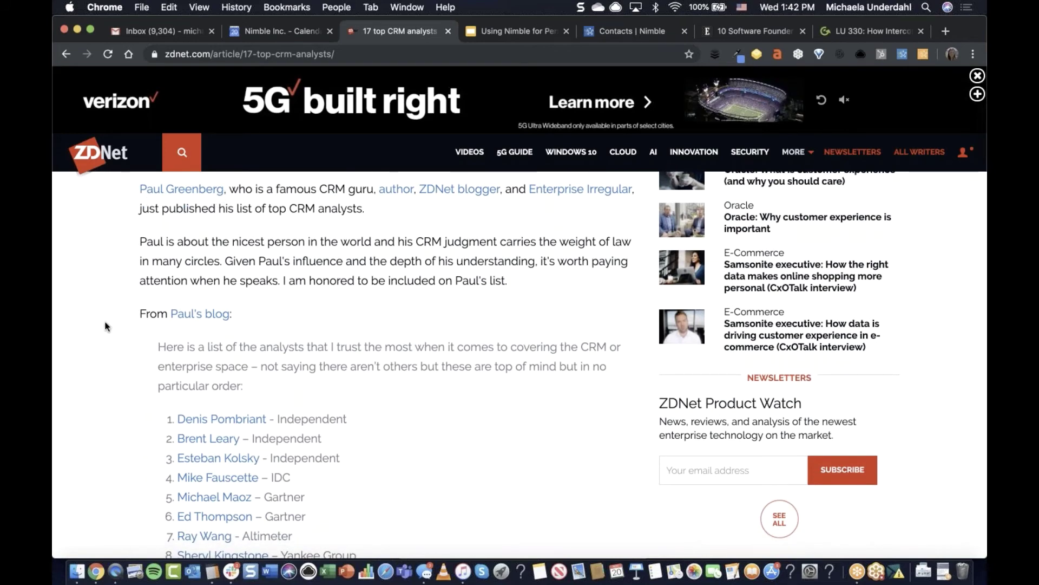
{"action": "scroll", "coordinate": [105, 327], "scroll_direction": "down", "scroll_amount": 2}
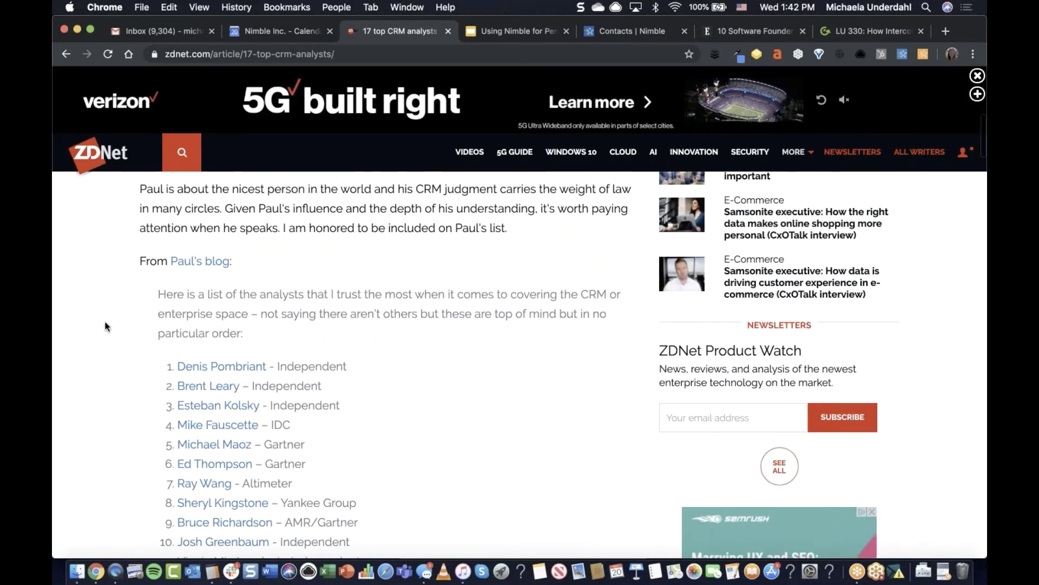
{"action": "scroll", "coordinate": [105, 327], "scroll_direction": "down", "scroll_amount": 6}
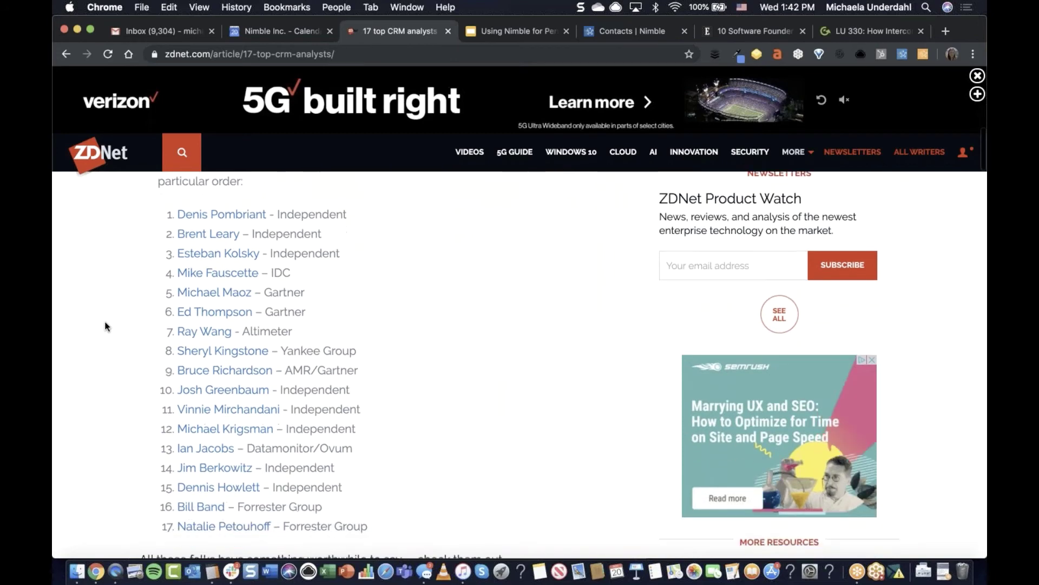
Look up the first four analysts listed in the ZDNet article in the Nimble sidebar and close the article.
{"action": "left_click", "coordinate": [920, 57]}
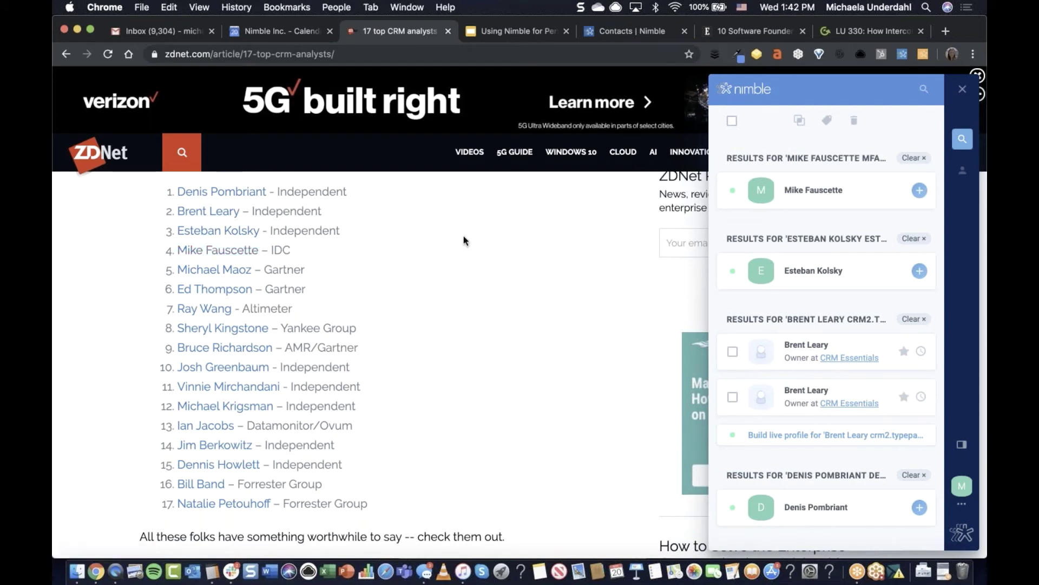
{"action": "left_click", "coordinate": [445, 33]}
Examine Entrepreneur's "10 Software Founders Share the 5 Things You Need to Know Before You Start a SaaS" article, including its author details.
{"action": "left_click", "coordinate": [618, 30]}
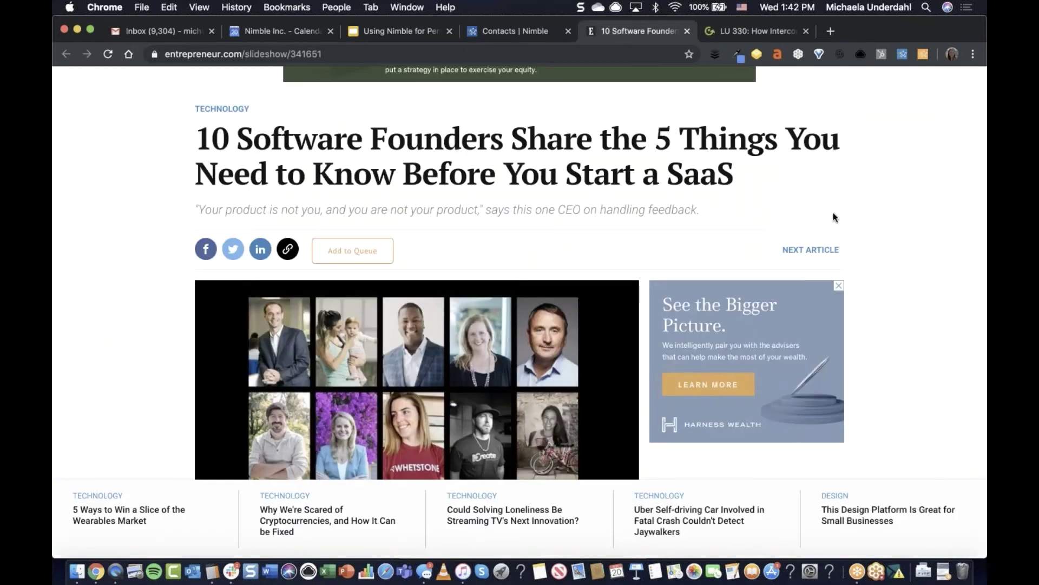
{"action": "scroll", "coordinate": [905, 211], "scroll_direction": "down", "scroll_amount": 1}
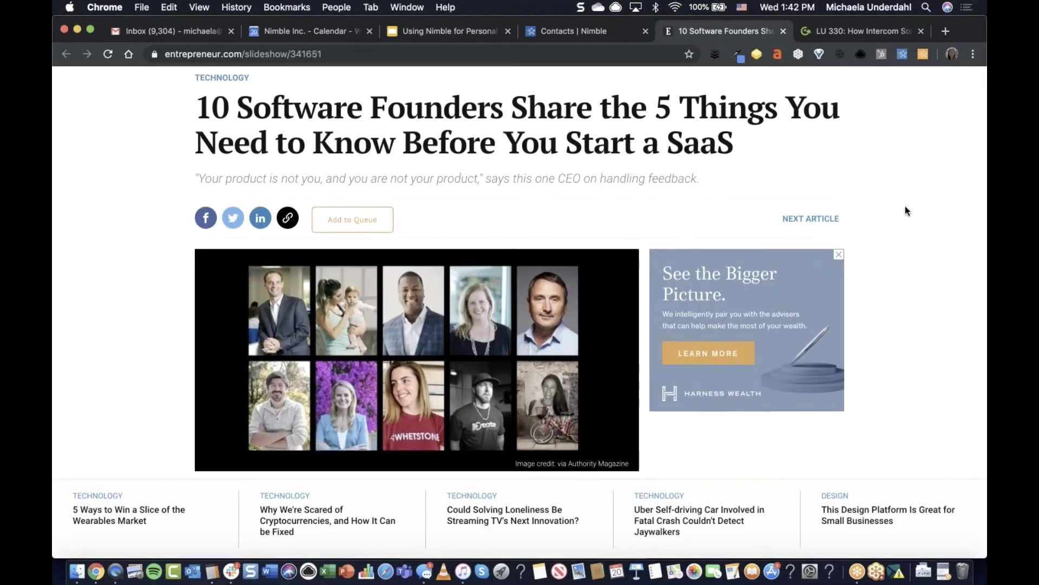
{"action": "scroll", "coordinate": [905, 206], "scroll_direction": "down", "scroll_amount": 2}
{"action": "scroll", "coordinate": [905, 207], "scroll_direction": "up", "scroll_amount": 1}
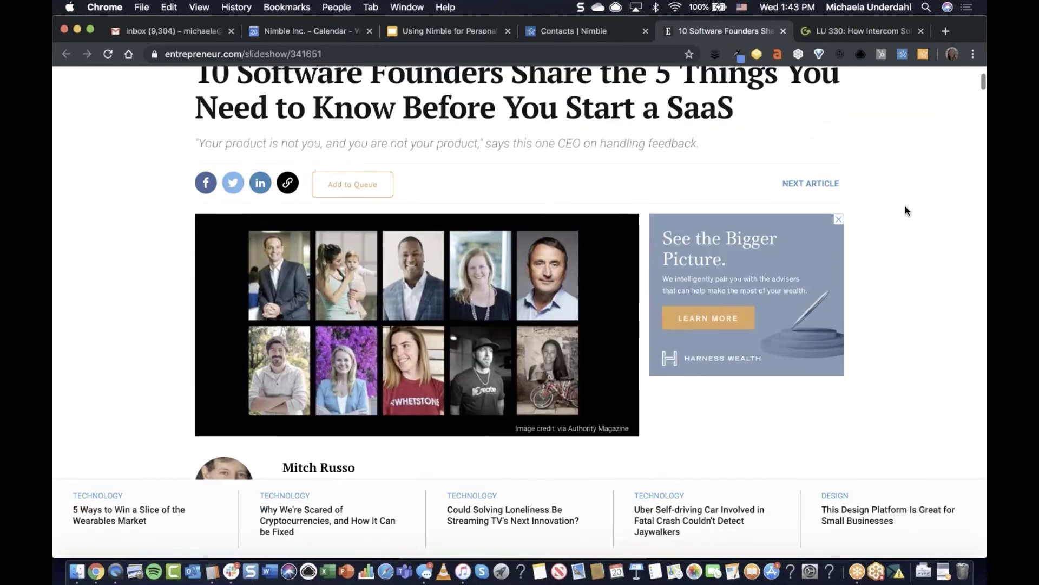
{"action": "scroll", "coordinate": [905, 207], "scroll_direction": "up", "scroll_amount": 1}
{"action": "scroll", "coordinate": [906, 210], "scroll_direction": "down", "scroll_amount": 3}
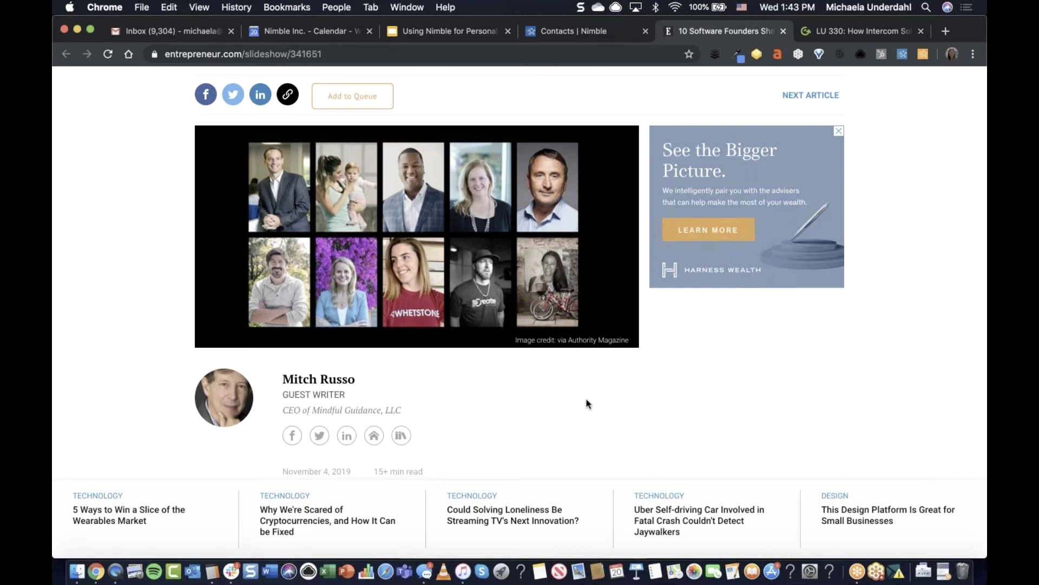
{"action": "scroll", "coordinate": [588, 403], "scroll_direction": "up", "scroll_amount": 2}
{"action": "scroll", "coordinate": [588, 403], "scroll_direction": "up", "scroll_amount": 1}
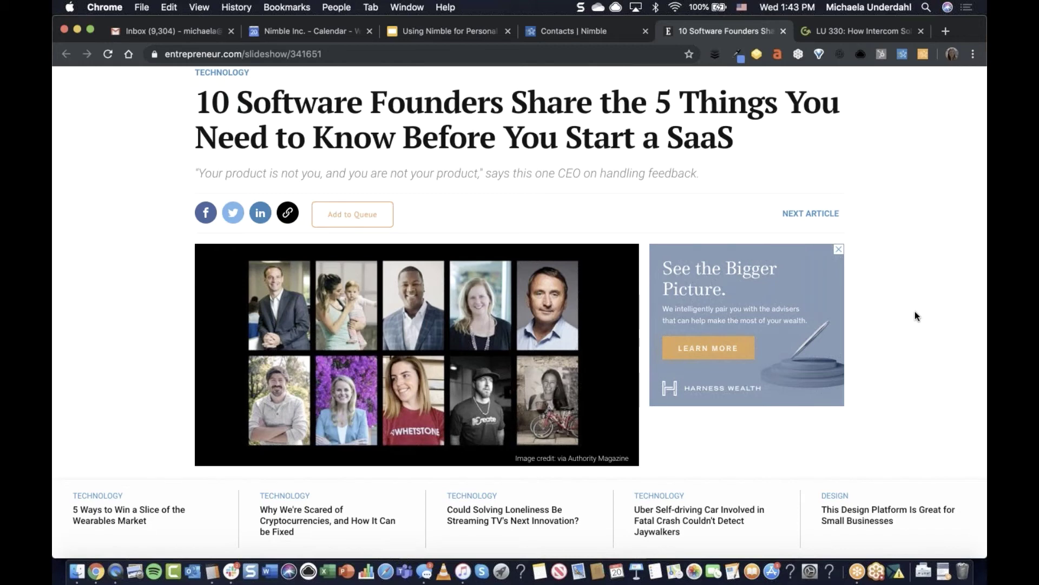
{"action": "scroll", "coordinate": [916, 311], "scroll_direction": "down", "scroll_amount": 3}
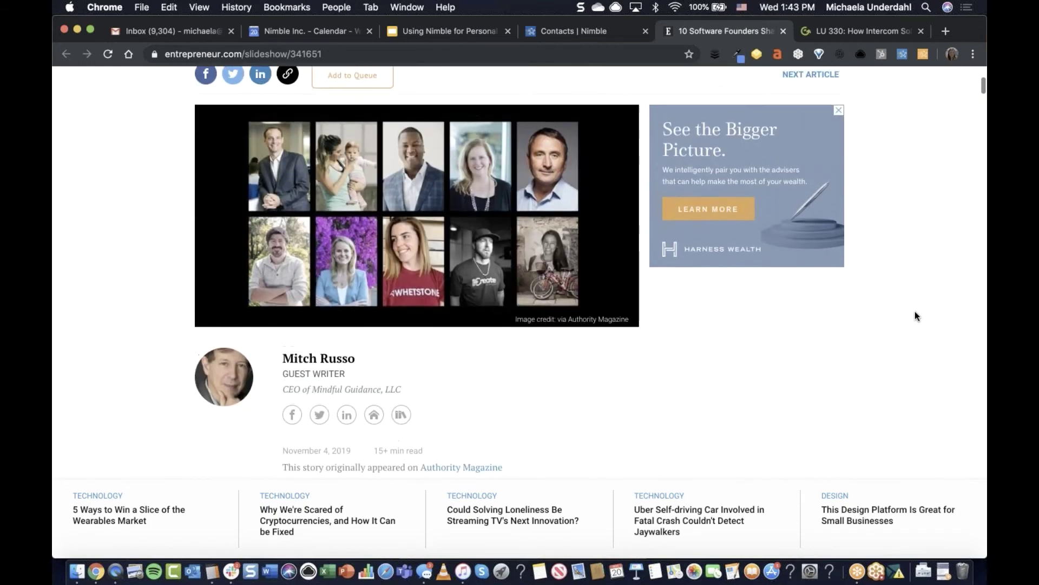
{"action": "scroll", "coordinate": [915, 315], "scroll_direction": "down", "scroll_amount": 1}
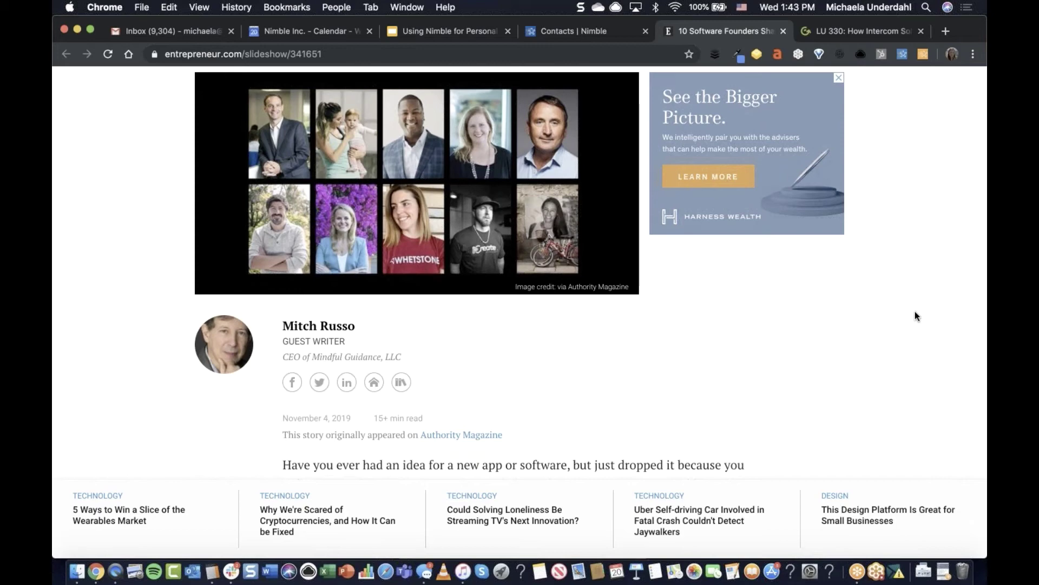
Clear the Entrepreneur Media result in the Nimble sidebar, look up the article's author and open the author's live profile.
{"action": "left_click", "coordinate": [924, 57]}
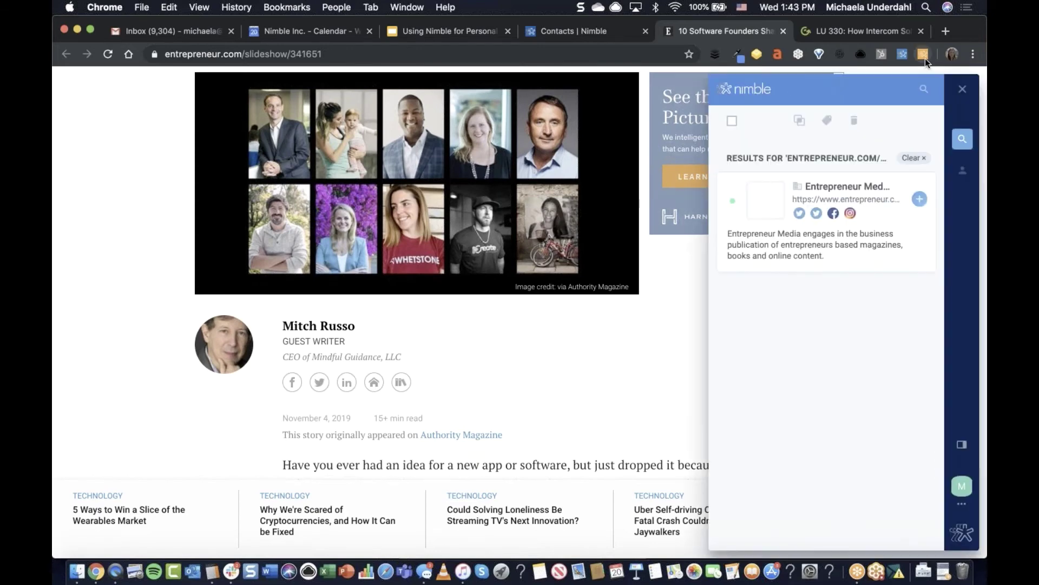
{"action": "left_click", "coordinate": [914, 157]}
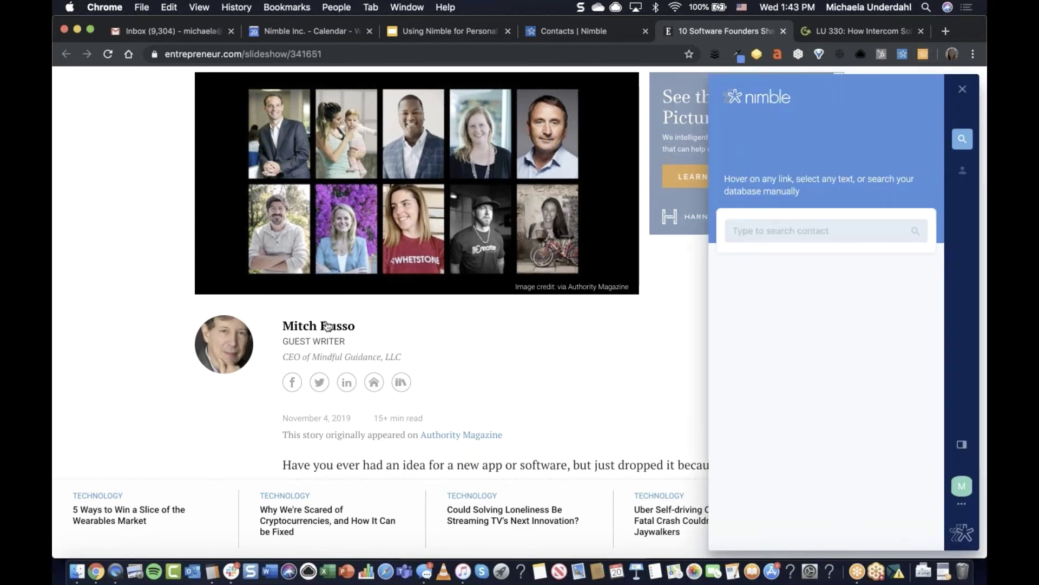
{"action": "mouse_move", "coordinate": [330, 328]}
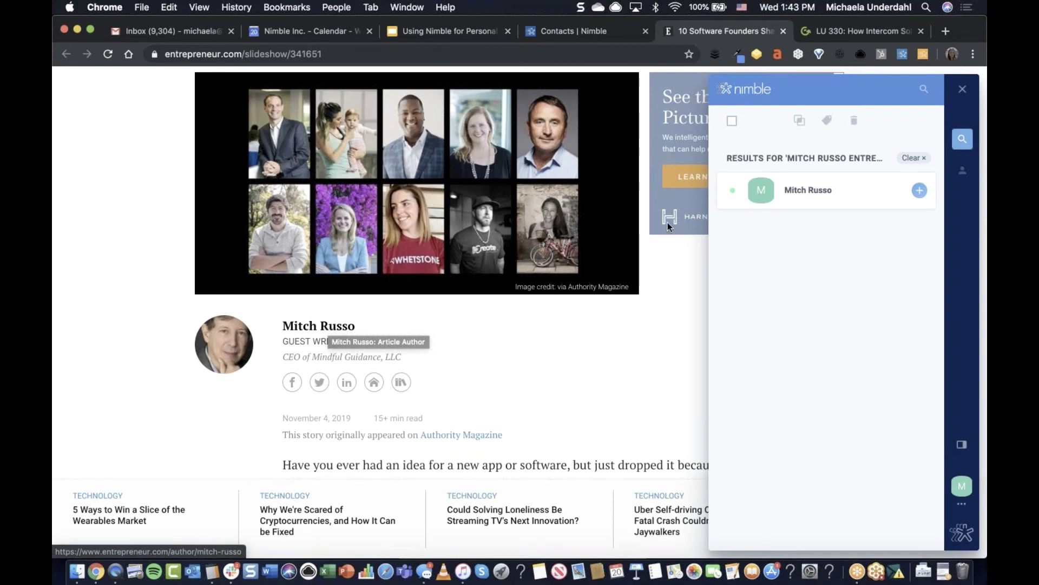
{"action": "left_click", "coordinate": [766, 205]}
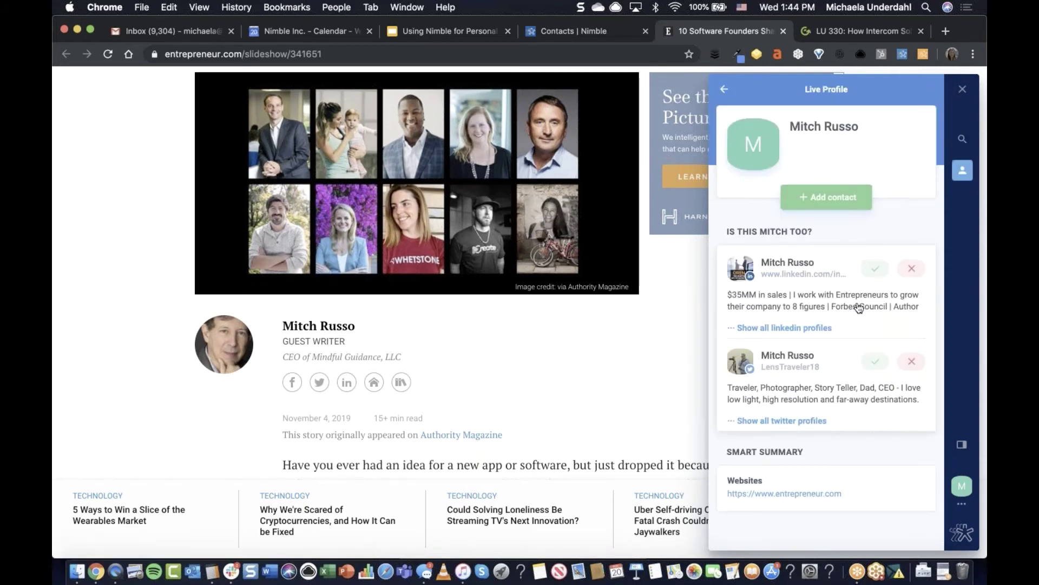
Accept the author's suggested LinkedIn profile, reject the first suggested Twitter profile, accept the second, and add the author as a contact.
{"action": "left_click", "coordinate": [875, 269]}
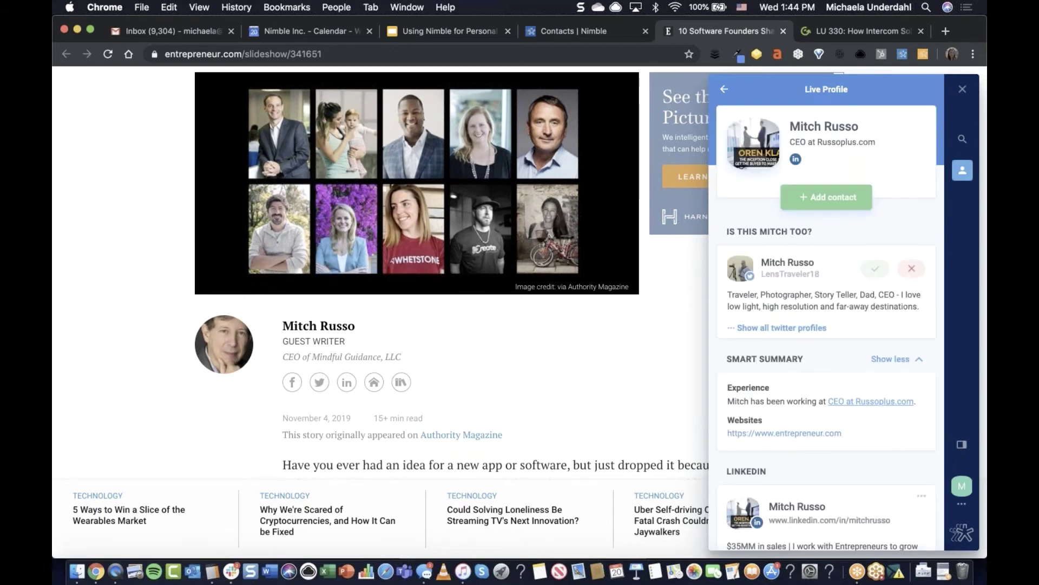
{"action": "left_click", "coordinate": [912, 269]}
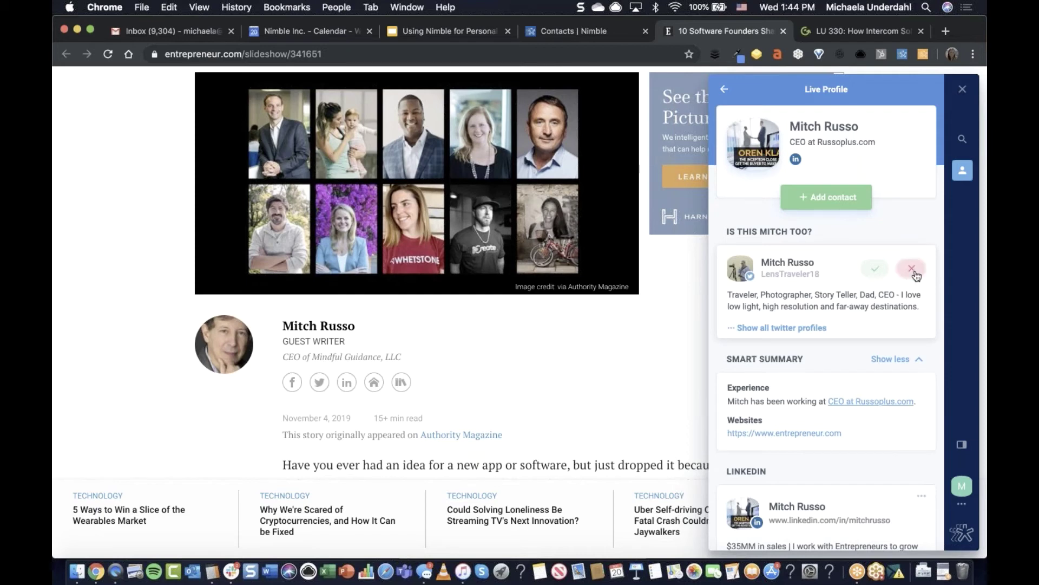
{"action": "left_click", "coordinate": [913, 269]}
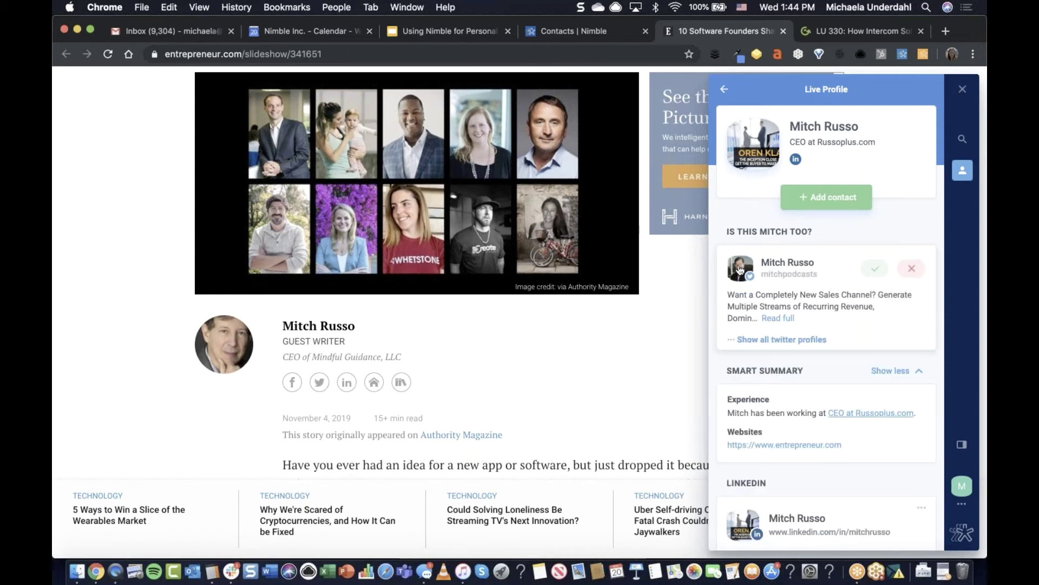
{"action": "left_click", "coordinate": [876, 268]}
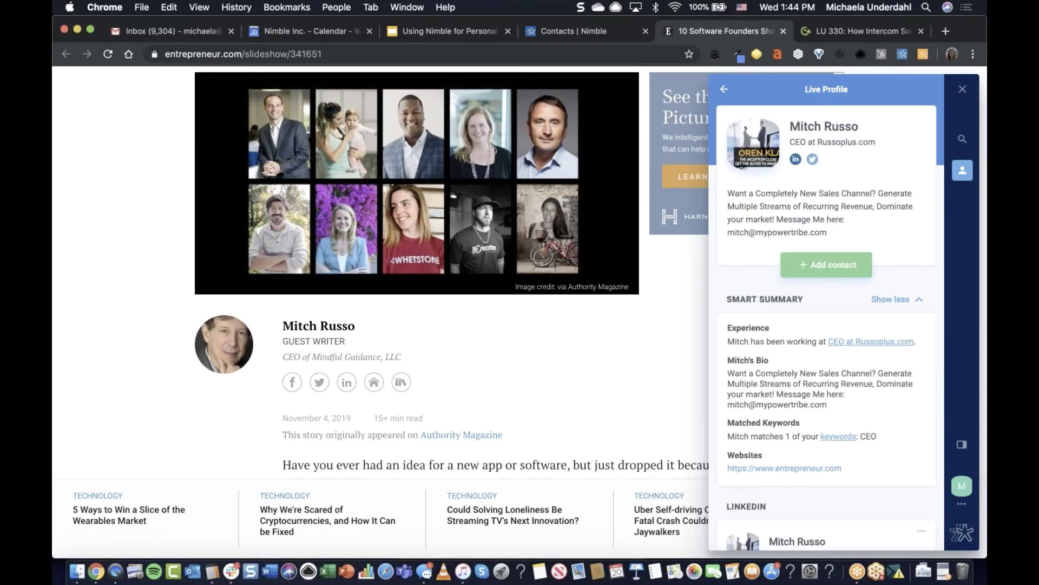
{"action": "left_click", "coordinate": [864, 266]}
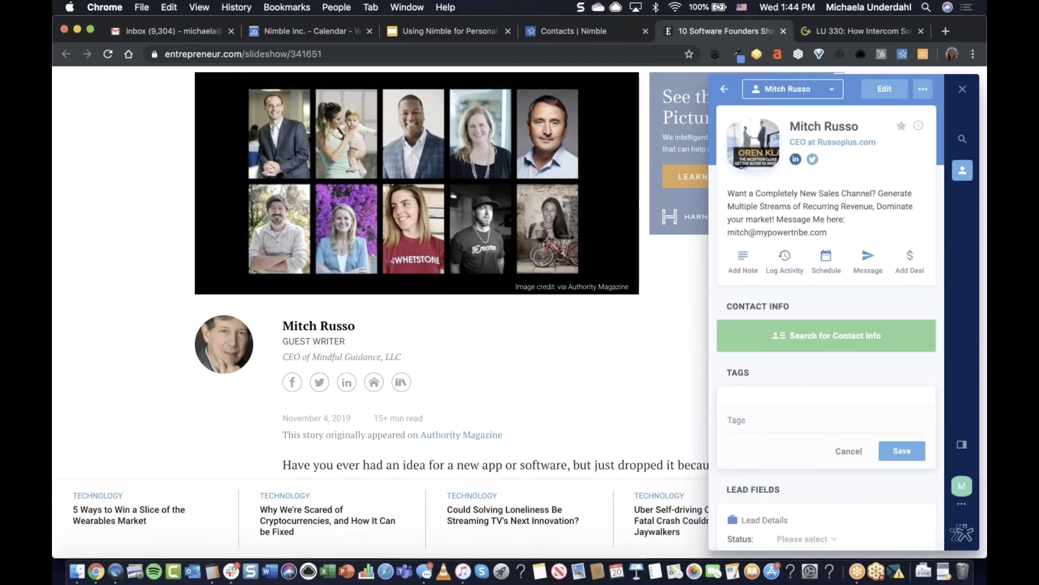
Tag the author's contact record with "press wrote about nimble" and the new tag "press about nimble 2019", and save the tags.
{"action": "left_click", "coordinate": [752, 425]}
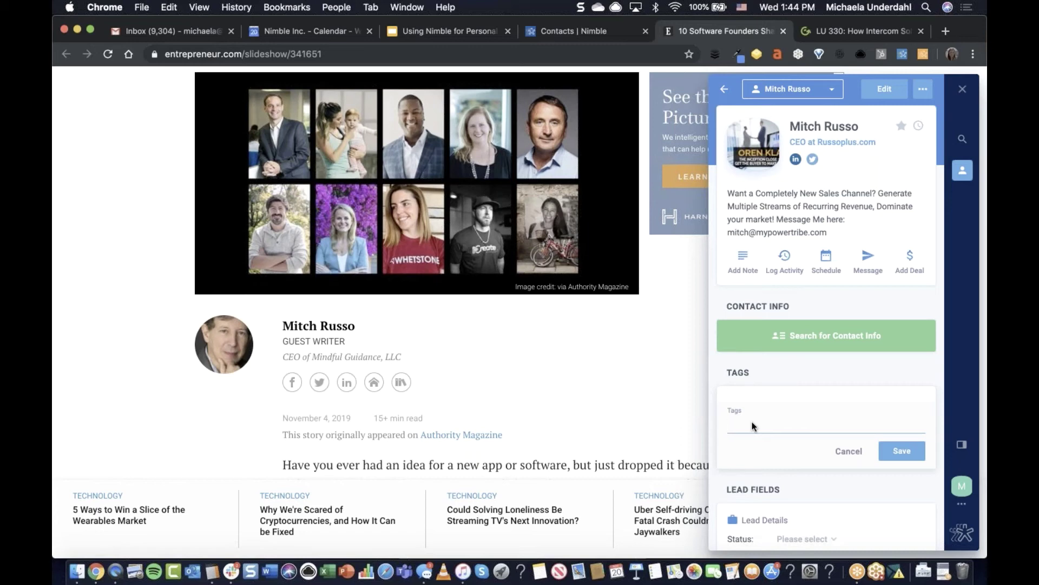
{"action": "type", "text": "wrote"}
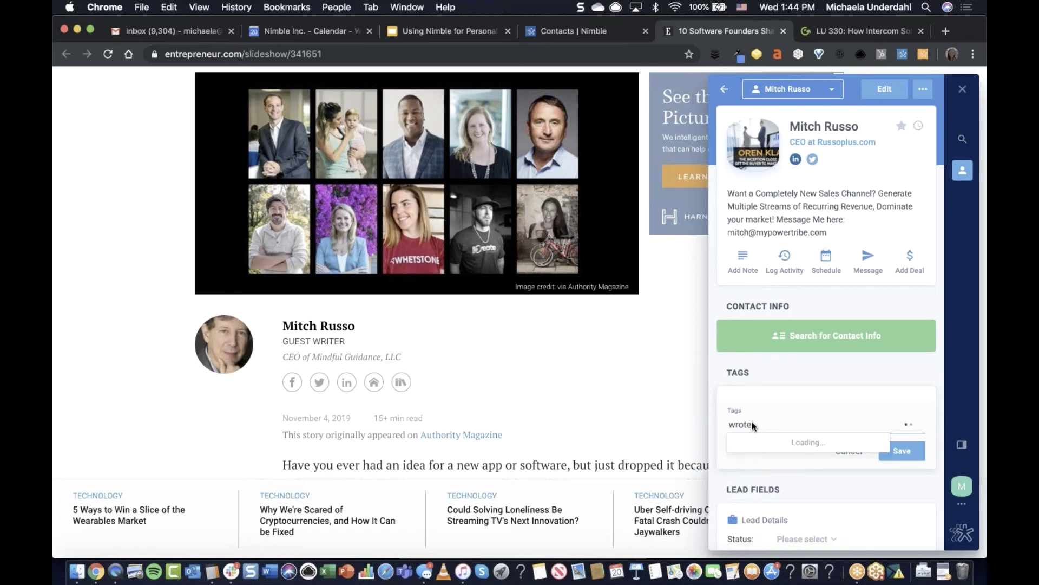
{"action": "type", "text": " about nimble"}
{"action": "left_click", "coordinate": [804, 443]}
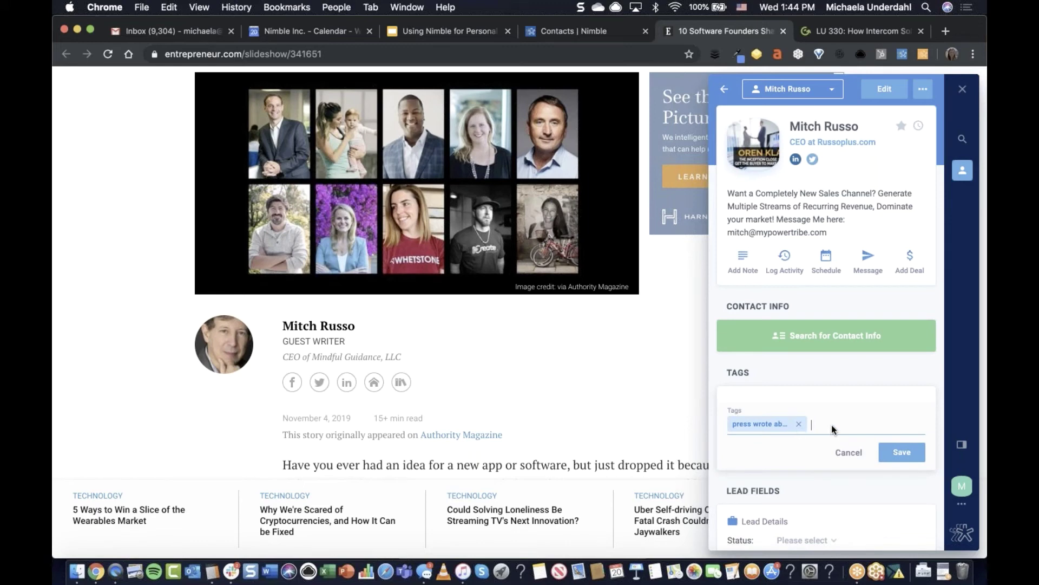
{"action": "type", "text": "press w"}
{"action": "type", "text": "bout nimble 2019"}
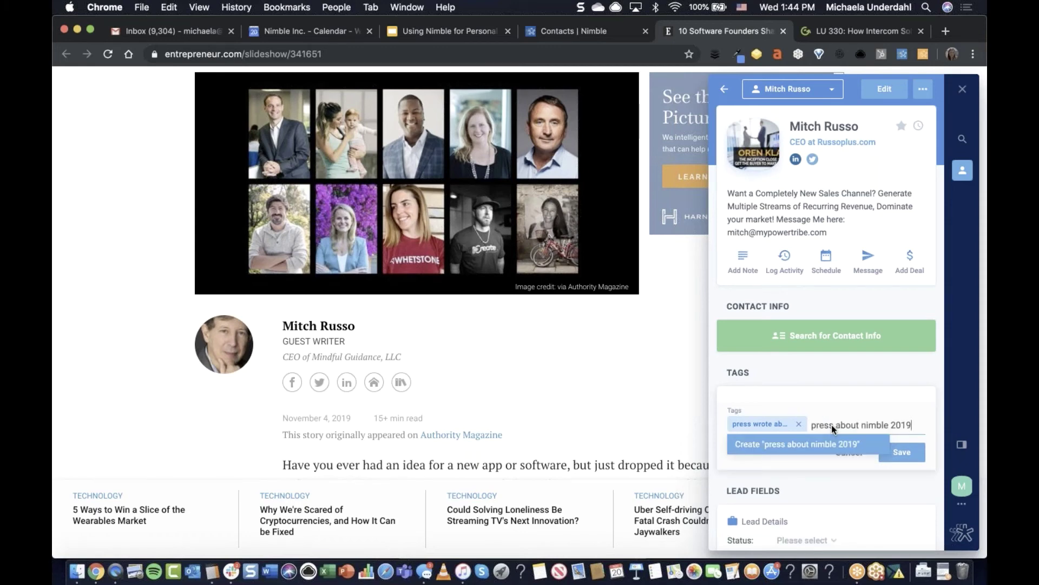
{"action": "left_click", "coordinate": [796, 447]}
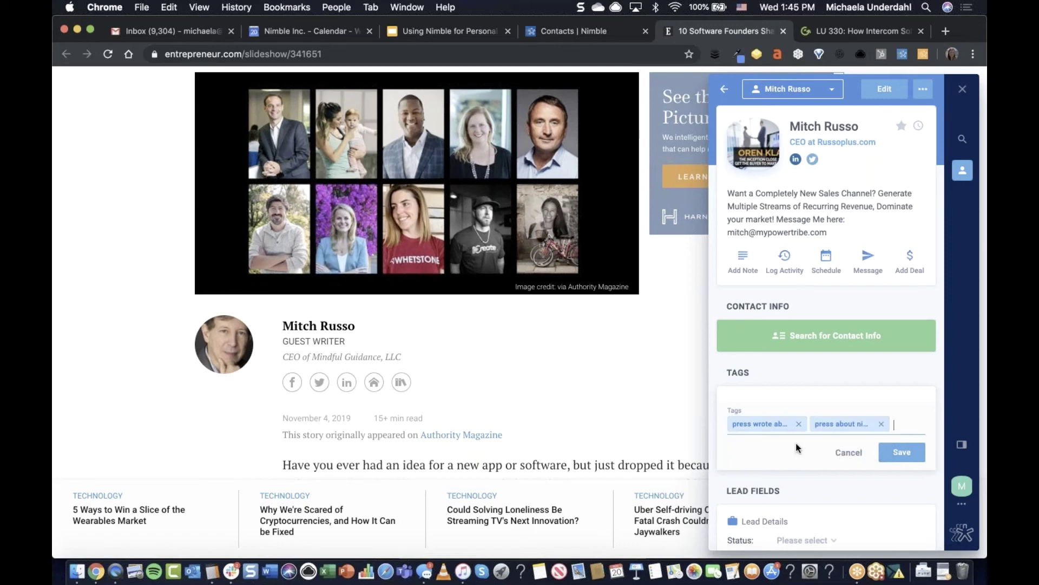
{"action": "left_click", "coordinate": [902, 451]}
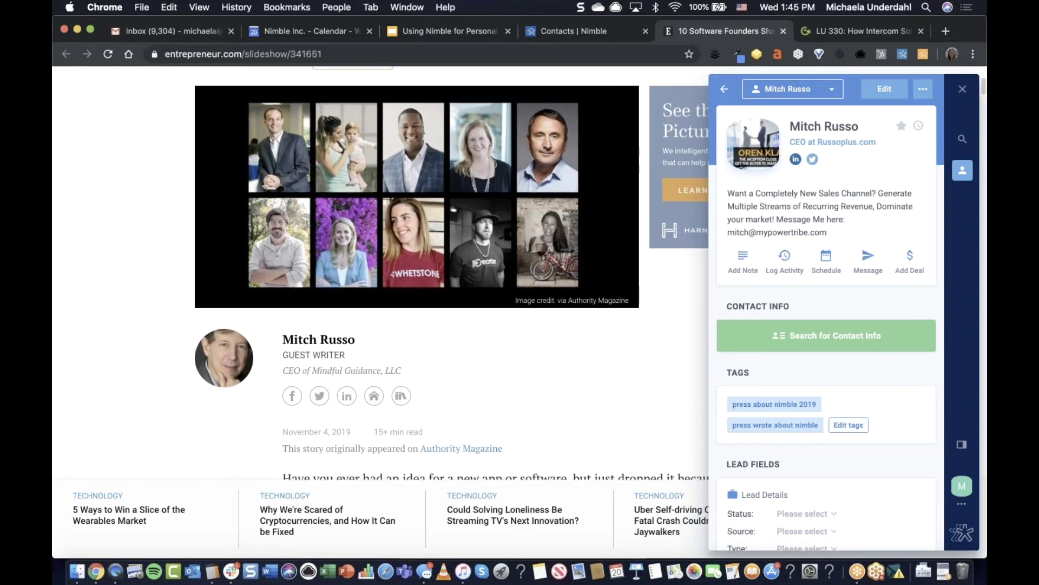
Mark the author's contact record with a star.
{"action": "left_click", "coordinate": [901, 125]}
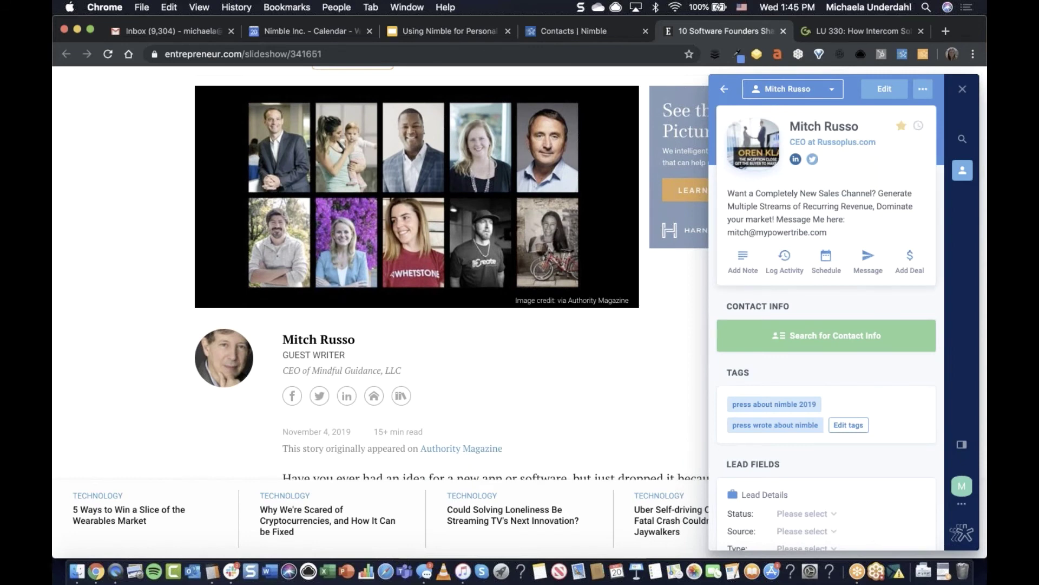
{"action": "right_click", "coordinate": [900, 153]}
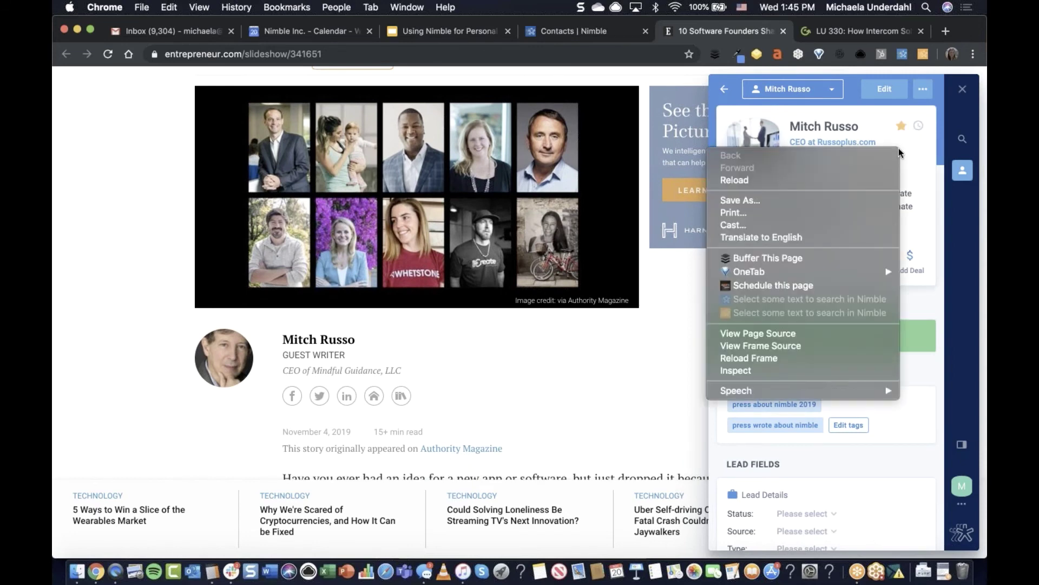
{"action": "left_click", "coordinate": [899, 151]}
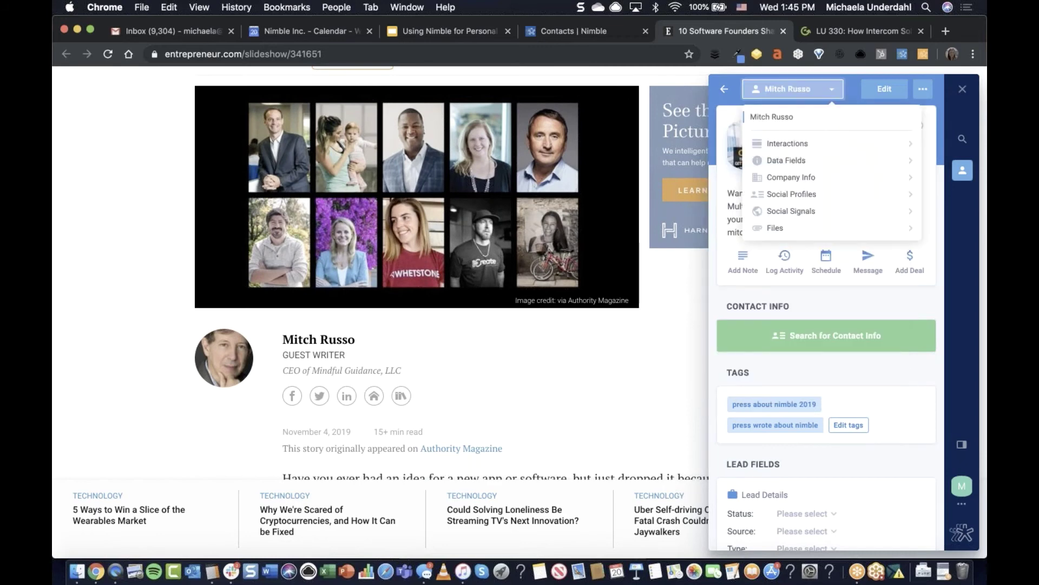
Examine the Programs section of the author's data fields.
{"action": "left_click", "coordinate": [820, 159]}
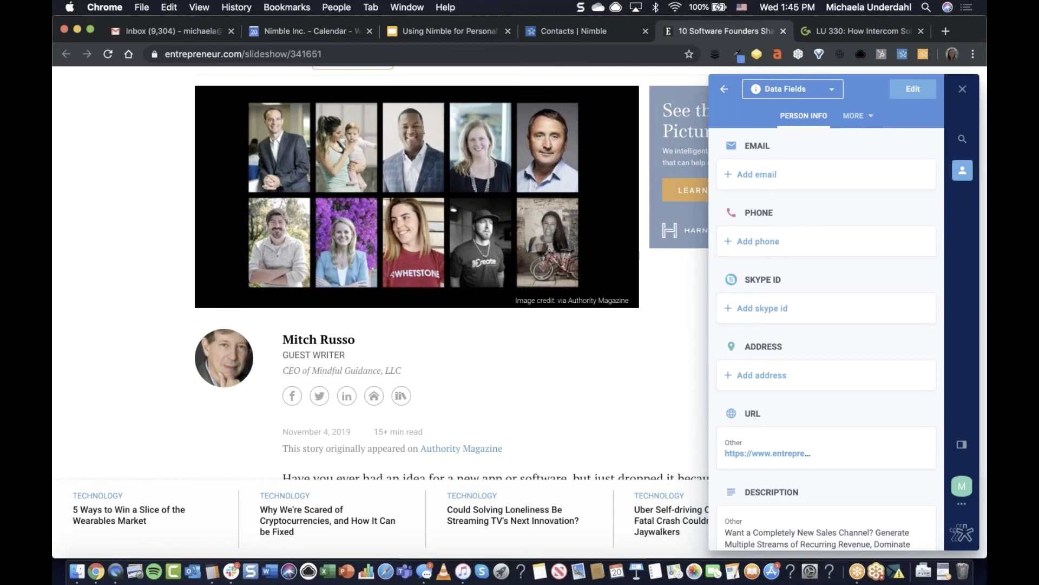
{"action": "left_click", "coordinate": [871, 117]}
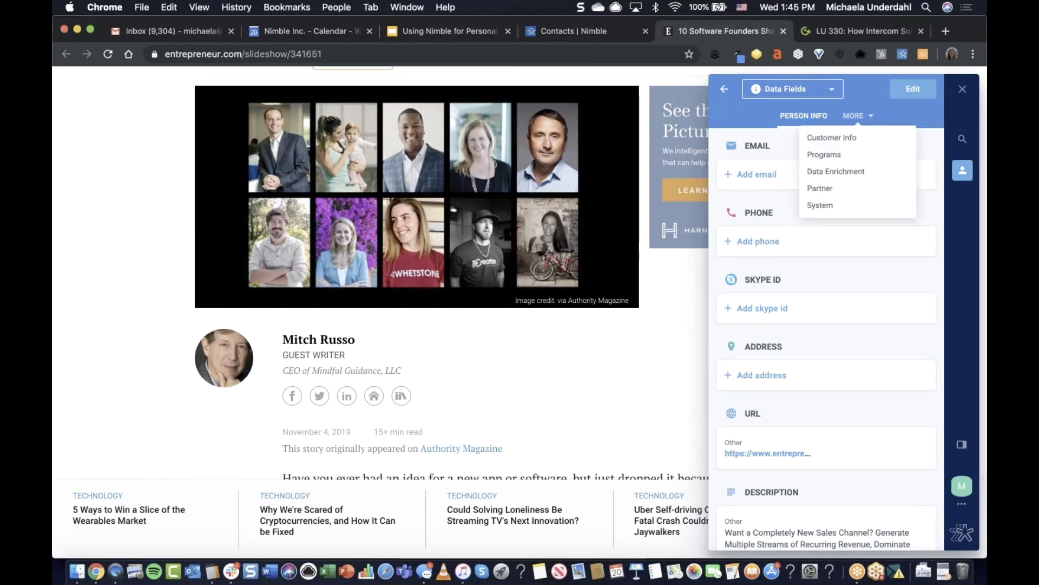
{"action": "left_click", "coordinate": [866, 155]}
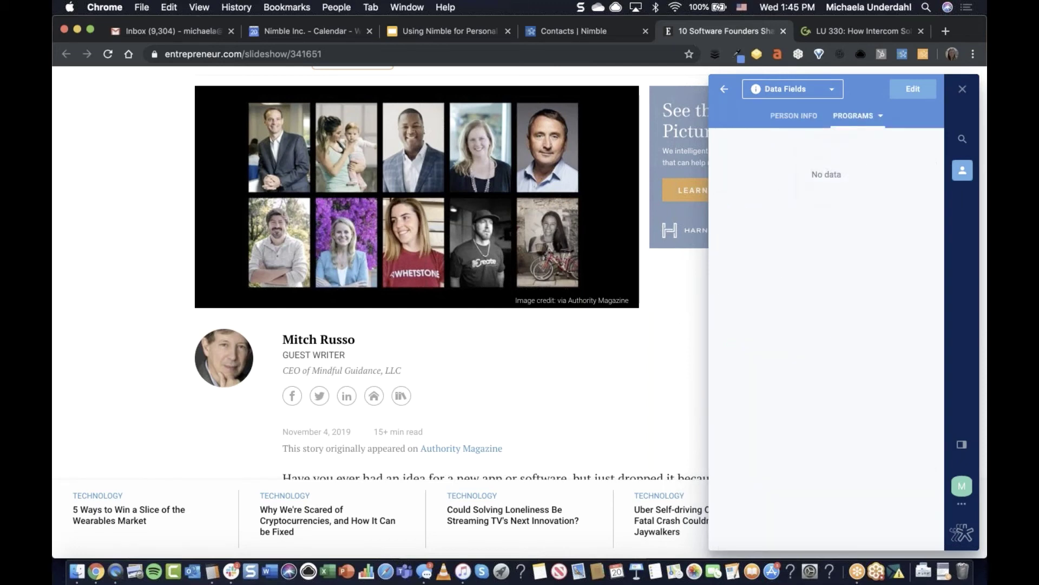
{"action": "scroll", "coordinate": [866, 179], "scroll_direction": "up", "scroll_amount": 1}
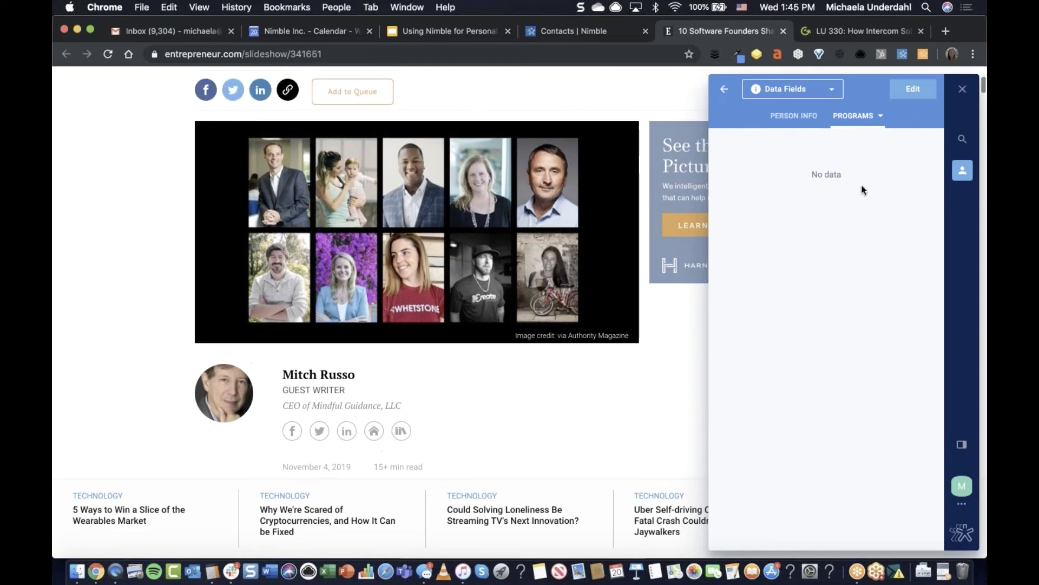
{"action": "scroll", "coordinate": [871, 162], "scroll_direction": "down", "scroll_amount": 1}
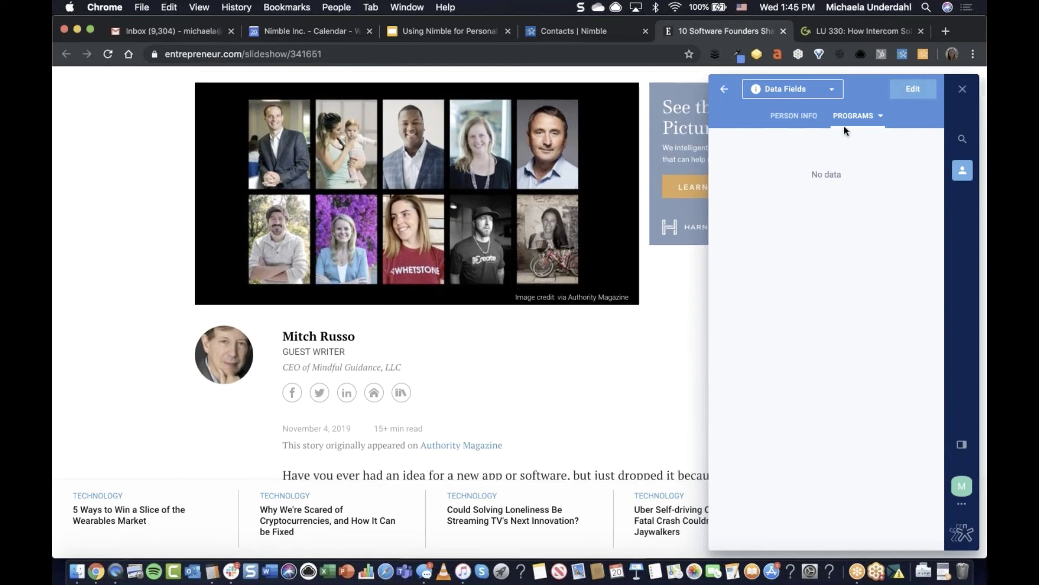
Open the Programs fields of the author's contact record for editing and set the Account Owner to the second listed team member.
{"action": "left_click", "coordinate": [914, 91]}
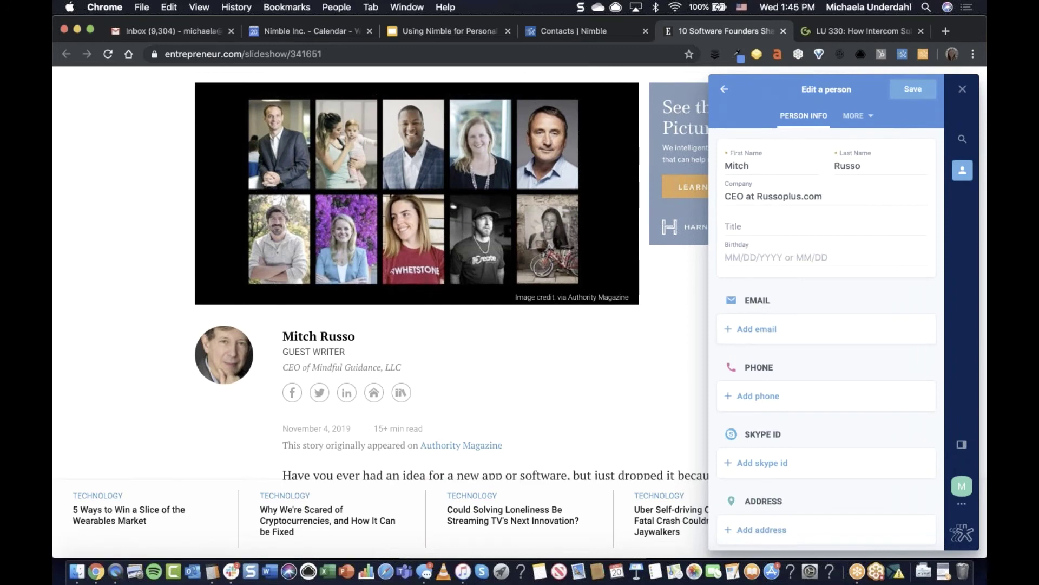
{"action": "left_click", "coordinate": [856, 115]}
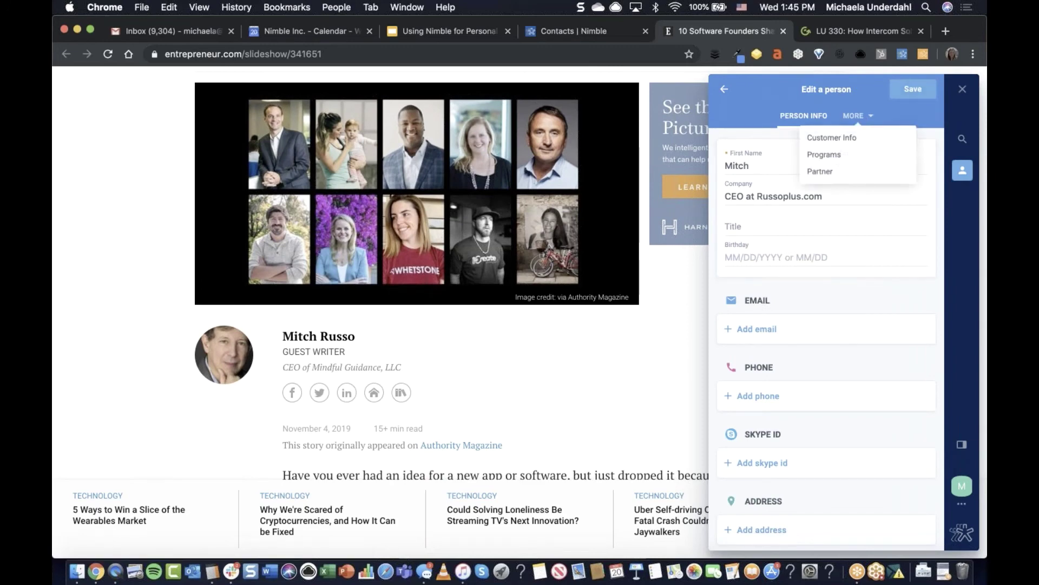
{"action": "left_click", "coordinate": [826, 154]}
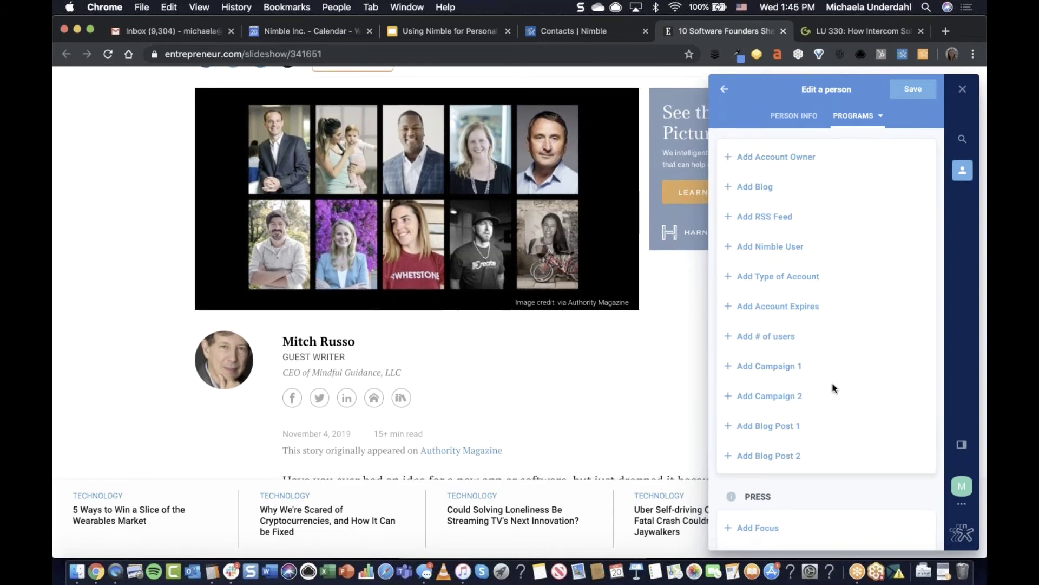
{"action": "scroll", "coordinate": [832, 388], "scroll_direction": "down", "scroll_amount": 1}
{"action": "scroll", "coordinate": [832, 388], "scroll_direction": "down", "scroll_amount": 3}
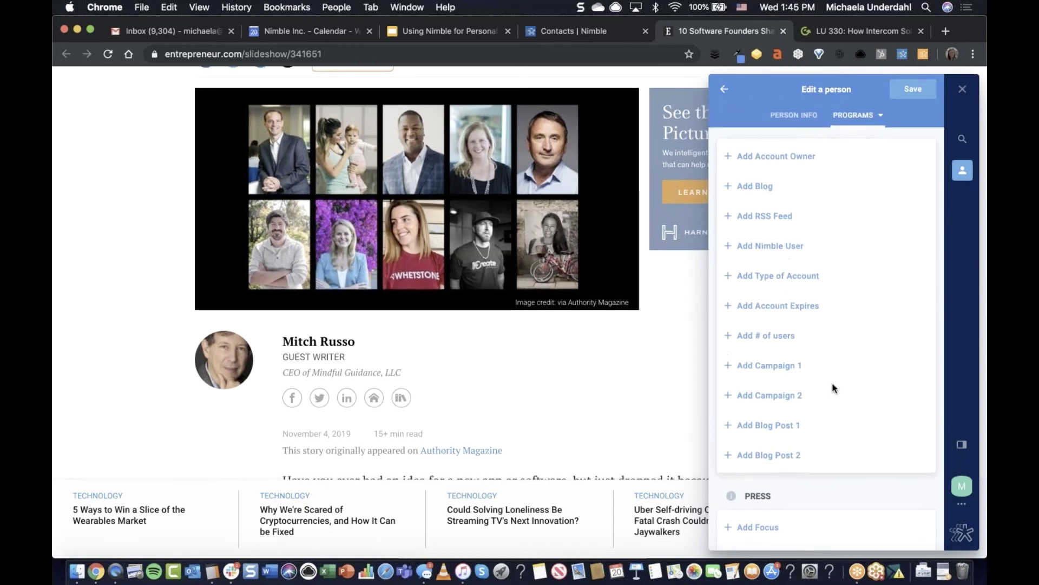
{"action": "scroll", "coordinate": [833, 387], "scroll_direction": "down", "scroll_amount": 3}
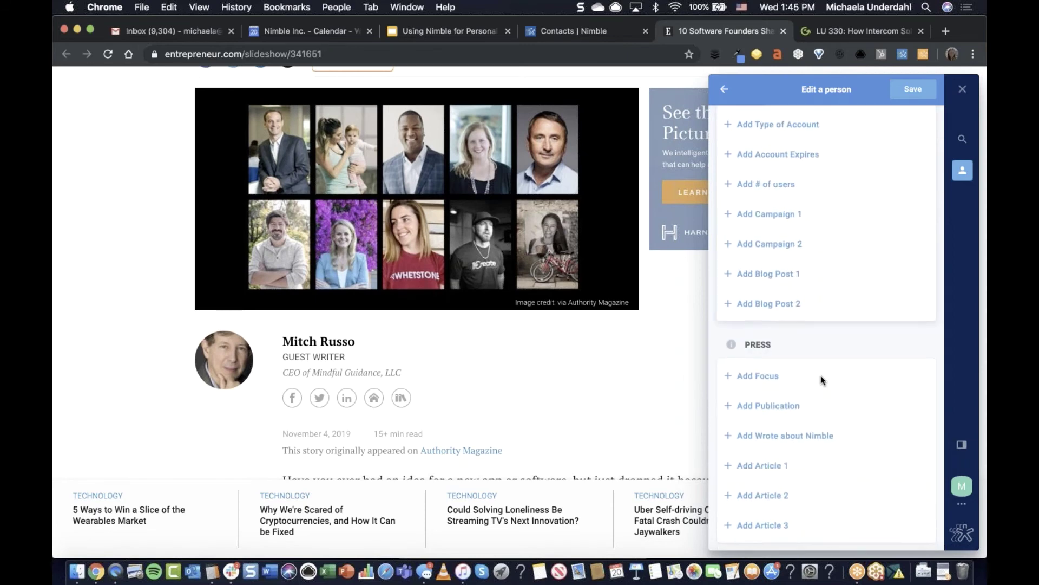
{"action": "scroll", "coordinate": [820, 349], "scroll_direction": "up", "scroll_amount": 7}
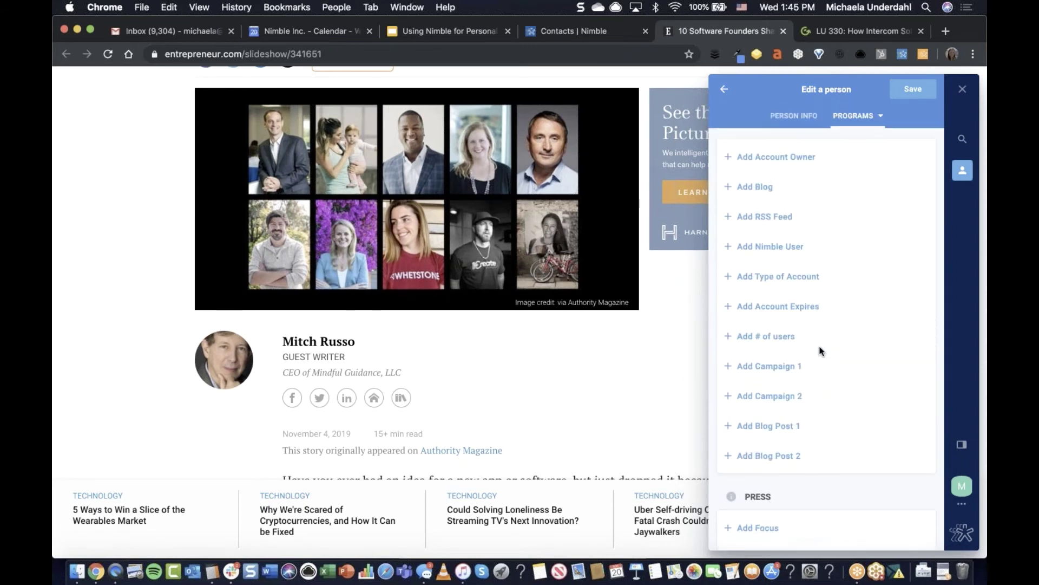
{"action": "left_click", "coordinate": [789, 165]}
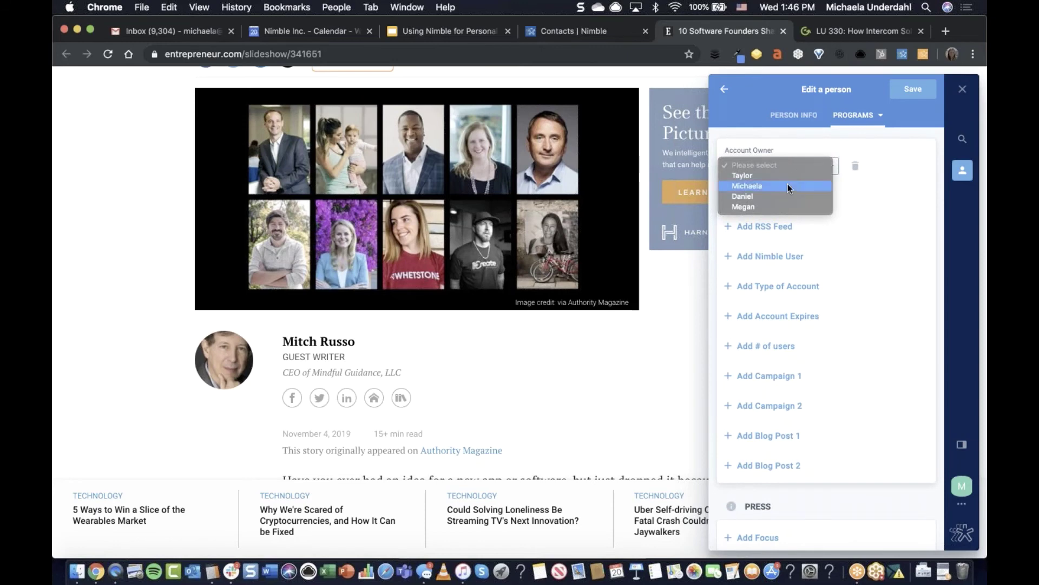
{"action": "left_click", "coordinate": [788, 184]}
Add the Focus field in the Press section of the author's record and set it to Tech.
{"action": "scroll", "coordinate": [899, 180], "scroll_direction": "down", "scroll_amount": 7}
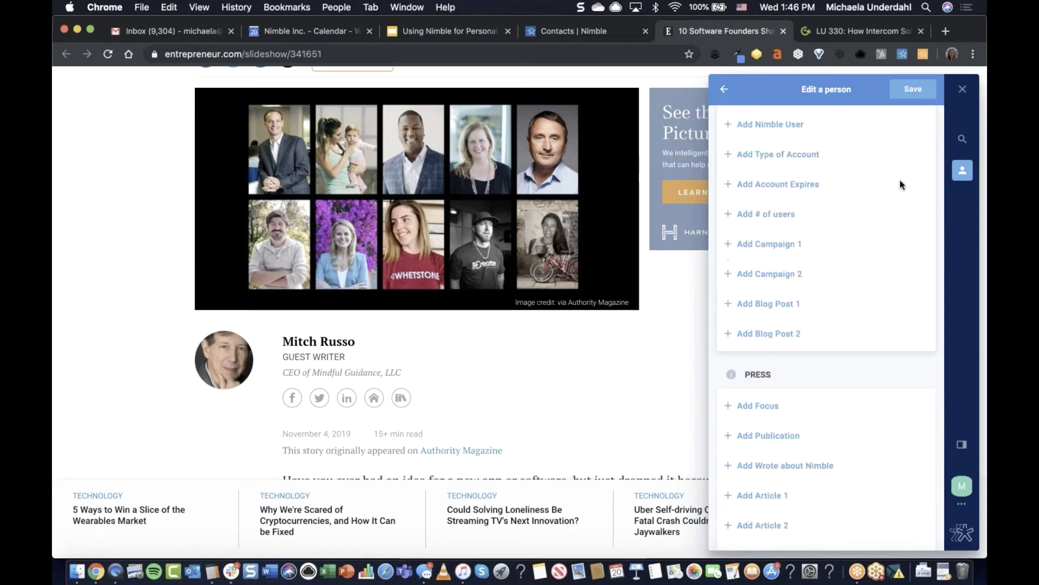
{"action": "left_click", "coordinate": [758, 379]}
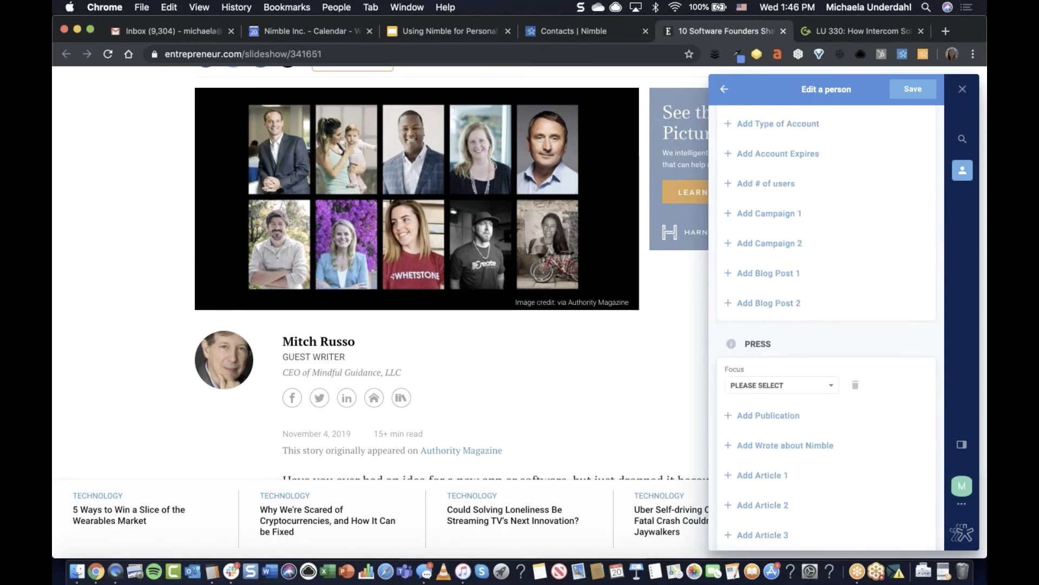
{"action": "left_click", "coordinate": [763, 387]}
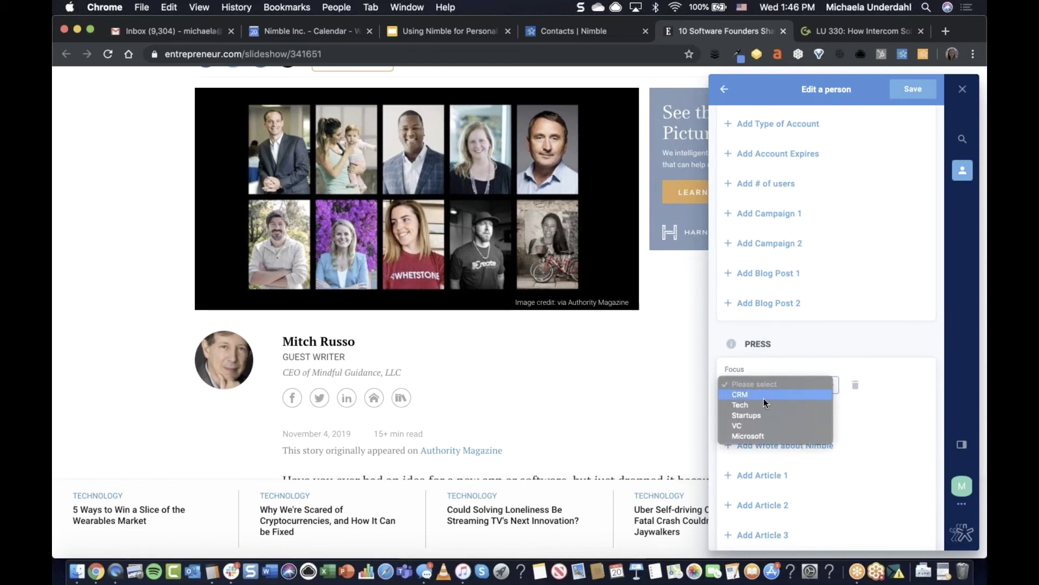
{"action": "key", "text": "Escape"}
{"action": "scroll", "coordinate": [873, 415], "scroll_direction": "down", "scroll_amount": 1}
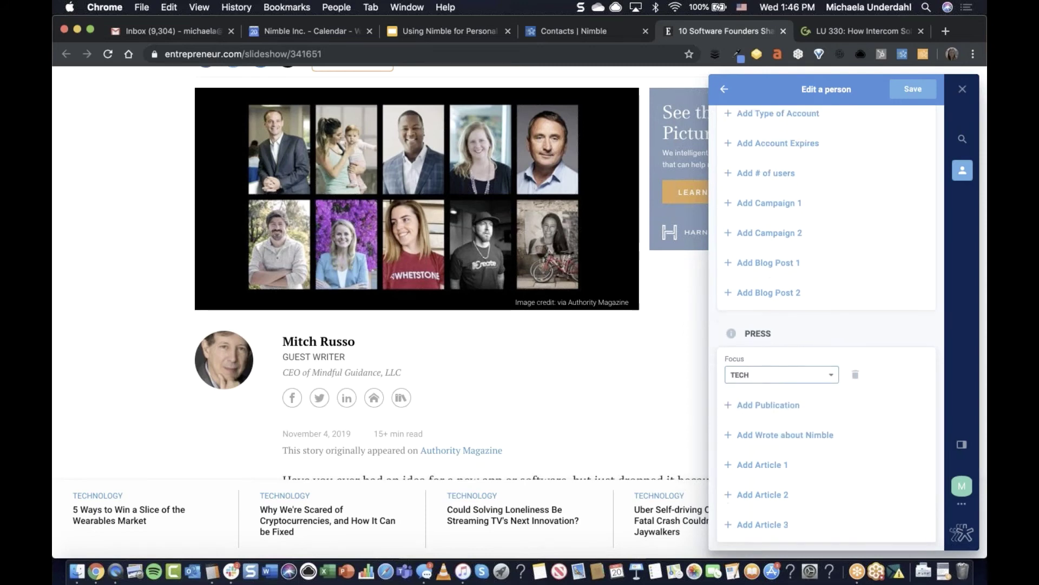
Set the Press section's Publication to "Entrepreneur" and Wrote About Nimble to Yes.
{"action": "left_click", "coordinate": [765, 406]}
{"action": "type", "text": "En"}
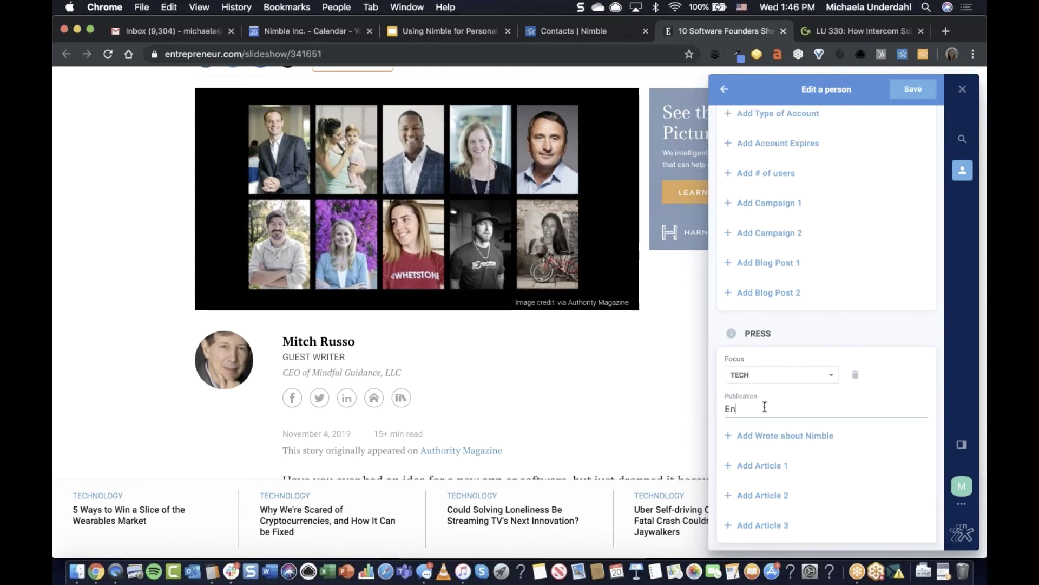
{"action": "type", "text": "trepreneur"}
{"action": "left_click", "coordinate": [827, 439]}
{"action": "left_click", "coordinate": [790, 443]}
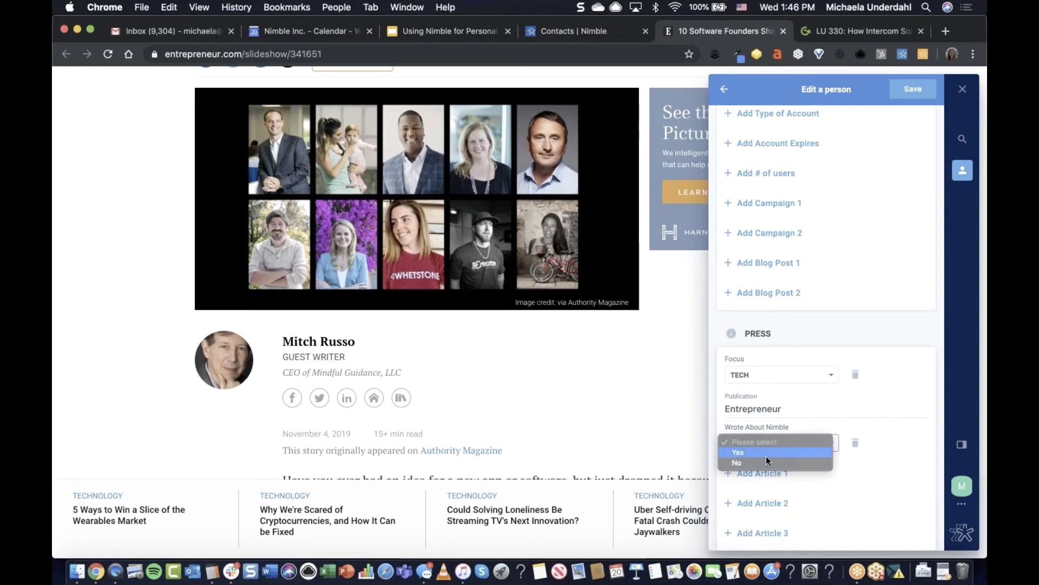
{"action": "left_click", "coordinate": [766, 455]}
Copy the open article's web address (entrepreneur.com/slideshow/341651) into the Article 1 field and save the author's record.
{"action": "scroll", "coordinate": [877, 427], "scroll_direction": "down", "scroll_amount": 1}
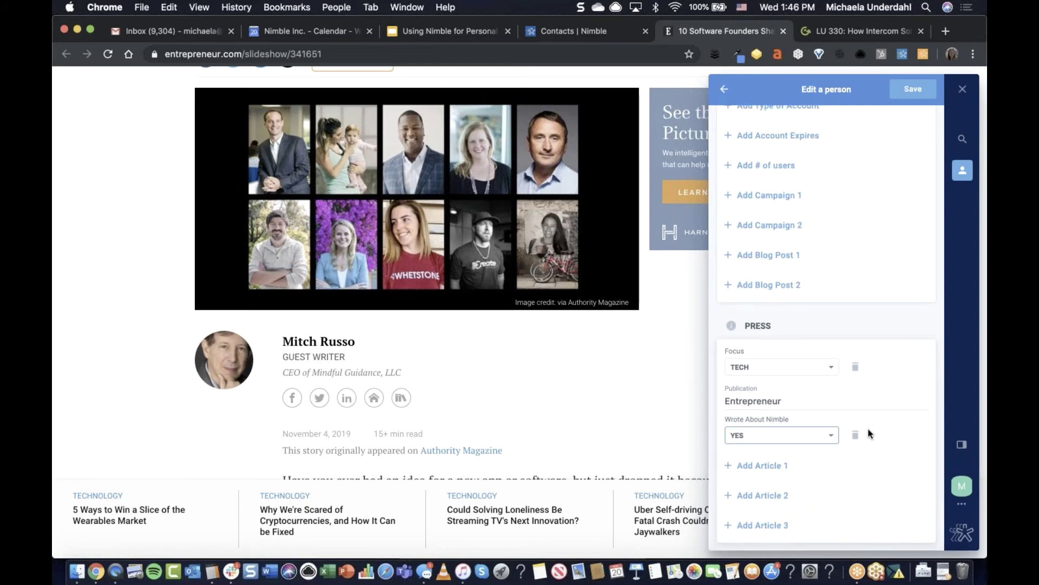
{"action": "left_click", "coordinate": [780, 466]}
{"action": "left_click", "coordinate": [365, 54]}
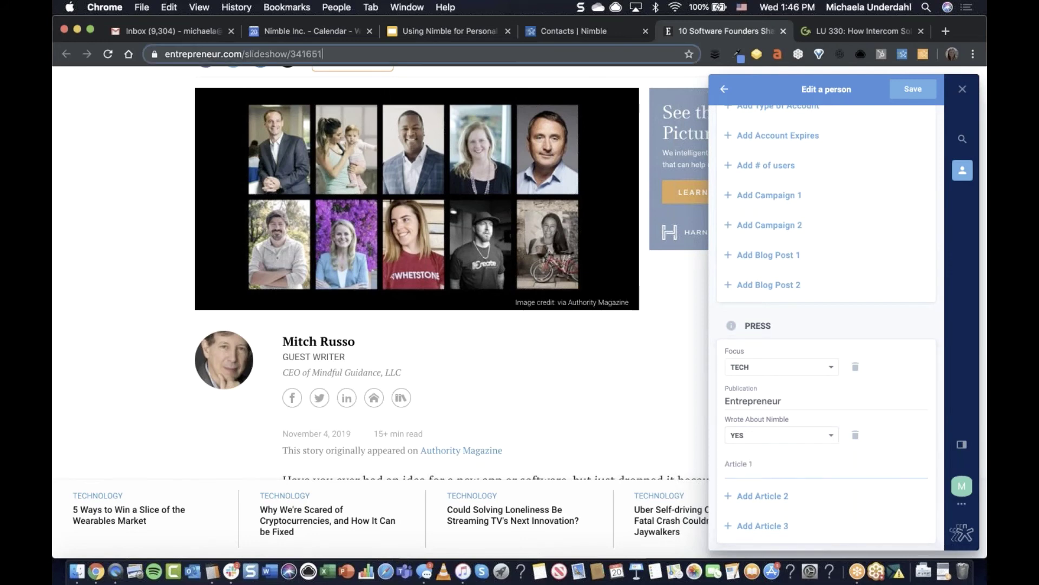
{"action": "key", "text": "super+c"}
{"action": "left_click", "coordinate": [777, 465]}
{"action": "key", "text": "super+v"}
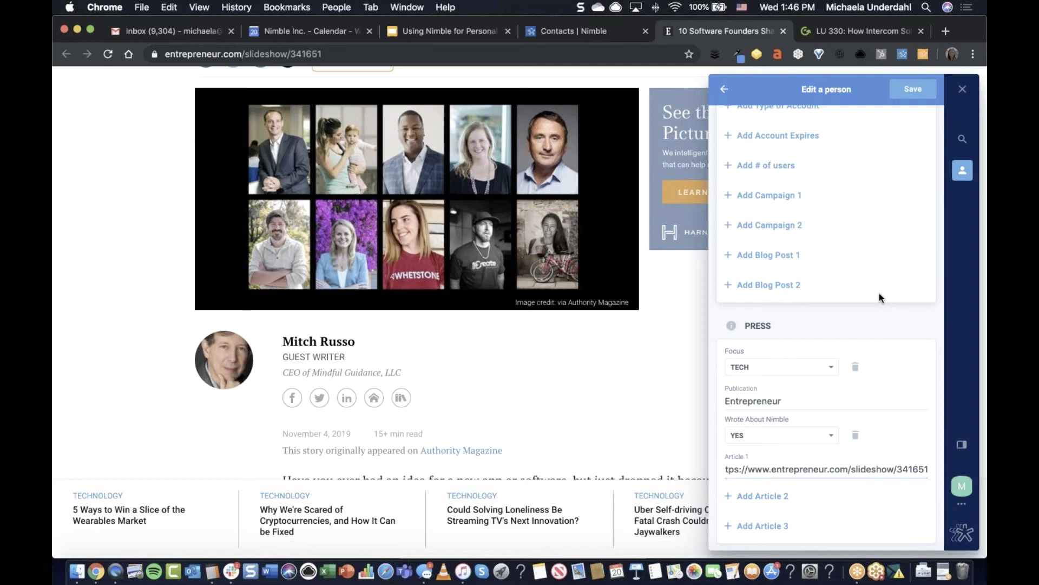
{"action": "left_click", "coordinate": [919, 93]}
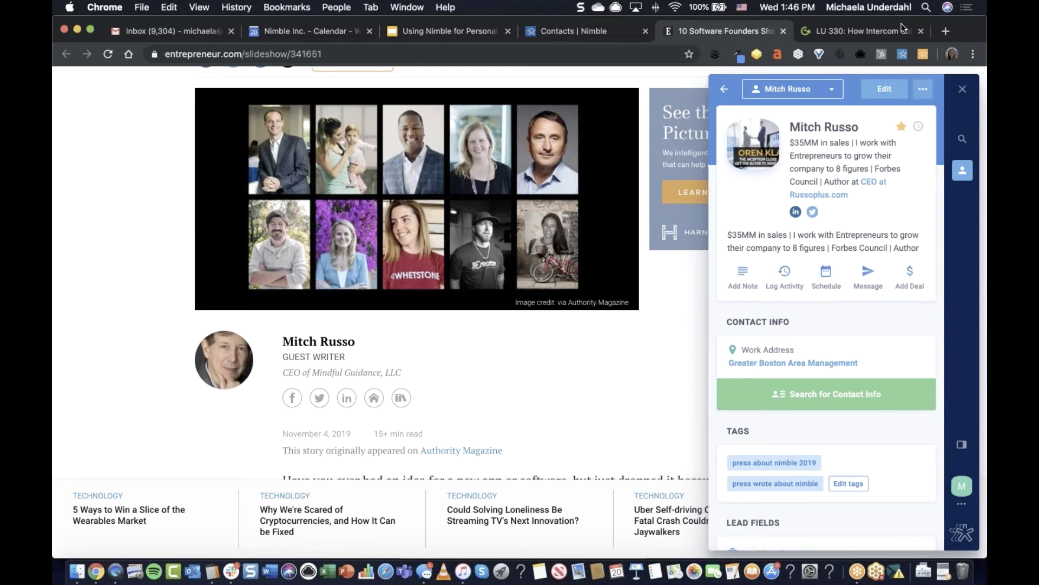
Return to the contacts list in the Nimble web app and start a new segment.
{"action": "left_click", "coordinate": [593, 30]}
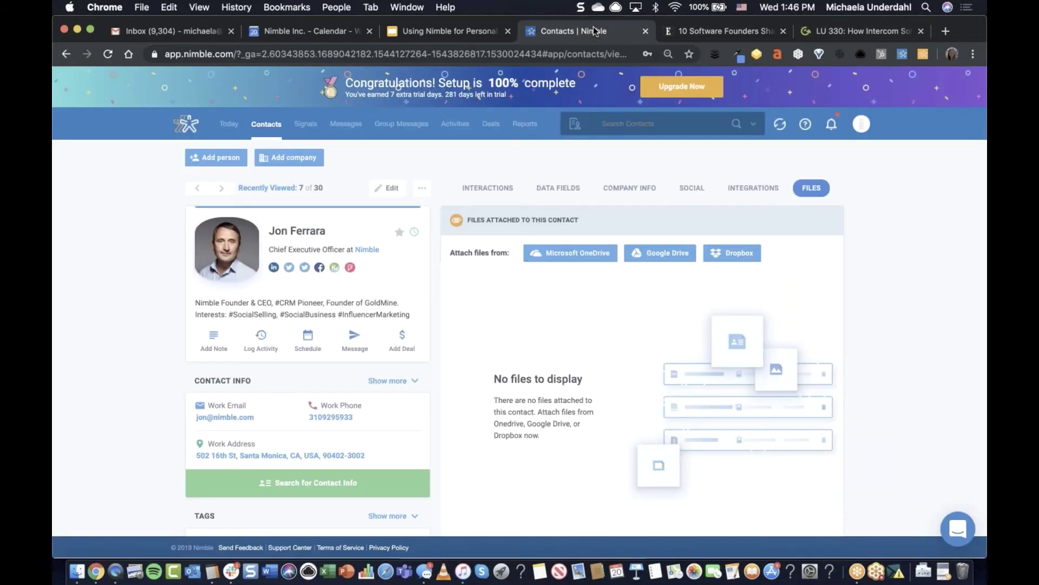
{"action": "left_click", "coordinate": [282, 125]}
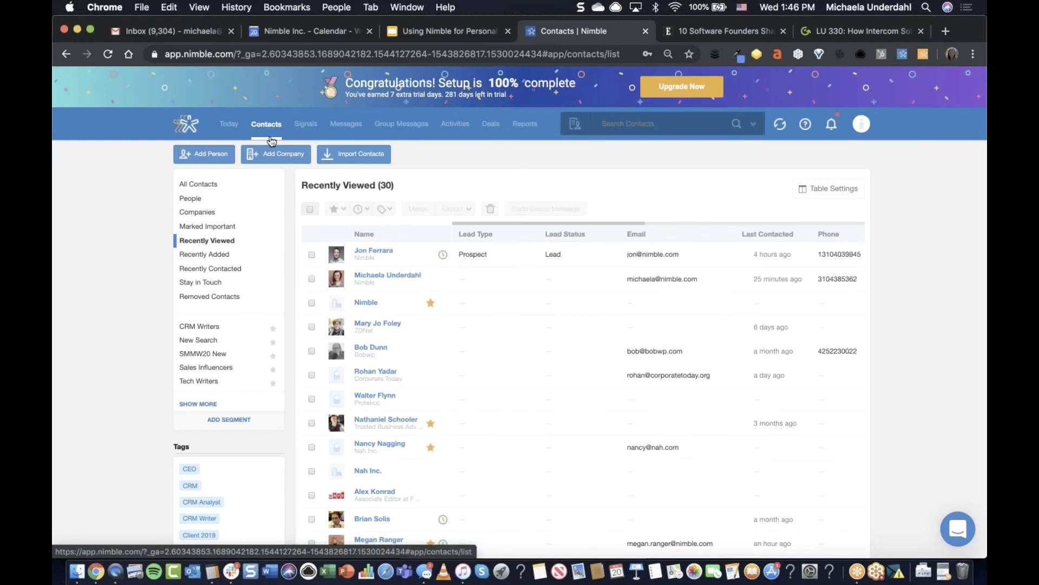
{"action": "left_click", "coordinate": [230, 420]}
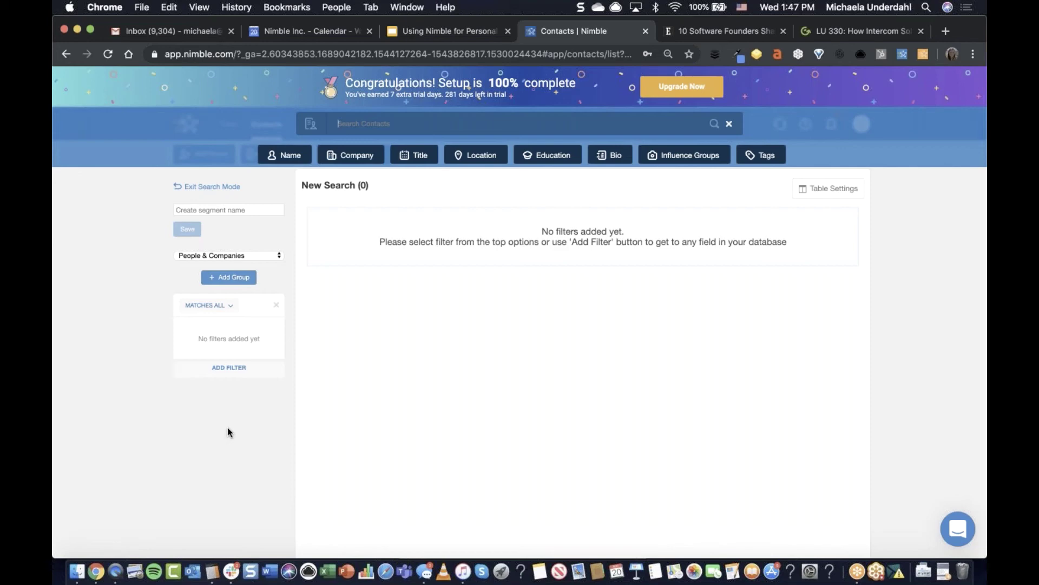
Add a segment filter for contacts whose Tag is "CRM Analyst".
{"action": "left_click", "coordinate": [229, 368]}
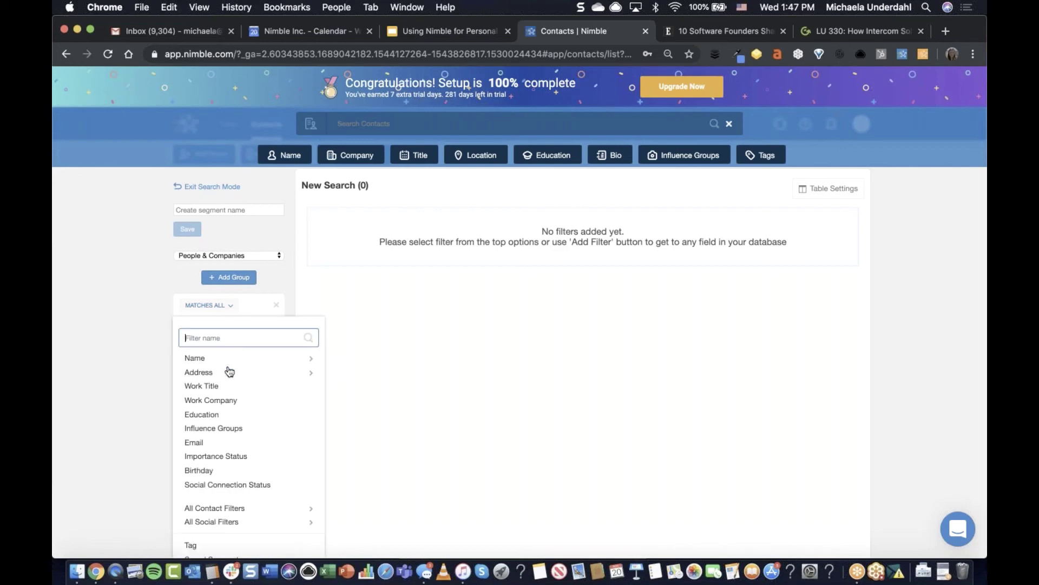
{"action": "type", "text": "tag"}
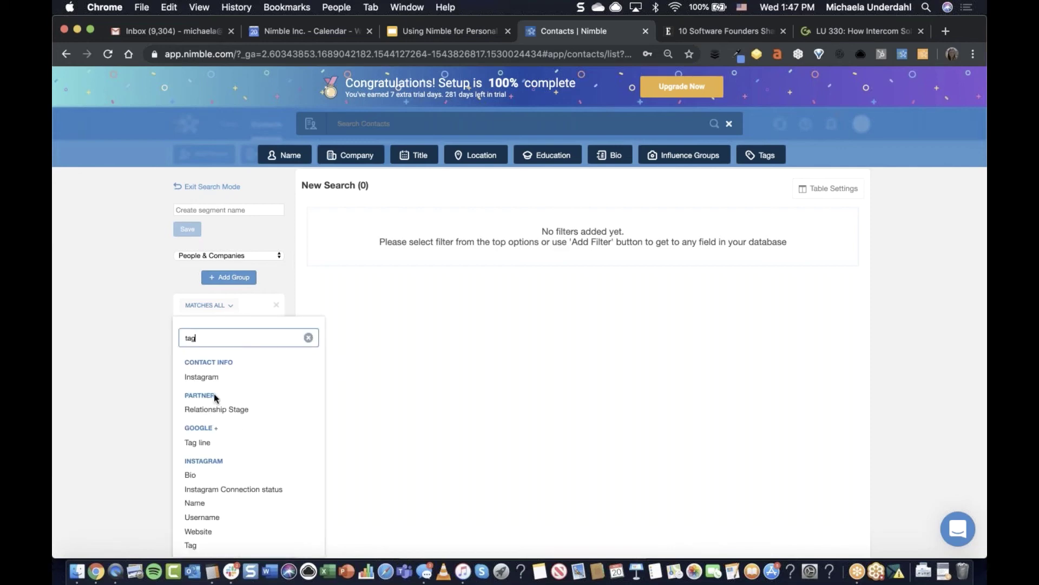
{"action": "scroll", "coordinate": [204, 501], "scroll_direction": "down", "scroll_amount": 2}
{"action": "left_click", "coordinate": [192, 488]}
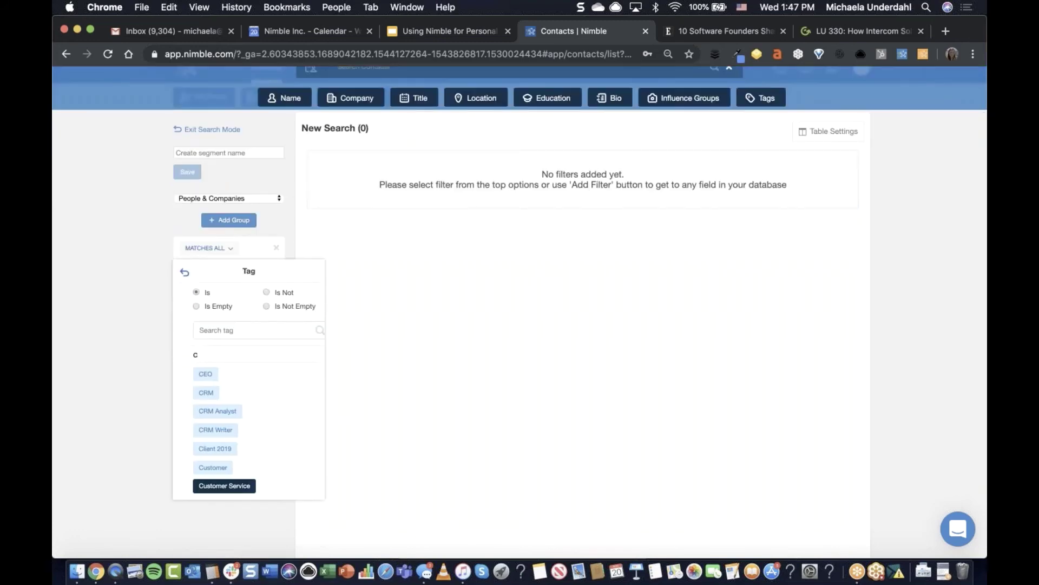
{"action": "left_click", "coordinate": [221, 328]}
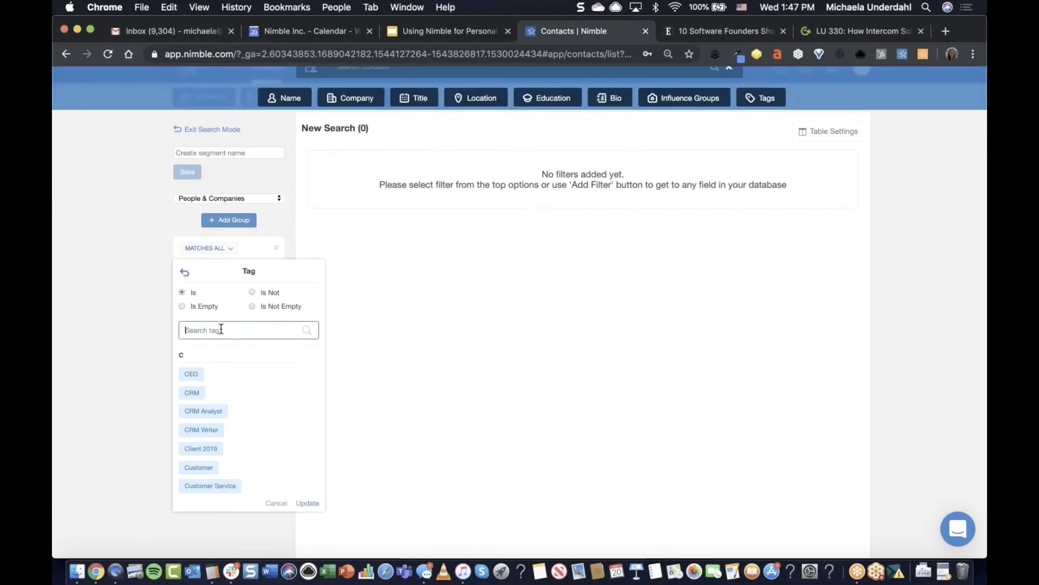
{"action": "left_click", "coordinate": [207, 410]}
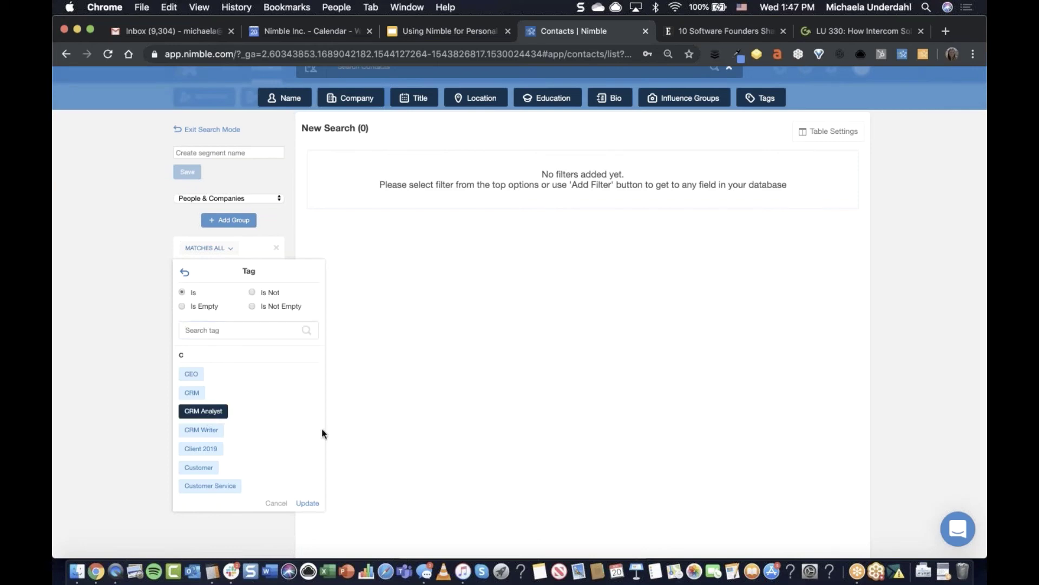
{"action": "left_click", "coordinate": [314, 504]}
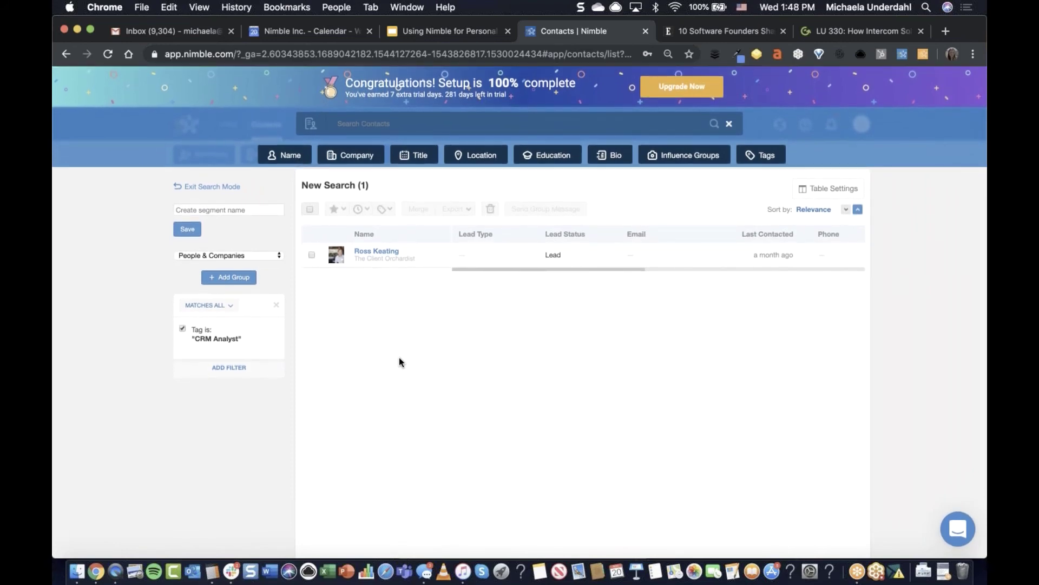
Add a second segment filter for contacts whose Email is empty.
{"action": "left_click", "coordinate": [230, 370]}
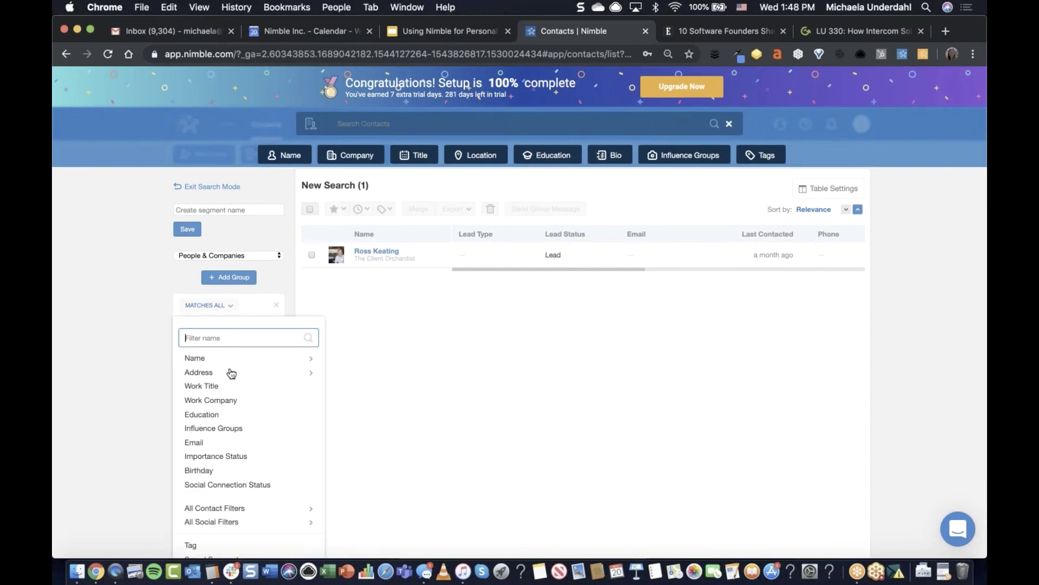
{"action": "left_click", "coordinate": [204, 441]}
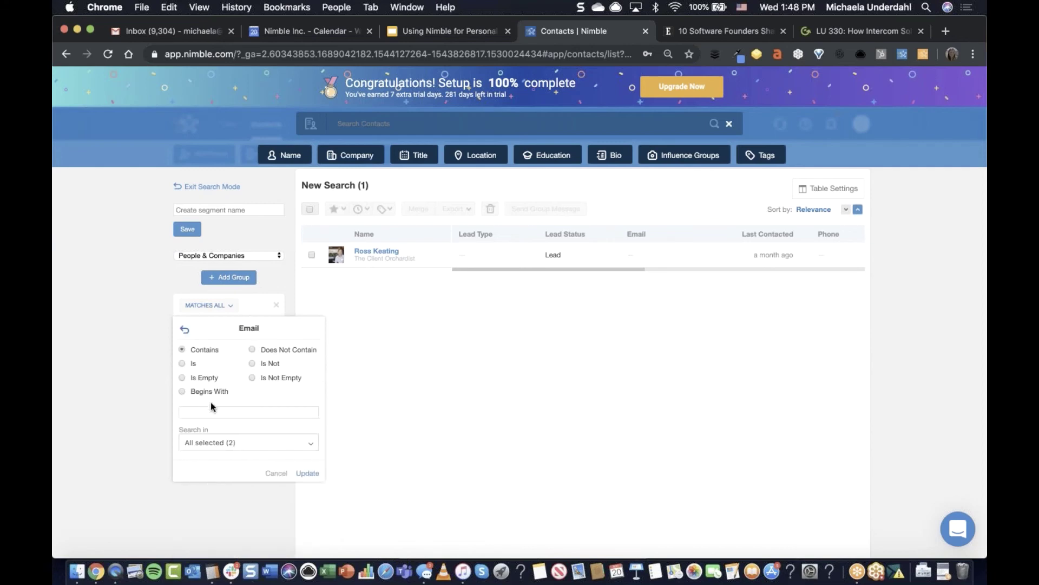
{"action": "left_click", "coordinate": [195, 379]}
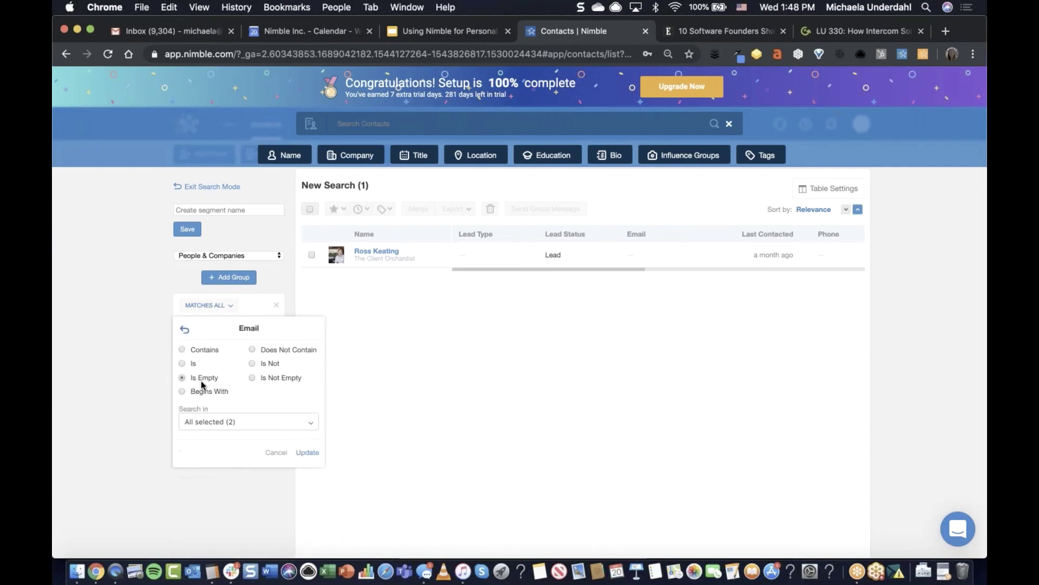
{"action": "left_click", "coordinate": [308, 453]}
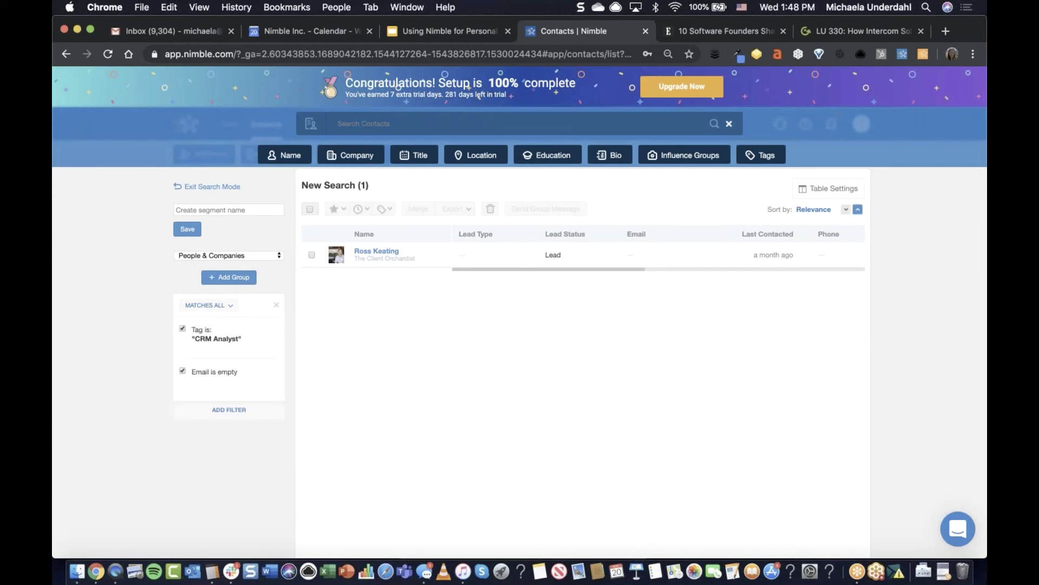
Add a third segment filter for contacts whose Twitter Followers Count is greater than 30000.
{"action": "left_click", "coordinate": [230, 410]}
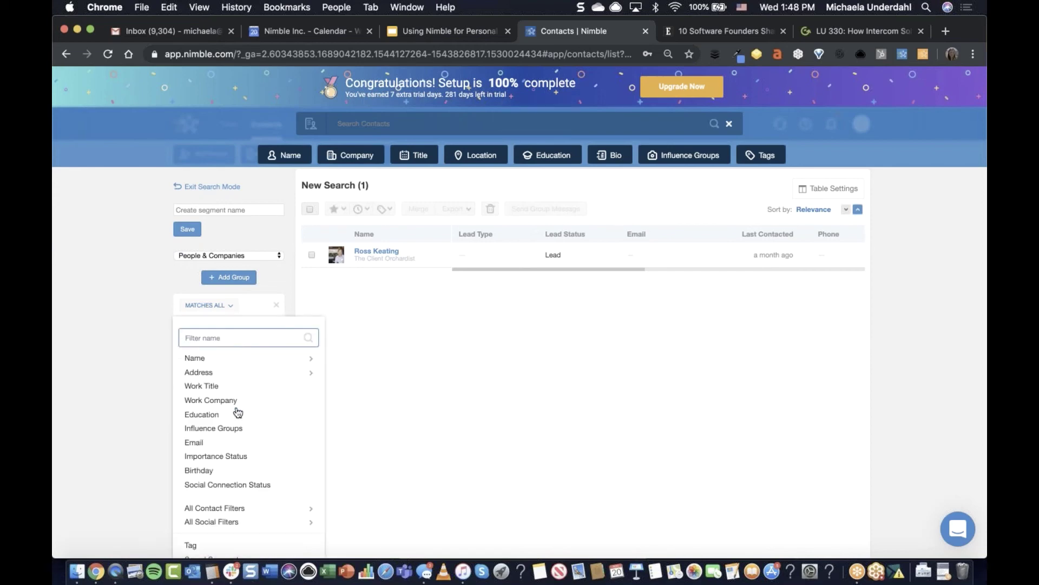
{"action": "type", "text": "twitter"}
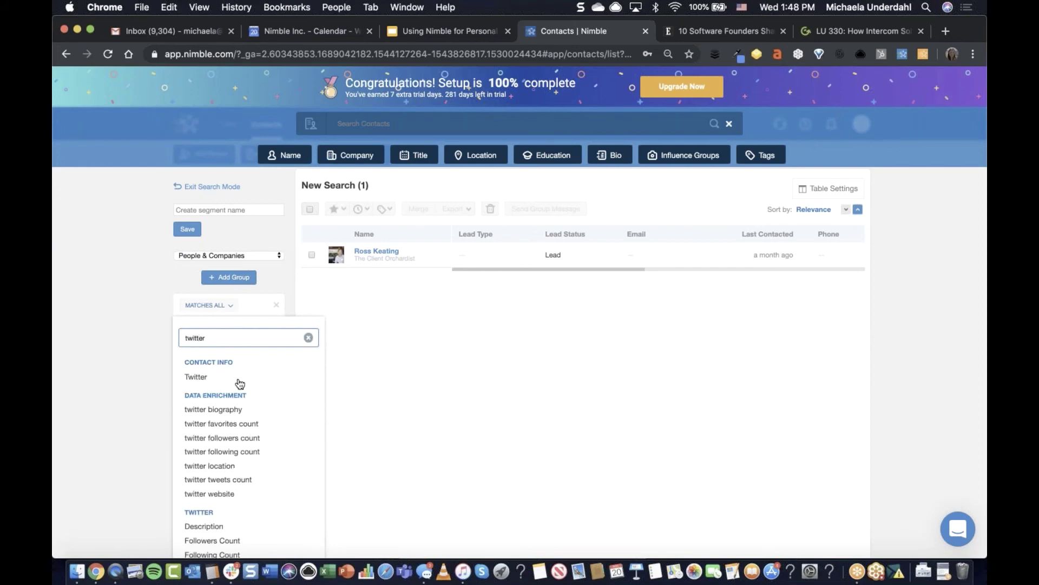
{"action": "scroll", "coordinate": [263, 437], "scroll_direction": "down", "scroll_amount": 3}
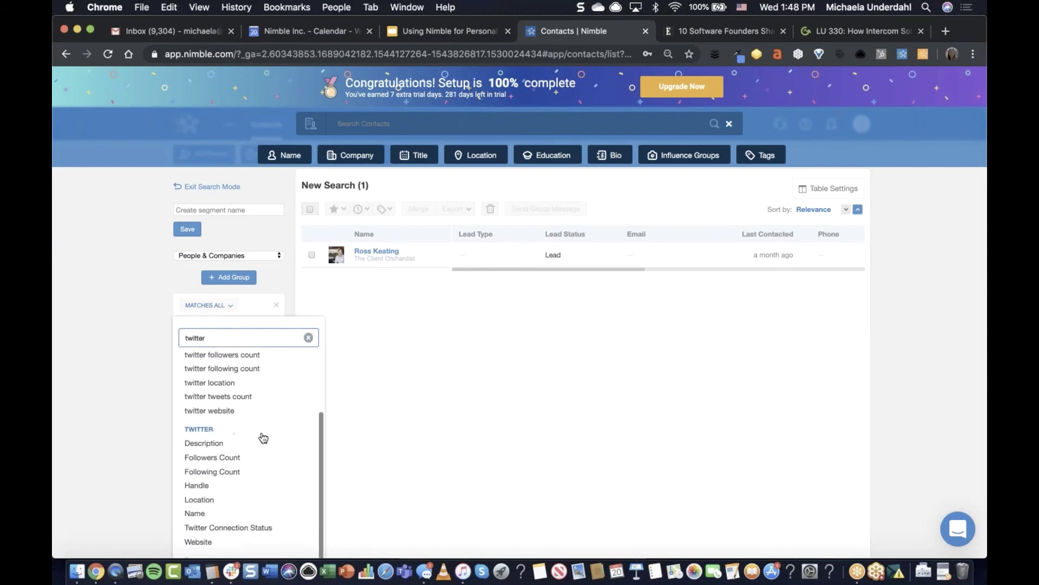
{"action": "left_click", "coordinate": [223, 457]}
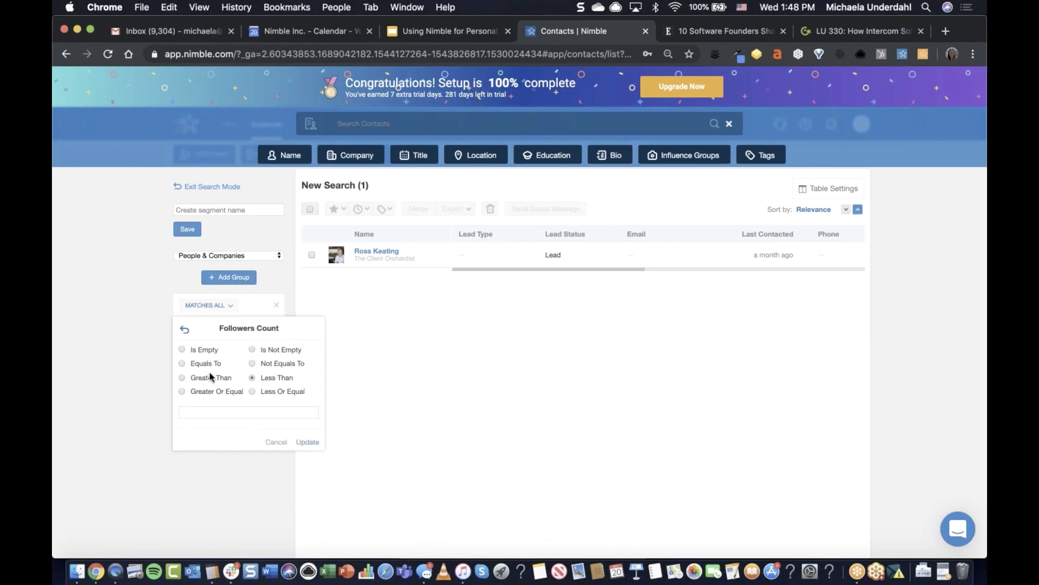
{"action": "left_click", "coordinate": [182, 378]}
{"action": "left_click", "coordinate": [210, 410]}
{"action": "type", "text": "30000"}
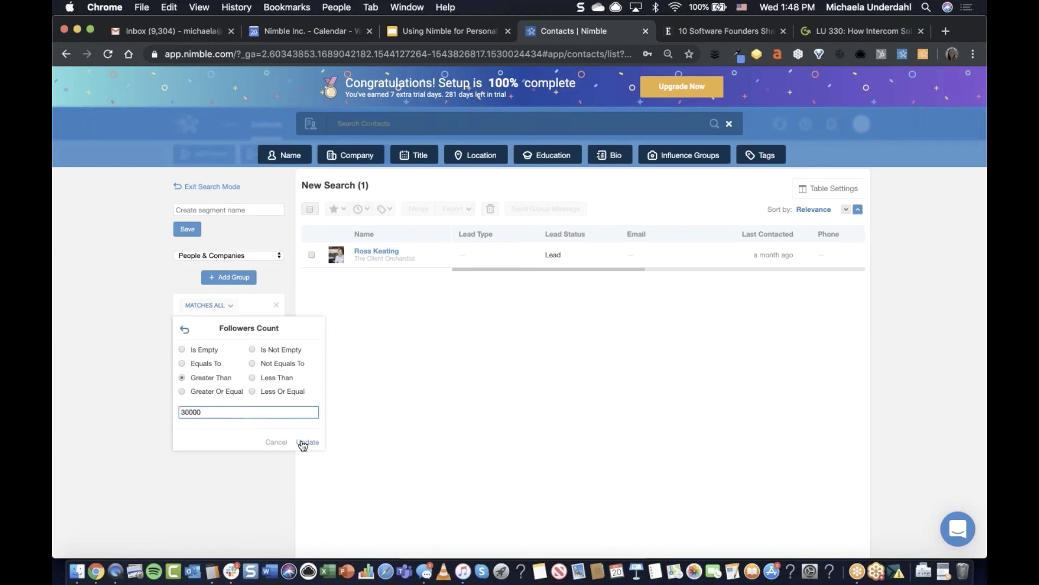
{"action": "left_click", "coordinate": [301, 442]}
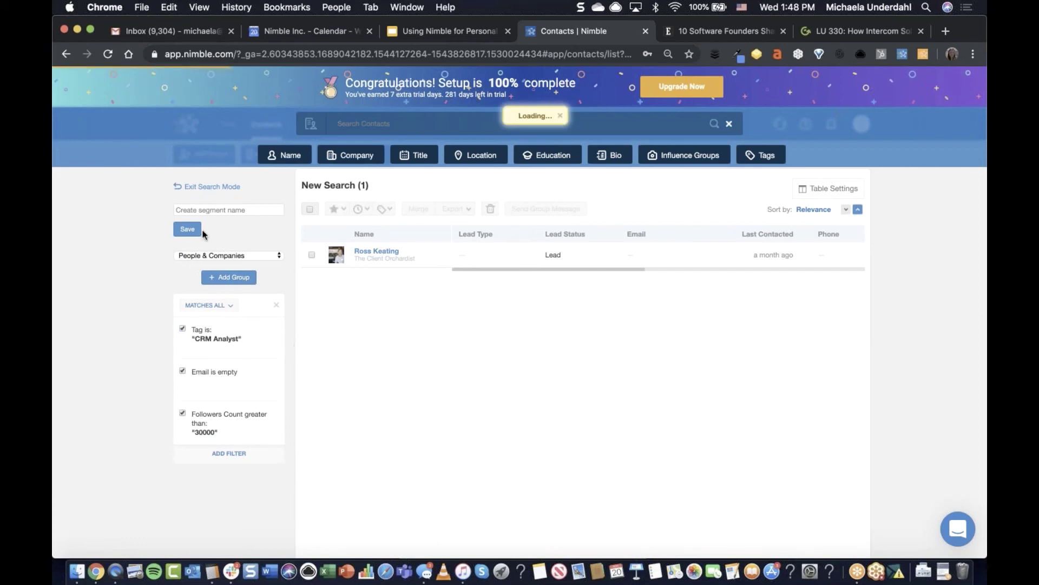
Name the segment "Top CRM Analysts" and save it.
{"action": "left_click", "coordinate": [212, 211]}
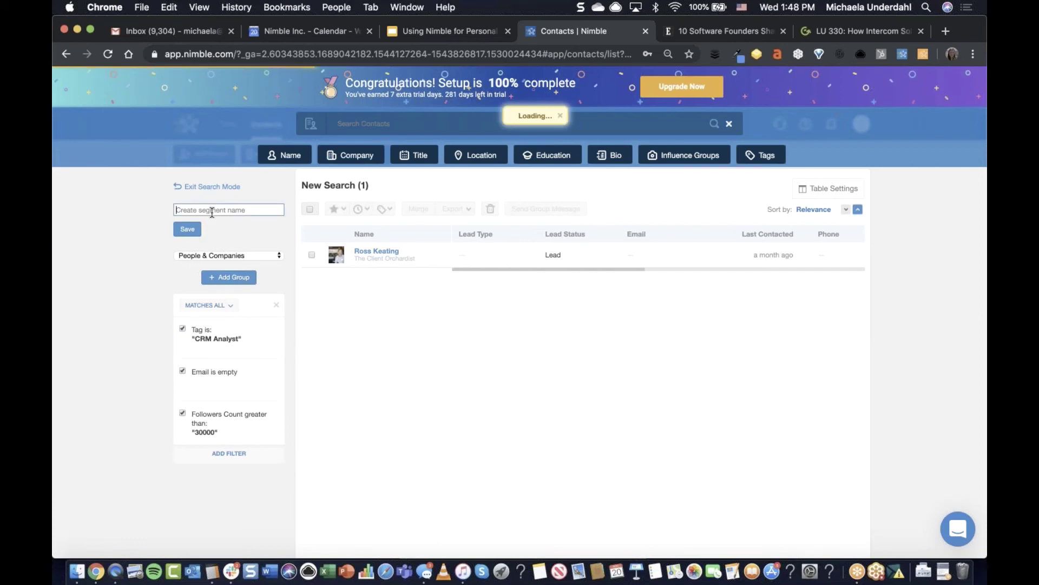
{"action": "type", "text": "Twi"}
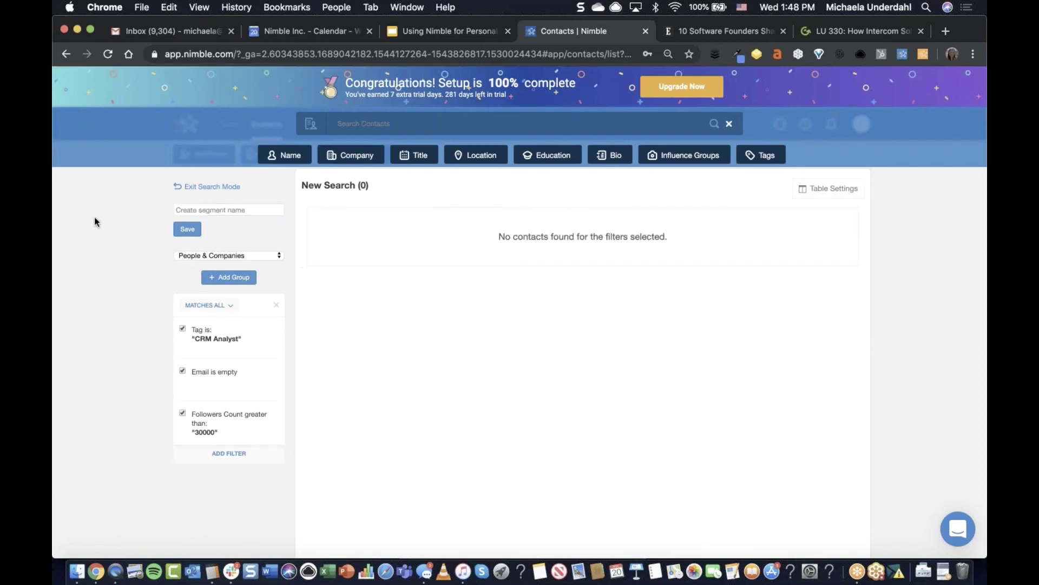
{"action": "left_click", "coordinate": [186, 211]}
{"action": "type", "text": "TOp"}
{"action": "key", "text": "BackSpace"}
{"action": "key", "text": "BackSpace"}
{"action": "type", "text": "o"}
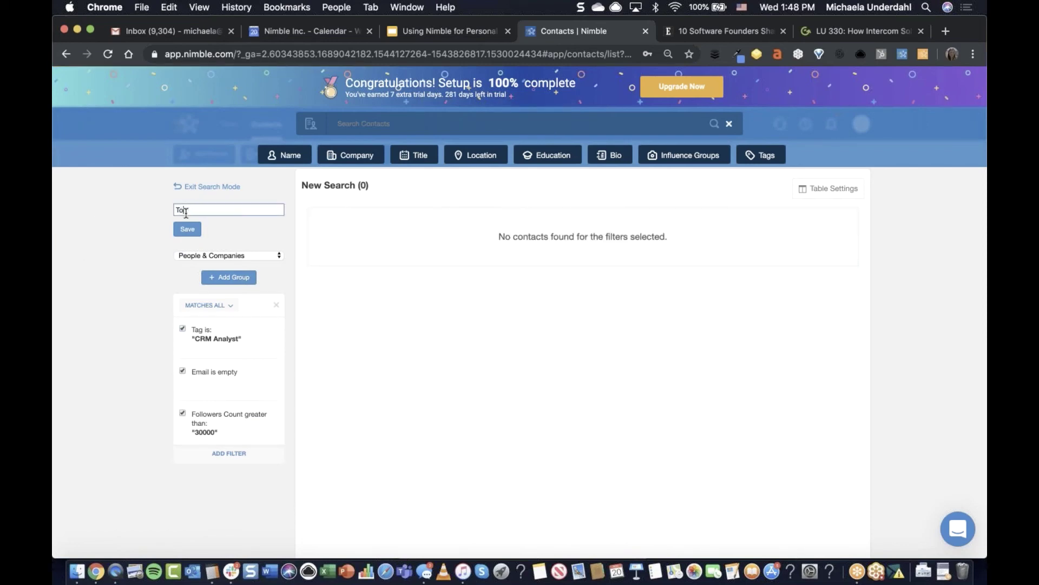
{"action": "type", "text": "p CRM Analysts"}
{"action": "left_click", "coordinate": [414, 324]}
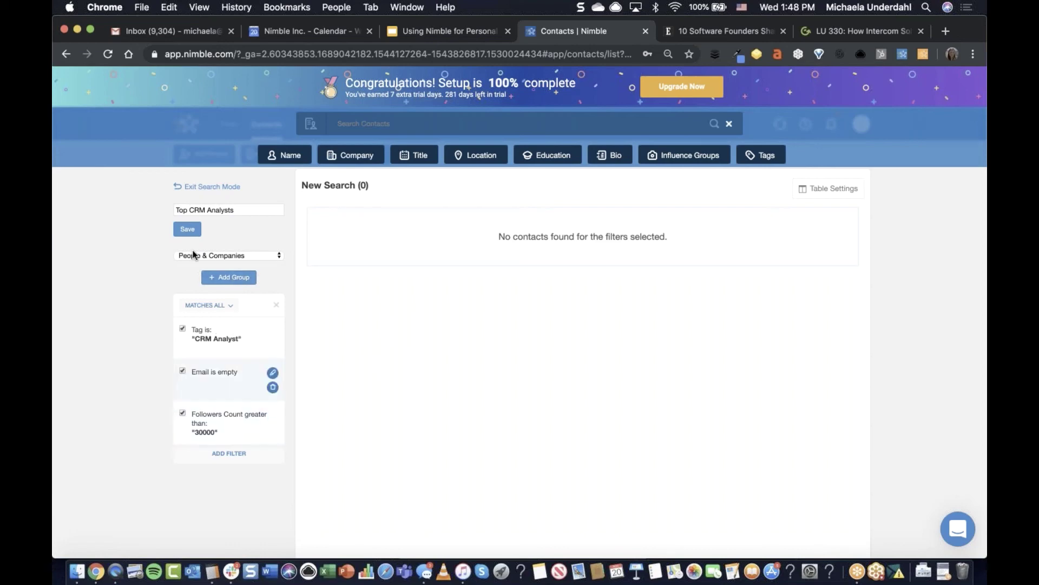
{"action": "left_click", "coordinate": [184, 231]}
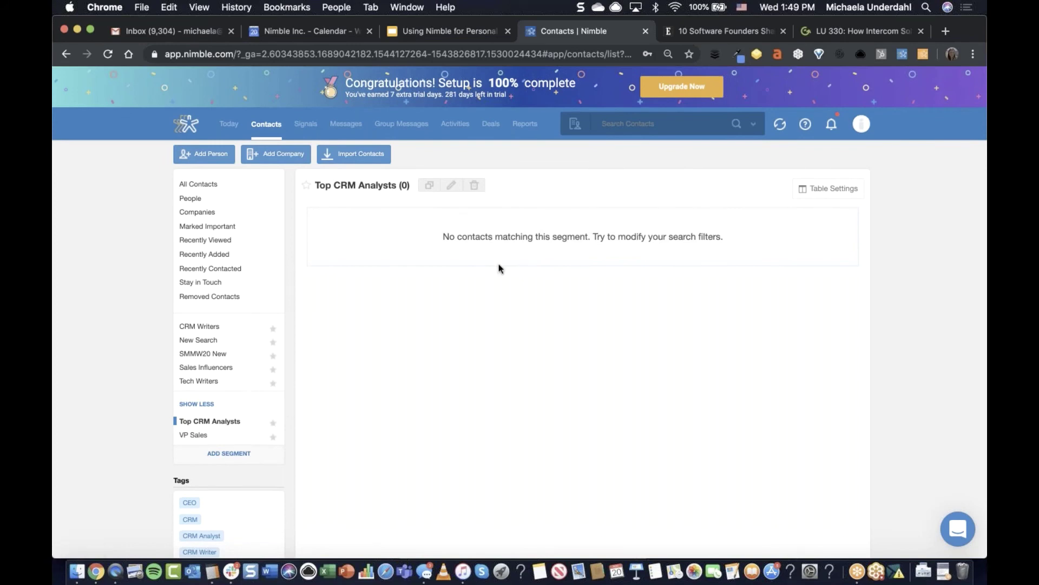
Edit the Top CRM Analysts segment and remove its Email and Followers Count filters.
{"action": "left_click", "coordinate": [452, 187]}
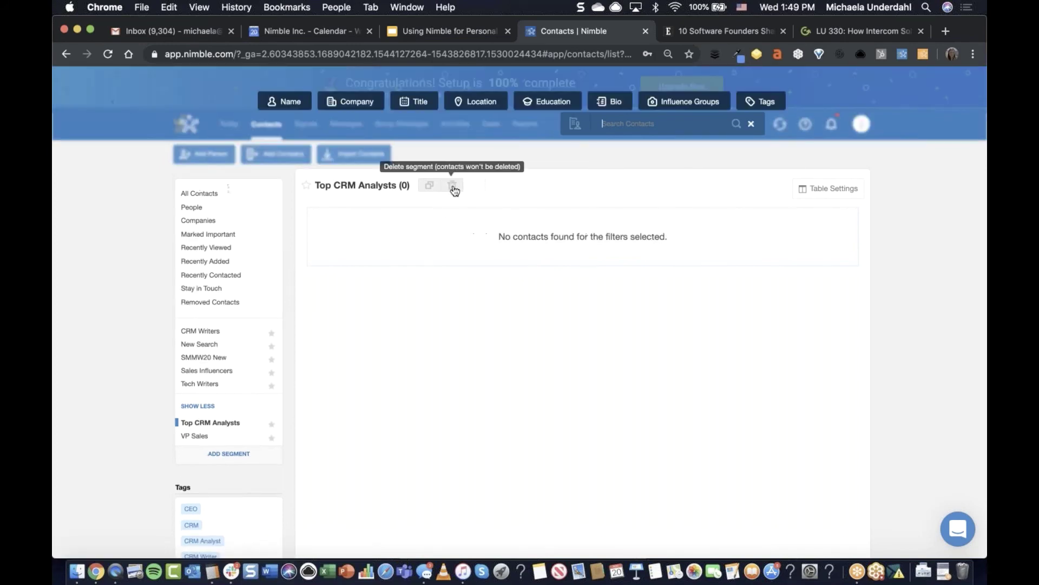
{"action": "left_click", "coordinate": [273, 388]}
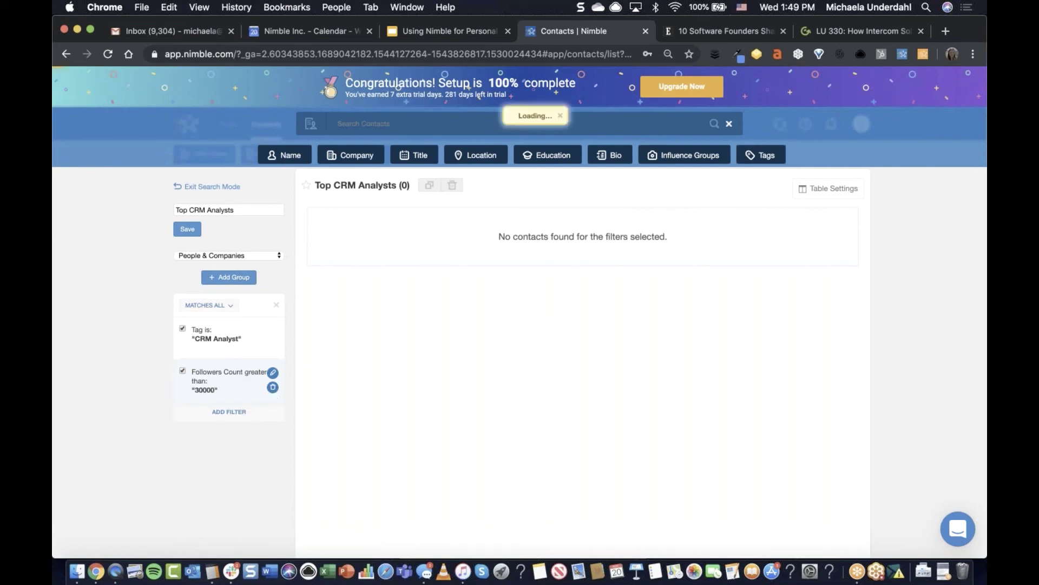
{"action": "left_click", "coordinate": [273, 387]}
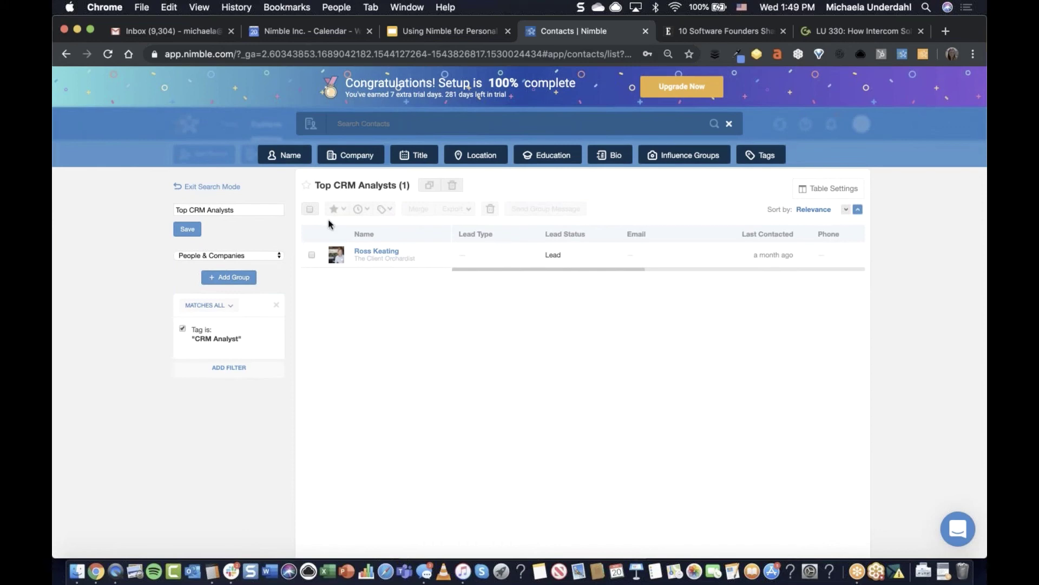
Select all contacts in the Top CRM Analysts results and open the bulk tag entry, leaving it without adding a tag.
{"action": "left_click", "coordinate": [310, 209]}
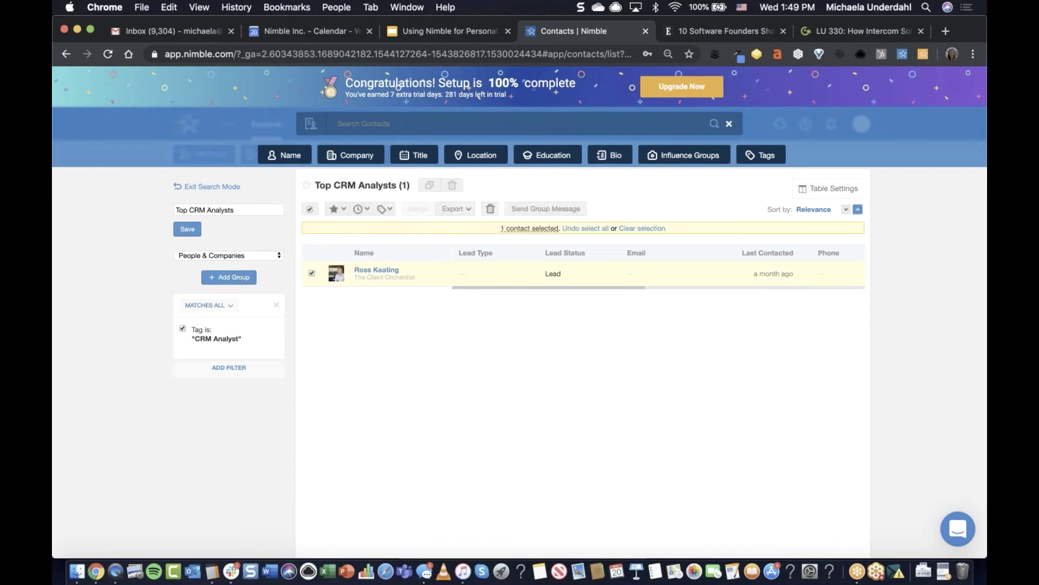
{"action": "left_click", "coordinate": [386, 209]}
{"action": "left_click", "coordinate": [401, 237]}
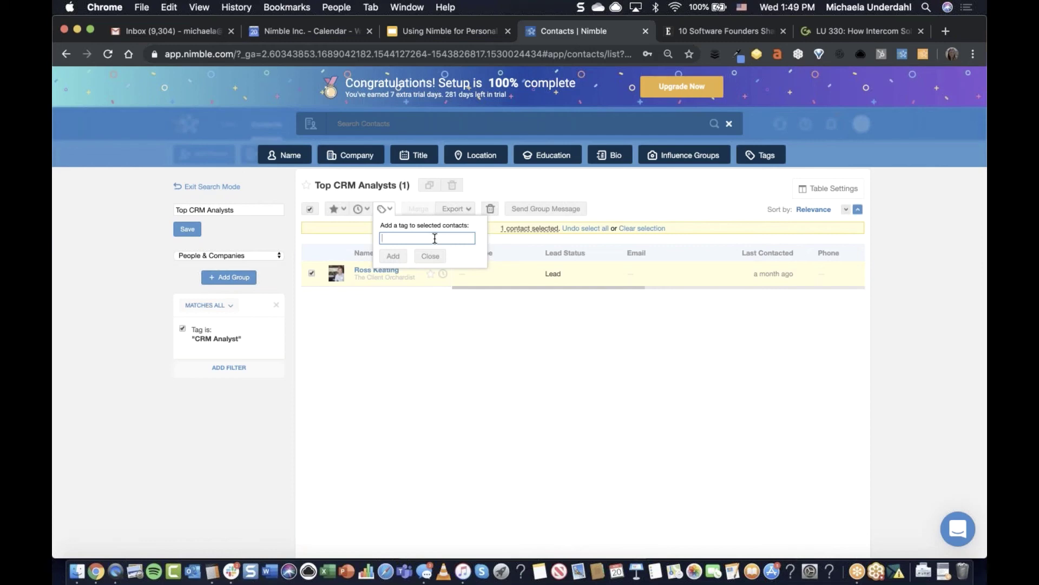
{"action": "left_click", "coordinate": [528, 319]}
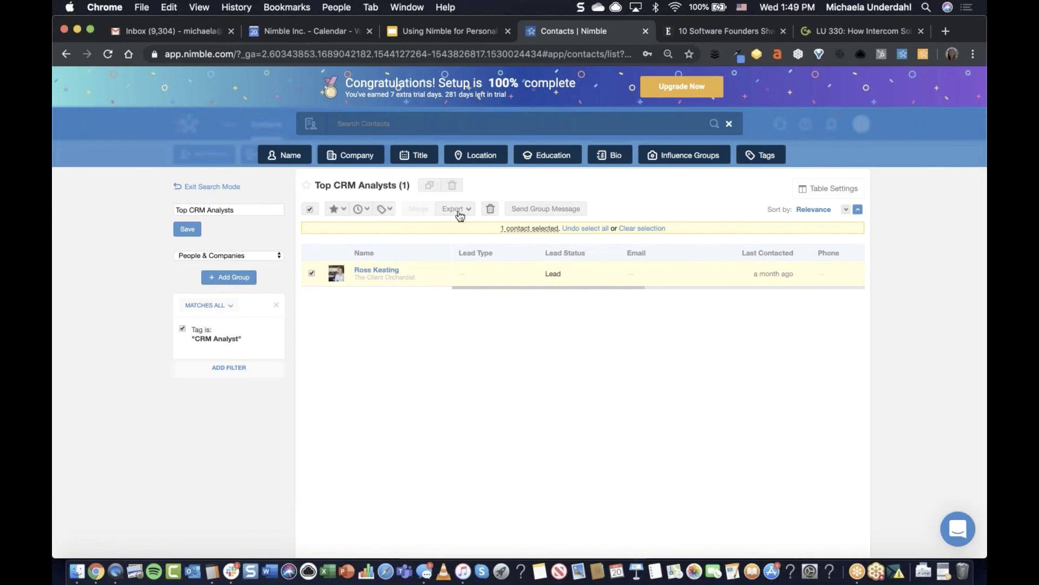
Start a group message for the selected contacts and set the sender to the nimble.com address.
{"action": "left_click", "coordinate": [456, 209]}
{"action": "left_click", "coordinate": [473, 226]}
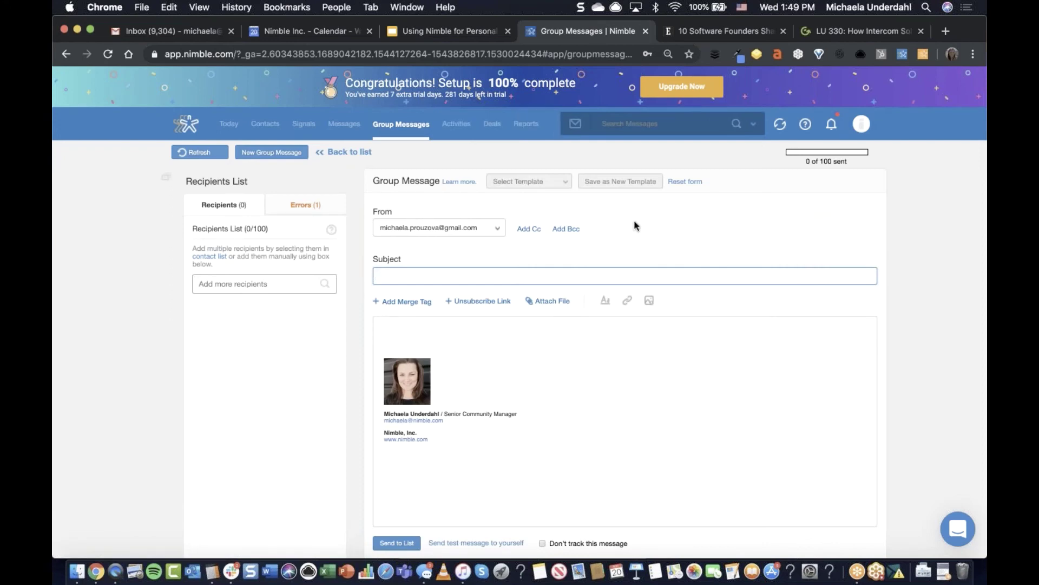
{"action": "left_click", "coordinate": [495, 230]}
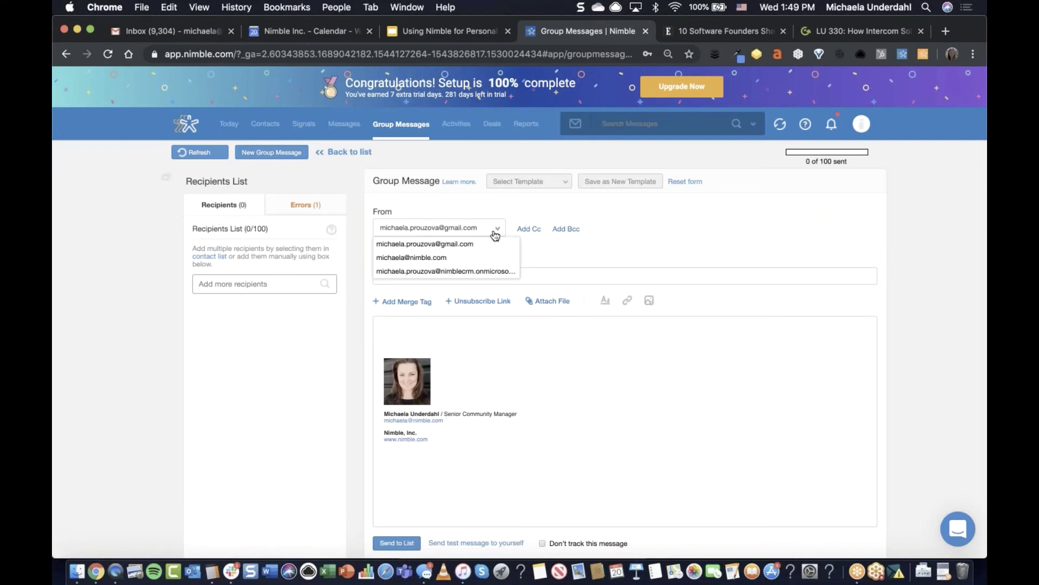
{"action": "left_click", "coordinate": [465, 258]}
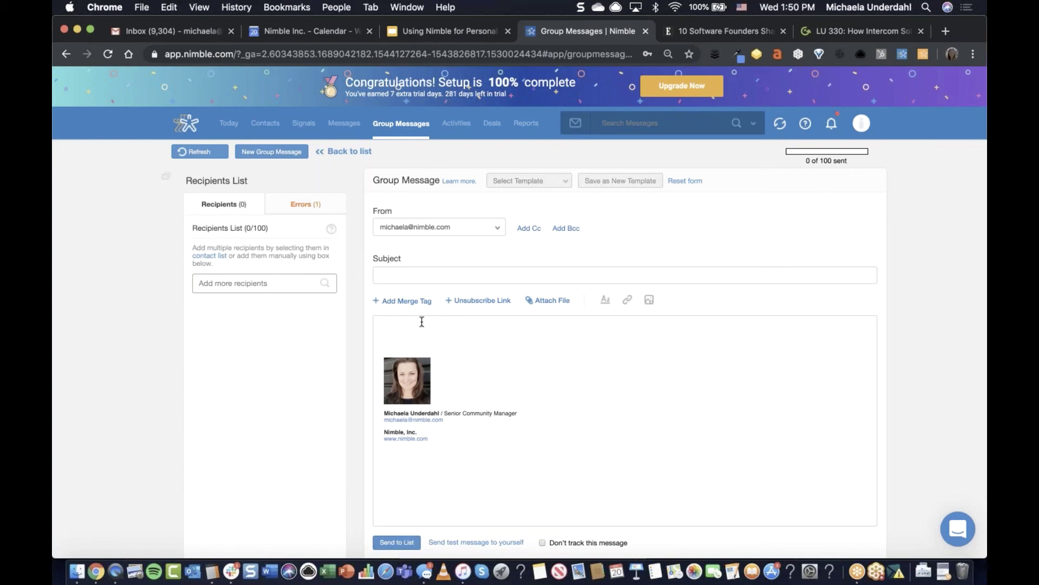
Insert the First Name merge tag in the message body and look over the saved message templates.
{"action": "left_click", "coordinate": [406, 303]}
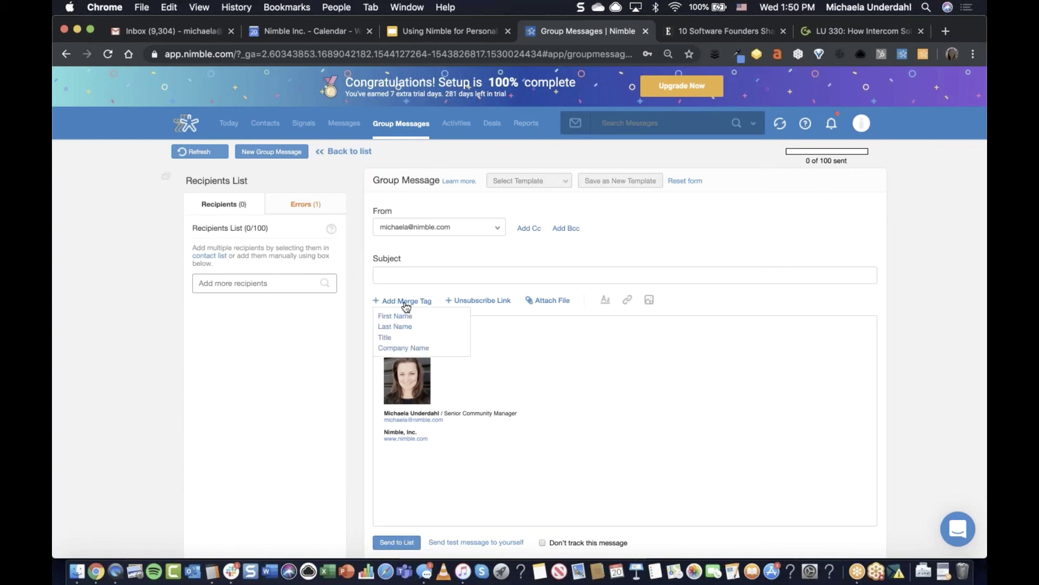
{"action": "left_click", "coordinate": [407, 315]}
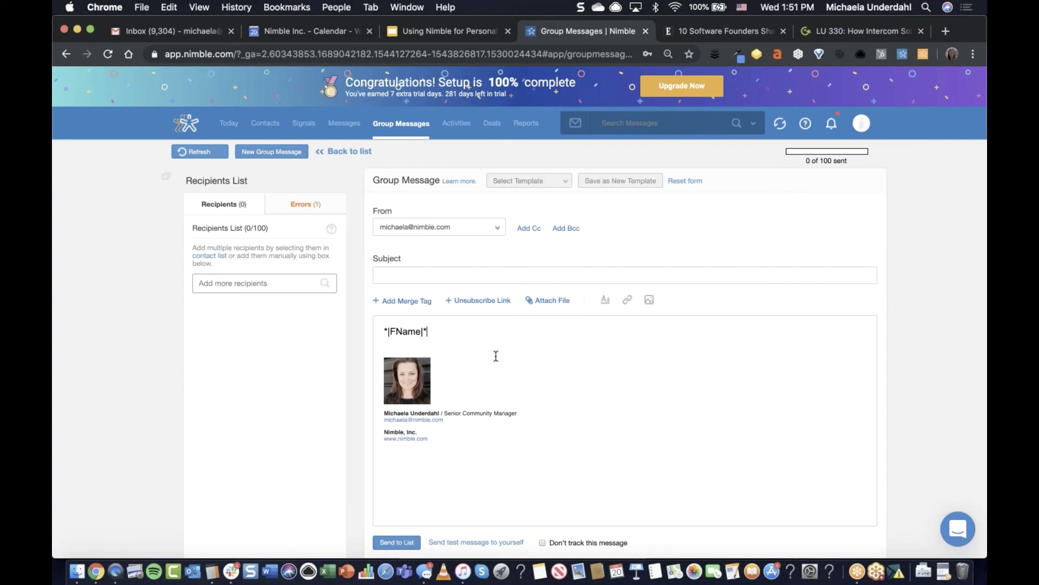
{"action": "left_click", "coordinate": [565, 181]}
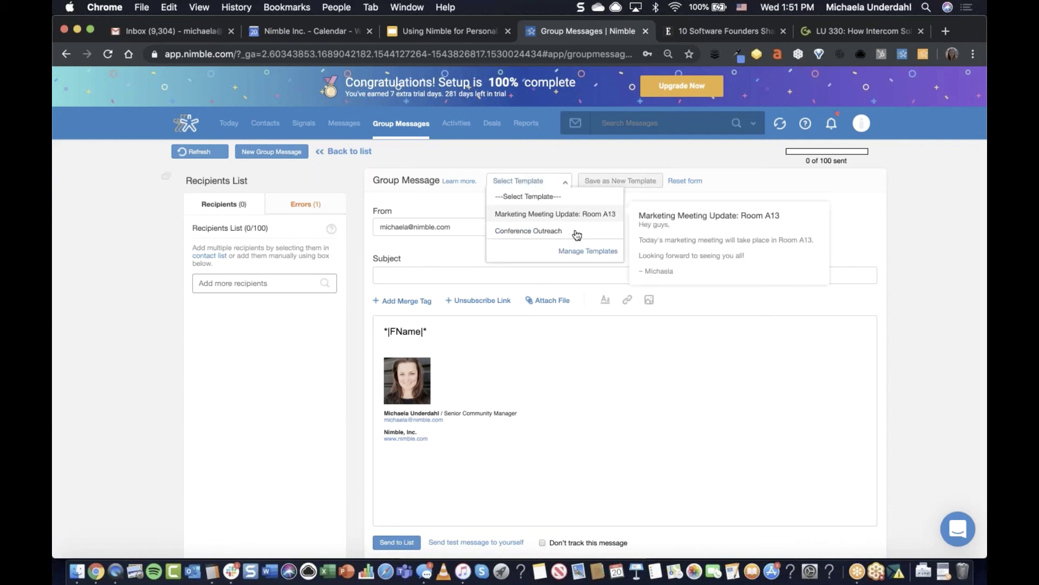
{"action": "left_click", "coordinate": [450, 209]}
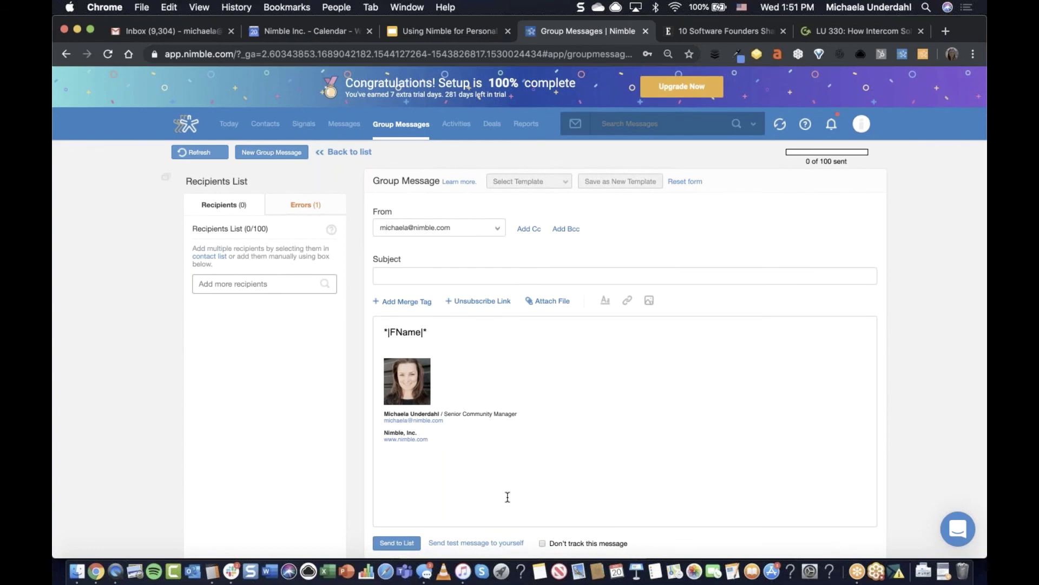
Open the tracking report of the sent group message "Marketing Meeting Update: Room A13".
{"action": "left_click", "coordinate": [413, 132]}
{"action": "left_click", "coordinate": [379, 261]}
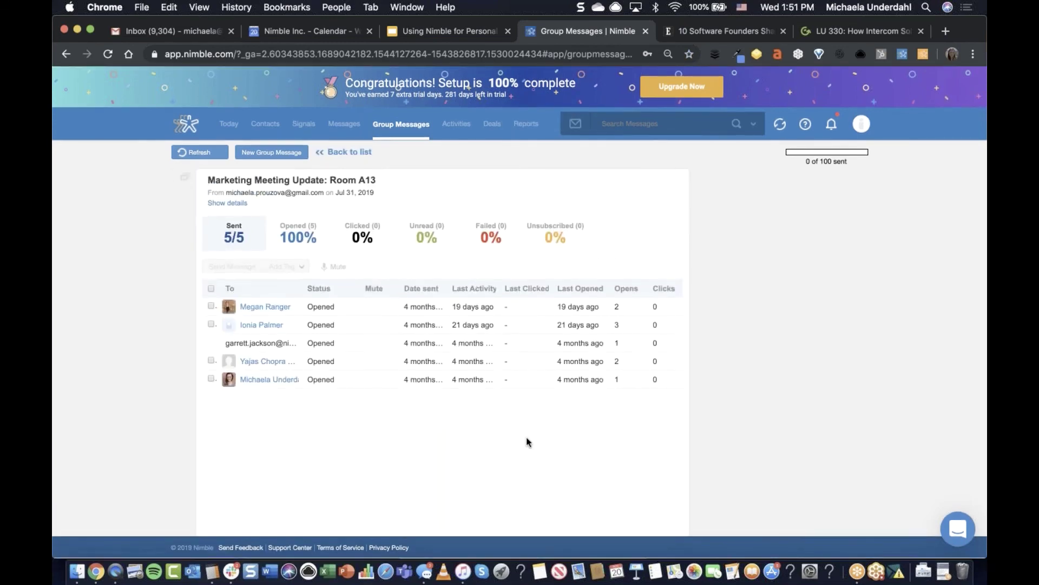
{"action": "scroll", "coordinate": [518, 421], "scroll_direction": "up", "scroll_amount": 1}
Select the first two recipients in the tracking report and start a new group message to them.
{"action": "left_click", "coordinate": [211, 325]}
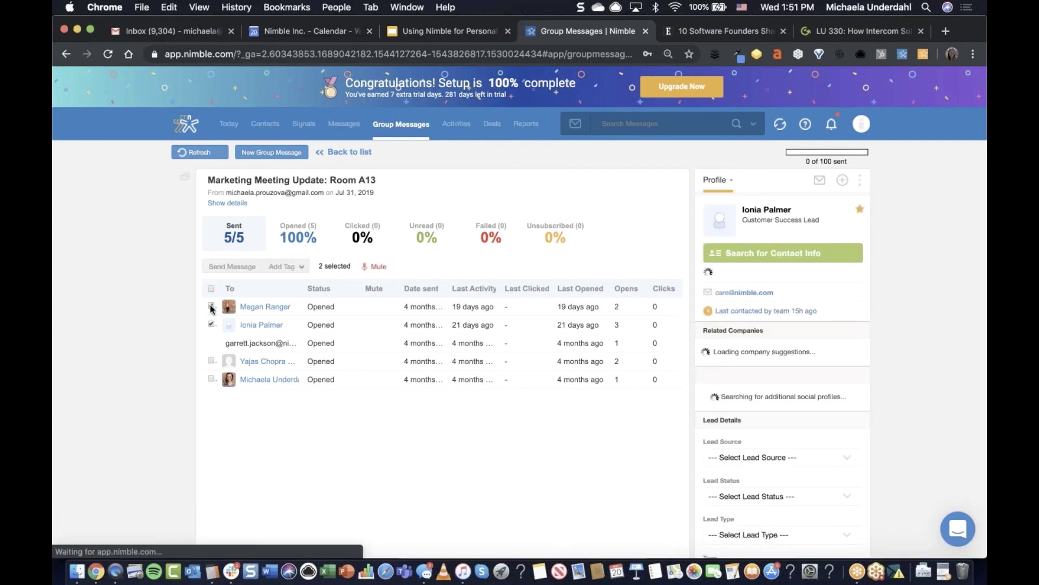
{"action": "left_click", "coordinate": [211, 307]}
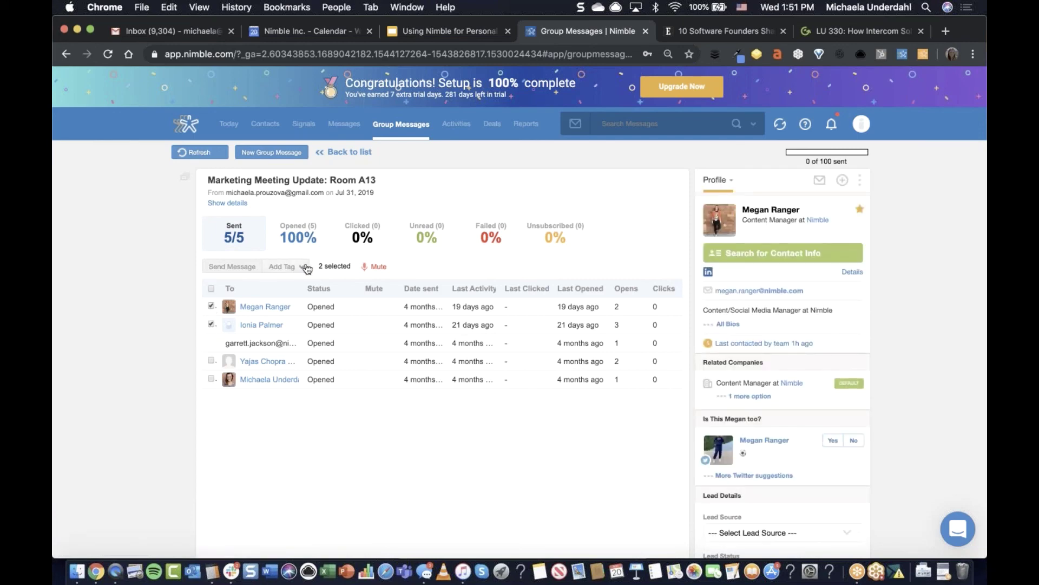
{"action": "left_click", "coordinate": [249, 267]}
{"action": "left_click", "coordinate": [453, 329]}
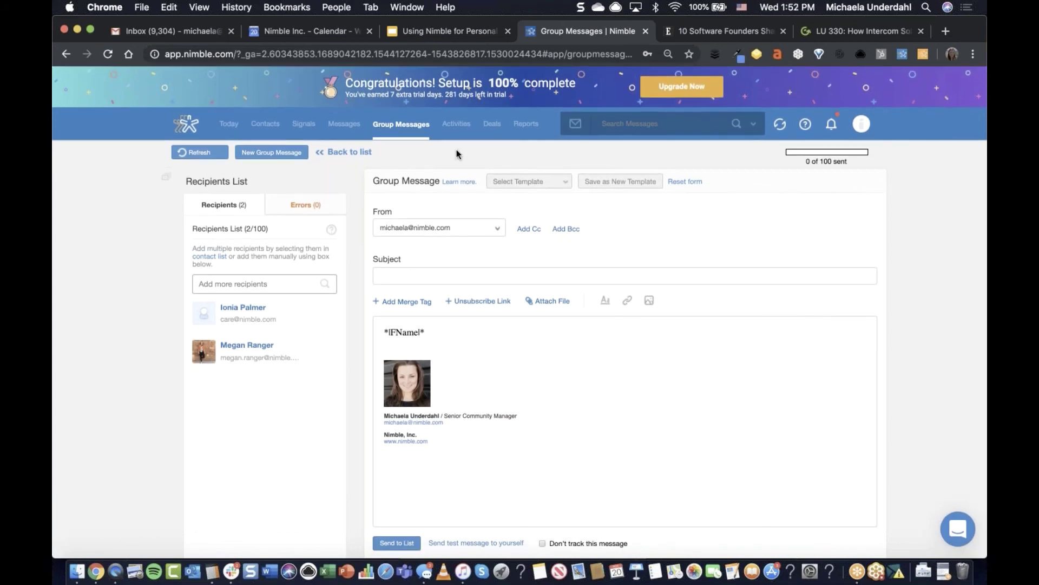
Open the deals and examine the stages and day limits in the Public Relations pipeline's settings.
{"action": "left_click", "coordinate": [489, 126]}
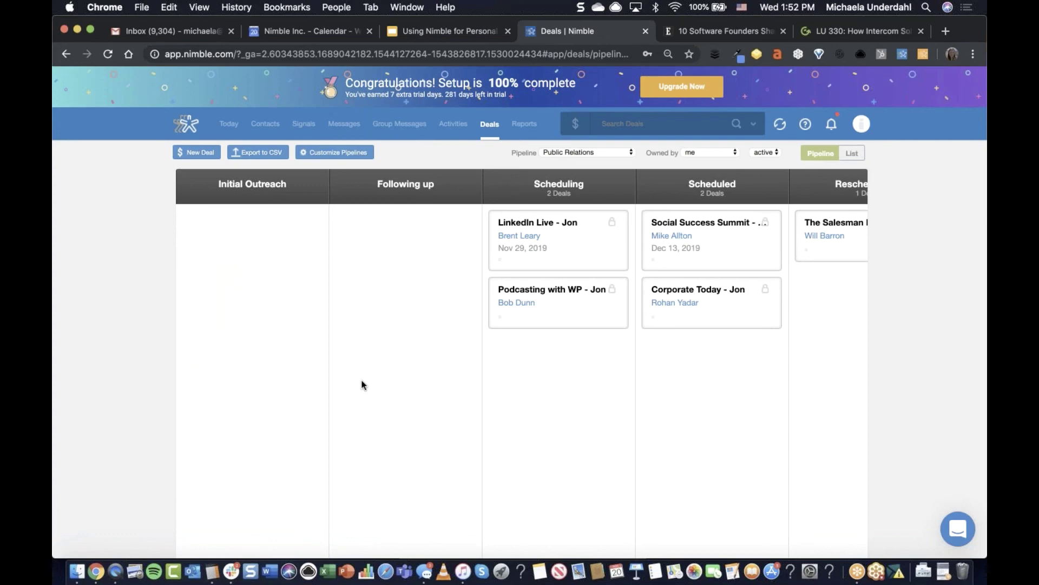
{"action": "left_click", "coordinate": [334, 152]}
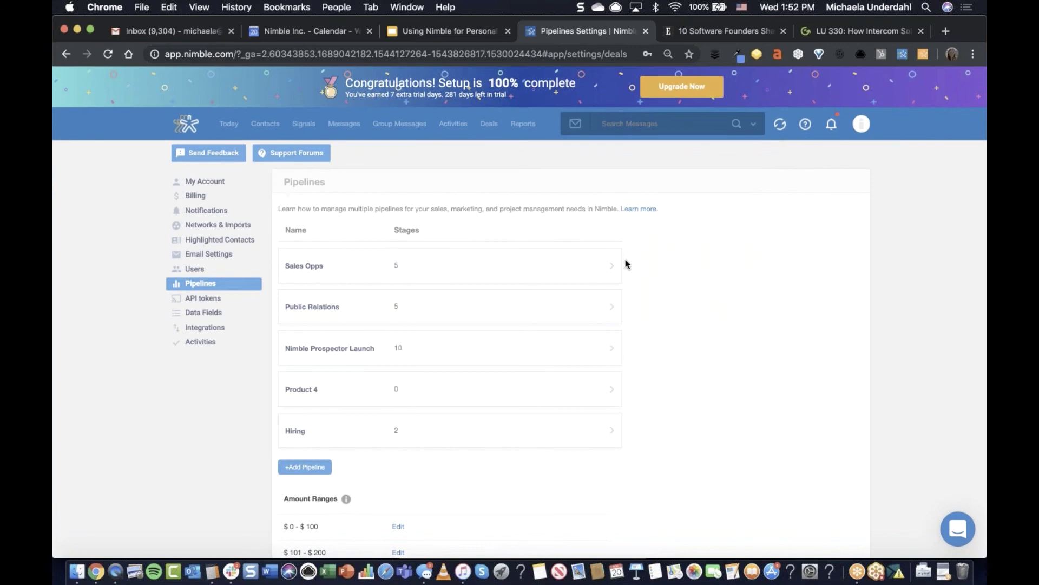
{"action": "left_click", "coordinate": [524, 302]}
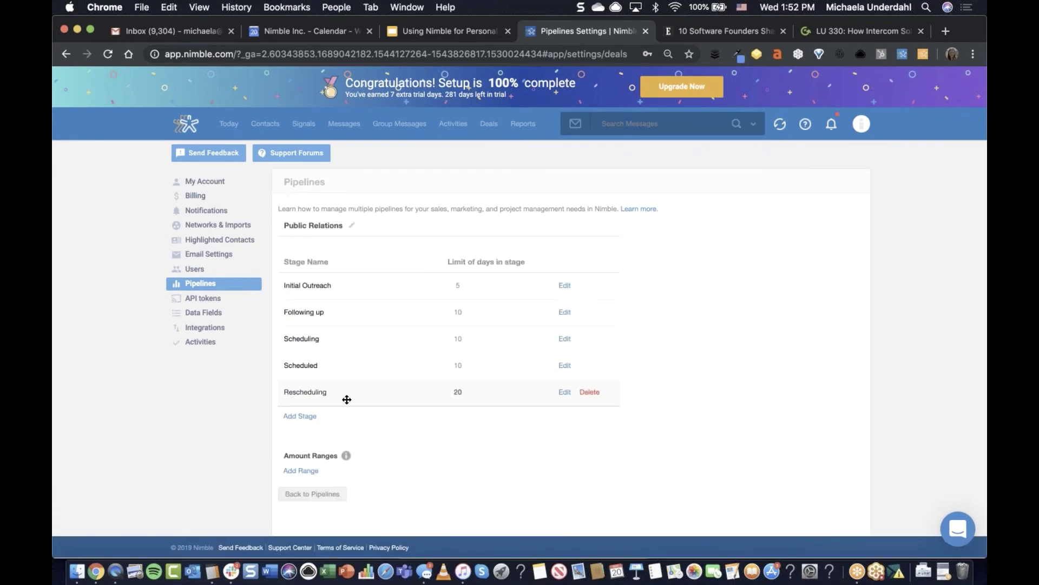
{"action": "mouse_move", "coordinate": [375, 317]}
{"action": "left_mouse_down"}
{"action": "mouse_move", "coordinate": [373, 297]}
{"action": "mouse_move", "coordinate": [376, 313]}
{"action": "left_mouse_up"}
Return to the deals and view the Public Relations pipeline as a list, switching back to the pipeline view.
{"action": "left_click", "coordinate": [480, 123]}
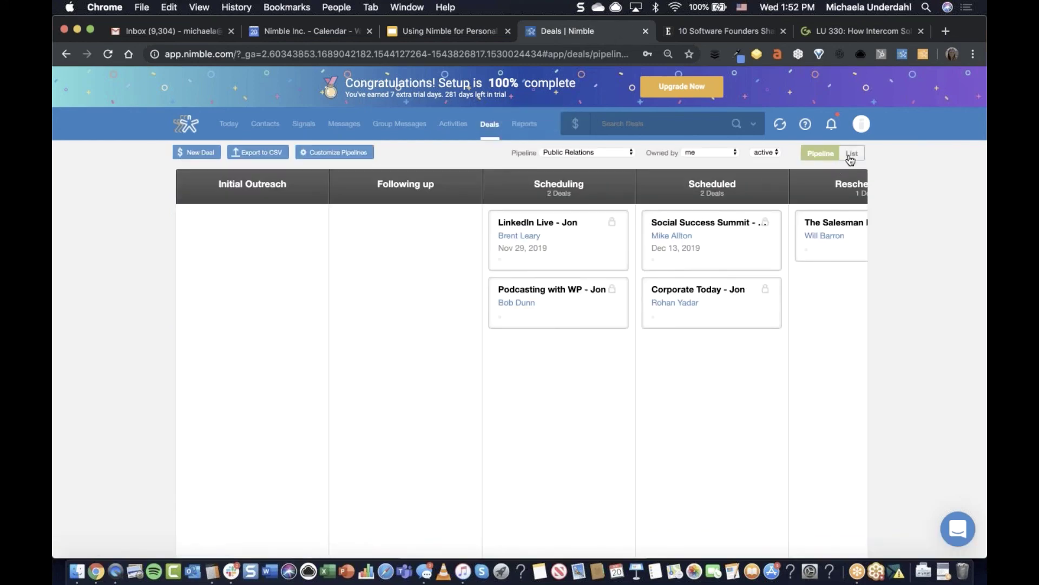
{"action": "left_click", "coordinate": [851, 155]}
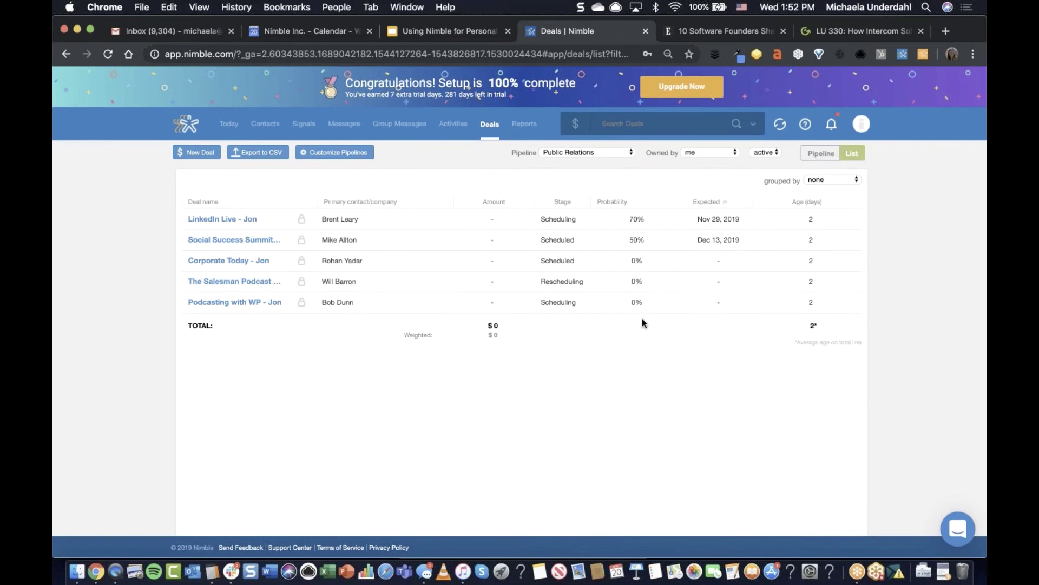
{"action": "left_click", "coordinate": [819, 154]}
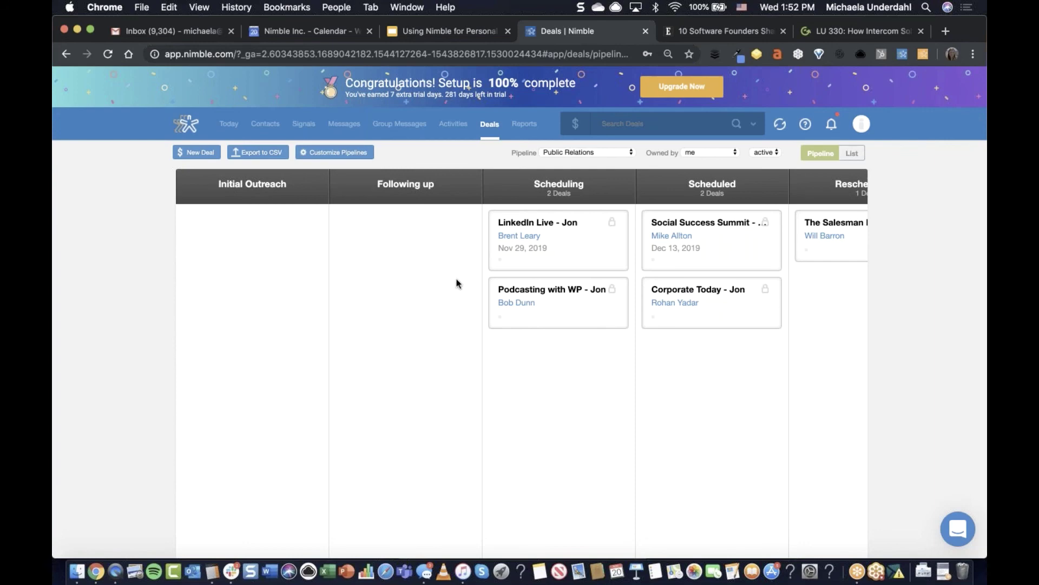
Try to move the Corporate Today - Jon deal from Scheduled to Close Deal, and open that deal's record.
{"action": "left_click_drag", "start_coordinate": [574, 312], "coordinate": [577, 285]}
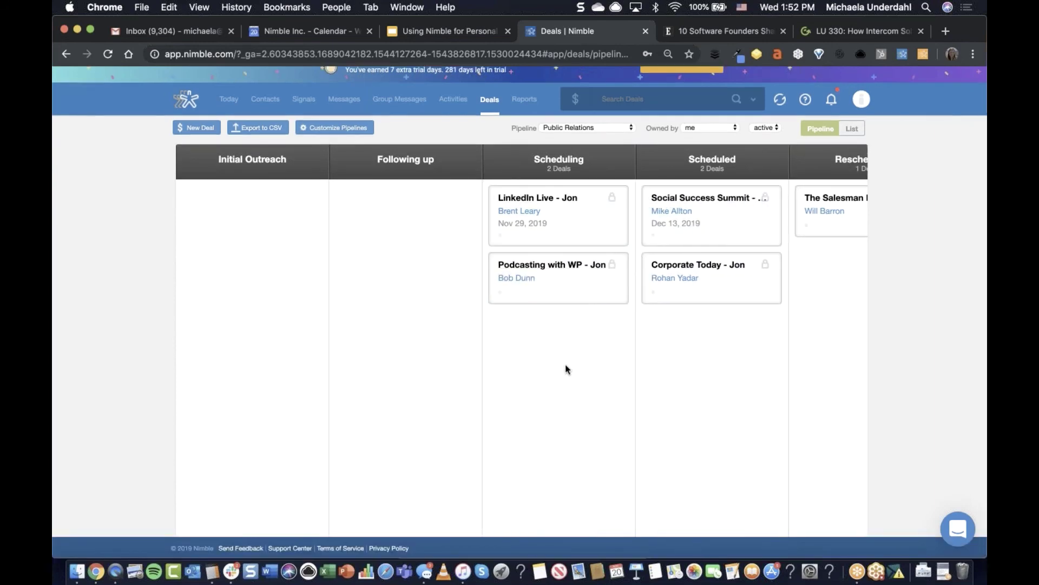
{"action": "scroll", "coordinate": [565, 364], "scroll_direction": "right", "scroll_amount": 2}
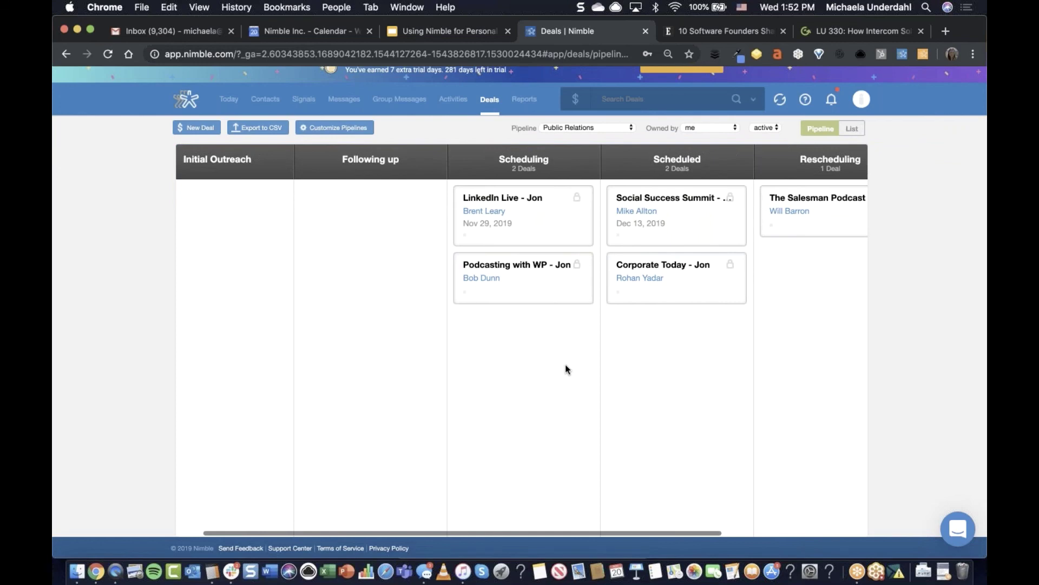
{"action": "scroll", "coordinate": [565, 365], "scroll_direction": "right", "scroll_amount": 5}
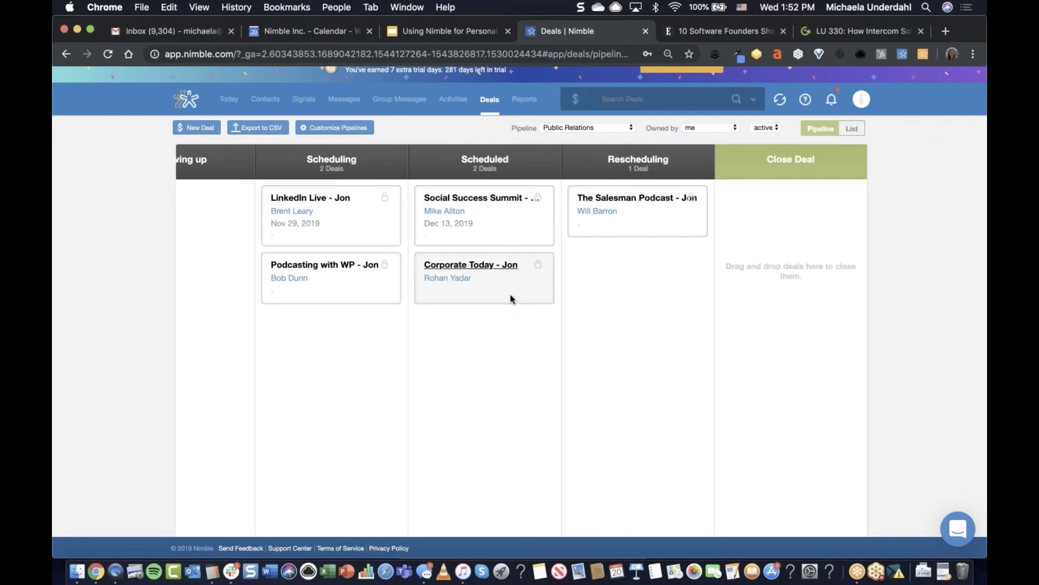
{"action": "left_click_drag", "start_coordinate": [509, 293], "coordinate": [814, 235]}
{"action": "left_click", "coordinate": [492, 268]}
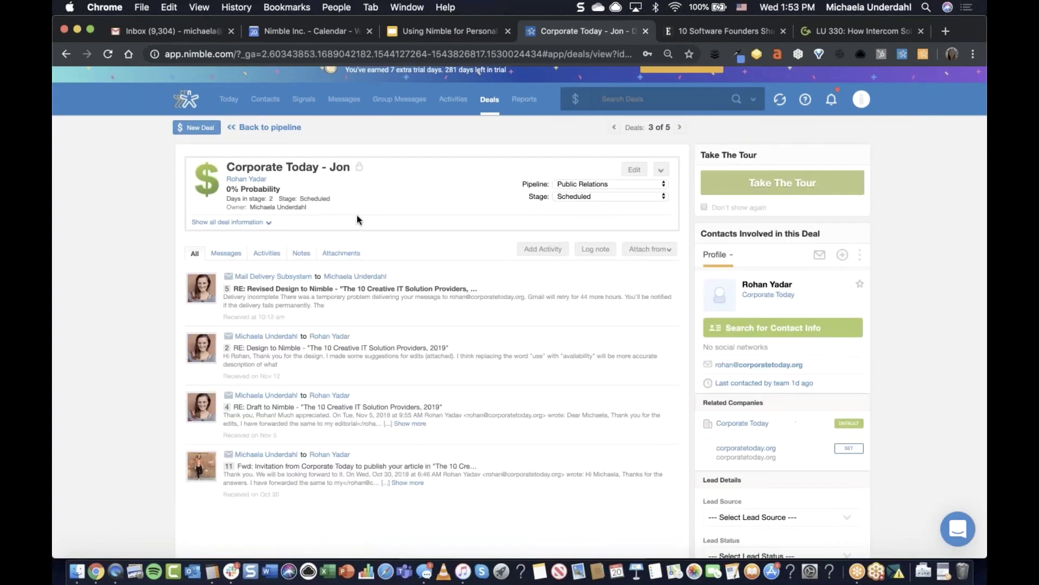